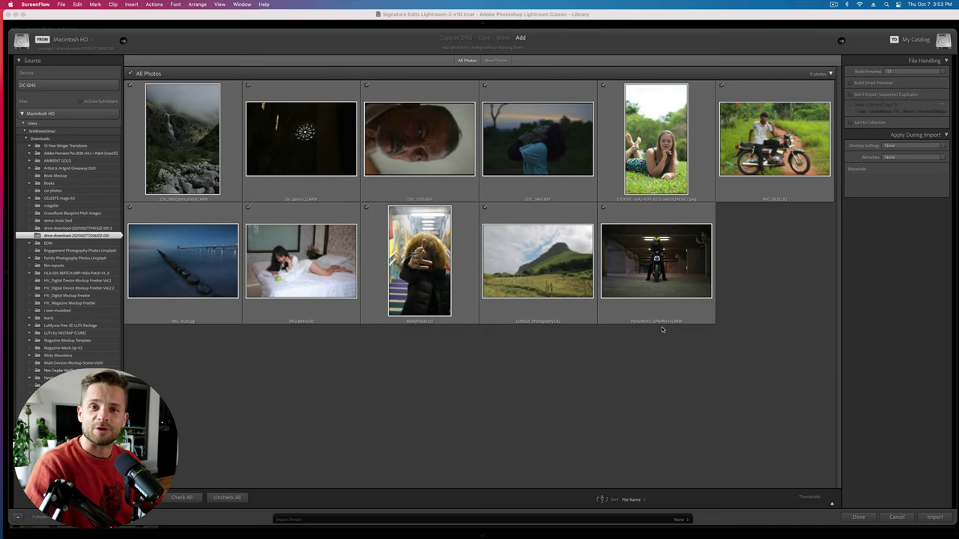
Step: Import the checked photos into the catalog and open IMG_4520.jpg for developing
left_click(938, 518)
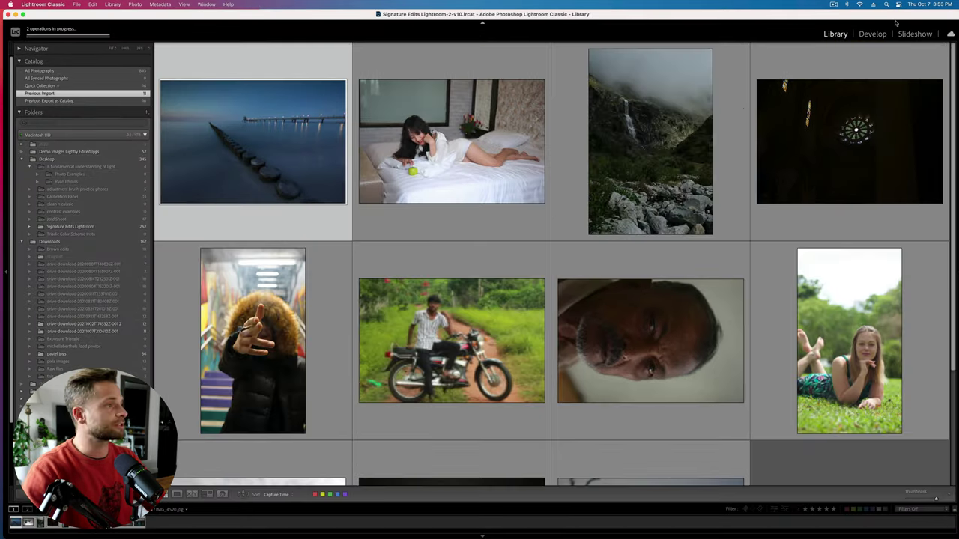
left_click(872, 34)
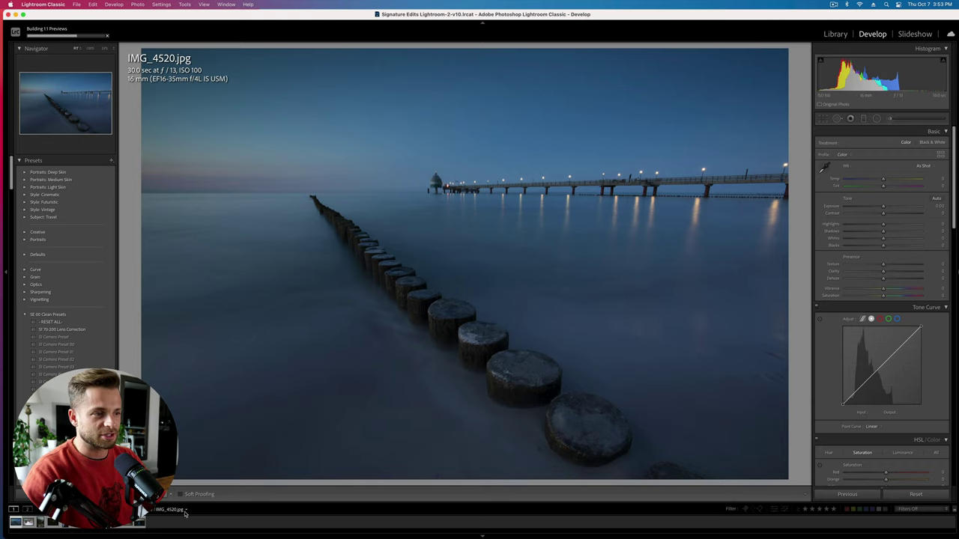
Step: Raise the pier photo's overall exposure to +1.60 and contrast to +47
left_click_drag(883, 207, 893, 208)
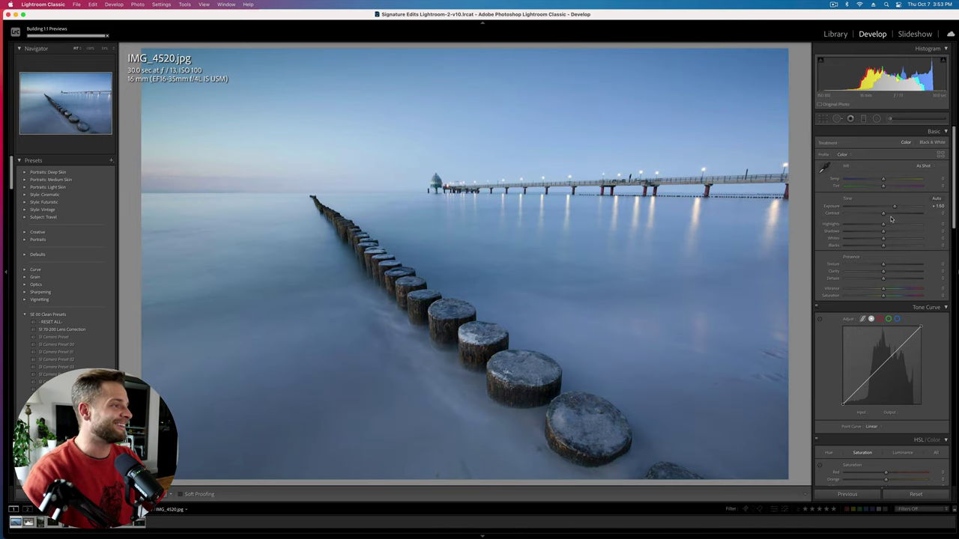
left_click_drag(890, 217, 897, 210)
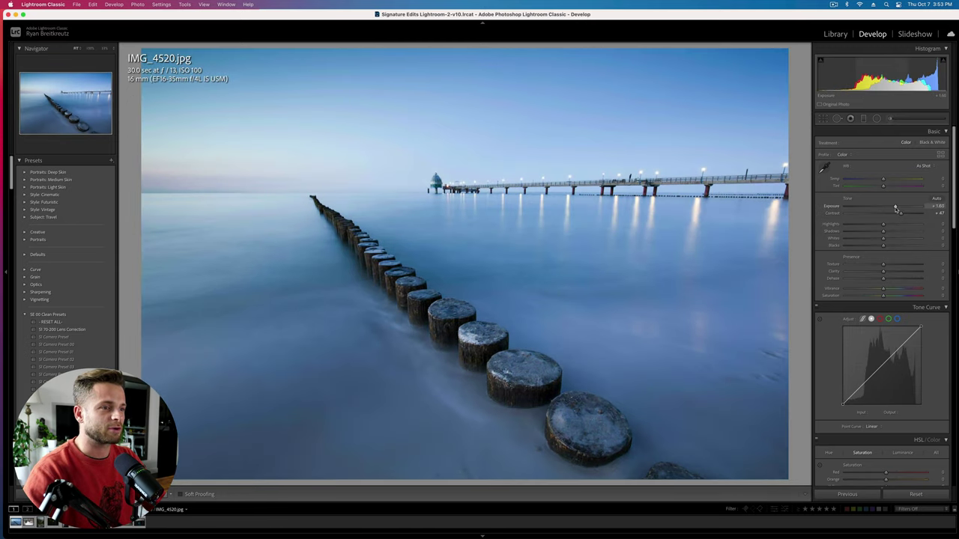
left_click(915, 495)
key("super+z")
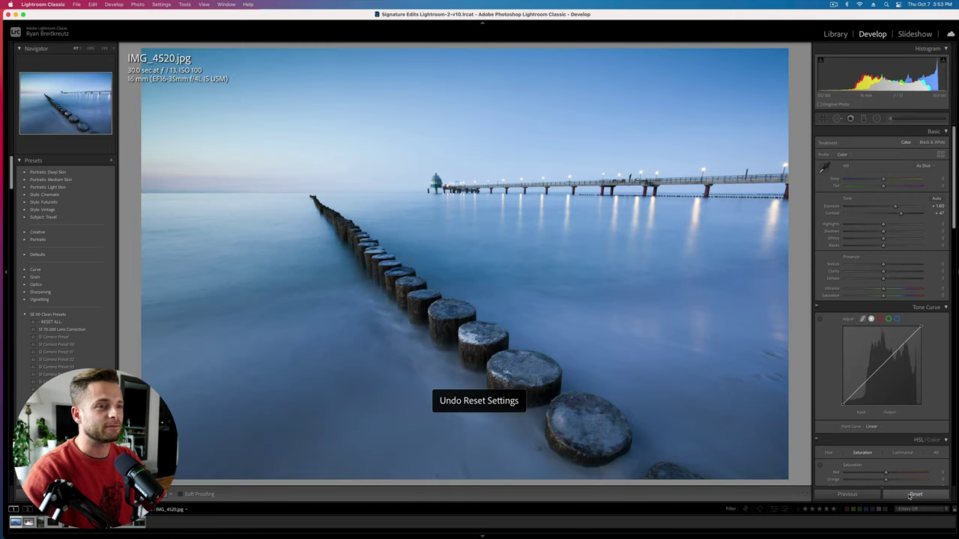
Step: Brush a local adjustment mask of size 10 along the whole row of wooden posts and check its coverage with the overlay
left_click(889, 118)
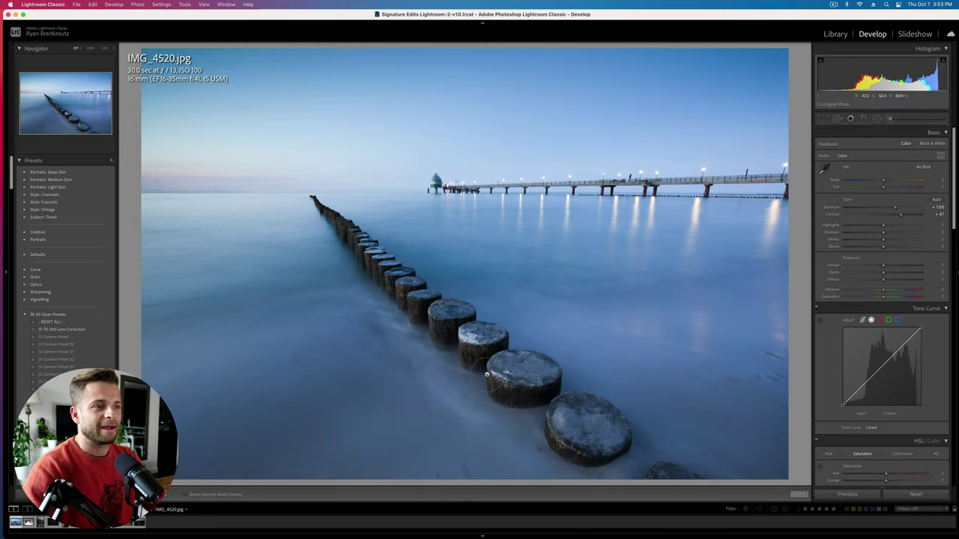
scroll(601, 456, "up", 3)
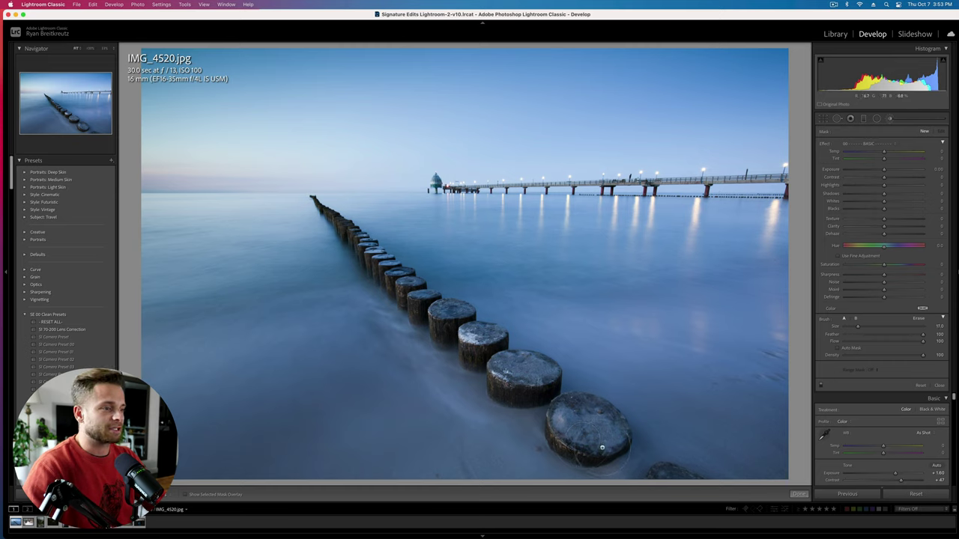
mouse_move(662, 472)
left_mouse_down()
mouse_move(599, 427)
mouse_move(517, 396)
mouse_move(330, 216)
mouse_move(348, 231)
left_mouse_up()
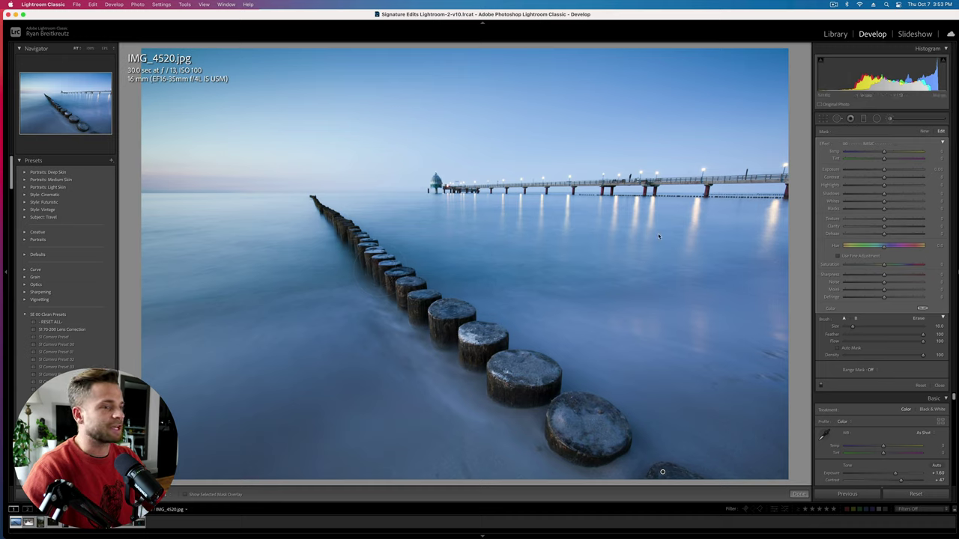
key("o")
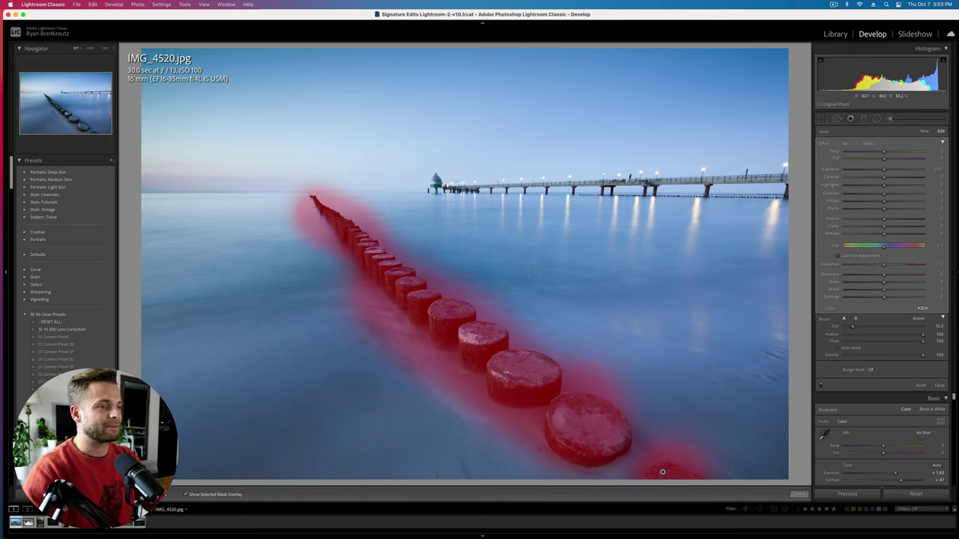
key("o")
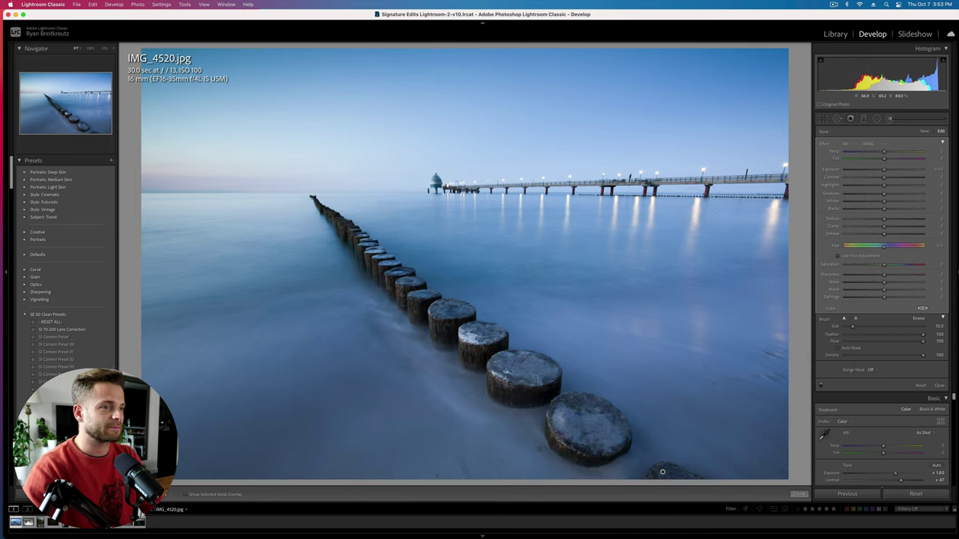
Step: Set the post mask's texture and clarity to 29 and its whites to 18
left_click(895, 219)
left_click(894, 226)
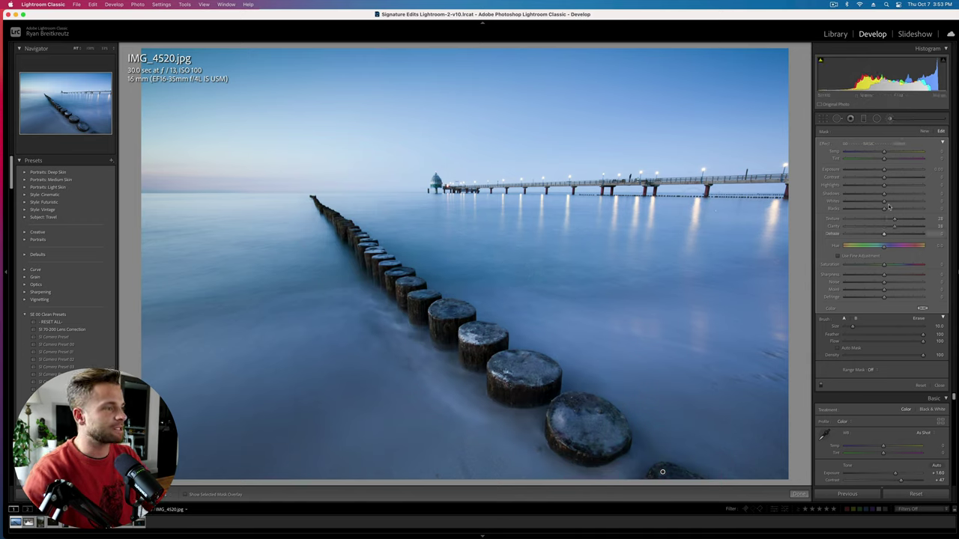
left_click_drag(885, 201, 899, 203)
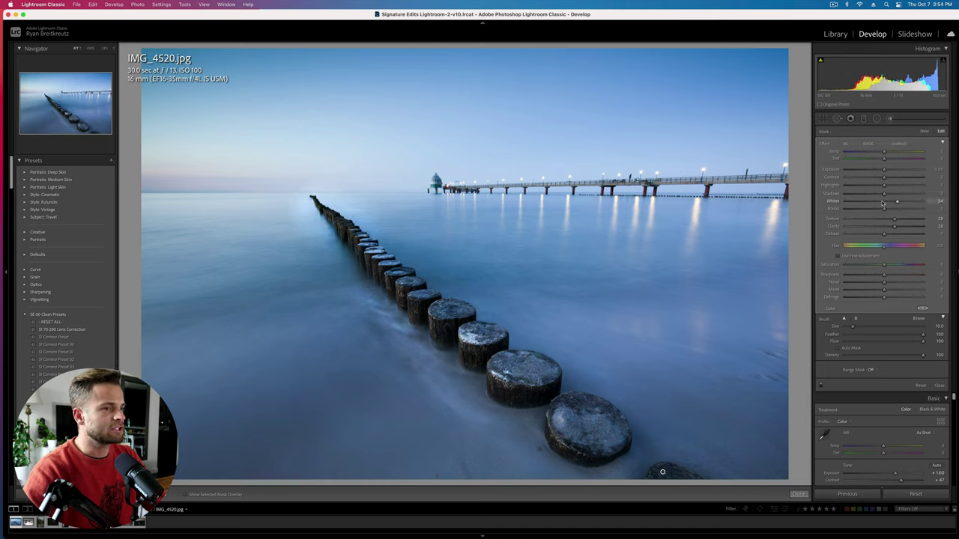
key("Delete")
key("super+z")
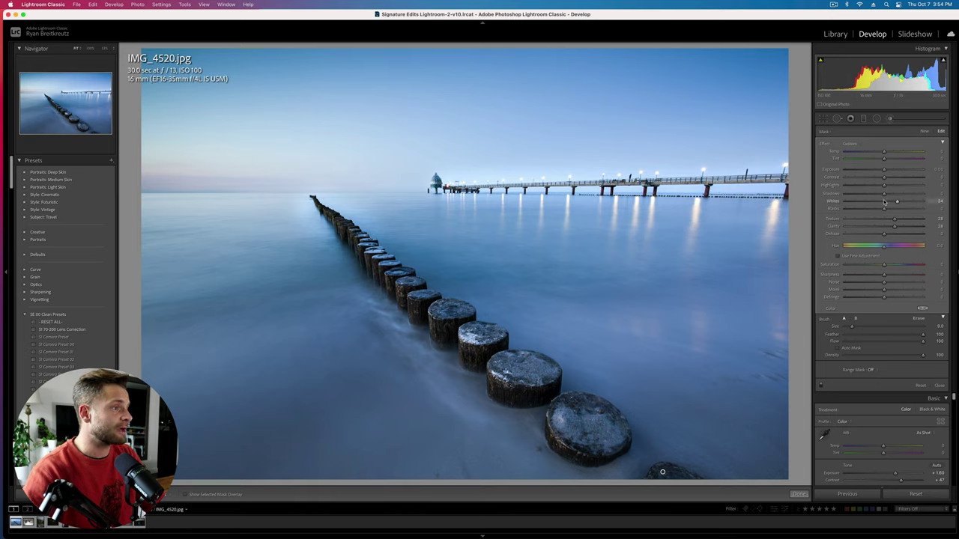
left_click_drag(896, 202, 891, 202)
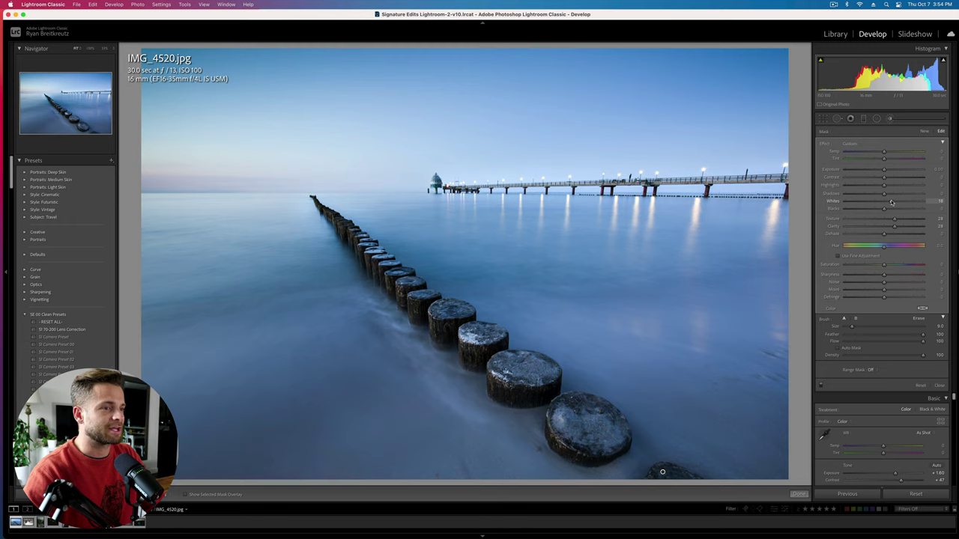
Step: Create a second brush mask and paint over the tops of the wooden posts with a small brush
left_click(924, 131)
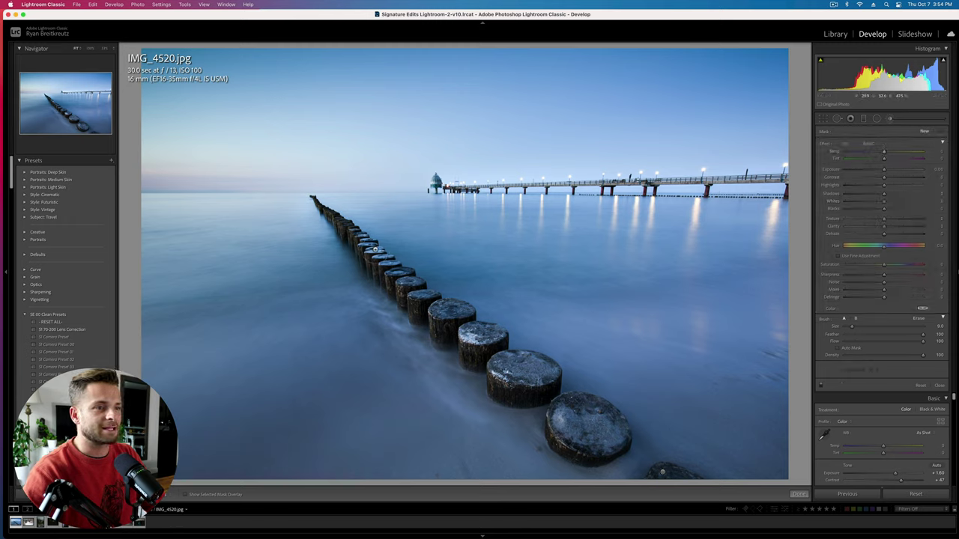
scroll(359, 240, "down", 2)
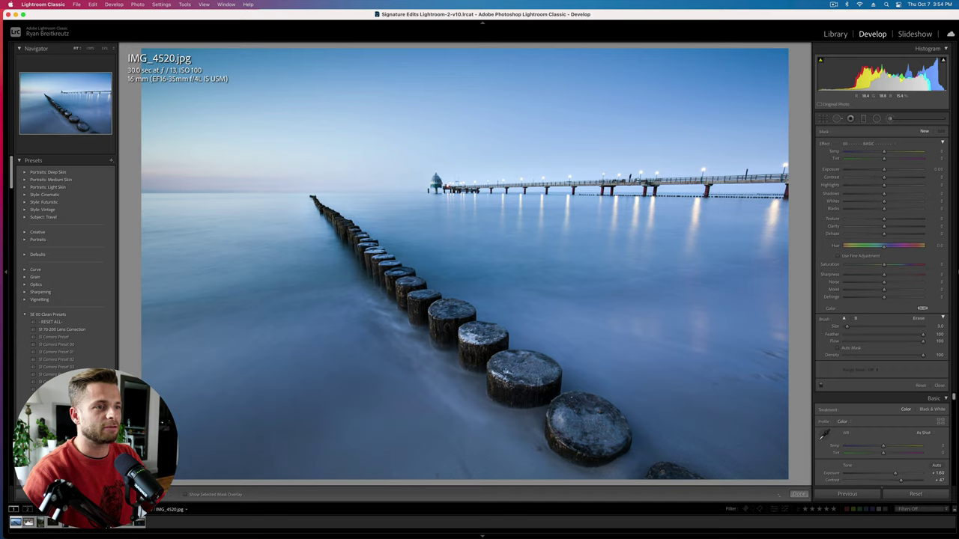
left_click(393, 276)
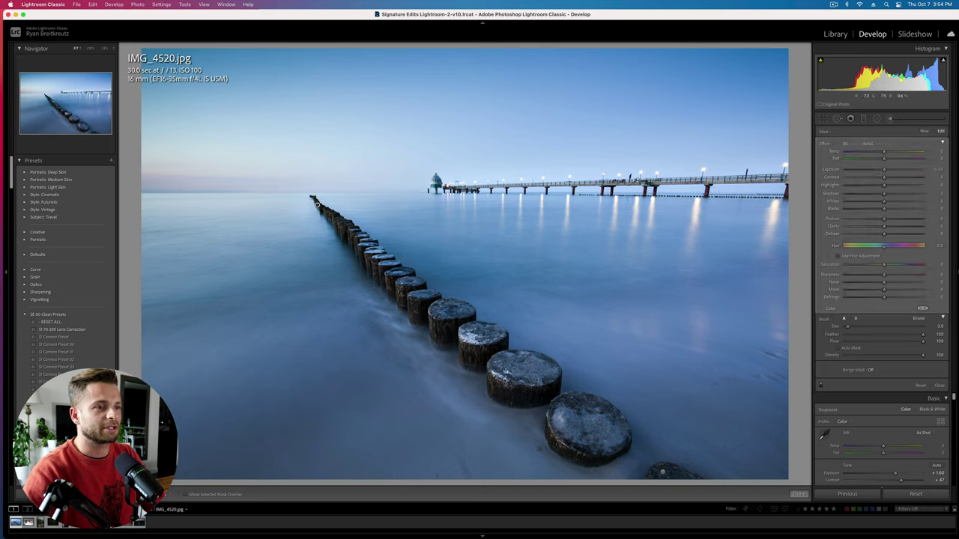
mouse_move(381, 265)
left_mouse_down()
mouse_move(439, 316)
mouse_move(472, 320)
left_mouse_up()
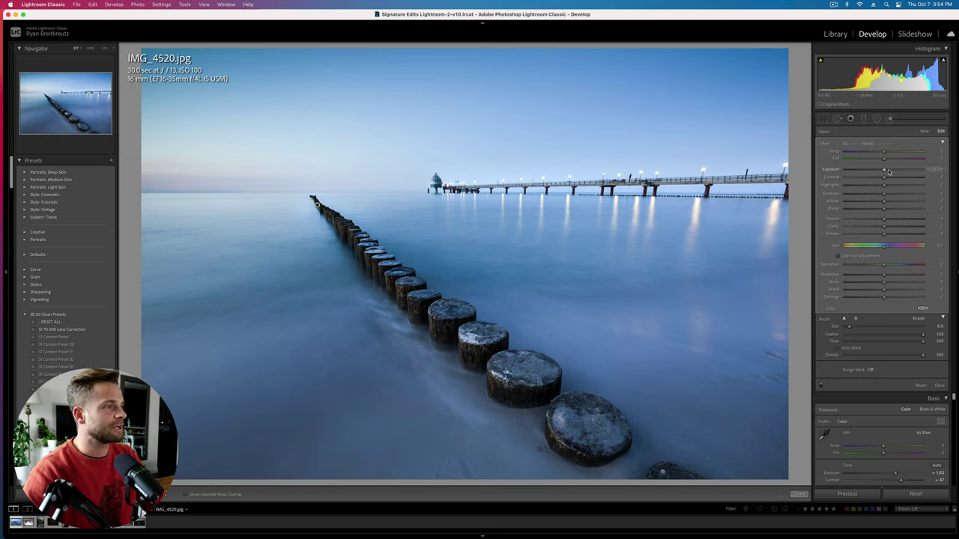
Step: Set the post tops' mask to exposure 0.40 and texture 7, and compare the photo before and after
left_click_drag(885, 170, 887, 172)
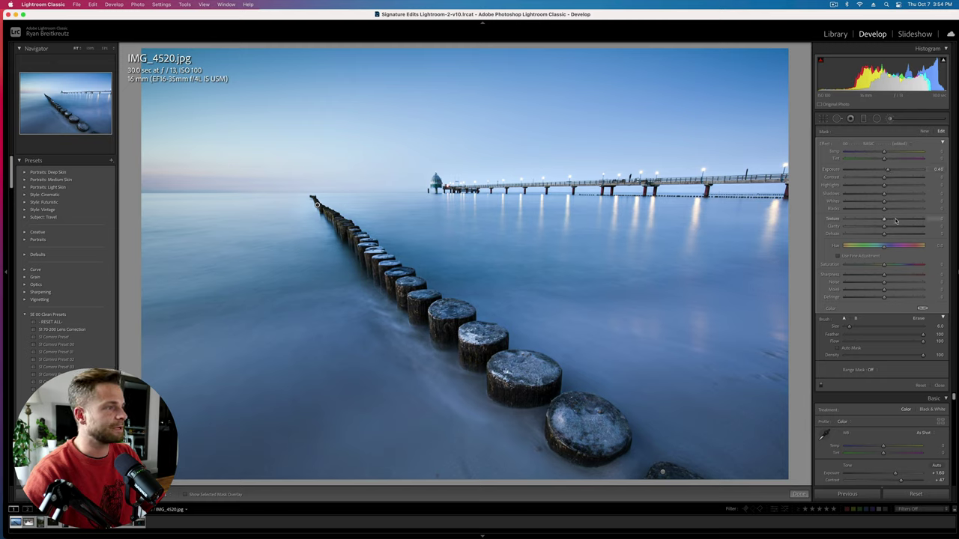
left_click_drag(896, 220, 886, 223)
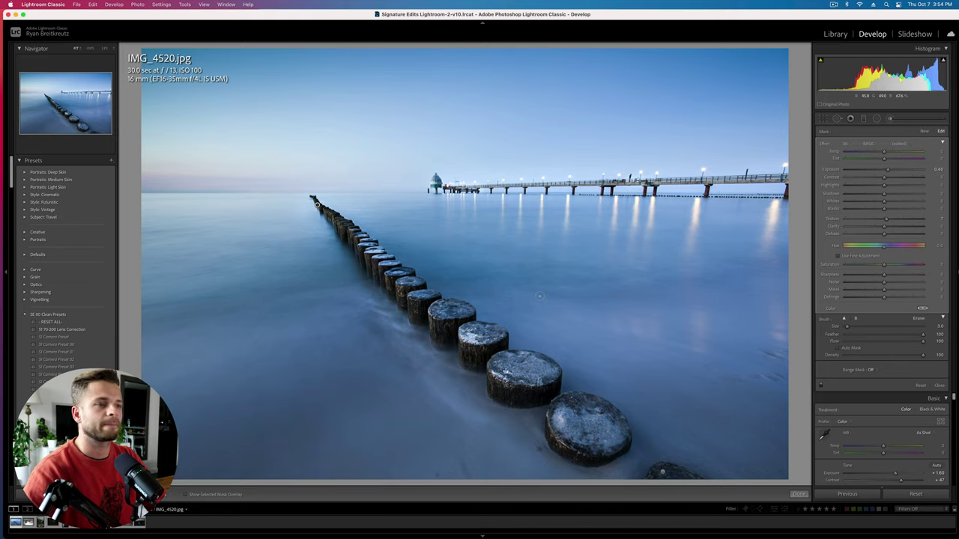
key("backslash")
key("backslash")
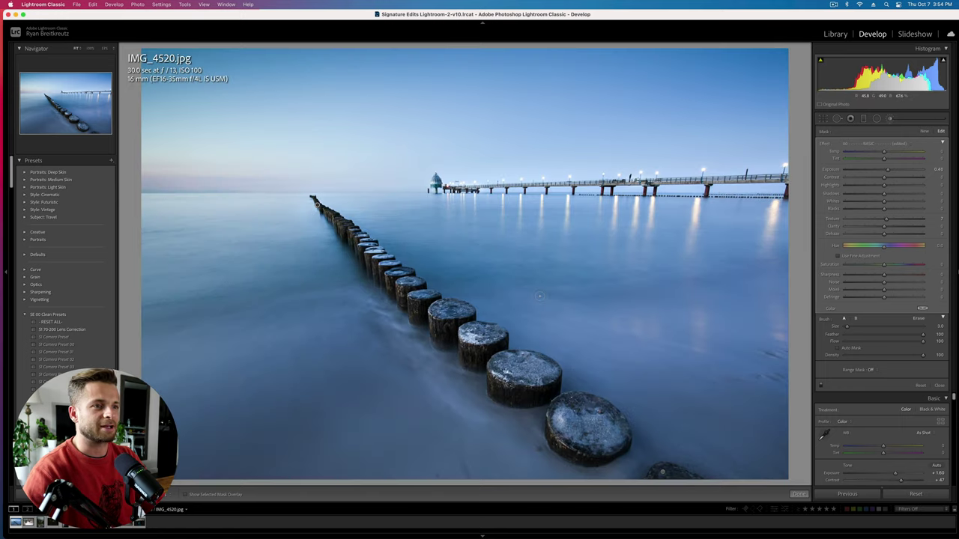
key("backslash")
key("backslash")
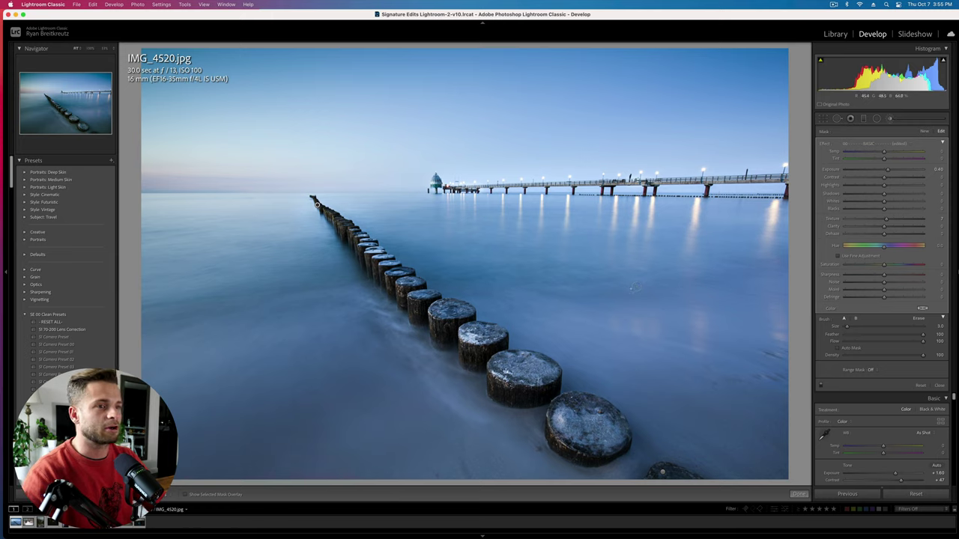
Step: Create a new brush mask and paint the sky with a size 24 brush, reducing it to 8 for the finer areas
left_click(924, 131)
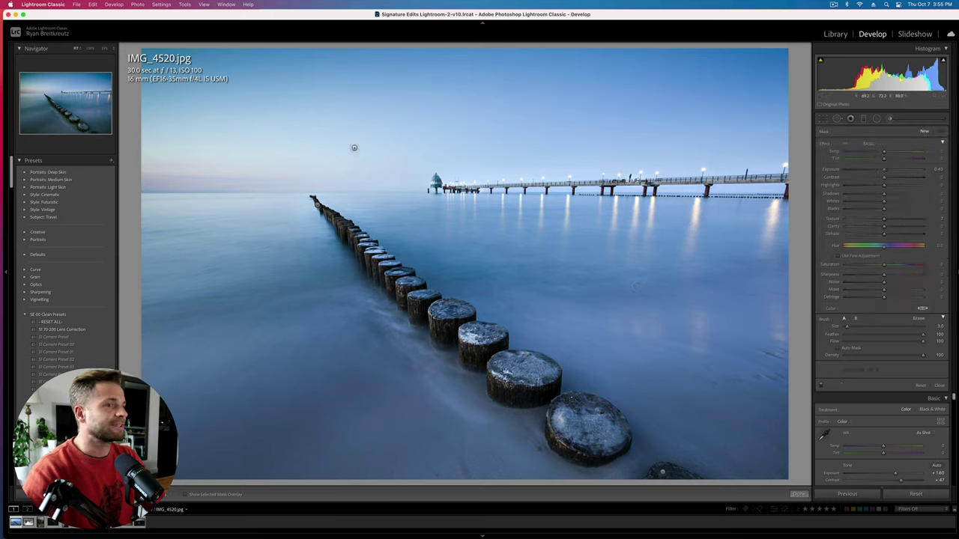
scroll(322, 161, "up", 5)
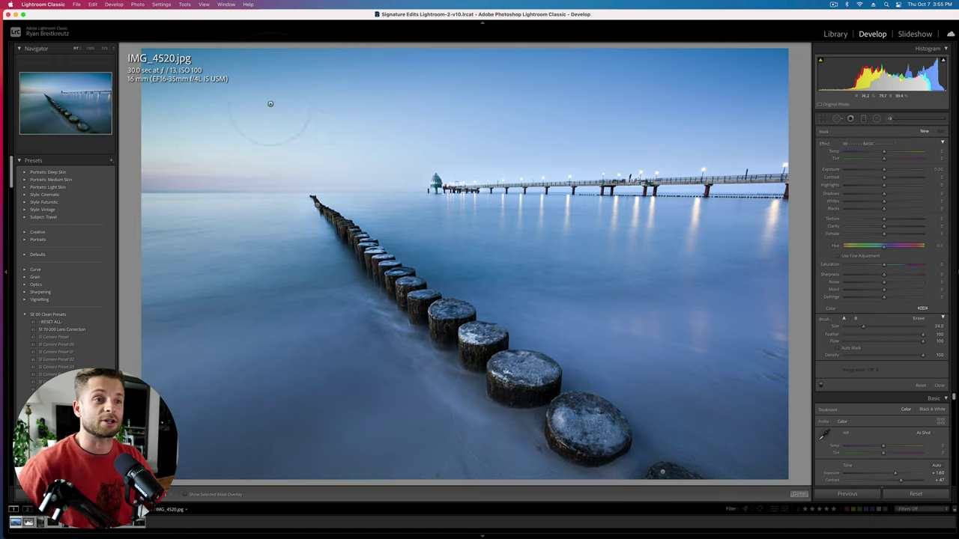
left_click_drag(193, 74, 178, 72)
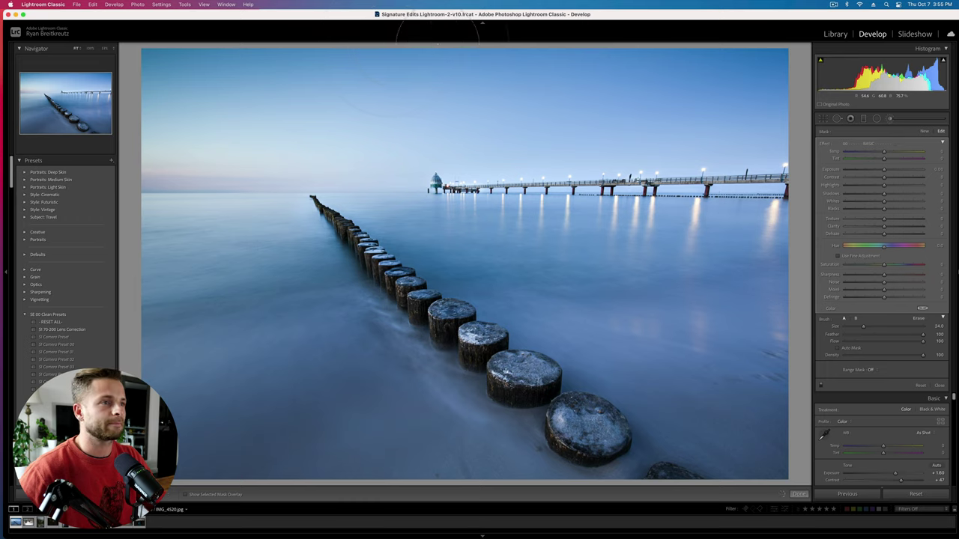
scroll(687, 77, "down", 5)
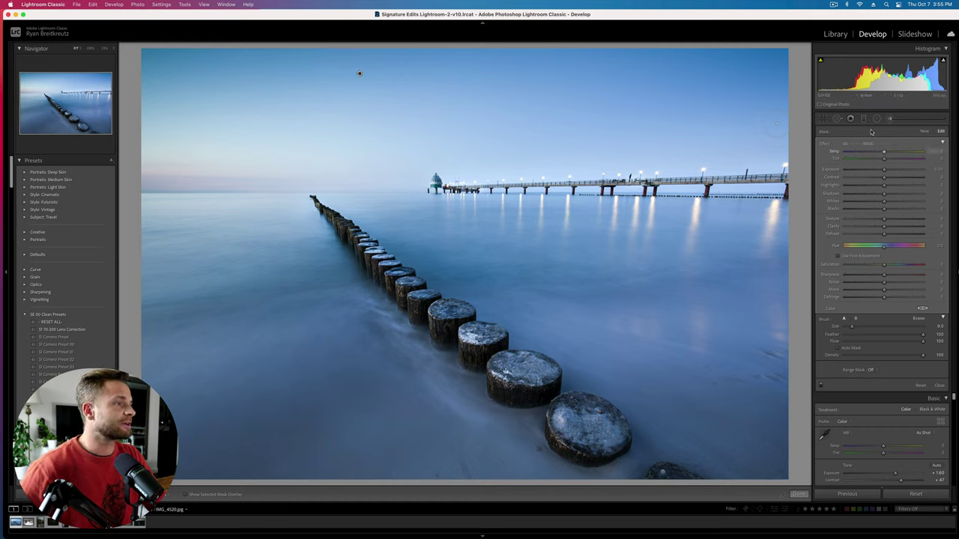
Step: Try cooler and warmer temperatures on the sky mask and settle on a cool temperature of -11
mouse_move(884, 156)
left_mouse_down()
mouse_move(857, 154)
mouse_move(881, 156)
left_mouse_up()
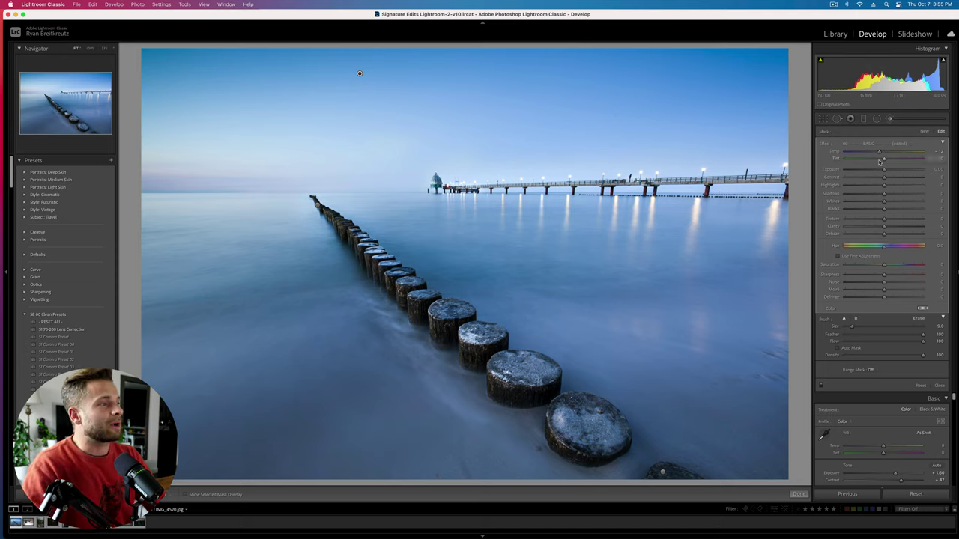
left_click_drag(879, 152, 903, 154)
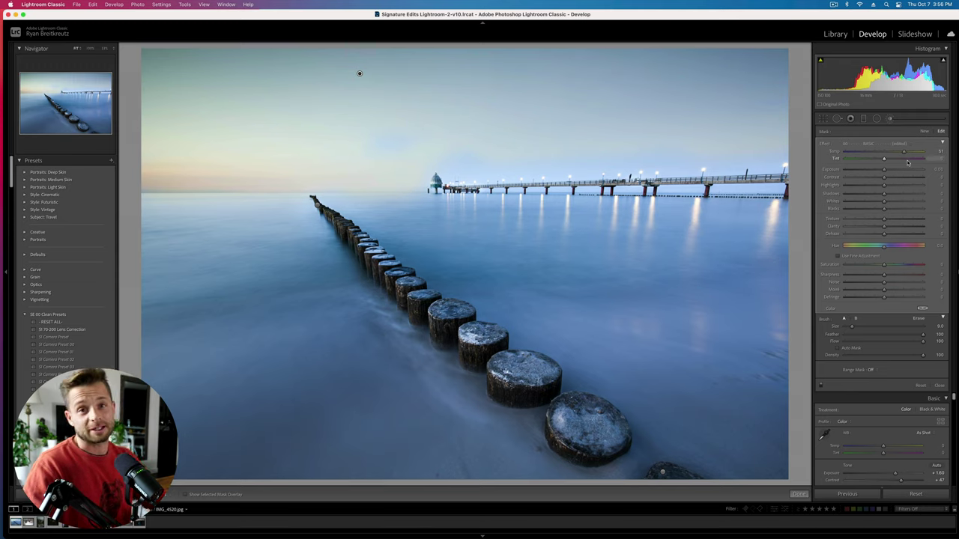
left_click_drag(904, 153, 881, 155)
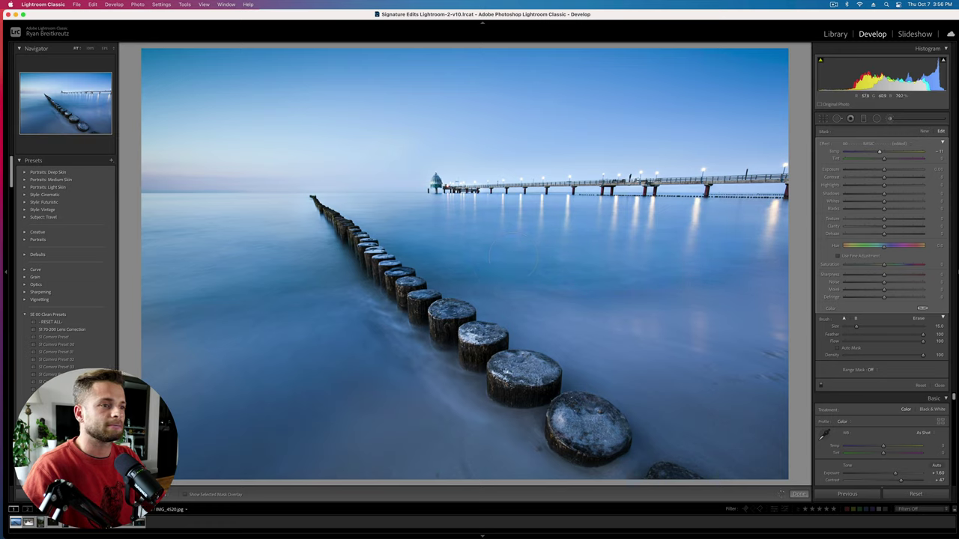
key("super+z")
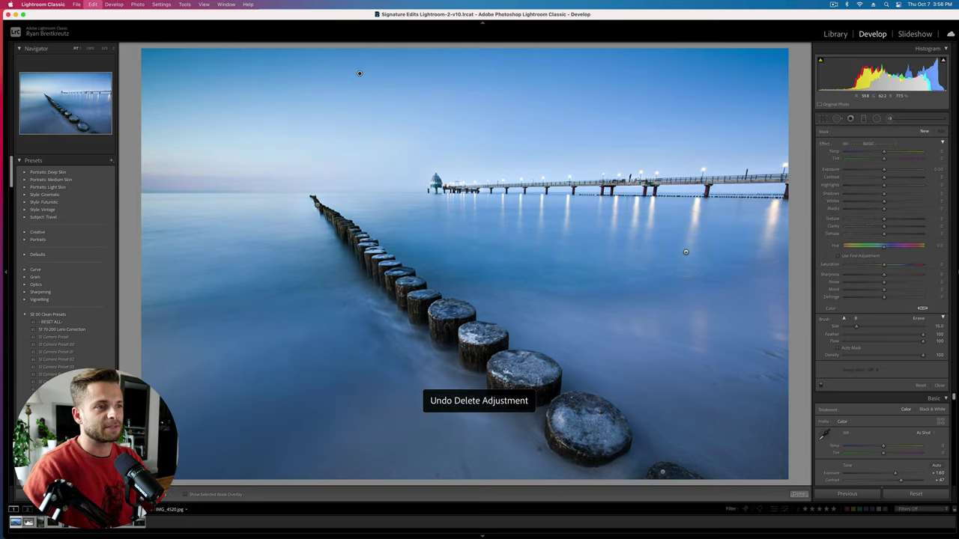
Step: Create another brush mask over the low sky on both sides of the pier's domed building and a patch of water, showing the overlay
left_click(925, 132)
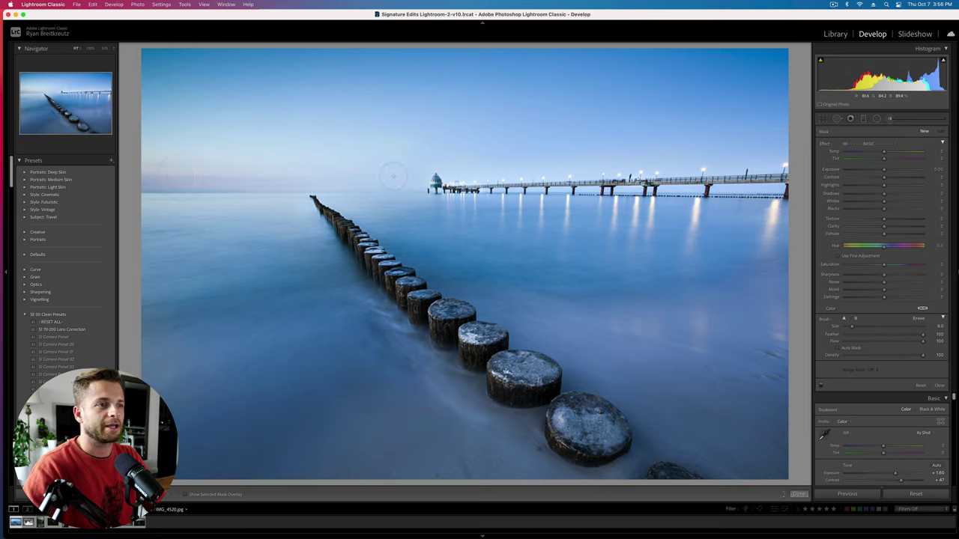
left_click(154, 151)
left_click_drag(446, 146, 523, 153)
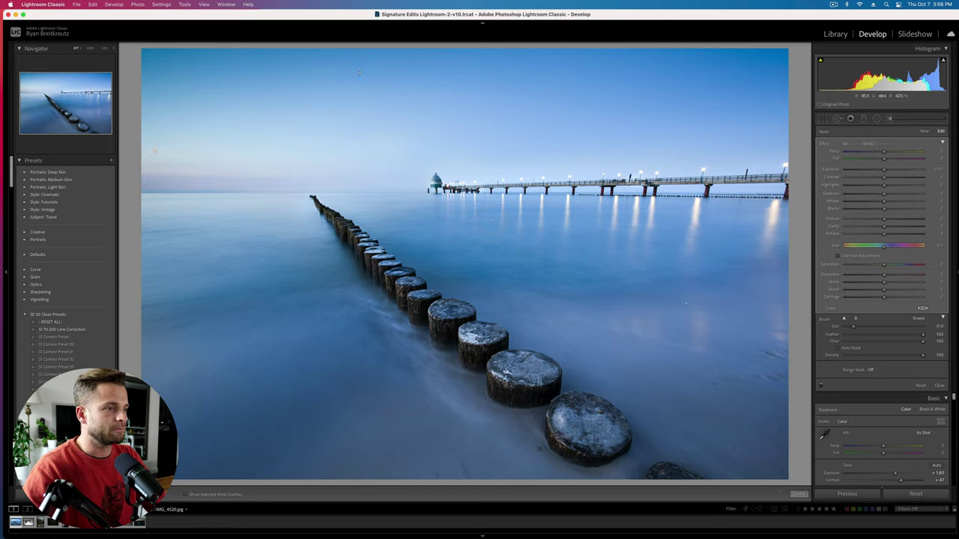
key("o")
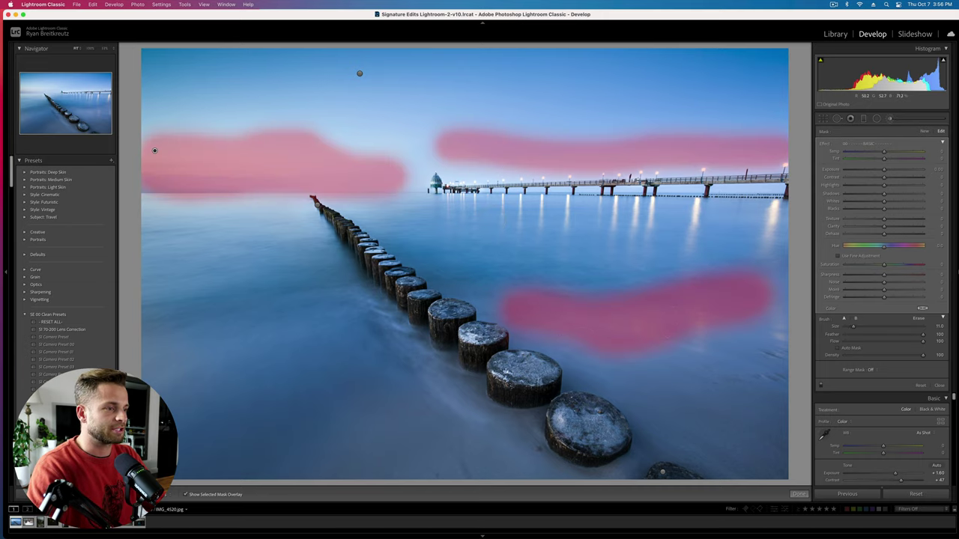
Step: Extend the mask over more water beside the posts, in the foreground, at the photo's left edge and below the horizon, and hide the overlay
mouse_move(548, 340)
left_mouse_down()
mouse_move(741, 379)
mouse_move(782, 290)
left_mouse_up()
mouse_move(375, 308)
left_mouse_down()
mouse_move(469, 413)
mouse_move(377, 430)
left_mouse_up()
mouse_move(399, 464)
left_mouse_down()
mouse_move(472, 465)
mouse_move(515, 452)
mouse_move(496, 421)
mouse_move(599, 483)
left_mouse_up()
mouse_move(182, 346)
left_mouse_down()
mouse_move(154, 361)
mouse_move(183, 344)
left_mouse_up()
mouse_move(283, 219)
left_mouse_down()
mouse_move(153, 218)
mouse_move(291, 211)
left_mouse_up()
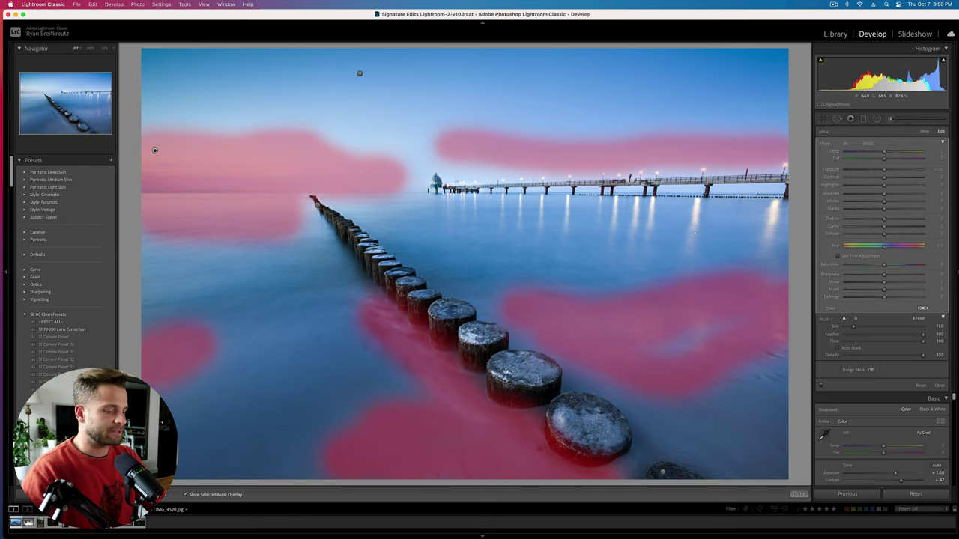
key("o")
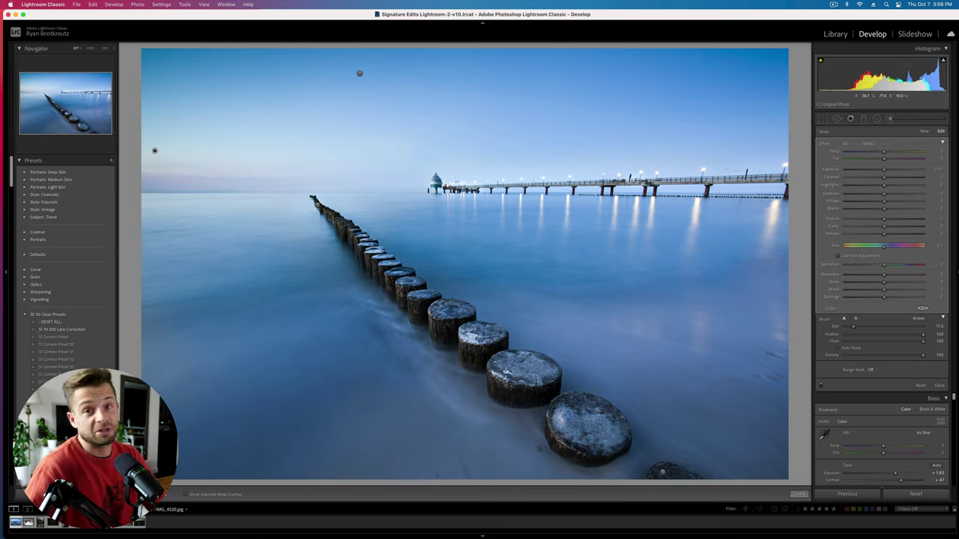
Step: Try stronger warmth on the low sky and water mask, settle on temperature 7 and tint 12, and compare the photo before and after
mouse_move(892, 160)
left_mouse_down()
mouse_move(908, 161)
mouse_move(878, 152)
mouse_move(924, 157)
mouse_move(893, 155)
left_mouse_up()
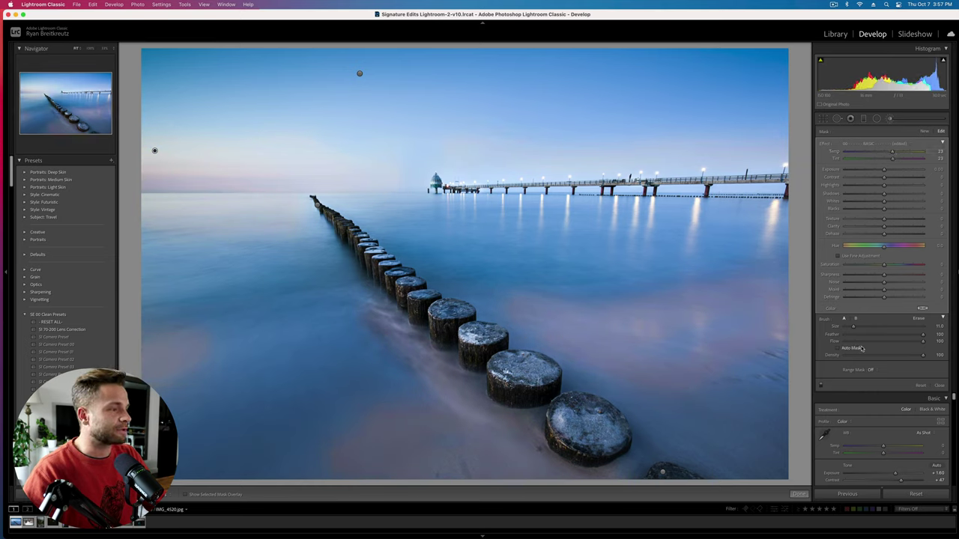
left_click_drag(888, 150, 889, 161)
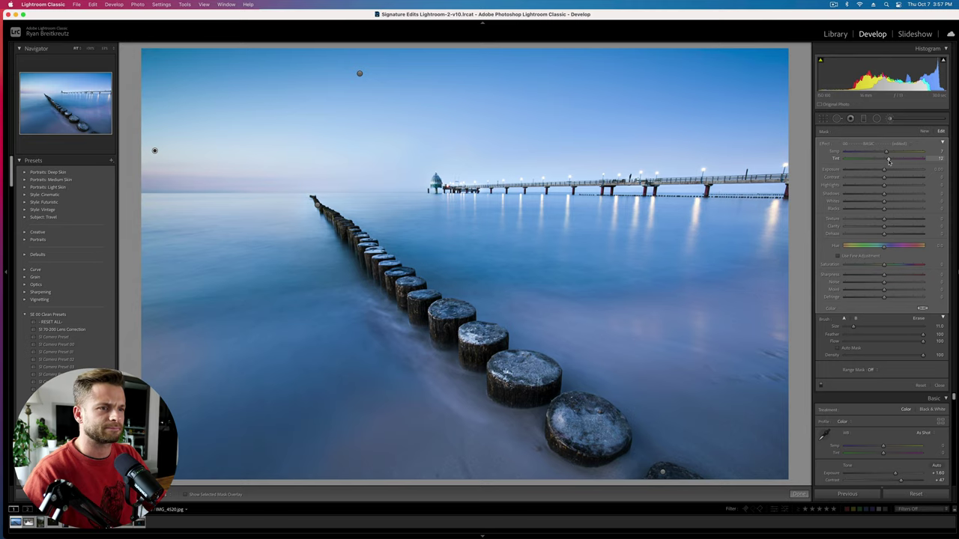
key("backslash")
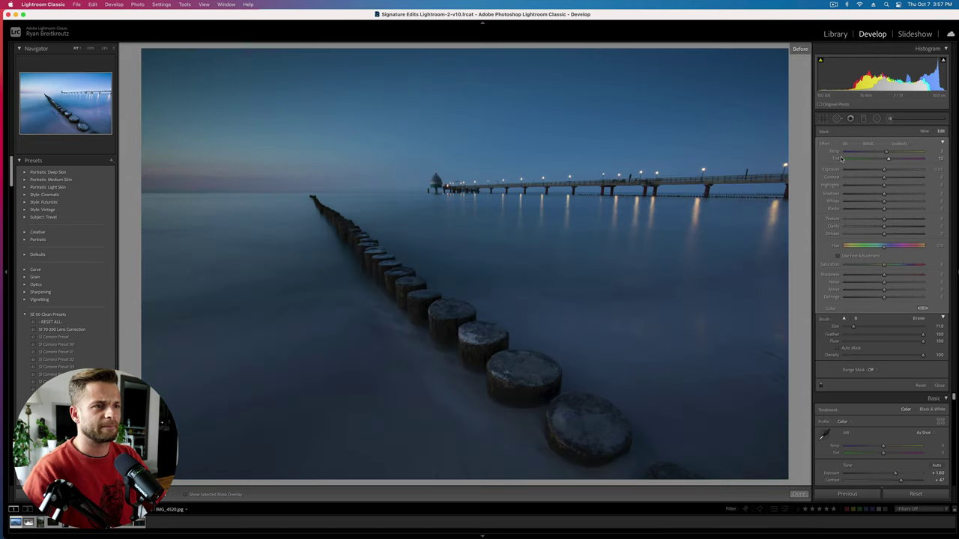
key("backslash")
key("backslash")
key("backslash")
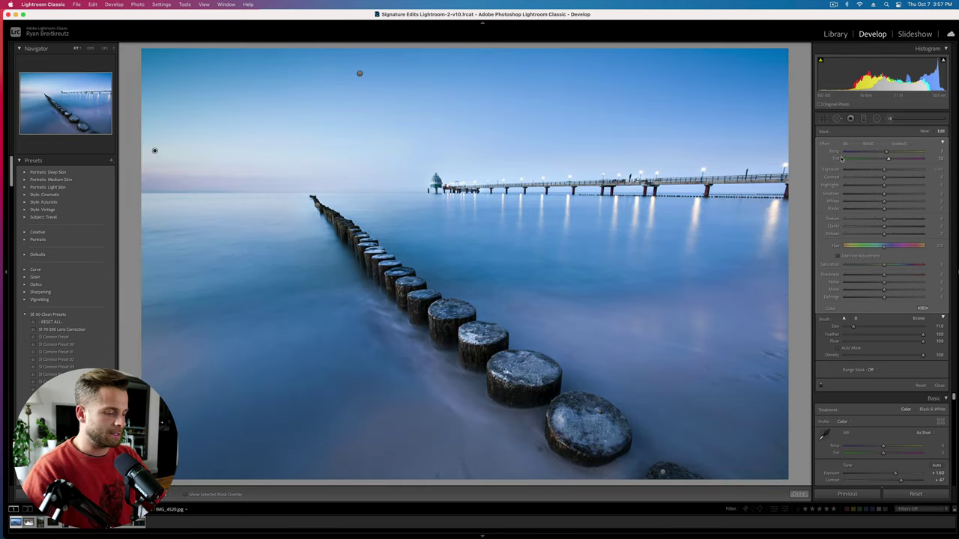
Step: Leave the brush masks, set the pier photo's overall shadows to +48 and dehaze to +8, and compare before and after
key("k")
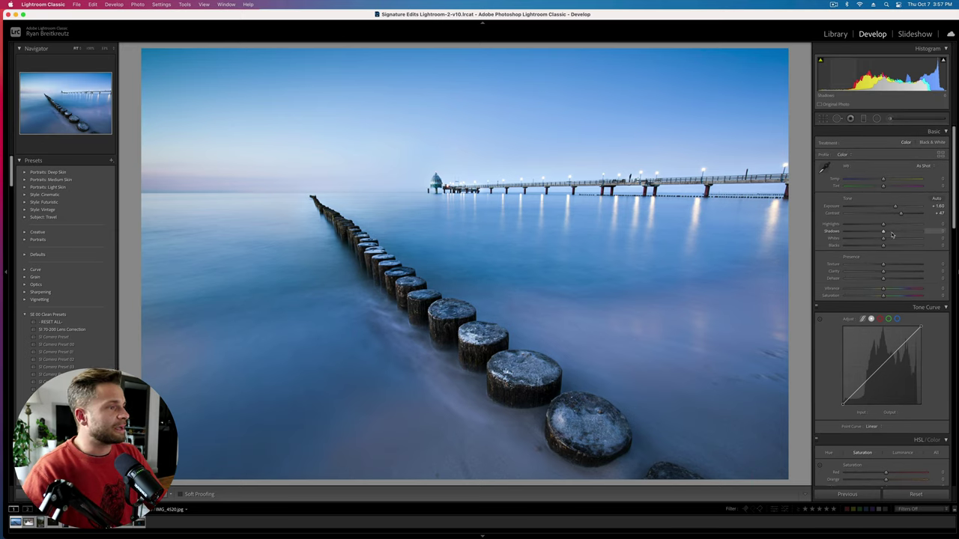
left_click_drag(893, 234, 903, 236)
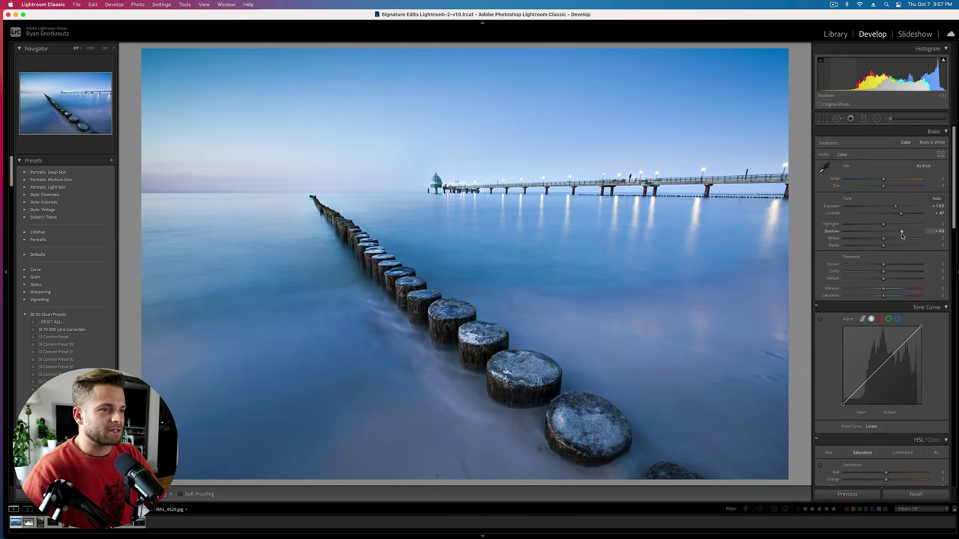
left_click_drag(883, 280, 887, 281)
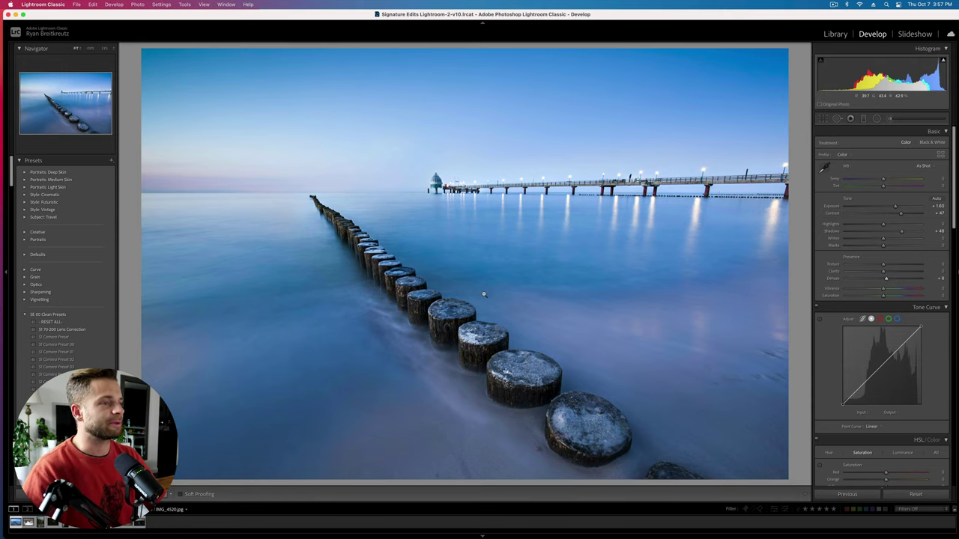
key("backslash")
key("backslash")
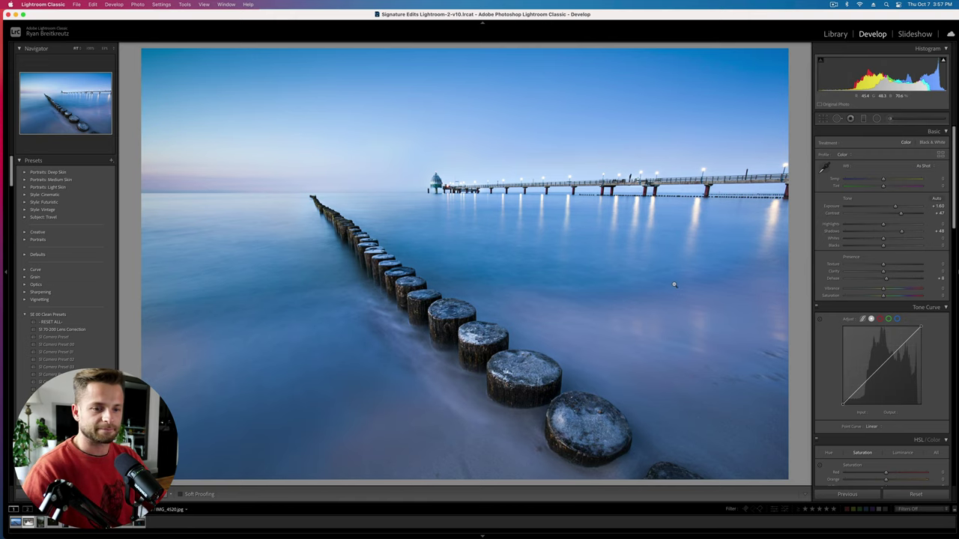
Step: Move to the next photo, the woman on the bed, and set temperature 5,324, contrast -100 and highlights -61, comparing with the original
key("Right")
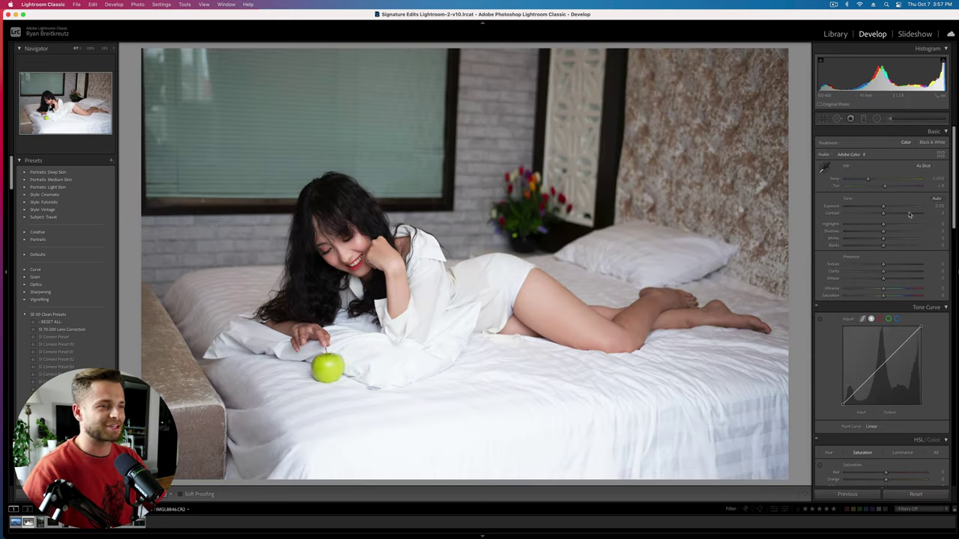
left_click_drag(876, 181, 871, 182)
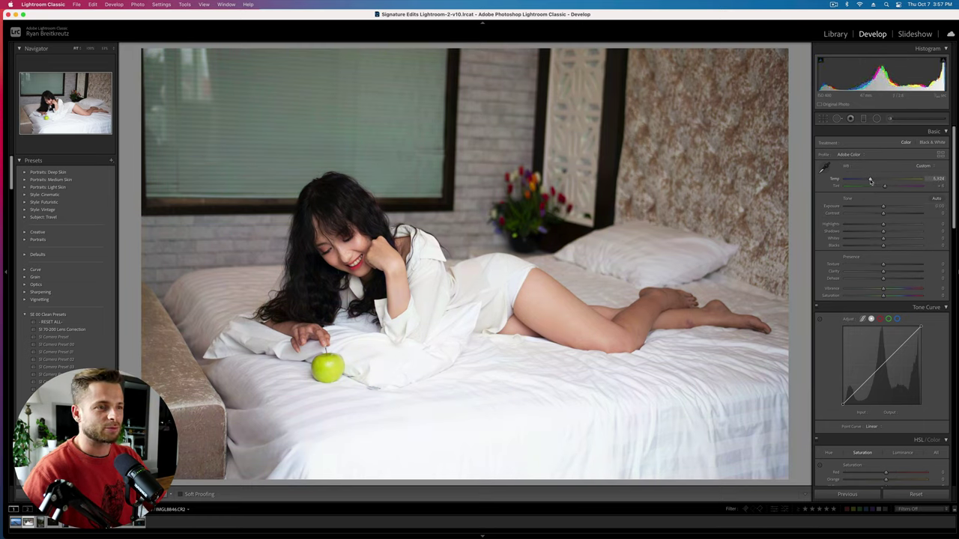
left_click_drag(869, 215, 906, 217)
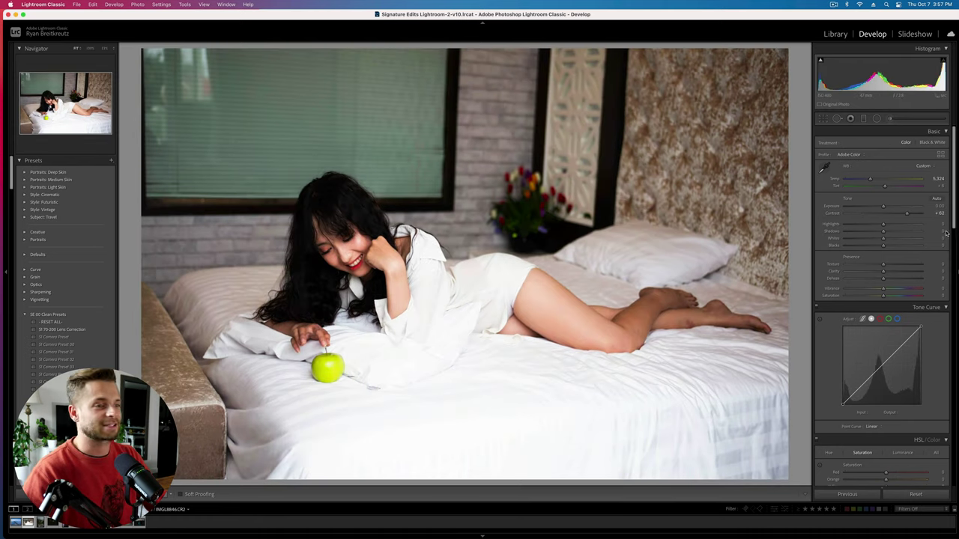
left_click_drag(906, 214, 846, 215)
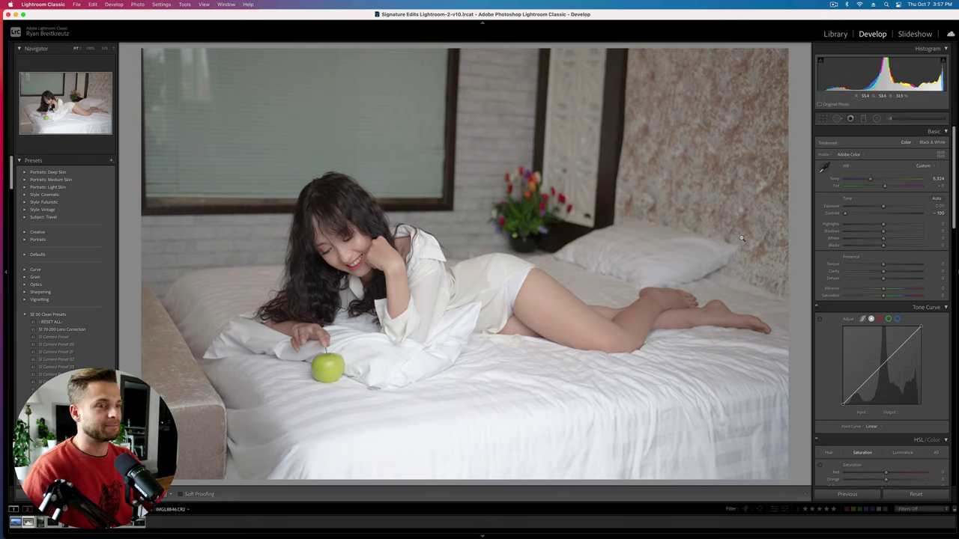
key("backslash")
key("backslash")
key("backslash")
key("backslash")
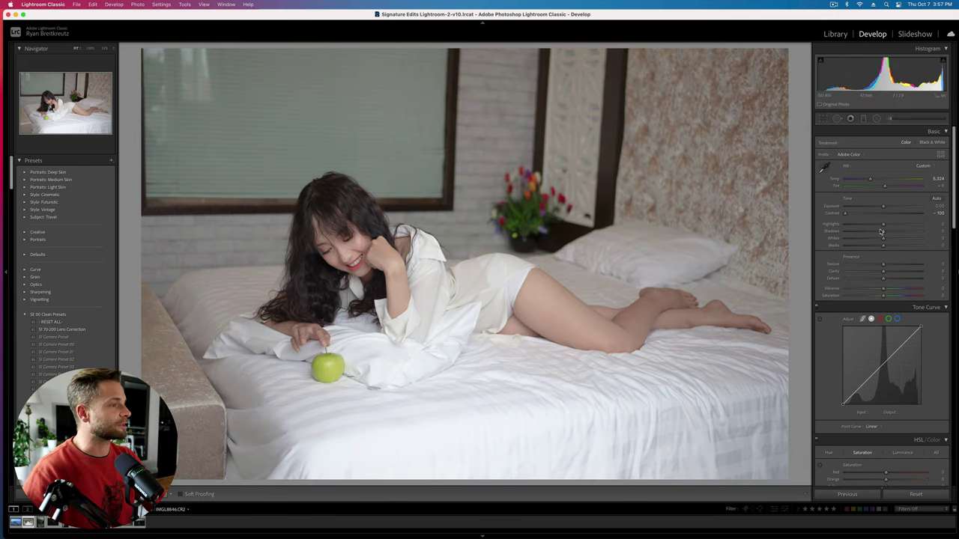
left_click_drag(883, 224, 860, 227)
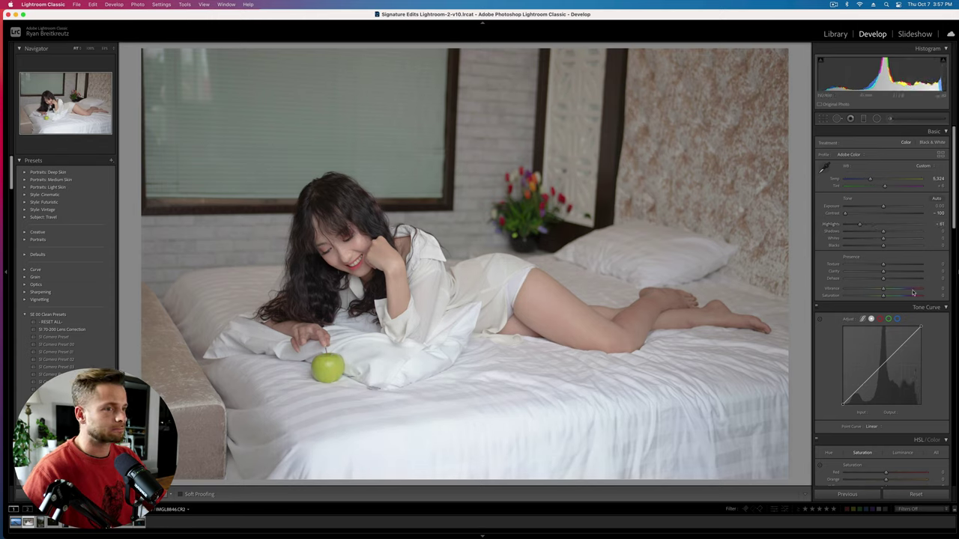
Step: Shape the tone curve with a midtone anchor, a shadow point lowered from input 53 to output 29, and a highlight point at 222/222
scroll(884, 280, "down", 3)
scroll(884, 277, "down", 4)
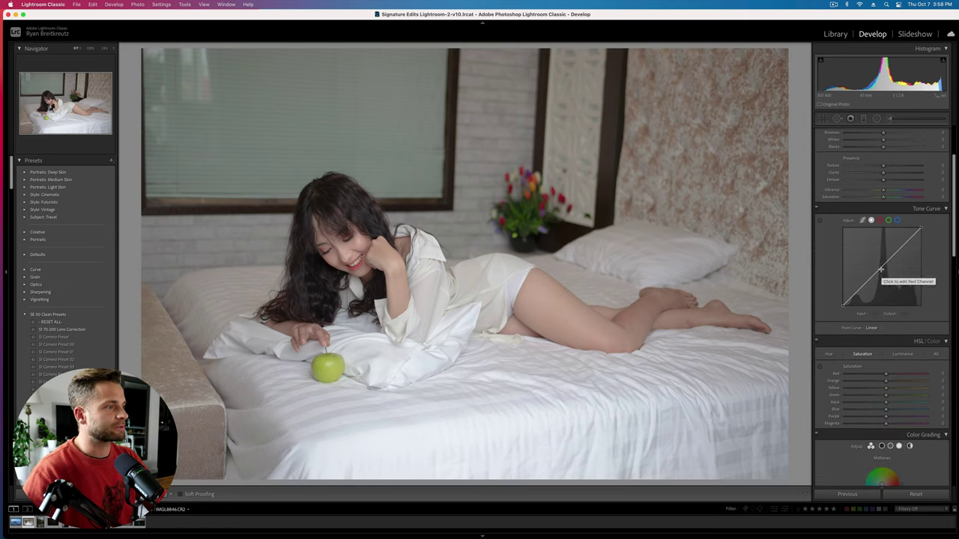
left_click(881, 268)
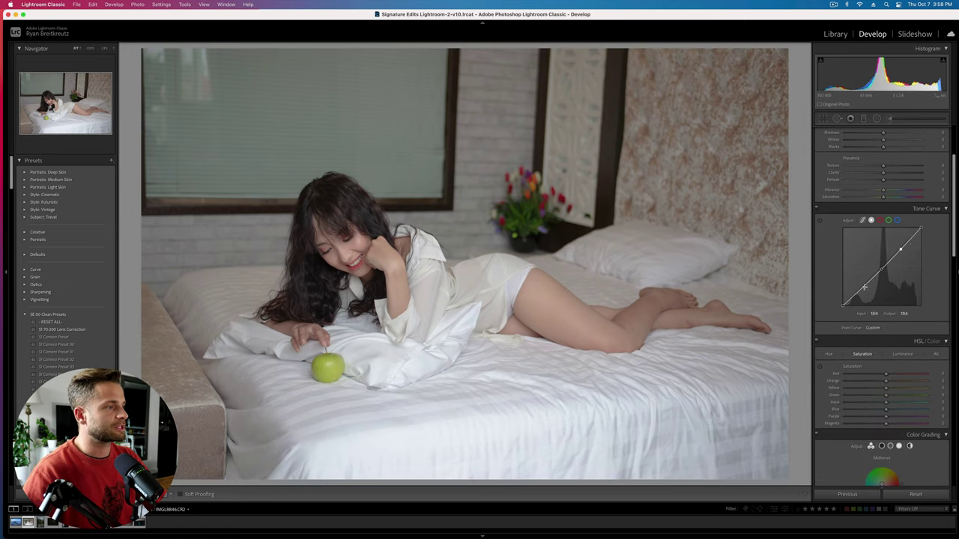
left_click_drag(864, 287, 858, 297)
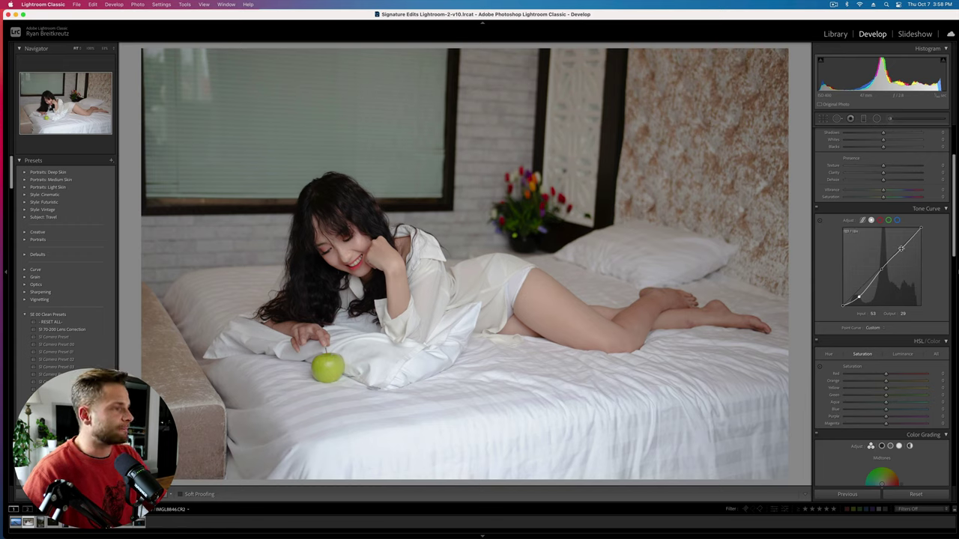
mouse_move(901, 253)
left_mouse_down()
mouse_move(894, 239)
mouse_move(892, 255)
mouse_move(912, 238)
left_mouse_up()
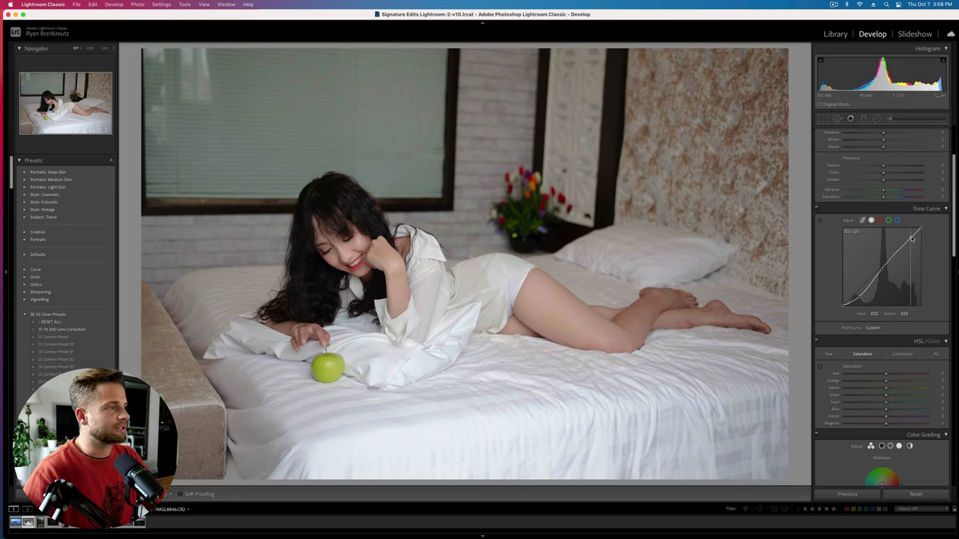
scroll(855, 206, "up", 1)
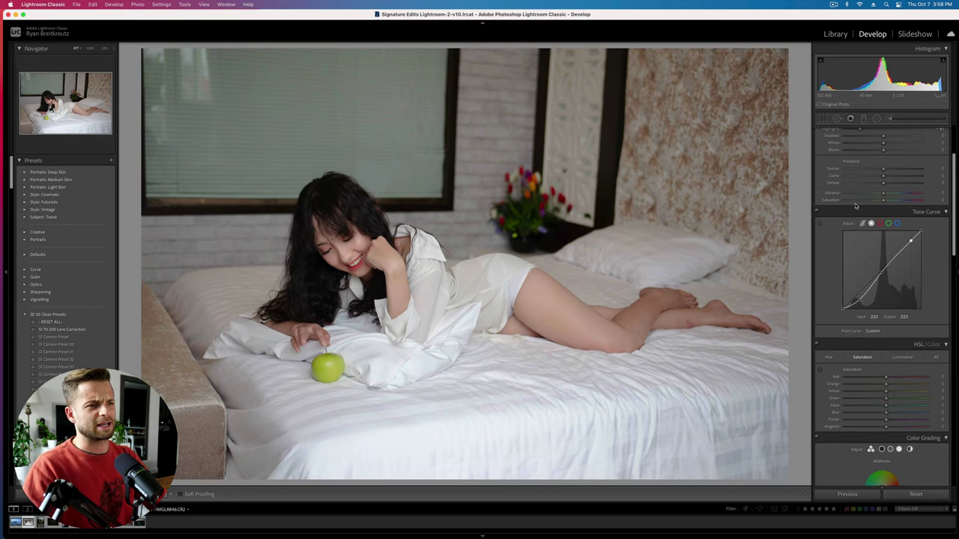
scroll(855, 206, "up", 5)
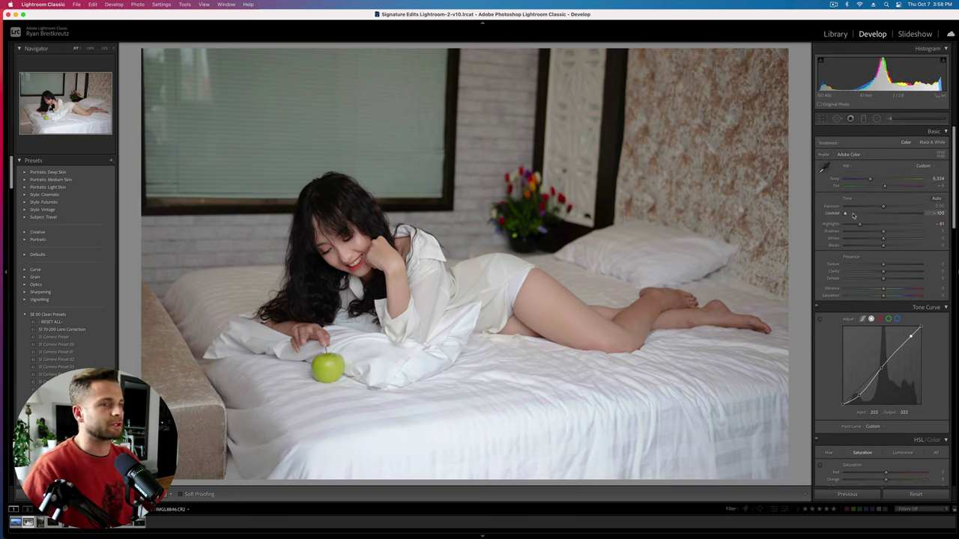
left_click_drag(848, 214, 795, 219)
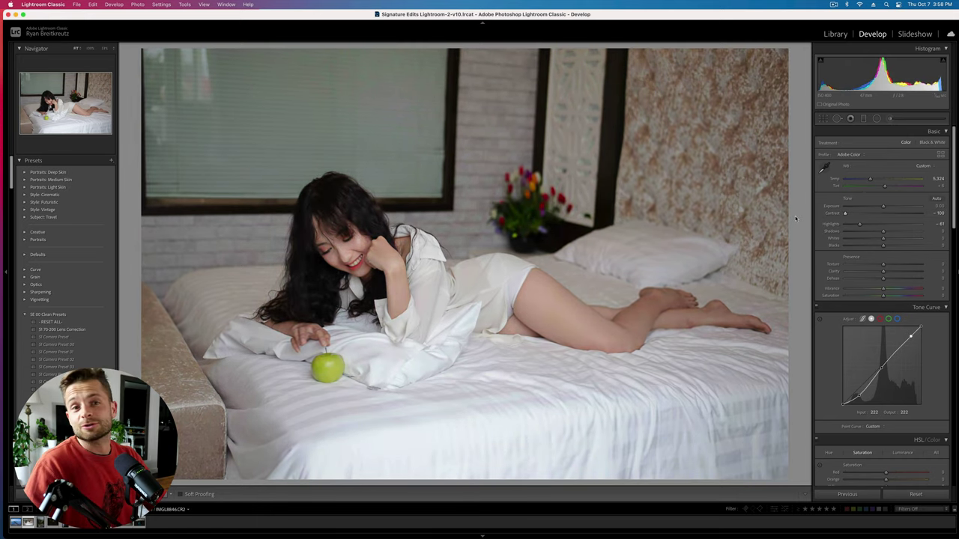
scroll(874, 333, "down", 2)
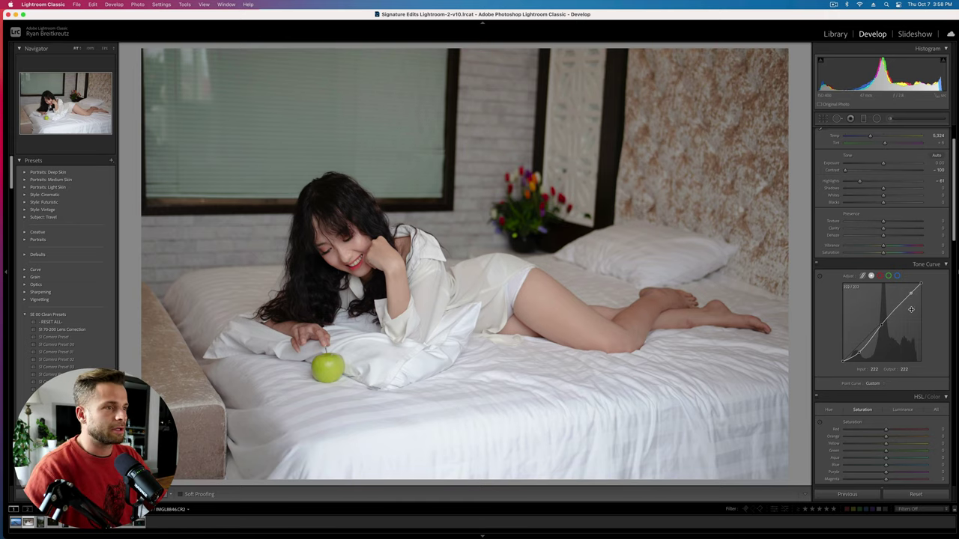
Step: Place a small radial mask over the green apple and set its contrast to 27, dehaze to 45 and saturation to 15
left_click(876, 118)
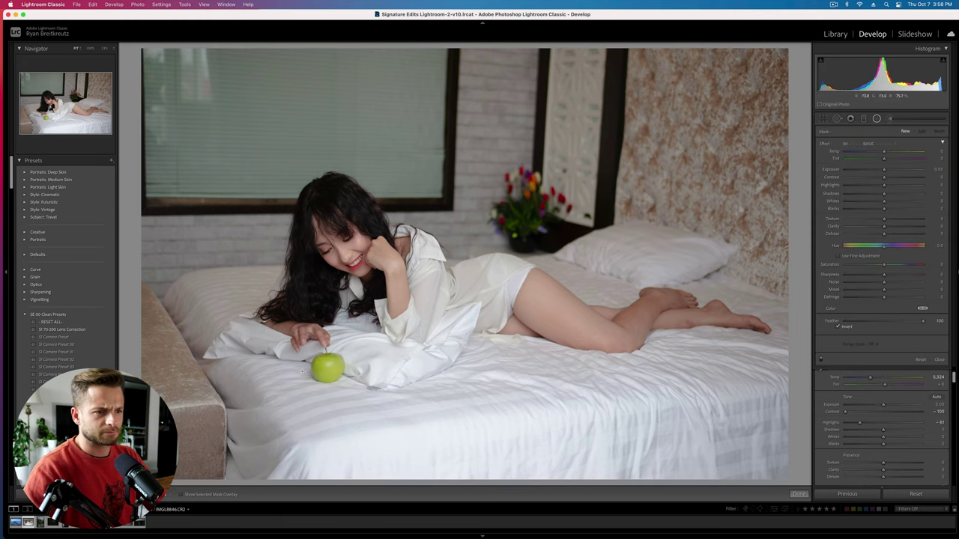
left_click_drag(311, 368, 339, 384)
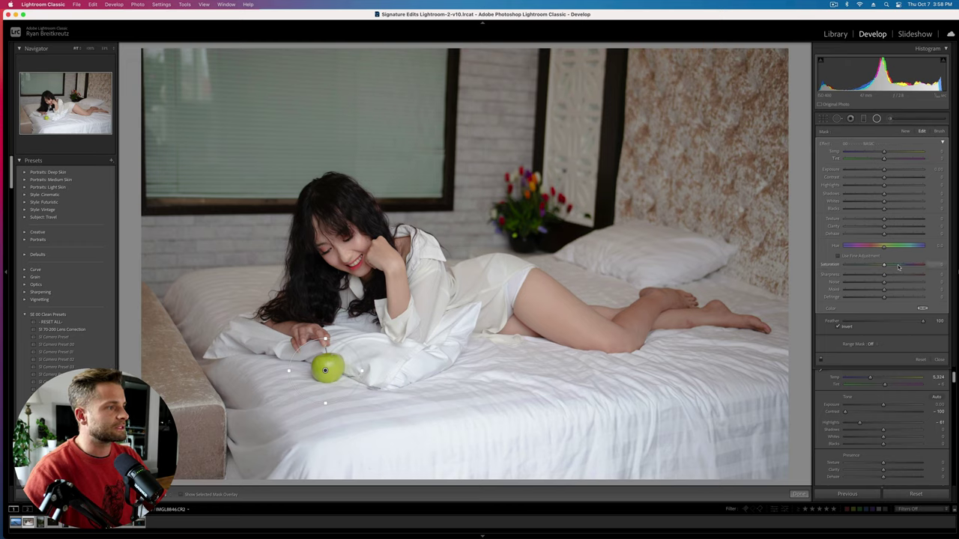
left_click_drag(884, 177, 894, 177)
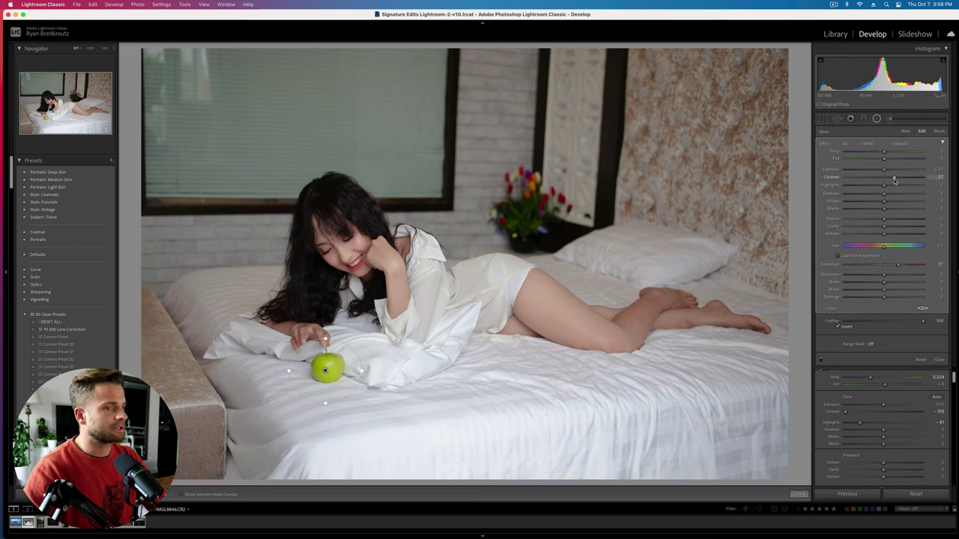
left_click(897, 234)
mouse_move(909, 234)
left_mouse_down()
mouse_move(892, 236)
mouse_move(902, 234)
left_mouse_up()
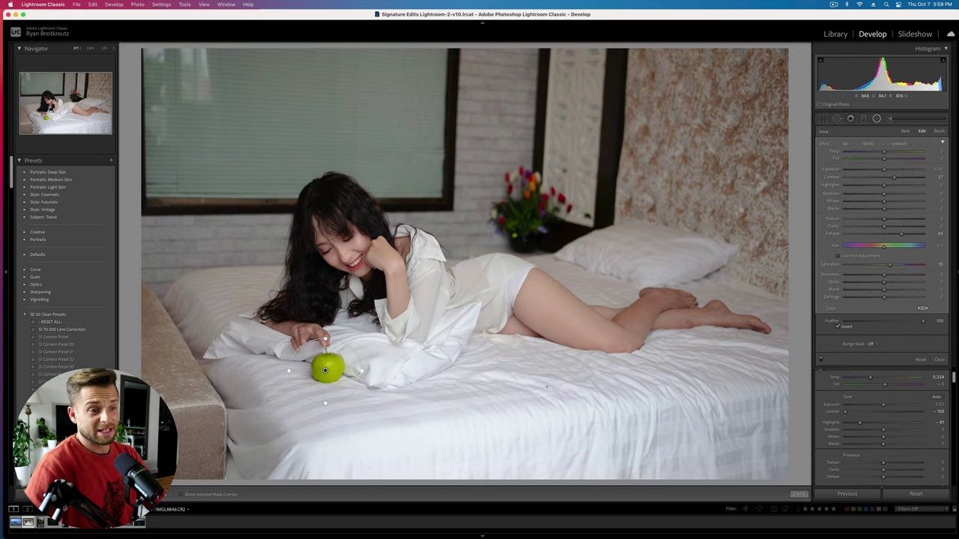
Step: Limit the radial mask with a color range sampled at several points on the apple, and check the coverage with the mask overlay
left_click(870, 344)
left_click(877, 352)
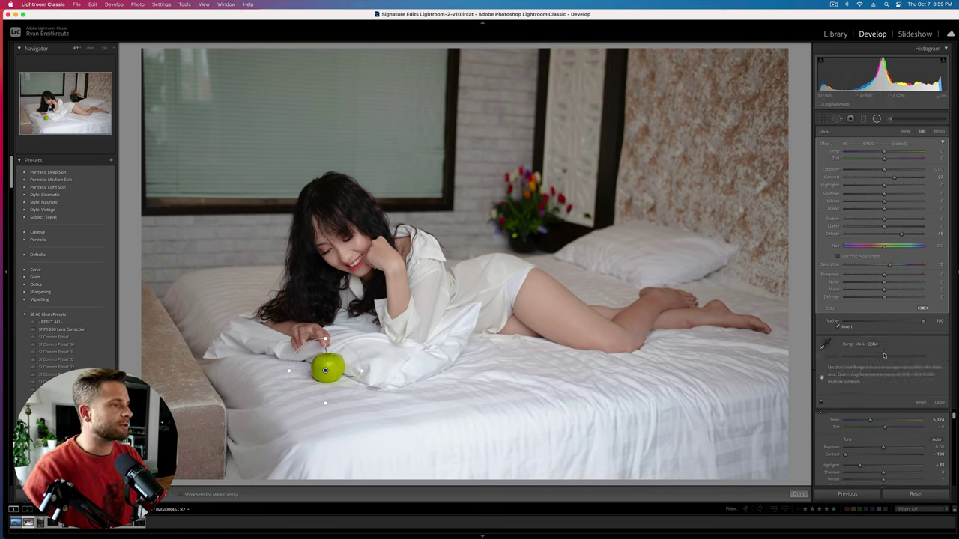
left_click(829, 339)
left_click(337, 354)
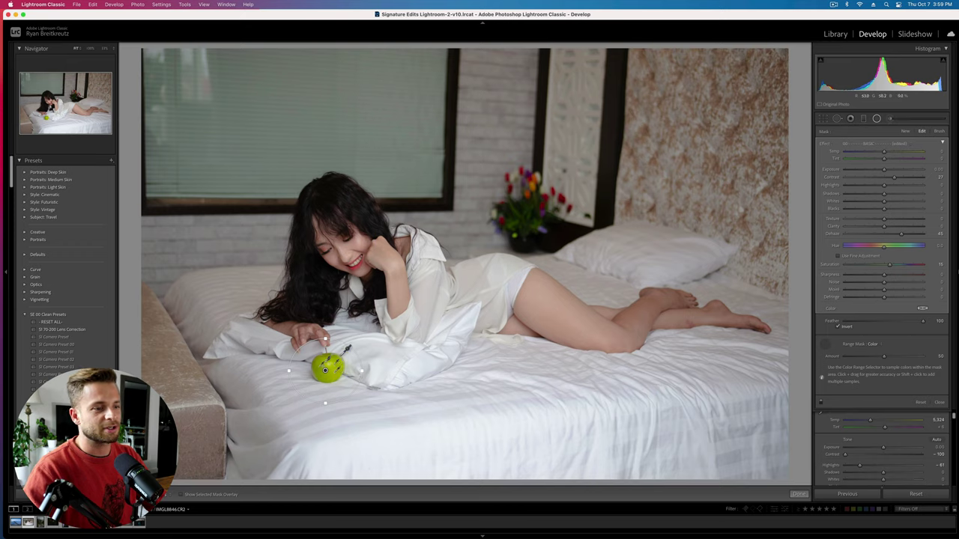
key("o")
key("o")
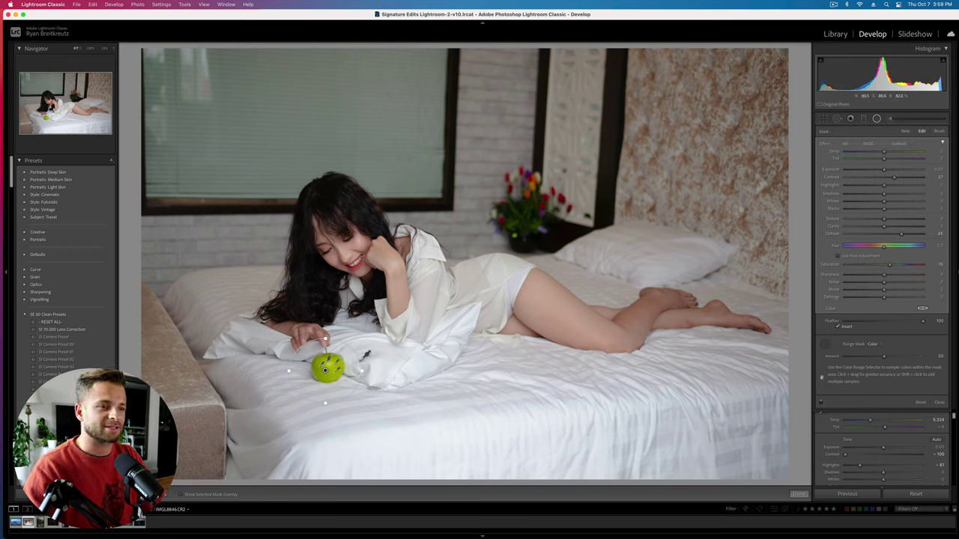
key("o")
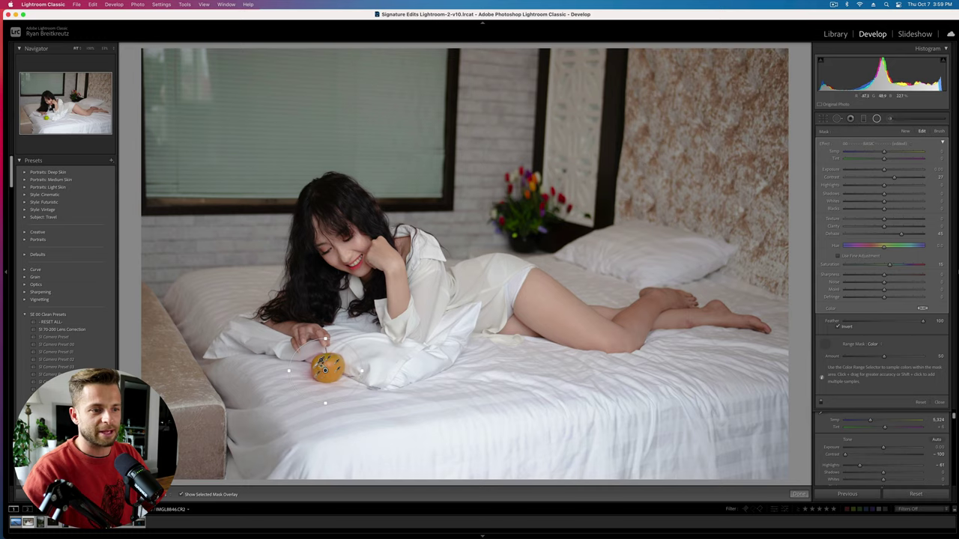
key("o")
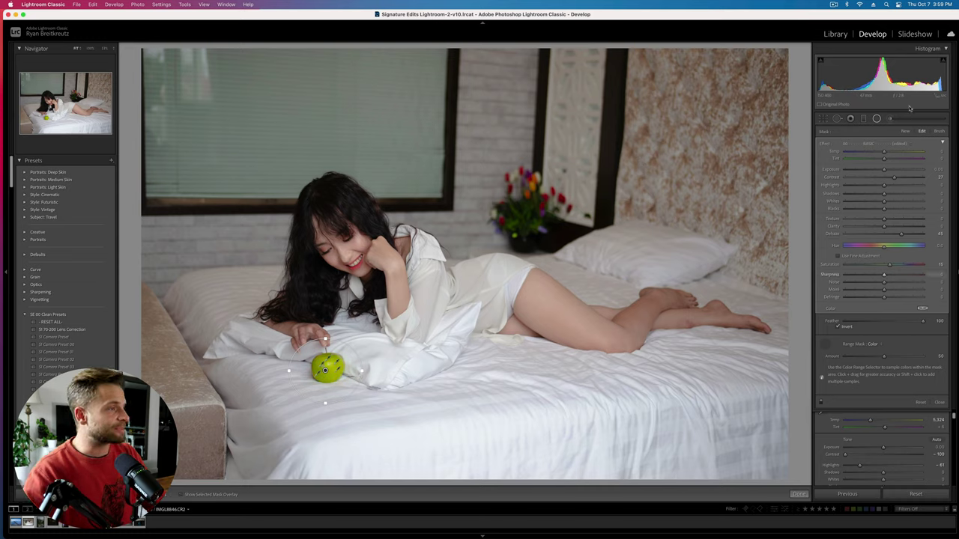
Step: Try a different exposure on the apple mask, reset it, and tint the mask with a teal color near hue 171
mouse_move(863, 172)
left_mouse_down()
mouse_move(907, 173)
mouse_move(655, 187)
mouse_move(850, 179)
left_mouse_up()
double_click(849, 170)
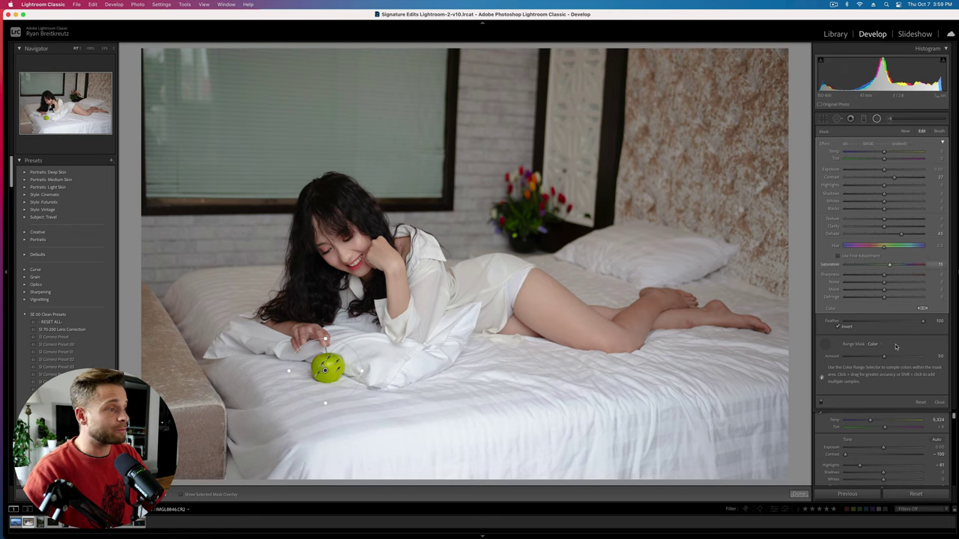
left_click(922, 310)
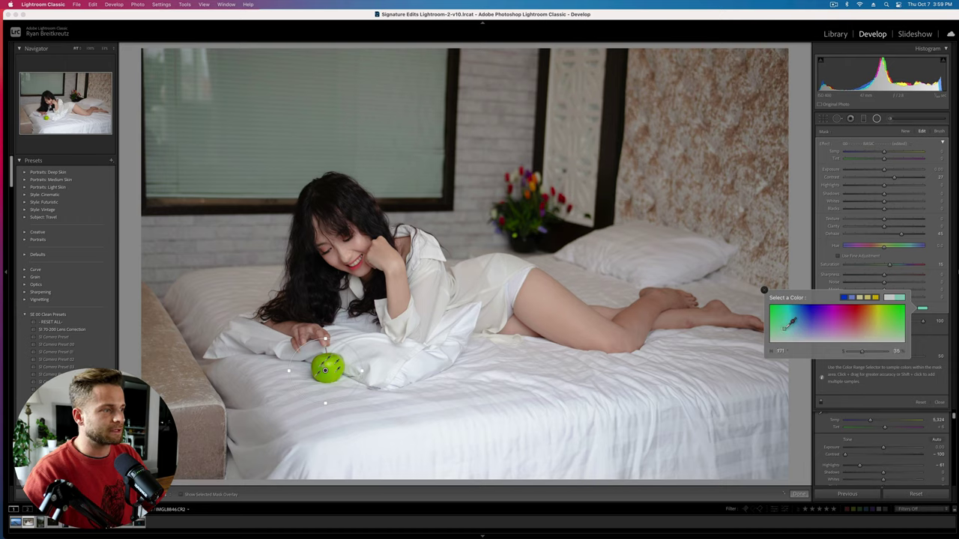
left_click(787, 323)
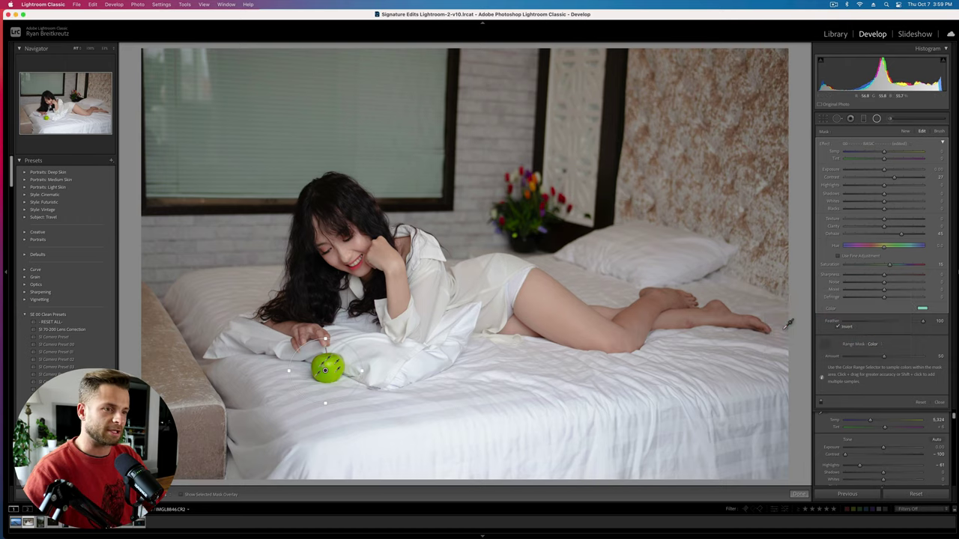
Step: Deselect the apple mask and compare the bed photo before and after the edits
key("Return")
key("backslash")
key("backslash")
key("backslash")
key("backslash")
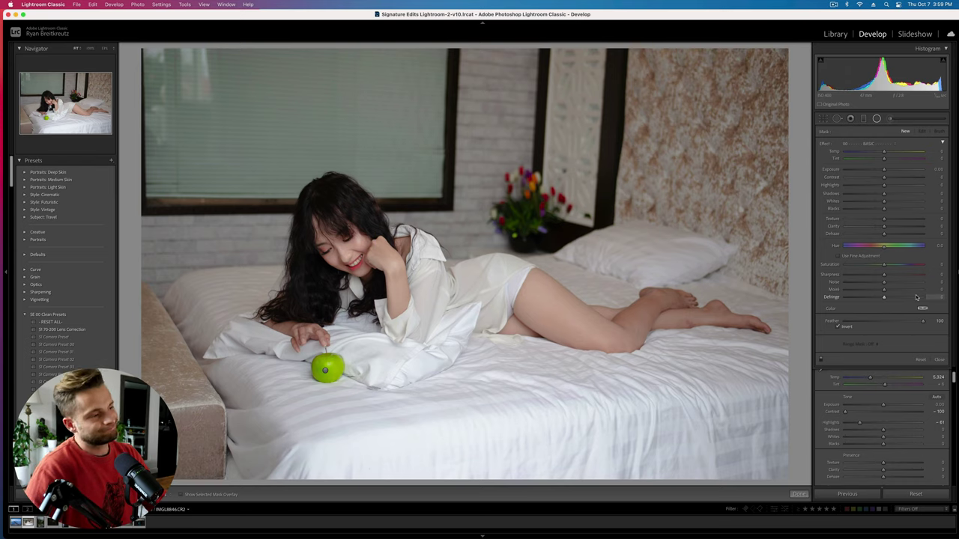
Step: Leave the radial masking tool and reshape the tone curve, lowering the white point to output 230 and raising the black point to output 21
left_click(939, 359)
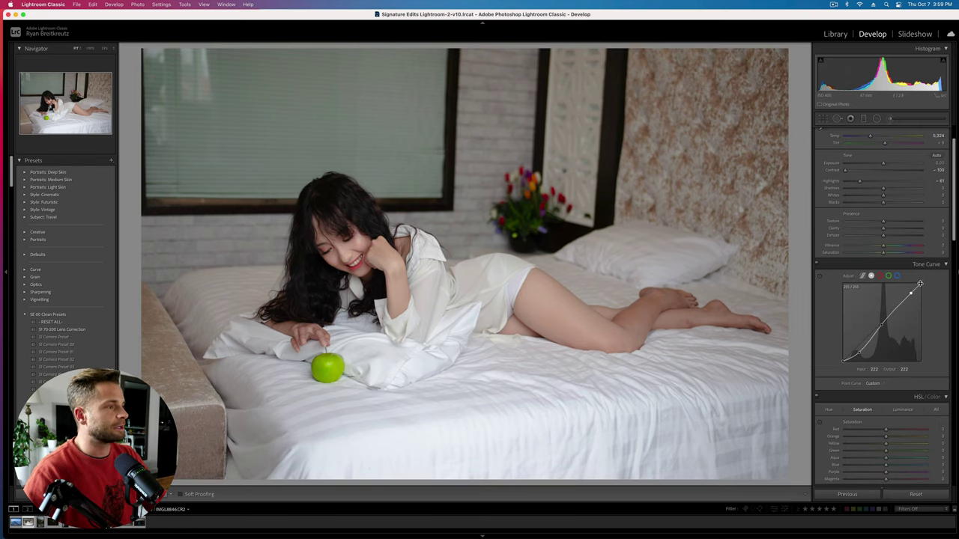
left_click_drag(920, 284, 926, 292)
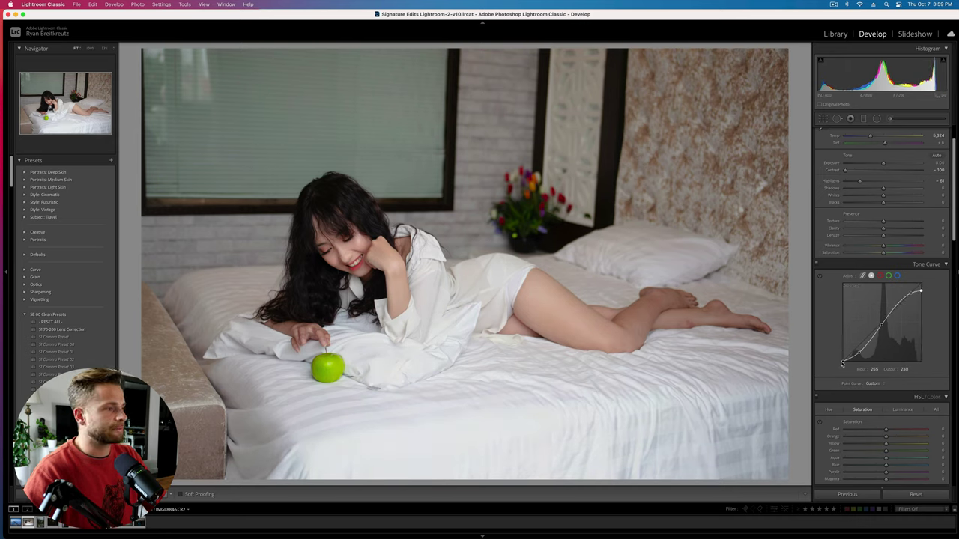
left_click_drag(842, 359, 842, 358)
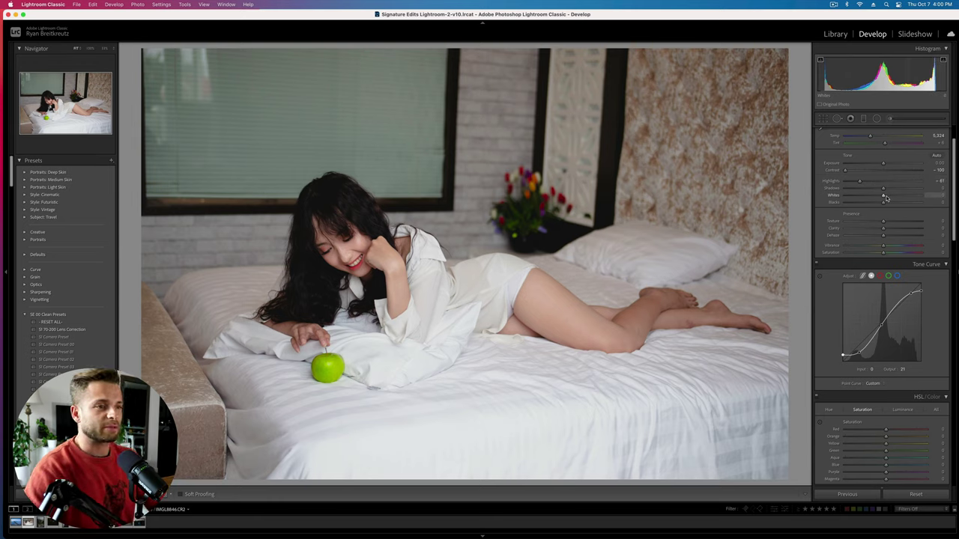
Step: Set whites to 10, dehaze to 11 and exposure to 0.10, slightly lower the blacks, and try strongly lifted shadows on the bed photo
left_click_drag(885, 197, 888, 237)
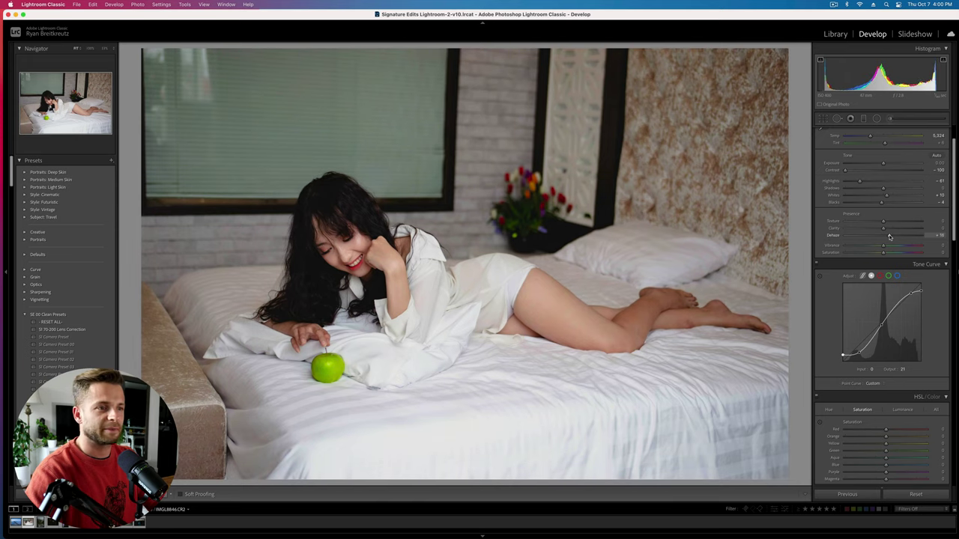
key("=")
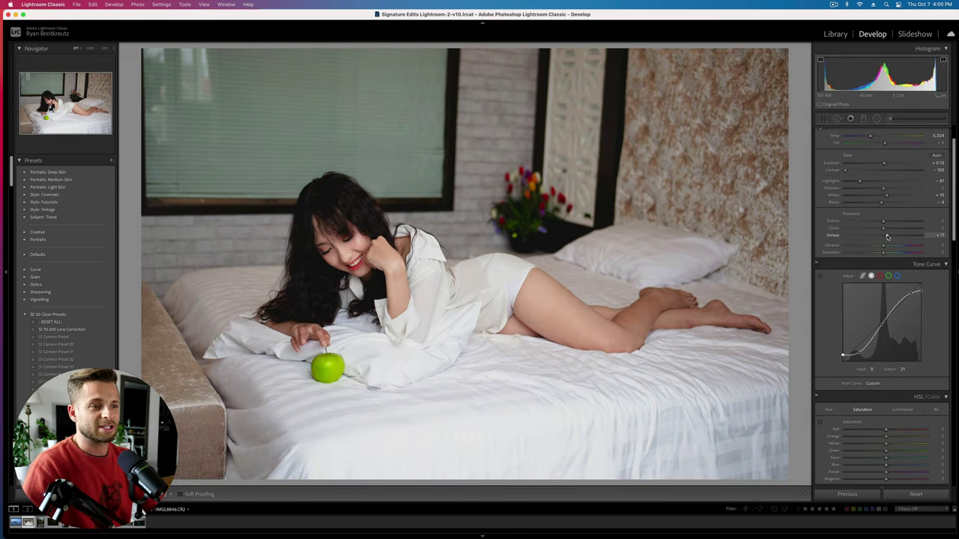
left_click_drag(884, 187, 915, 188)
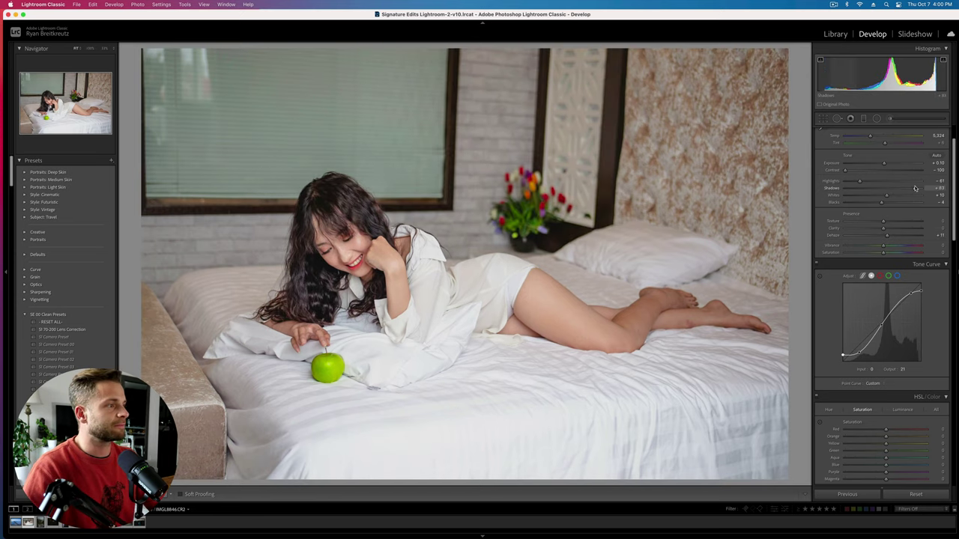
Step: Draw a large radial mask centred on the woman's upper body, try a contrast change, and check the coverage with the mask overlay
scroll(893, 300, "down", 5)
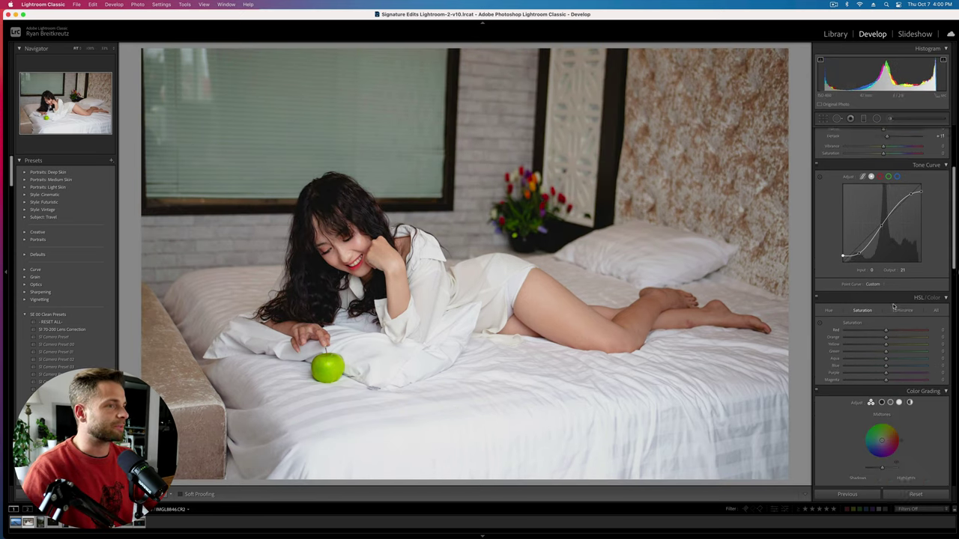
scroll(893, 306, "down", 2)
left_click(876, 117)
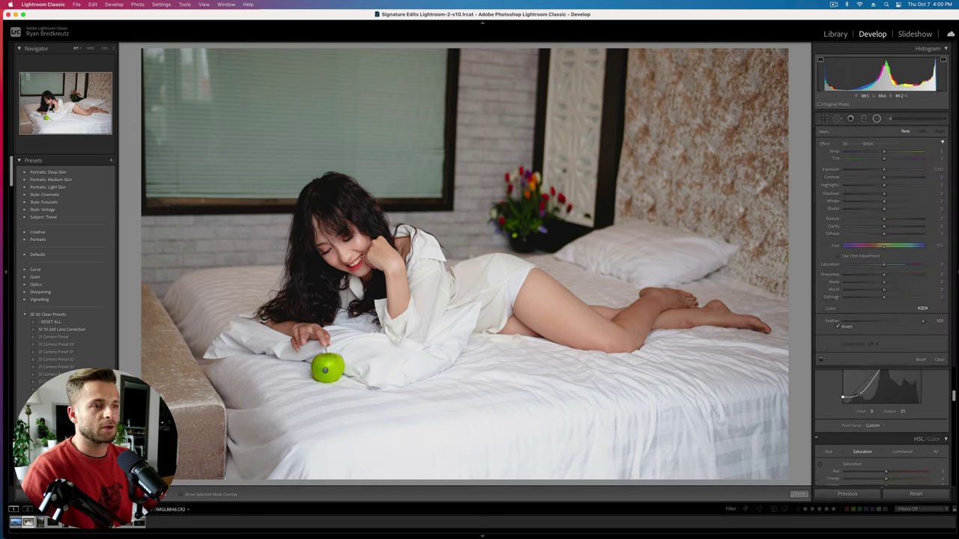
left_click_drag(348, 278, 634, 463)
left_click_drag(373, 322, 394, 331)
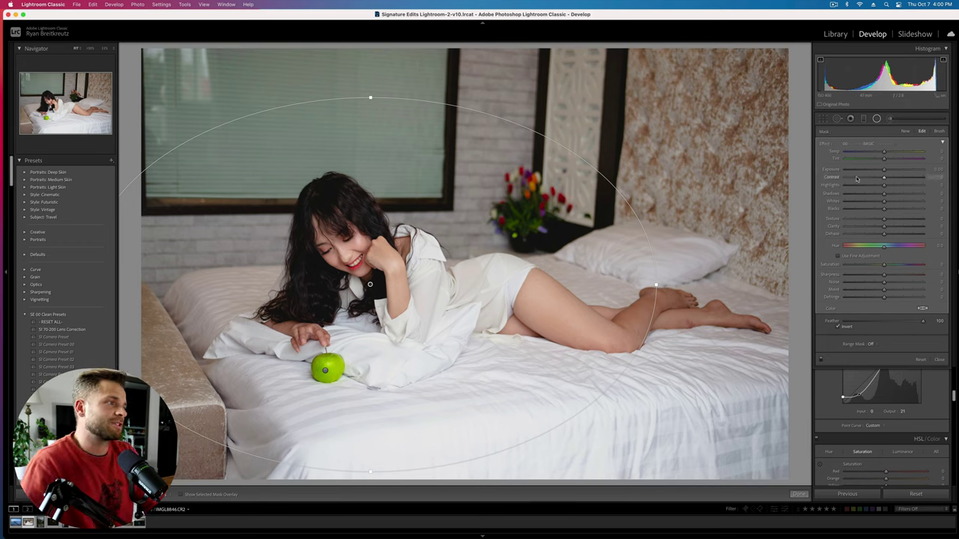
left_click_drag(859, 178, 879, 178)
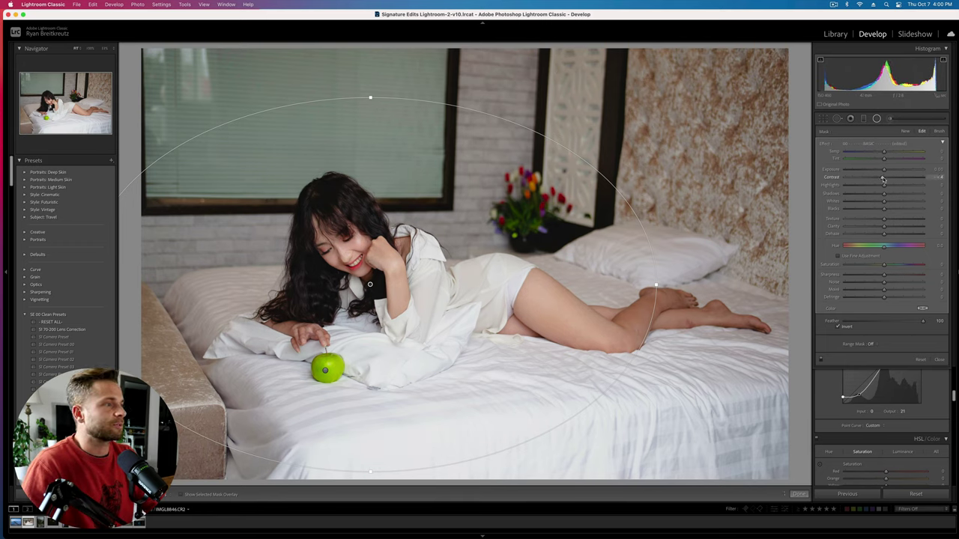
key("i")
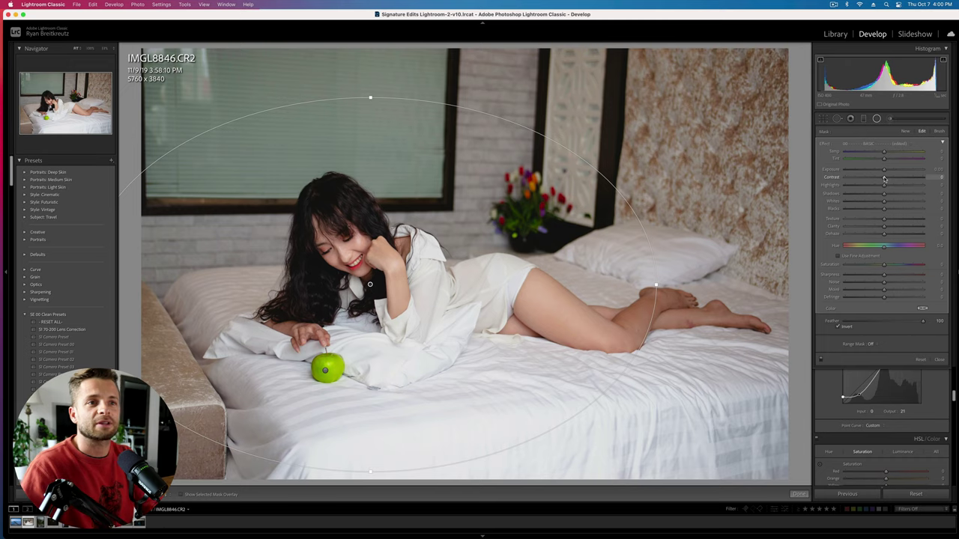
key("i")
key("o")
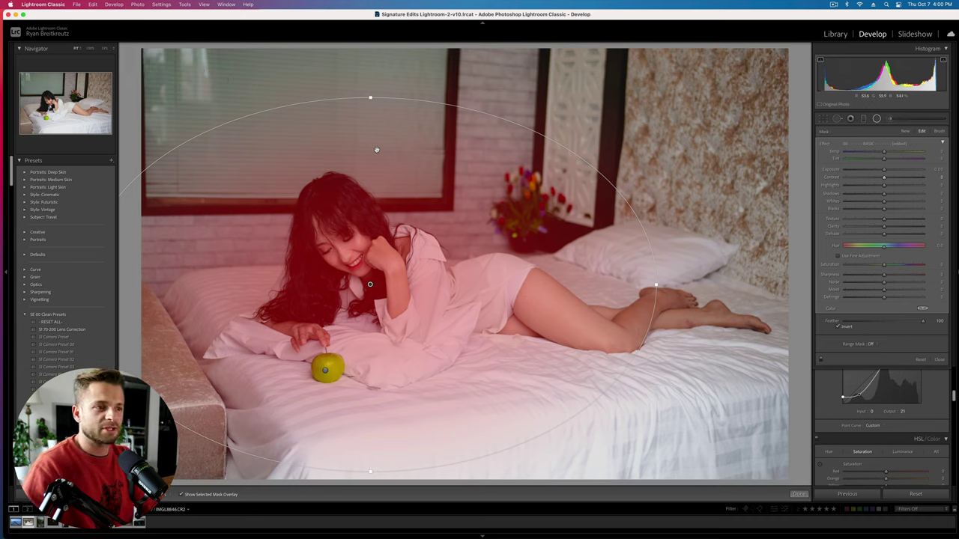
key("o")
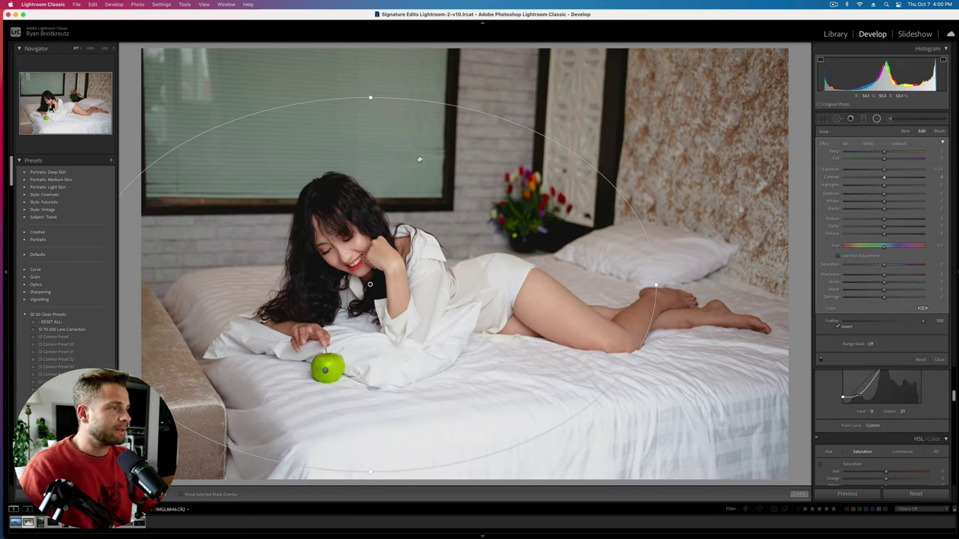
Step: Set the mask's texture to -100, clarity to -43, dehaze to -34 and contrast to -31, and invert it to affect the surroundings
left_click_drag(883, 227, 867, 227)
left_click(872, 233)
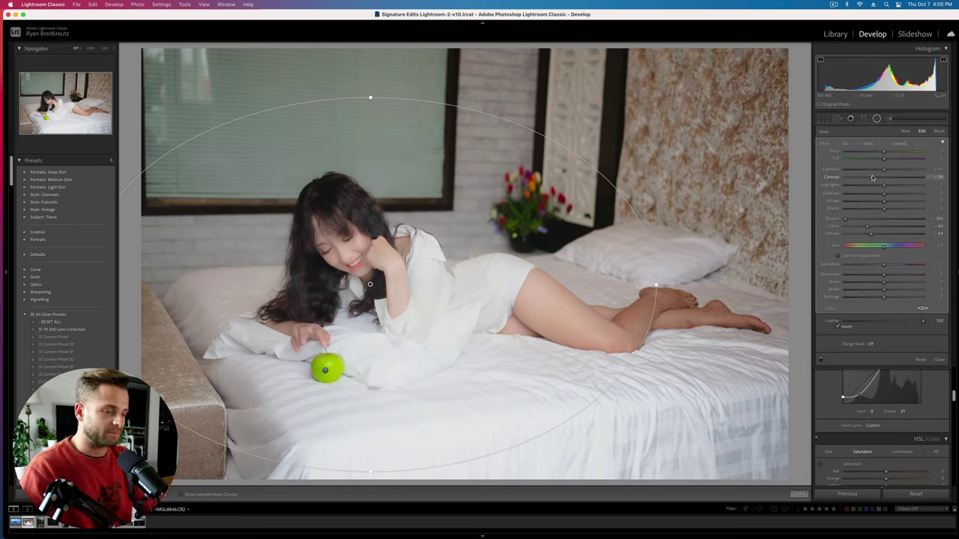
key("o")
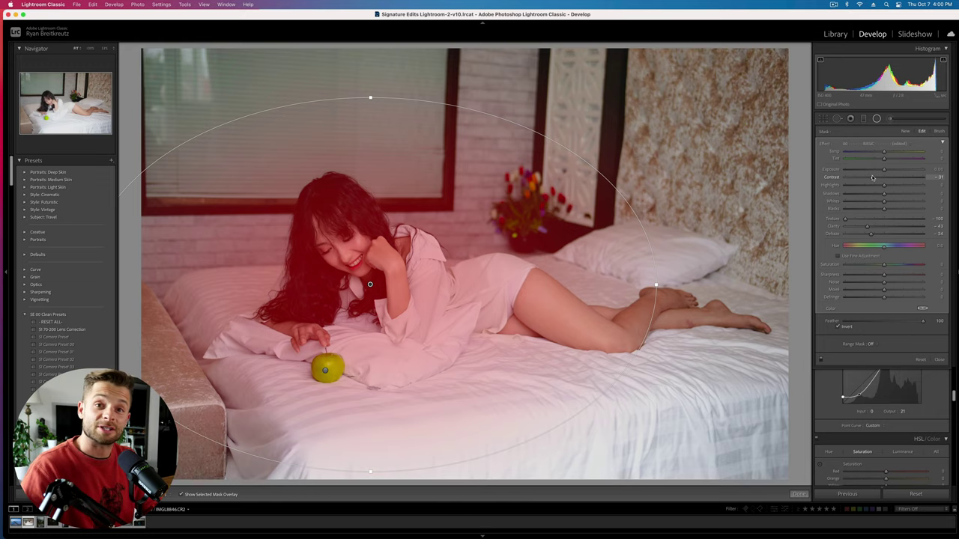
key("apostrophe")
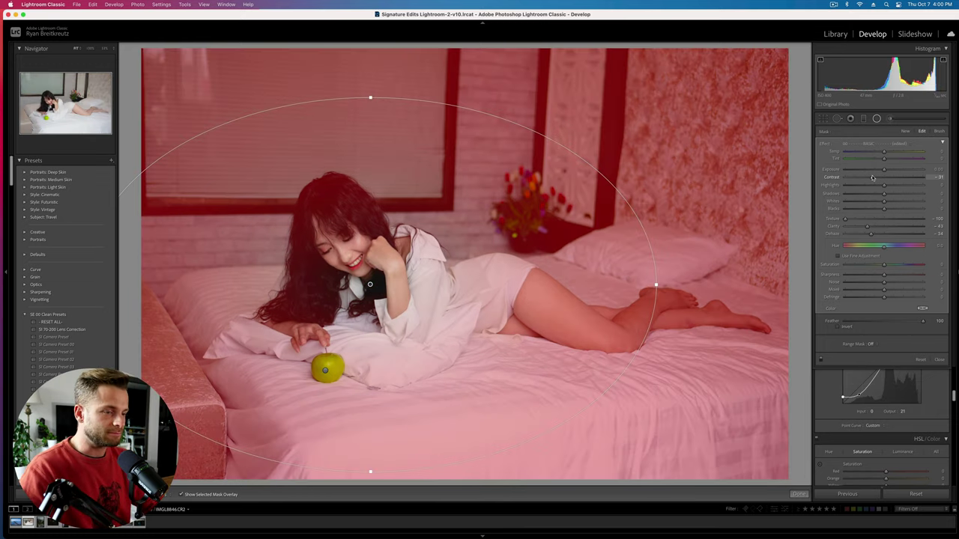
key("o")
key("o")
key("o")
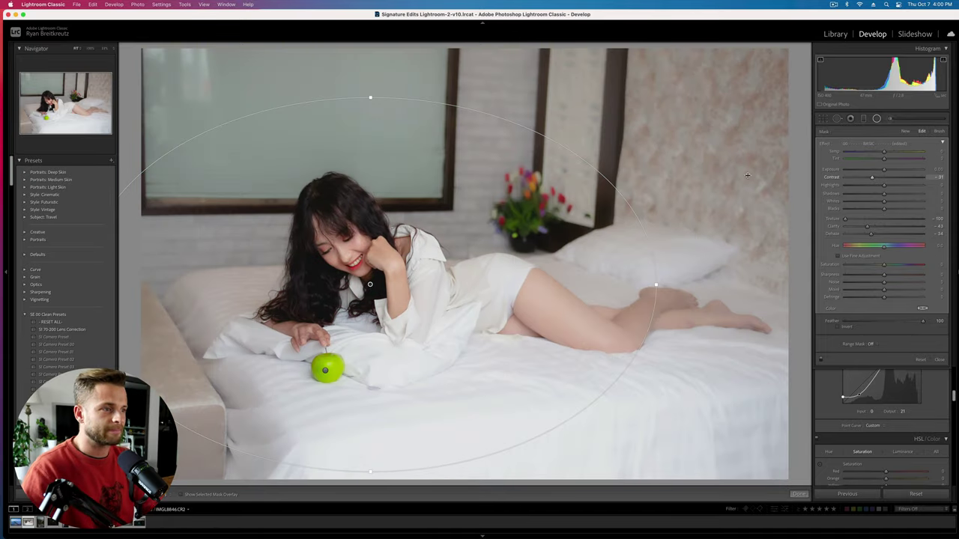
Step: Recentre the inverted mask on the woman, set texture to -52 and dehaze to -21, lower the highlights, and try exposure changes before resetting exposure
left_click_drag(664, 220, 323, 297)
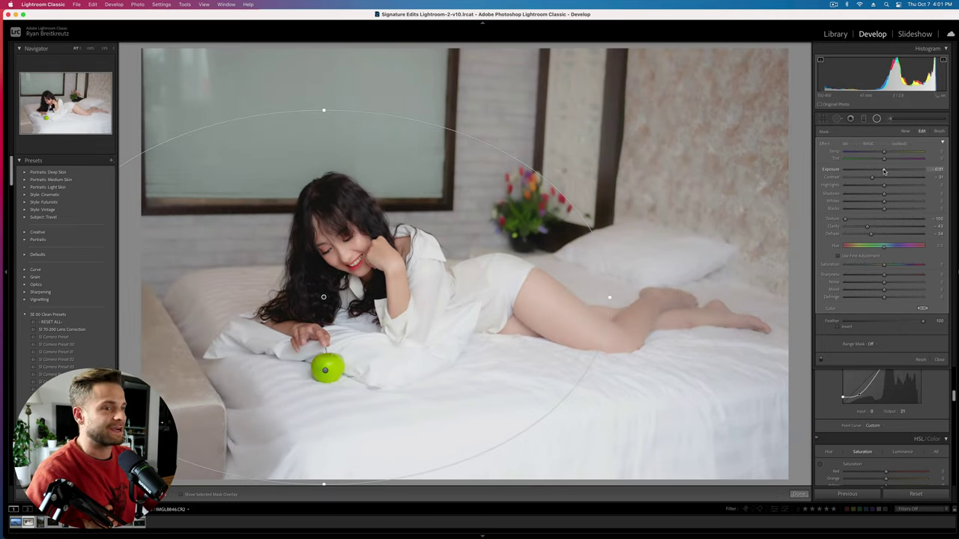
left_click_drag(884, 171, 878, 171)
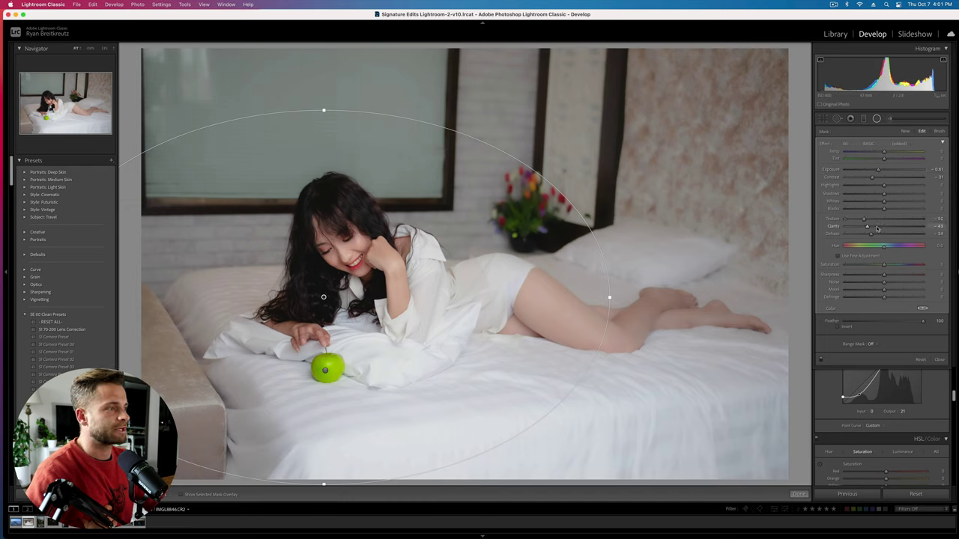
left_click_drag(874, 234, 881, 235)
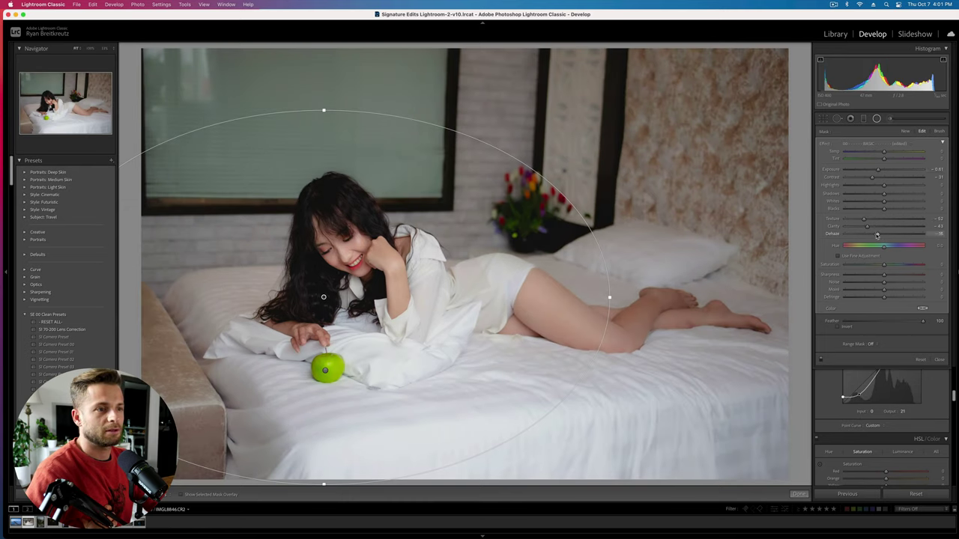
left_click_drag(878, 171, 886, 171)
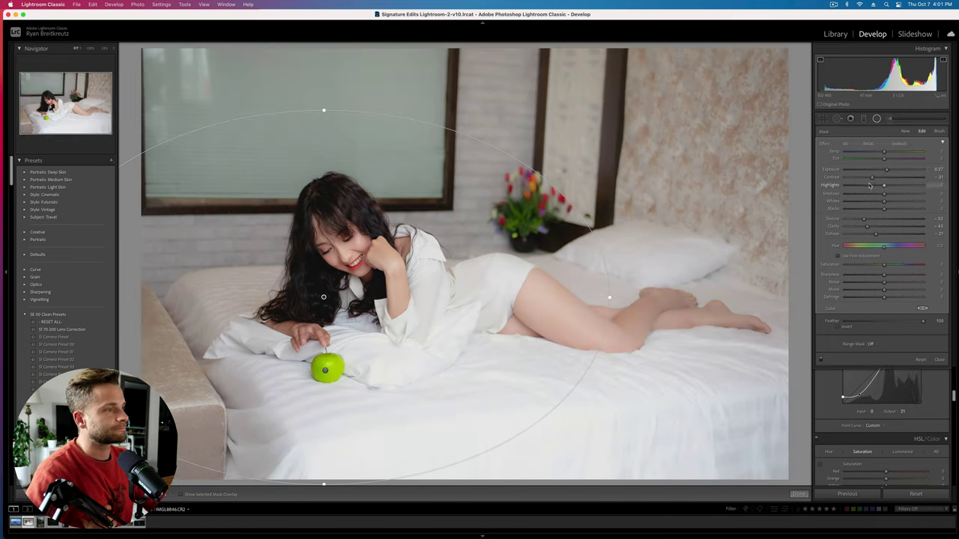
left_click(869, 186)
left_click_drag(324, 297, 335, 290)
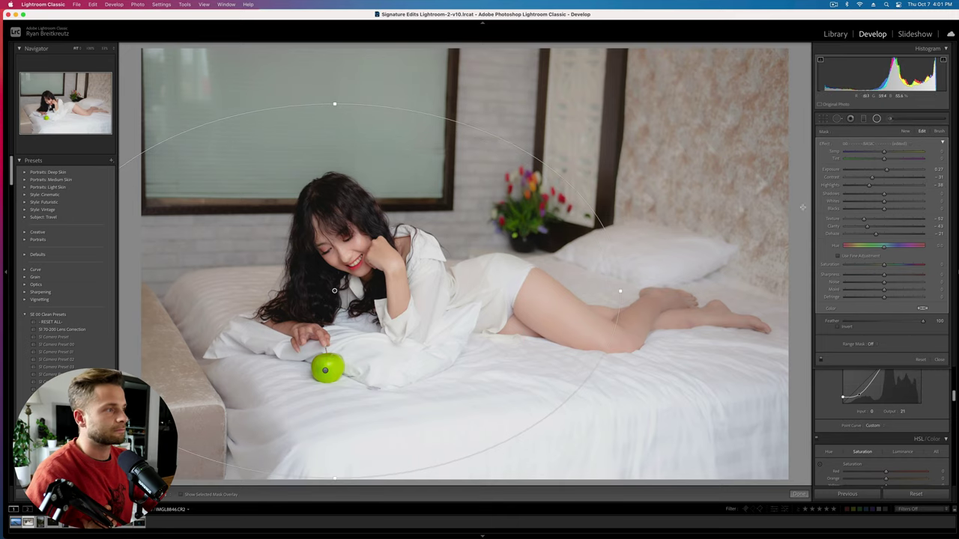
double_click(886, 170)
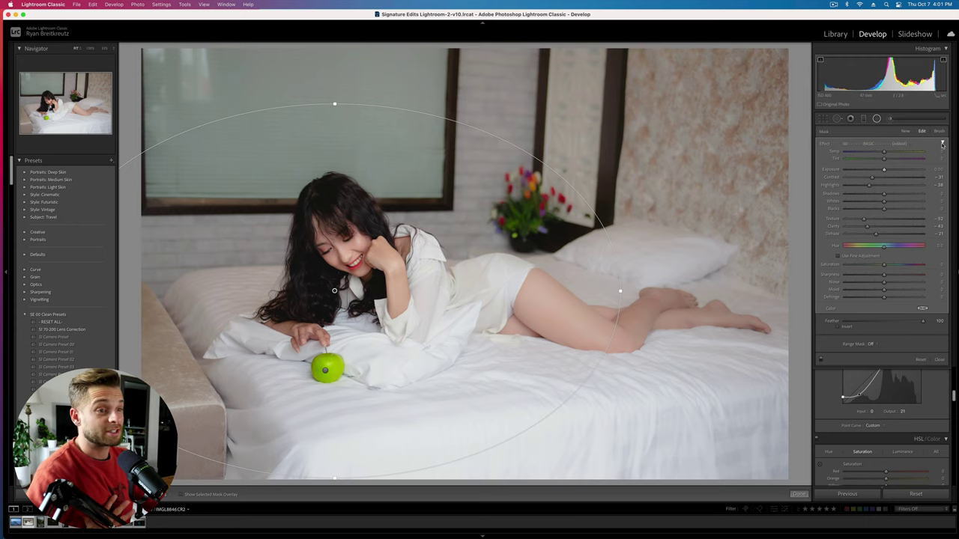
Step: Collapse the mask's adjustments into a single amount, reduce that amount, and finish editing the mask
left_click(943, 143)
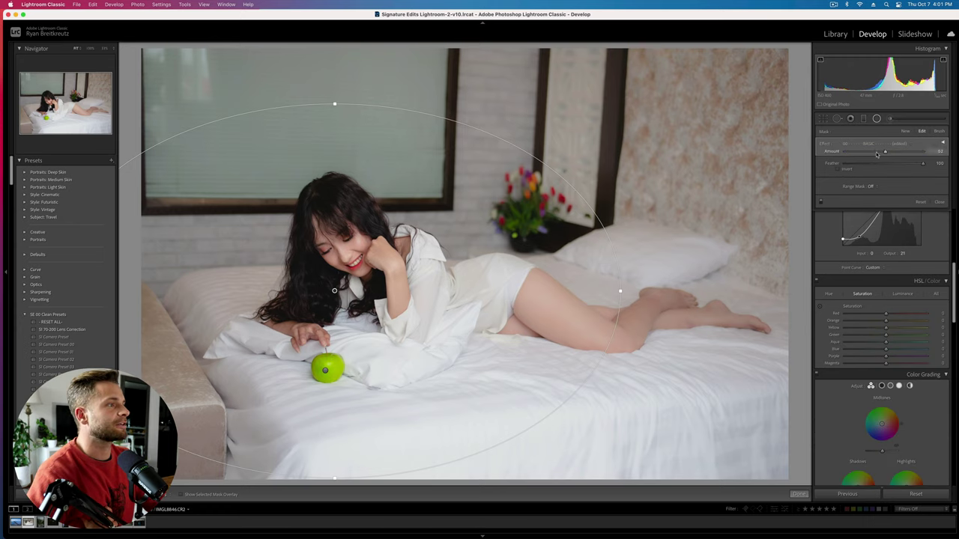
left_click_drag(884, 153, 858, 152)
key("Return")
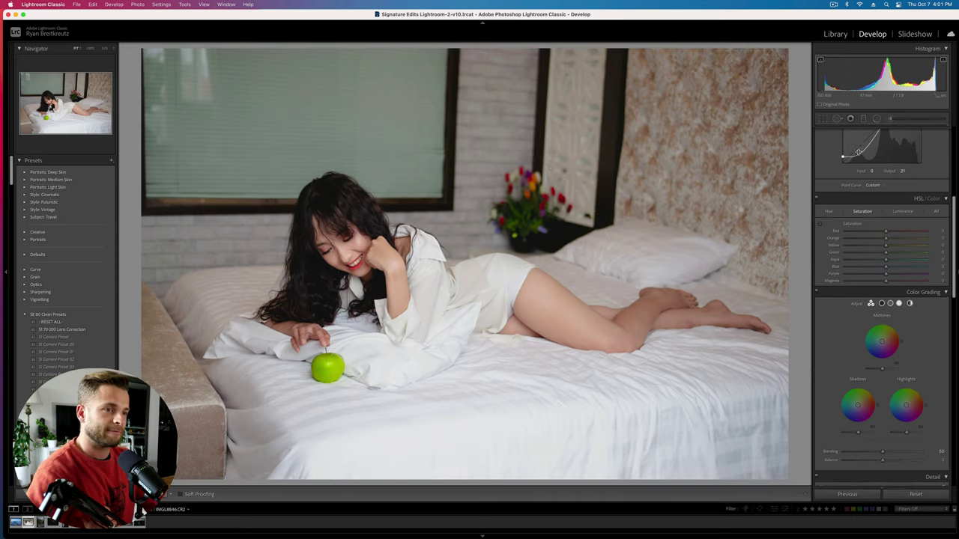
Step: Compare the bed photo before and after all edits
key("backslash")
key("backslash")
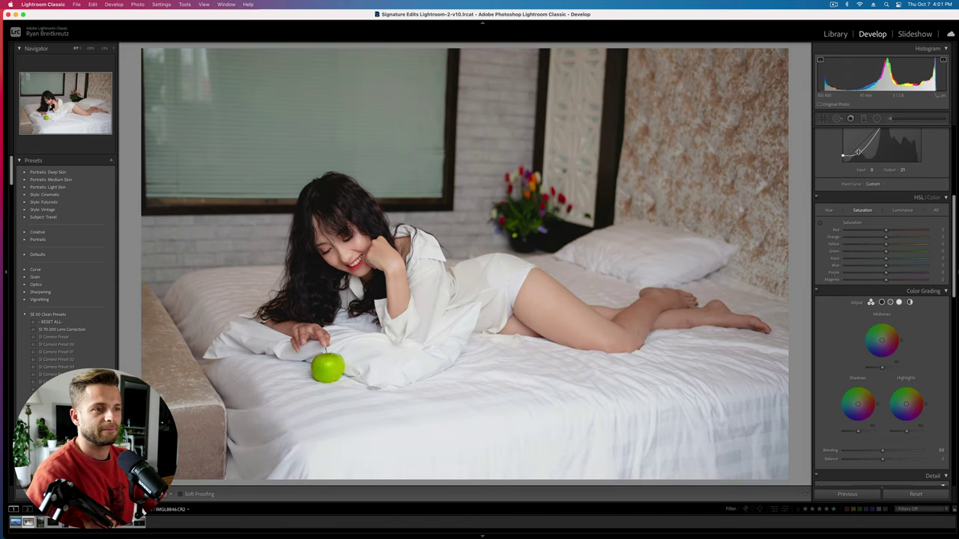
key("backslash")
key("backslash")
Step: Switch to the waterfall photo and draw a wide radial mask over the rocky foreground
key("Right")
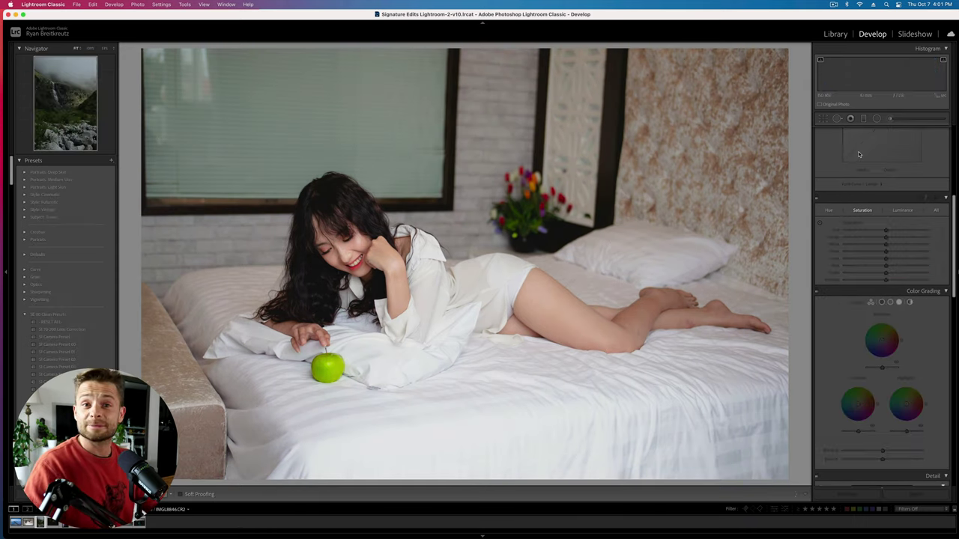
scroll(882, 314, "up", 5)
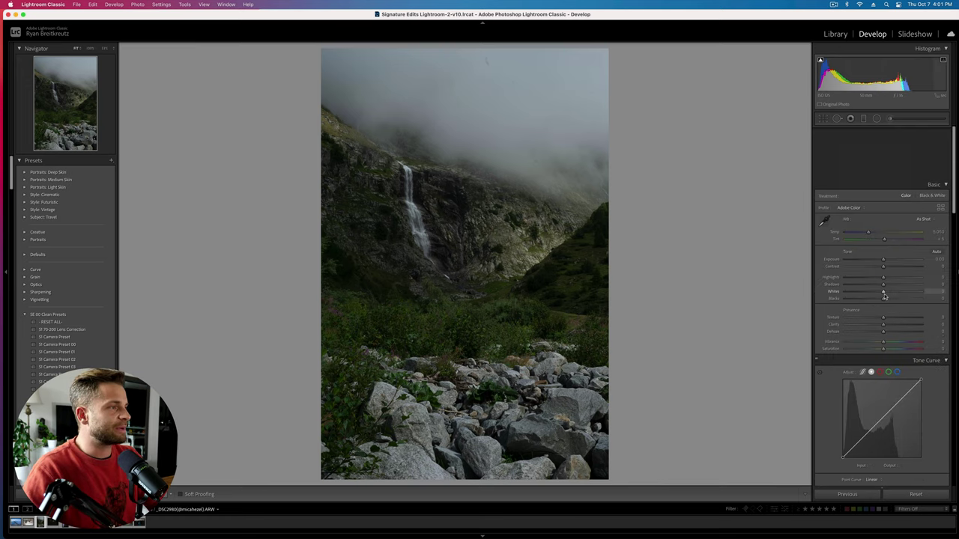
key("k")
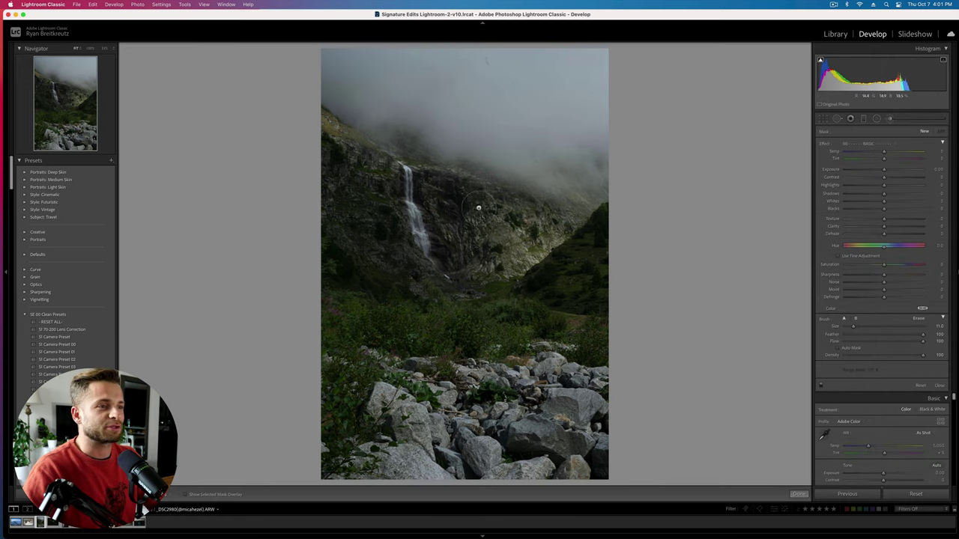
right_click(433, 296)
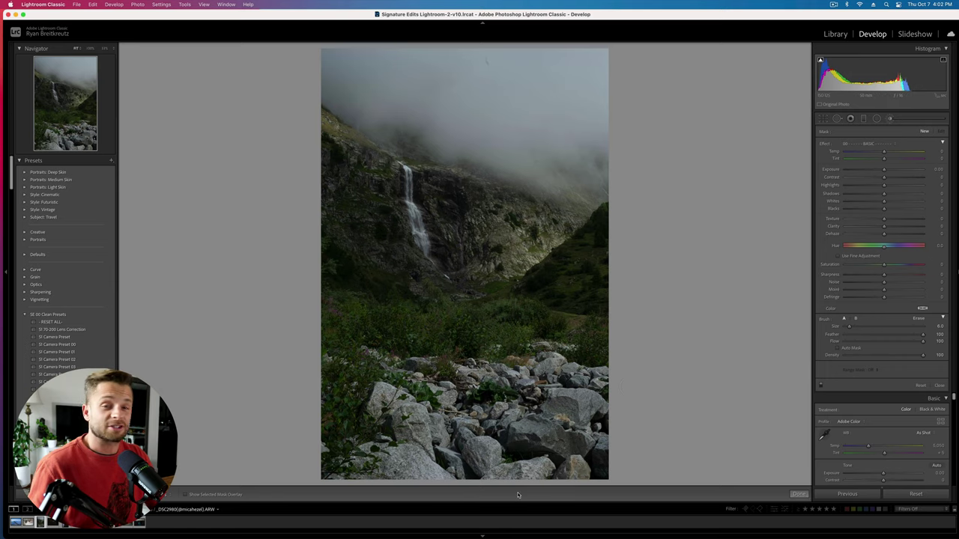
key("shift+m")
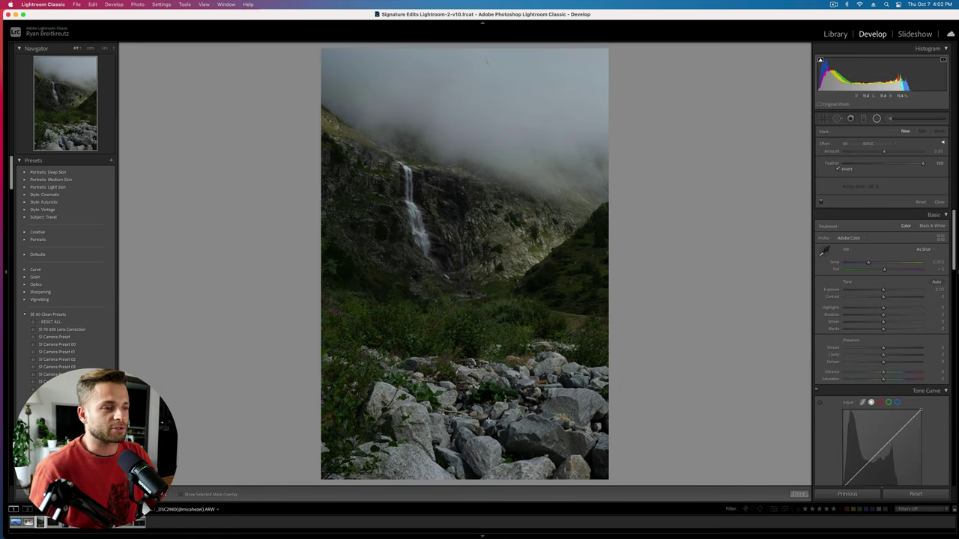
mouse_move(496, 429)
left_mouse_down()
mouse_move(909, 292)
mouse_move(897, 305)
left_mouse_up()
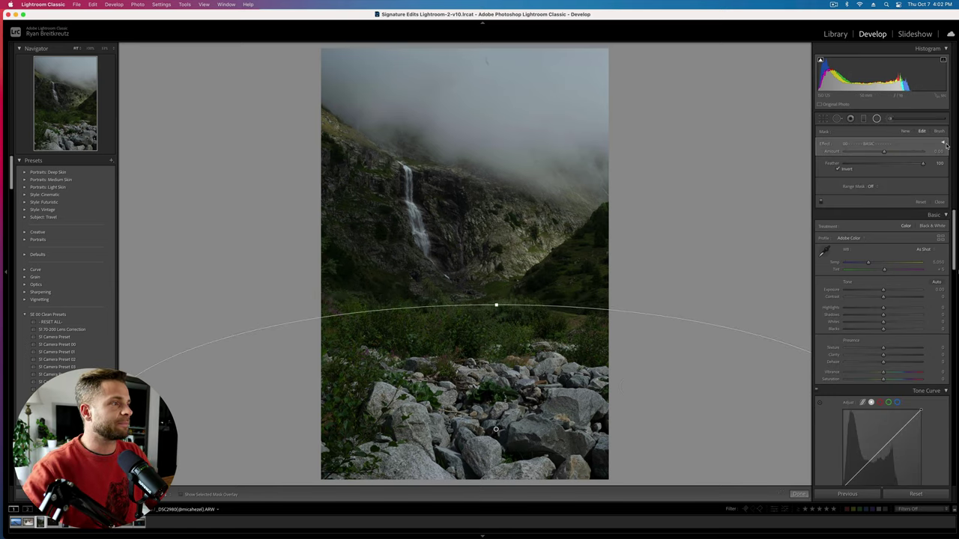
Step: Expand the mask's individual adjustments, darken the foreground with an exposure of about -2.7, and toggle the clipping display
left_click(943, 144)
left_click_drag(884, 169, 864, 171)
key("j")
mouse_move(865, 171)
left_mouse_down()
mouse_move(846, 170)
mouse_move(858, 171)
left_mouse_up()
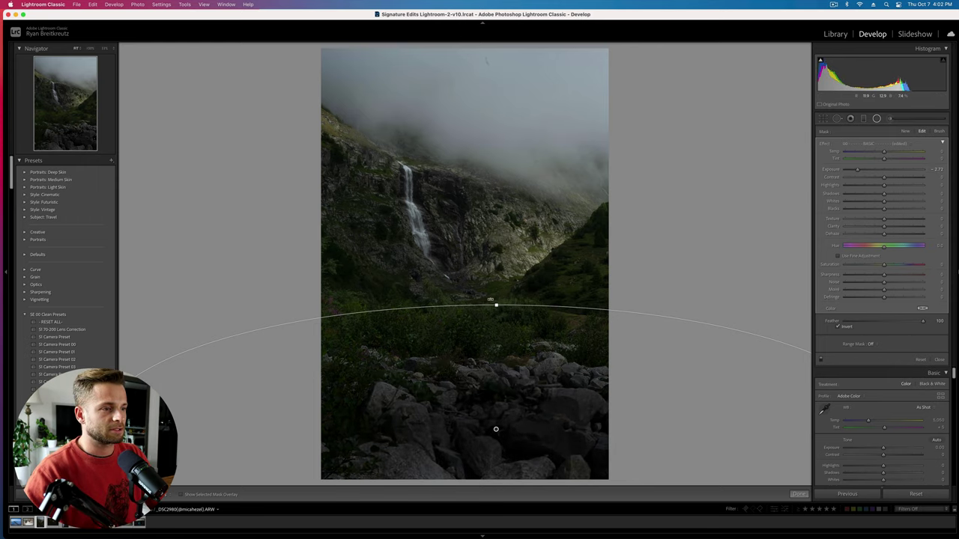
Step: Enlarge and reposition the foreground mask, and set its contrast to -26, highlights to -21, texture to -30, clarity to -17 and dehaze to -7
left_click_drag(496, 304, 497, 225)
left_click_drag(496, 429, 532, 454)
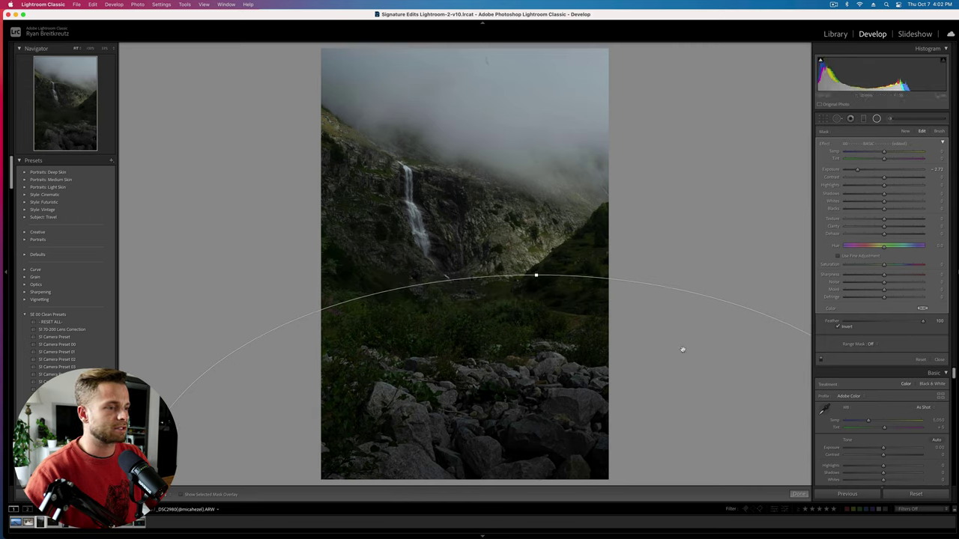
mouse_move(538, 349)
left_mouse_down()
mouse_move(663, 263)
mouse_move(484, 305)
mouse_move(518, 354)
left_mouse_up()
mouse_move(884, 176)
left_mouse_down()
mouse_move(873, 178)
mouse_move(878, 229)
mouse_move(864, 236)
mouse_move(876, 235)
left_mouse_up()
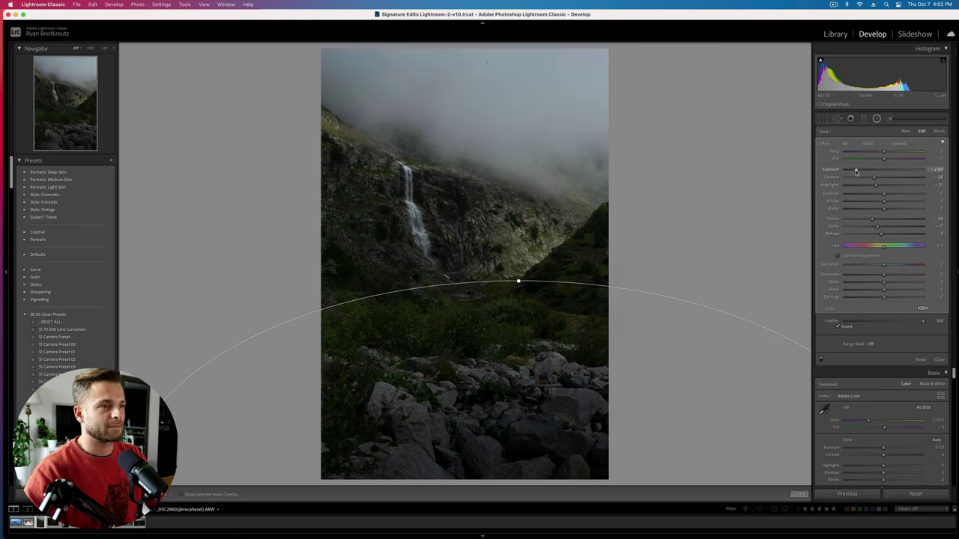
Step: Finish editing the foreground mask and raise the waterfall photo's overall exposure to about +0.56
key("Return")
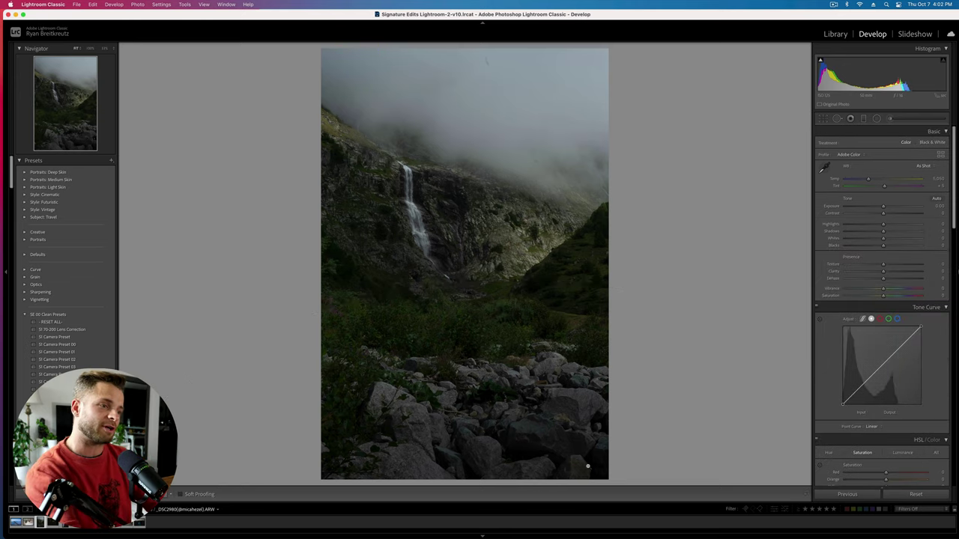
key("shift+equal")
key("shift+equal")
key("minus")
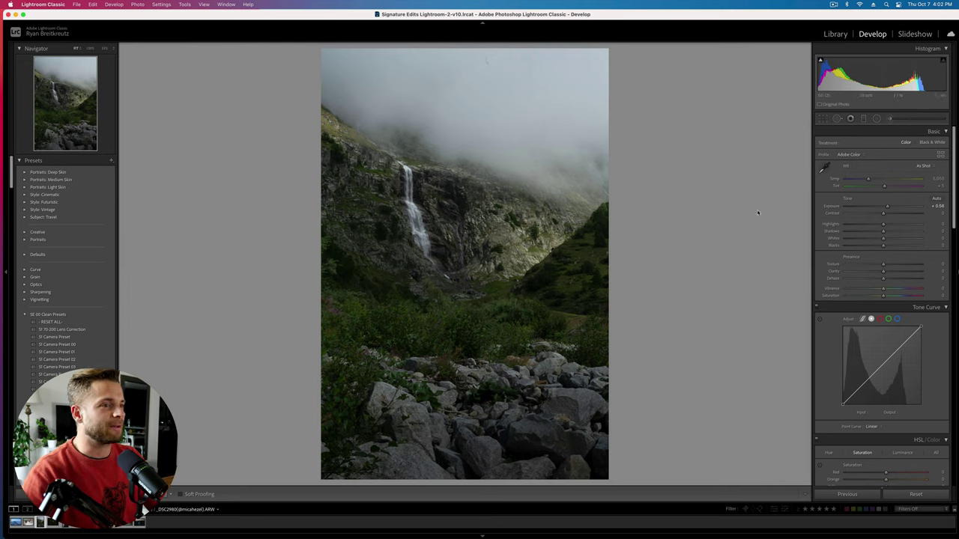
Step: Paint an adjustment brush mask along the whole waterfall and check its coverage with the mask overlay
left_click(891, 119)
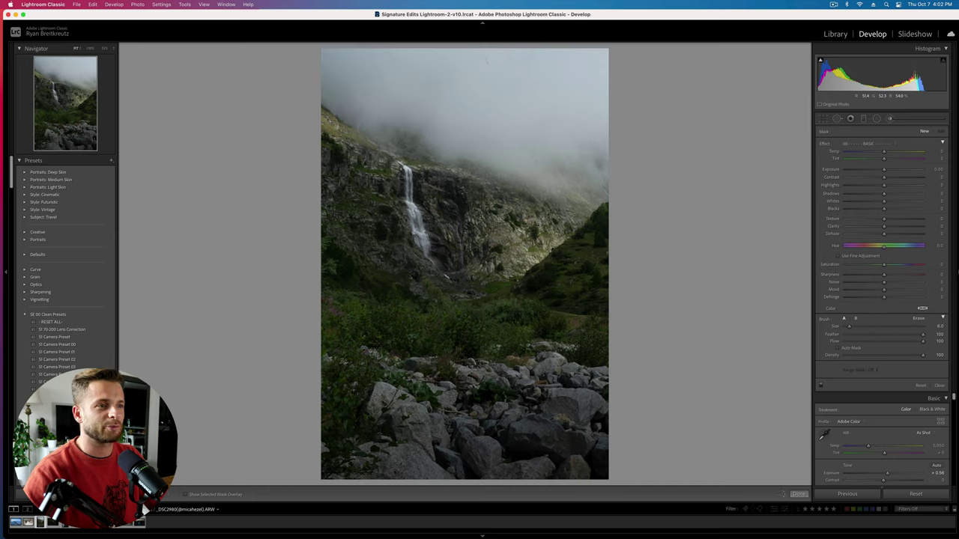
left_click_drag(447, 276, 455, 290)
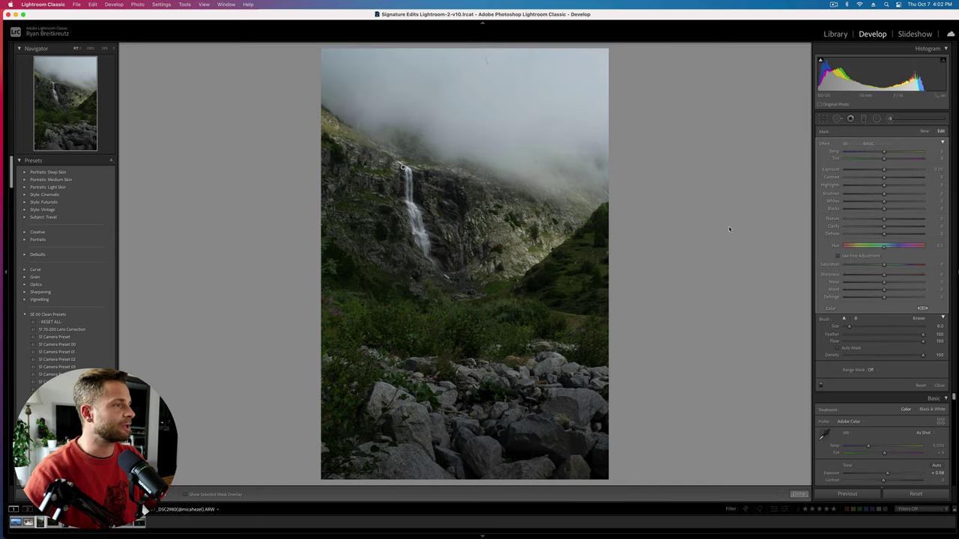
key("alt")
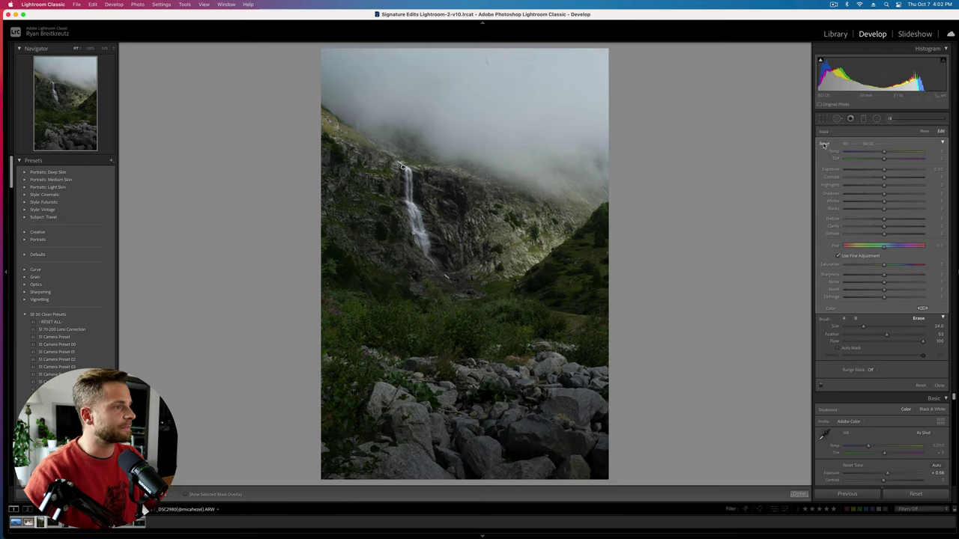
key("o")
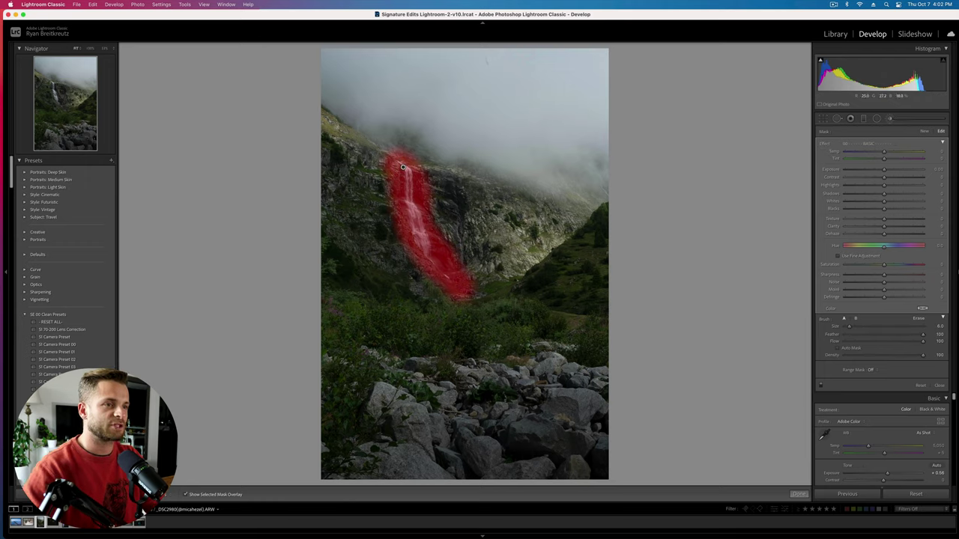
key("o")
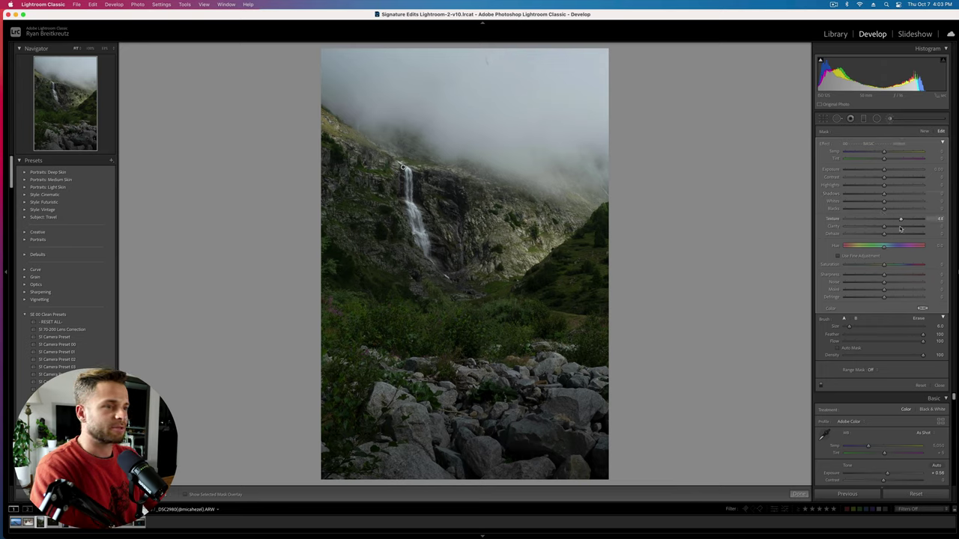
Step: Set the waterfall brush mask's texture to 44, clarity to 11, dehaze to 7 and sharpness to 37, and finish the mask
left_click_drag(901, 229, 896, 228)
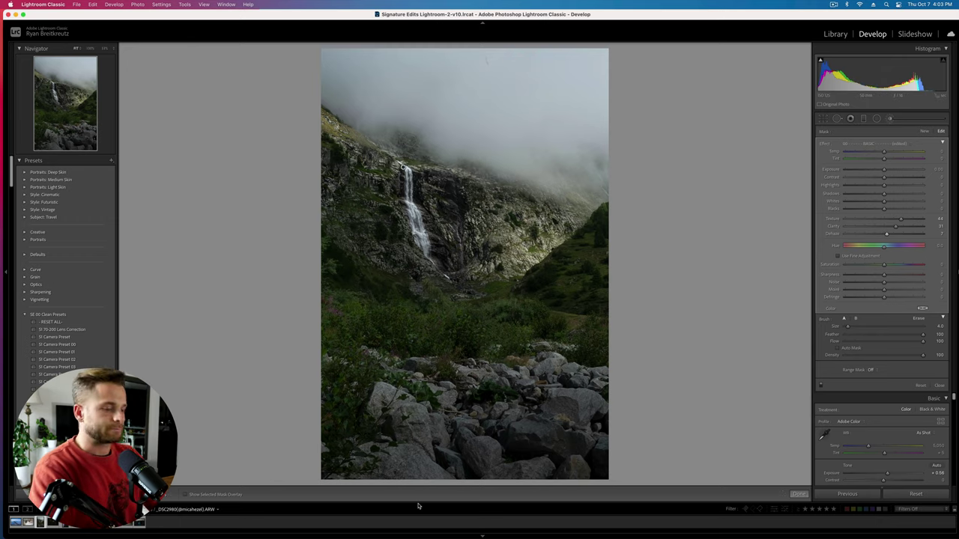
key("Delete")
key("super+z")
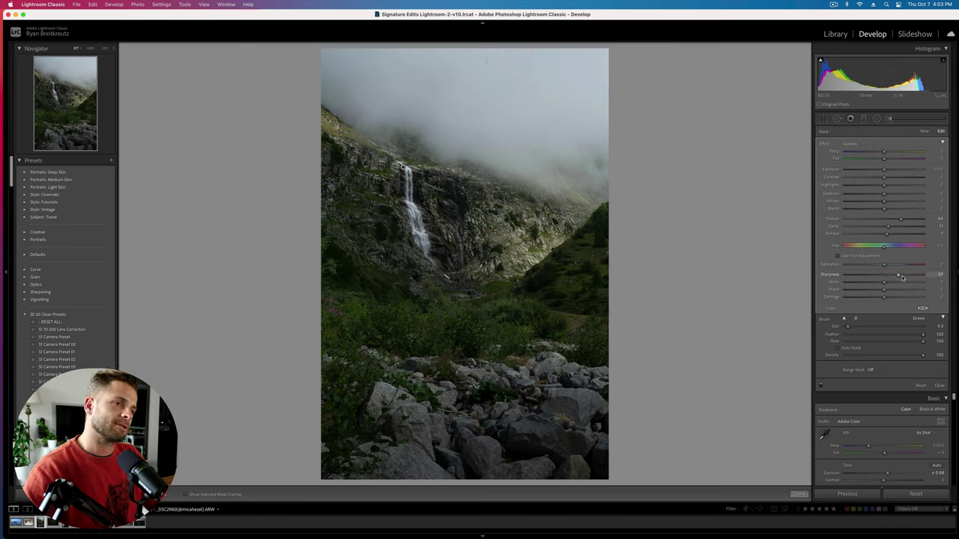
key("k")
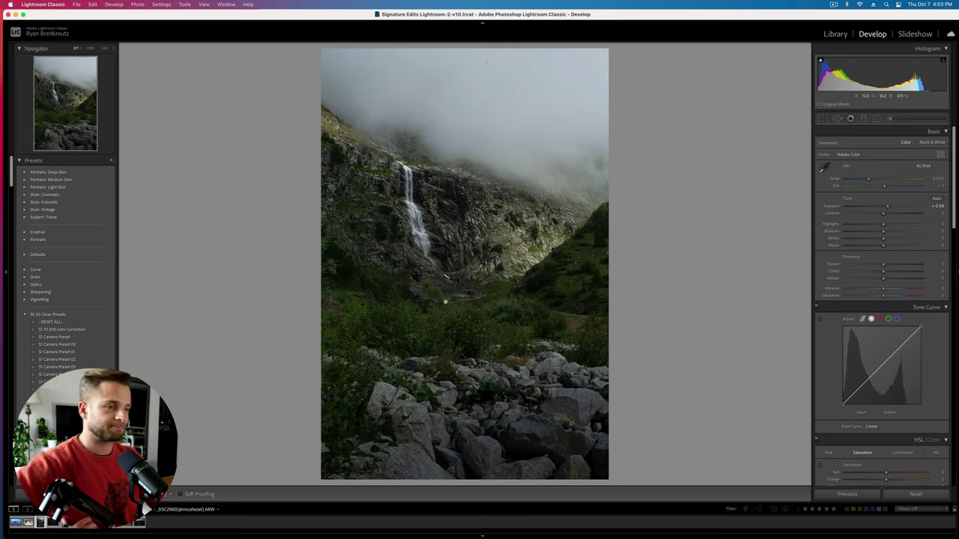
Step: Shift the yellow hue to about -36 and the green hue to about +39 in the HSL adjustments
scroll(908, 291, "down", 5)
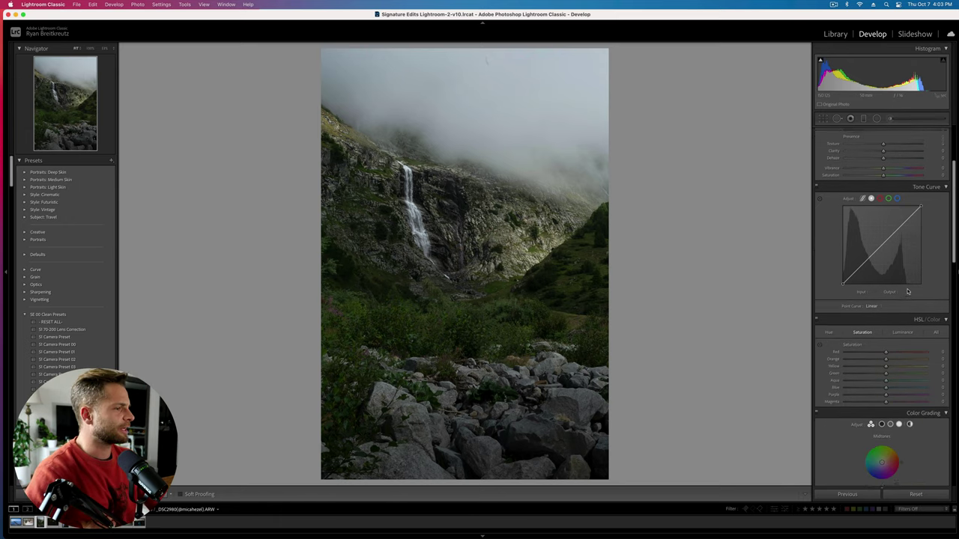
scroll(908, 292, "down", 1)
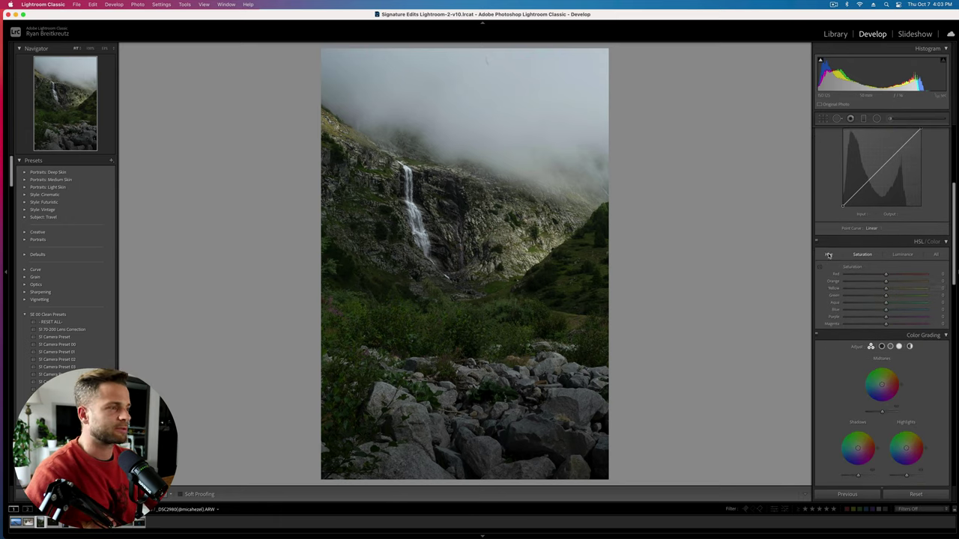
left_click(829, 254)
left_click(861, 290)
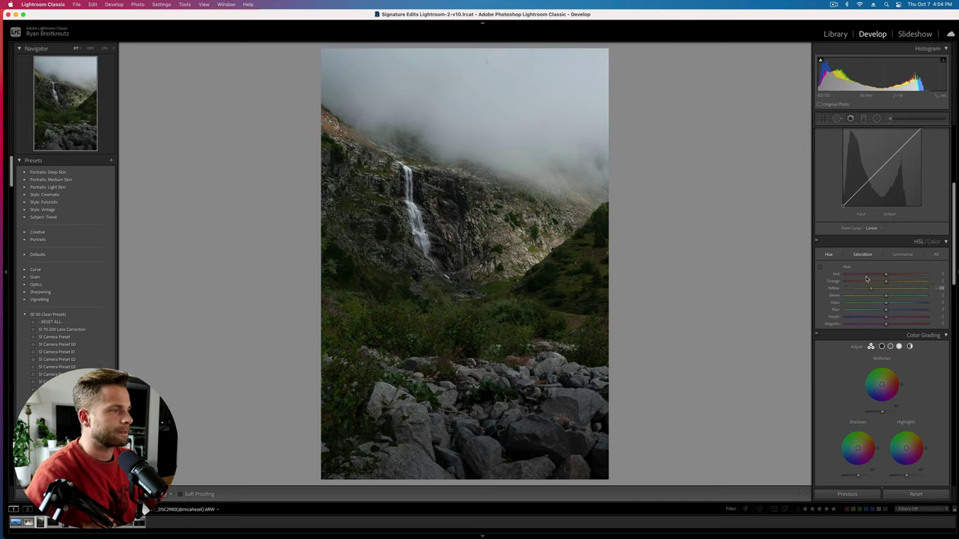
left_click_drag(886, 296, 902, 298)
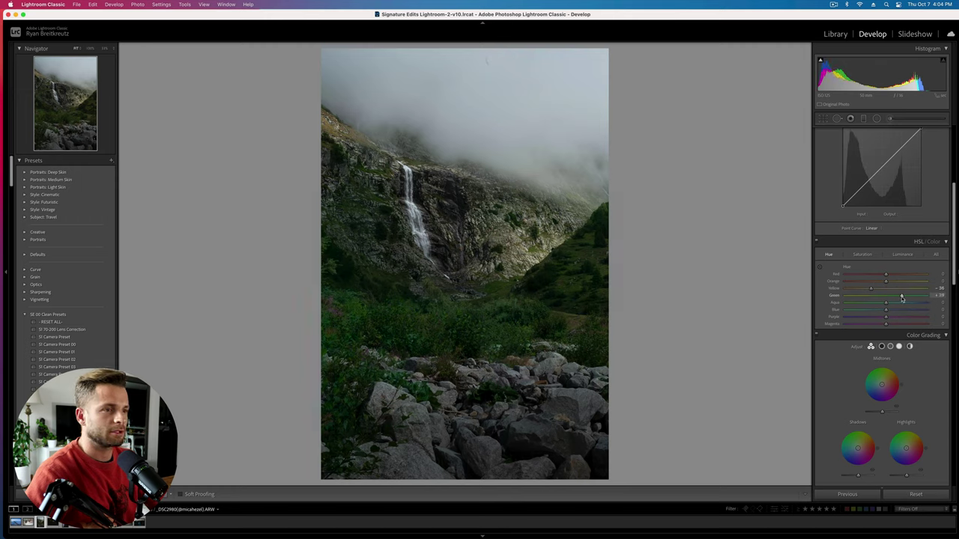
Step: Reduce the saturation of the greens and raise their luminance to about +70
left_click(863, 254)
mouse_move(886, 295)
left_mouse_down()
mouse_move(862, 298)
mouse_move(874, 300)
left_mouse_up()
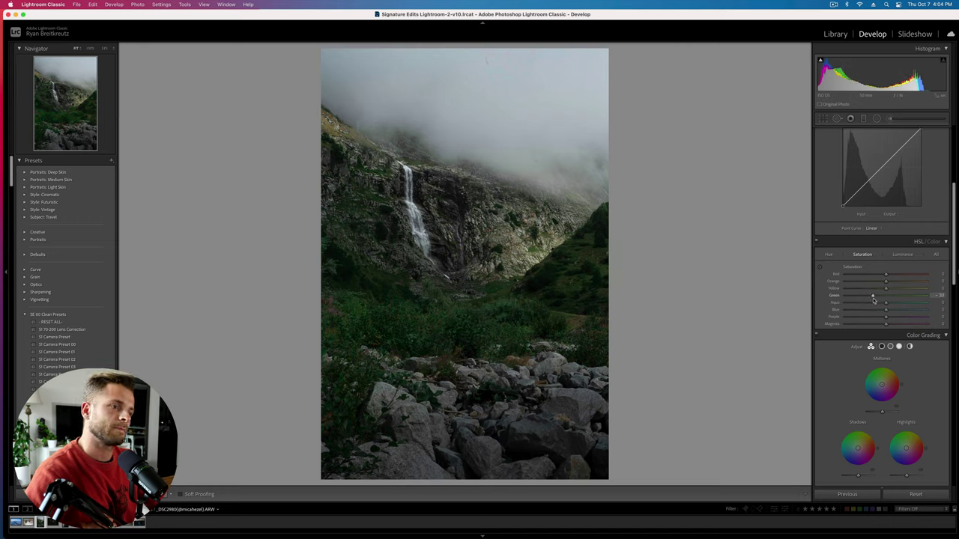
left_click(903, 254)
left_click_drag(885, 296, 927, 298)
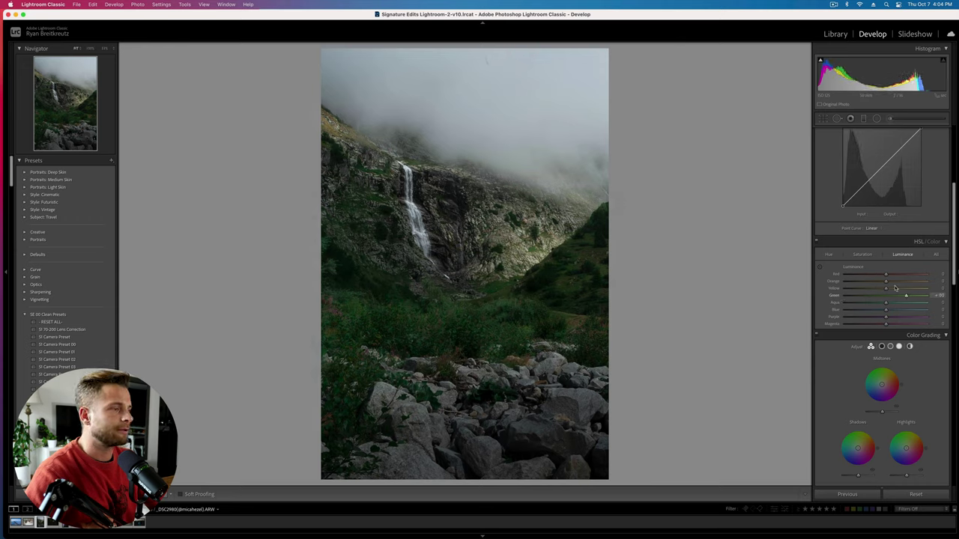
left_click(862, 255)
left_click_drag(854, 298, 914, 303)
left_click(902, 255)
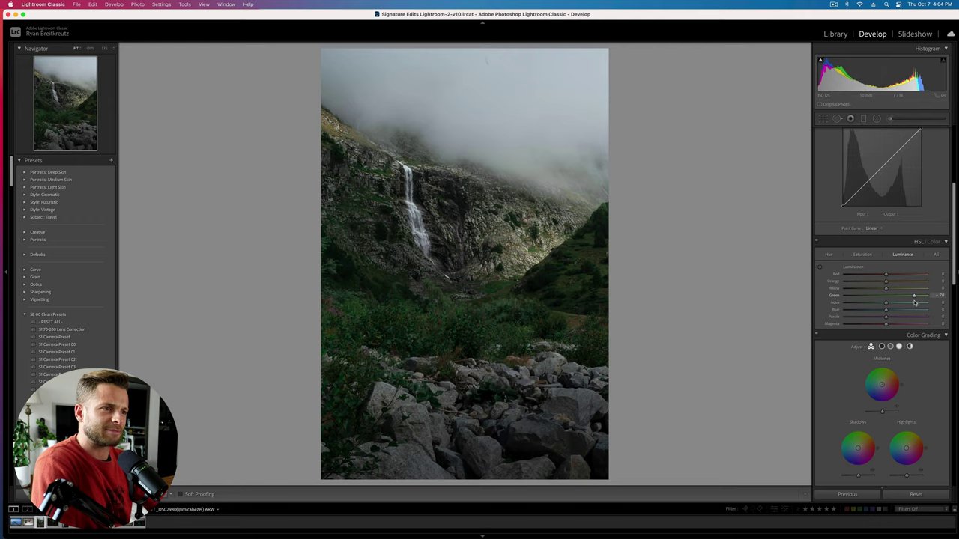
Step: Compare the waterfall photo before and after its edits
key("backslash")
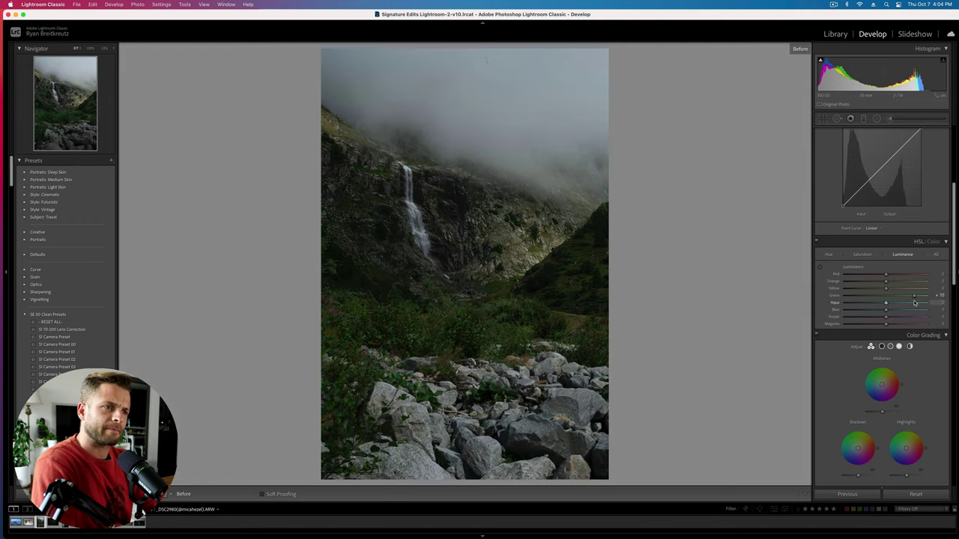
key("backslash")
key("backslash")
key("backslash")
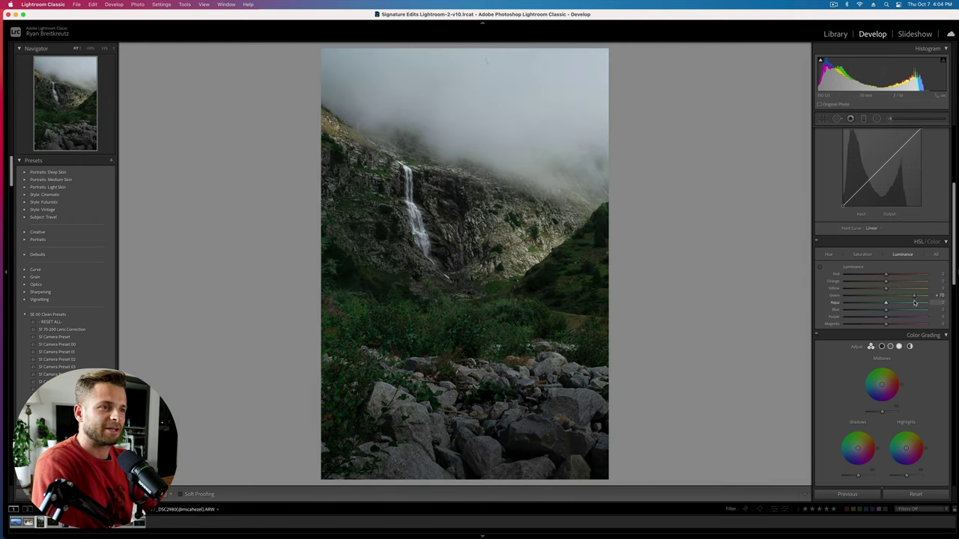
Step: Warm the photo's white balance temperature to about 5,509 and set its vibrance to -4
scroll(896, 223, "up", 5)
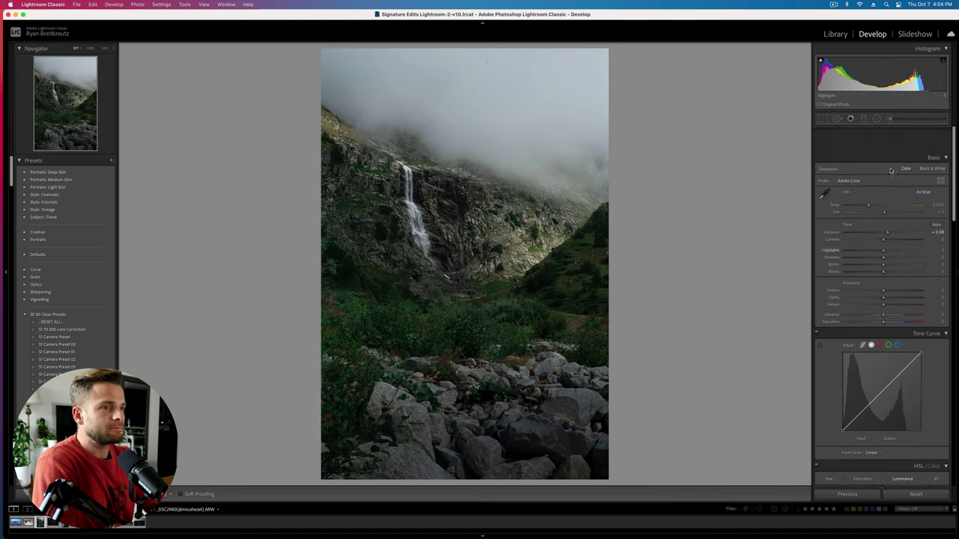
left_click_drag(869, 181, 873, 181)
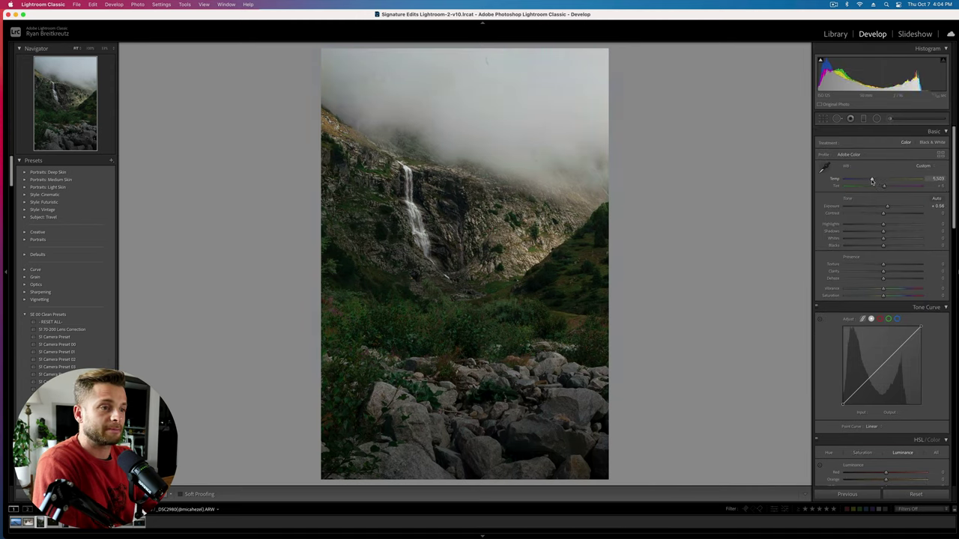
left_click_drag(884, 290, 890, 291)
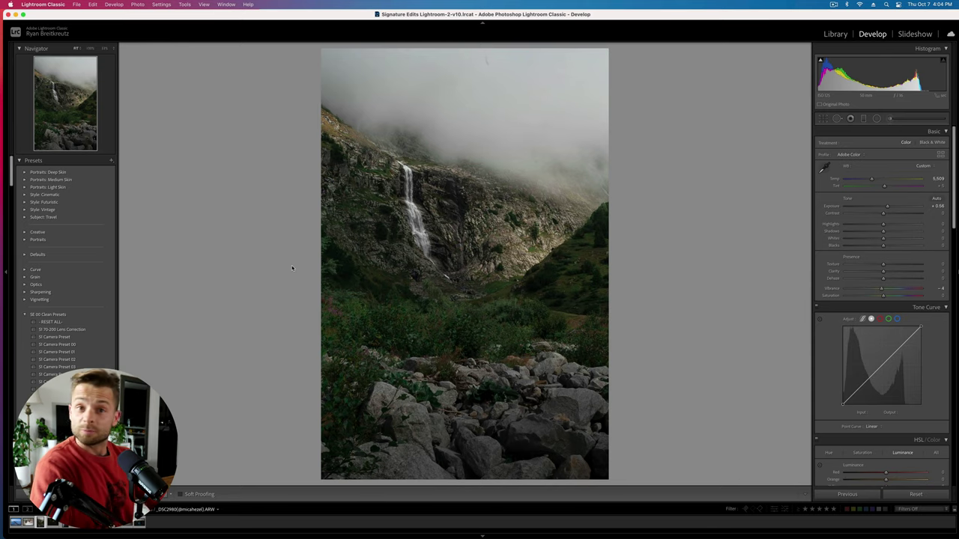
Step: Draw a large radial mask centred on the photo's right edge, covering the bright clouds and the hillside
left_click(541, 234)
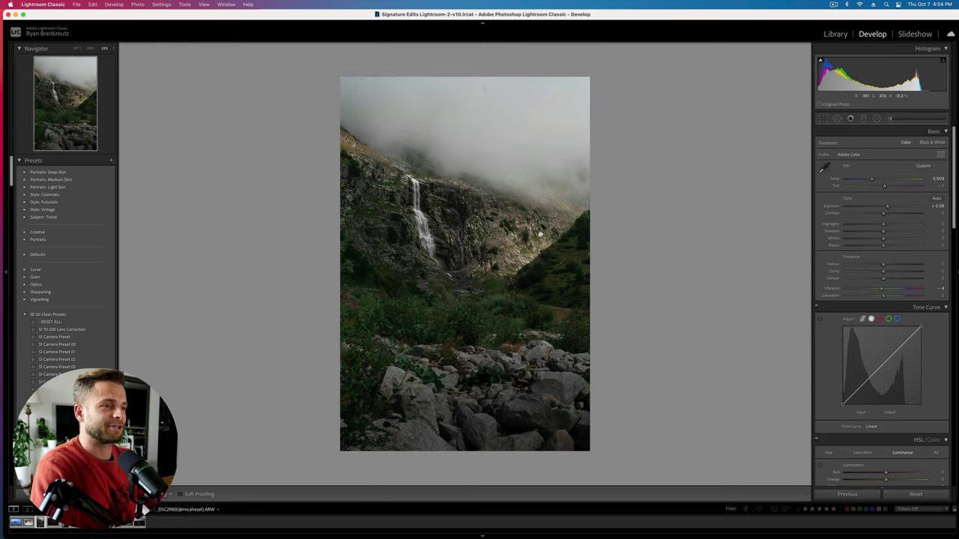
key("super+=")
key("super+=")
key("super+=")
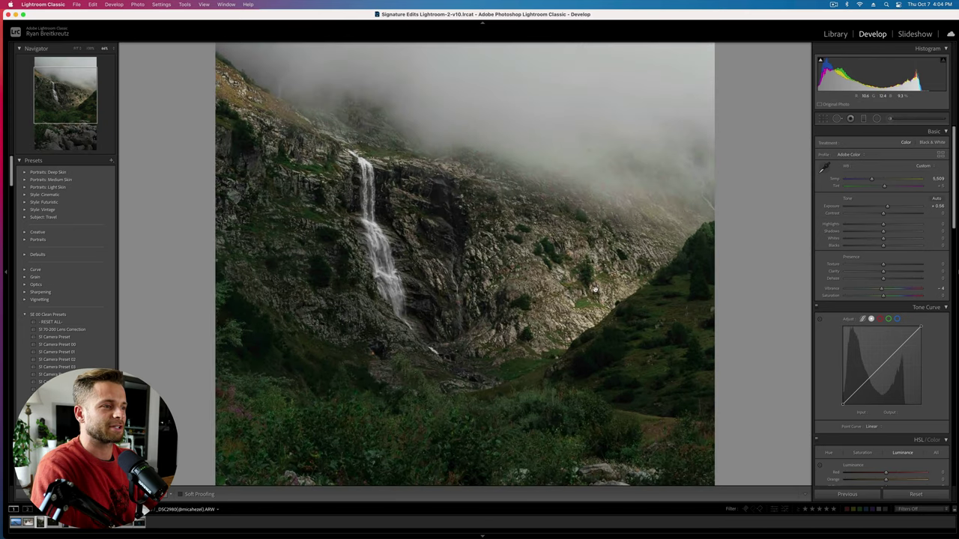
key("super+minus")
key("super+minus")
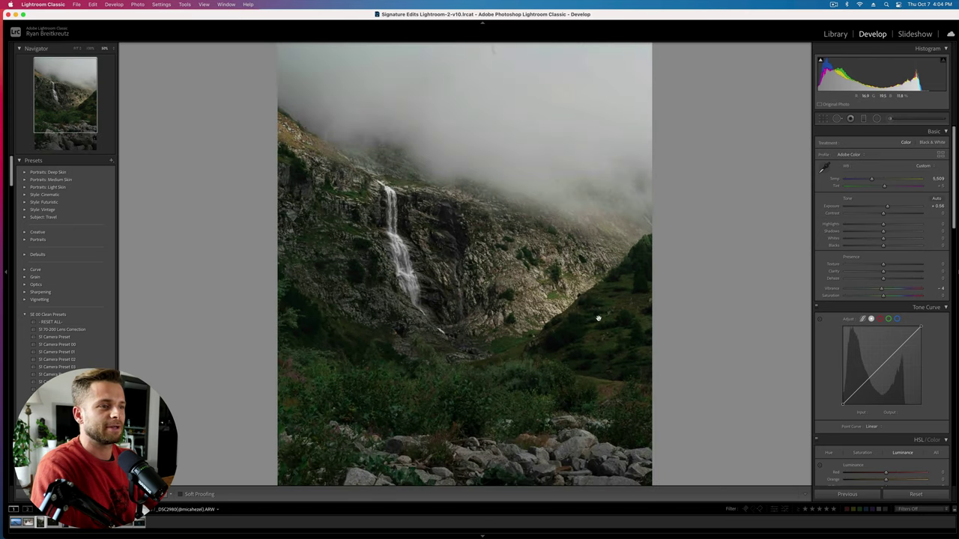
key("shift+m")
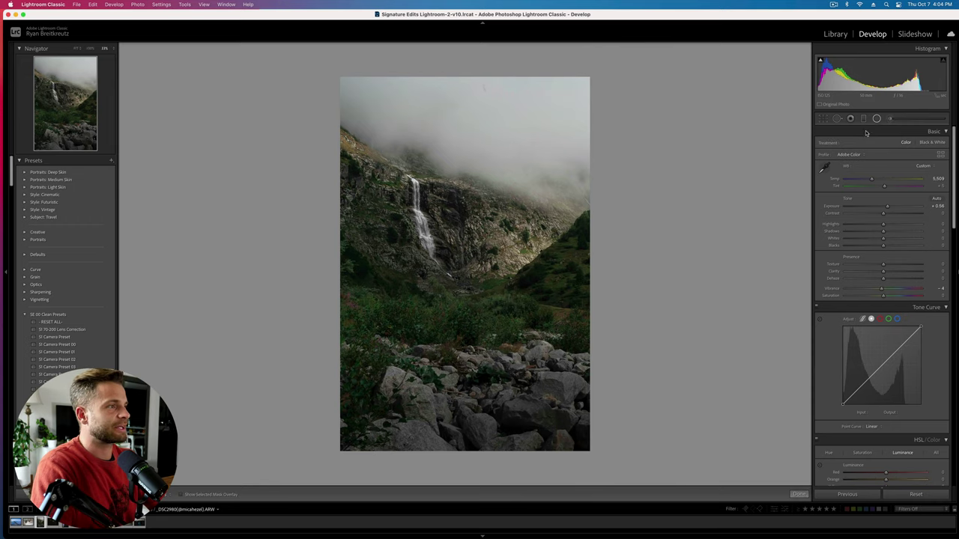
left_click_drag(564, 191, 688, 357)
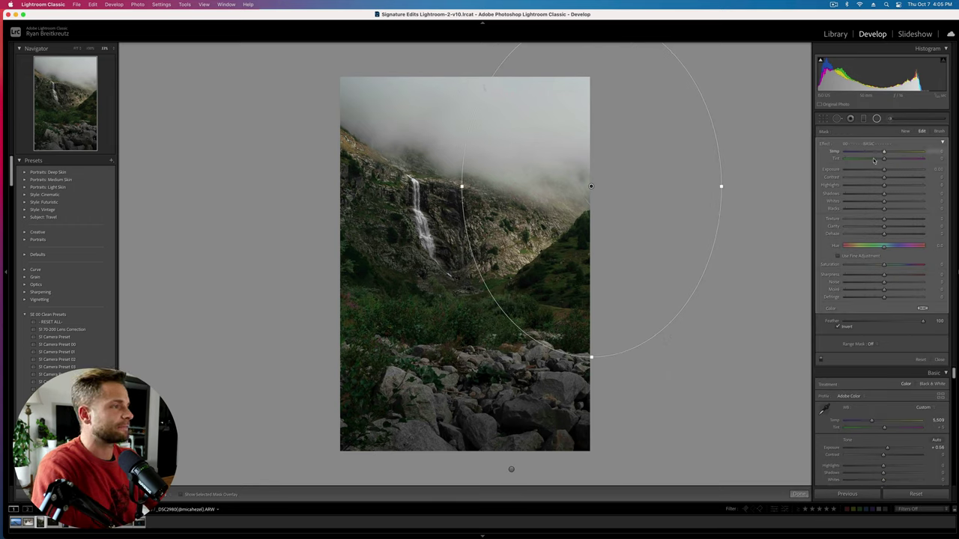
Step: Set the mask to temperature 100, exposure about 2.6, contrast -45, highlights -37, shadows 39, whites -24, blacks 15, texture -20, clarity -21, dehaze -45 and saturation -23
left_click_drag(903, 171, 874, 265)
left_click(870, 186)
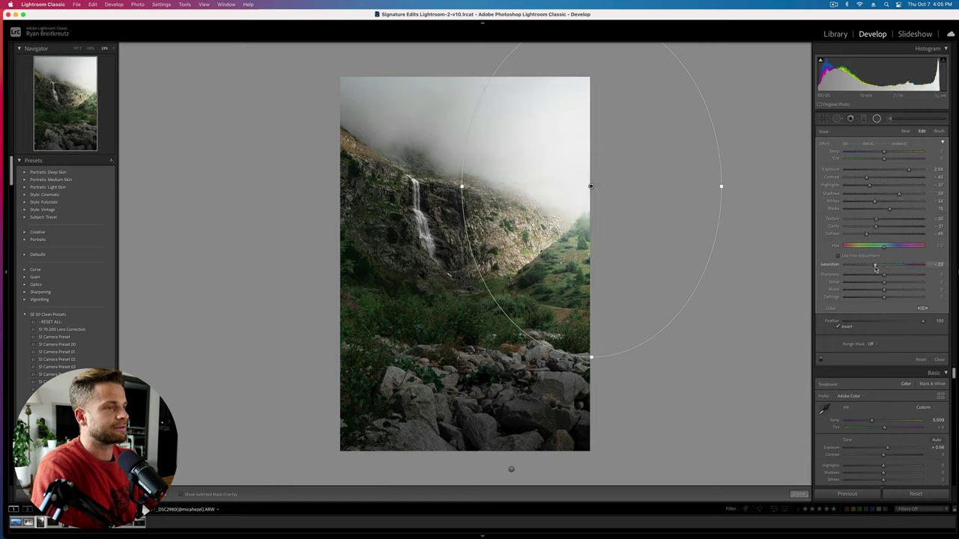
left_click_drag(884, 151, 958, 153)
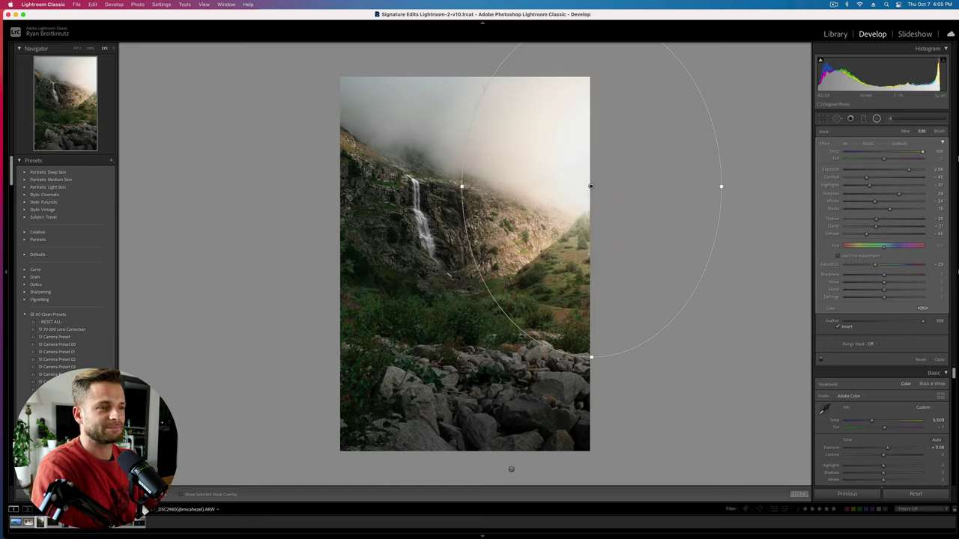
Step: Move the radial light mask higher over the clouds and reduce its temperature to about 29
left_click_drag(591, 187, 608, 232)
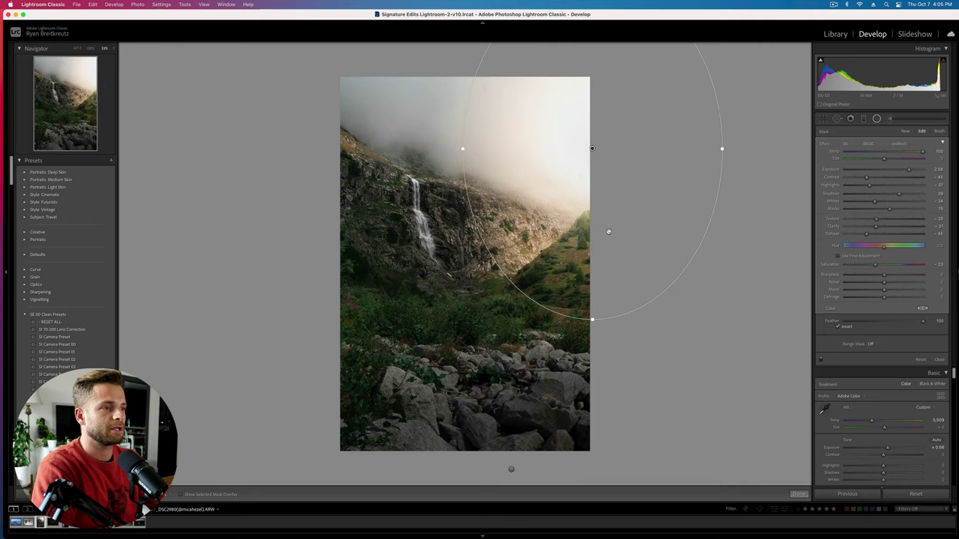
left_click(890, 153)
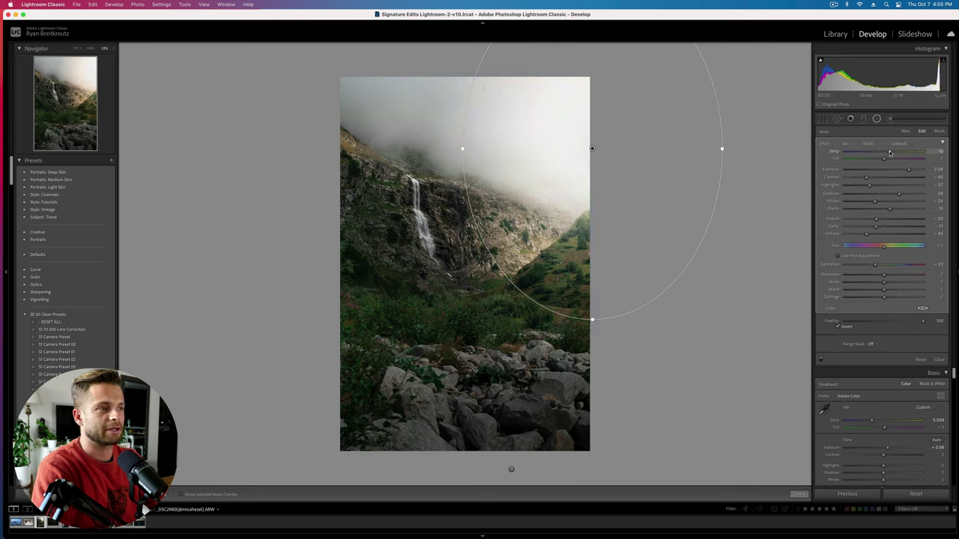
mouse_move(890, 153)
left_mouse_down()
mouse_move(910, 153)
mouse_move(887, 159)
left_mouse_up()
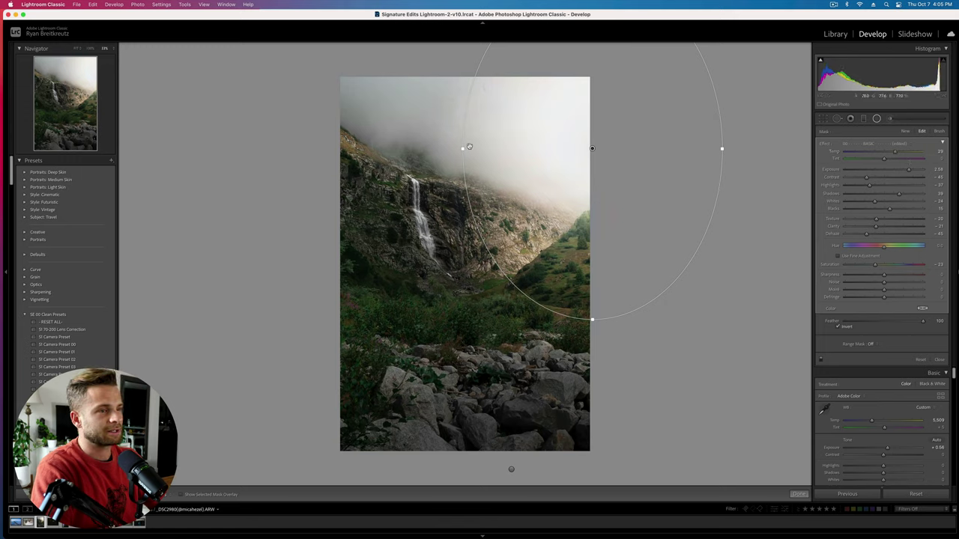
Step: Widen the radial light mask and shift it so its centre lies well outside the photo's right edge
left_click_drag(461, 148, 396, 176)
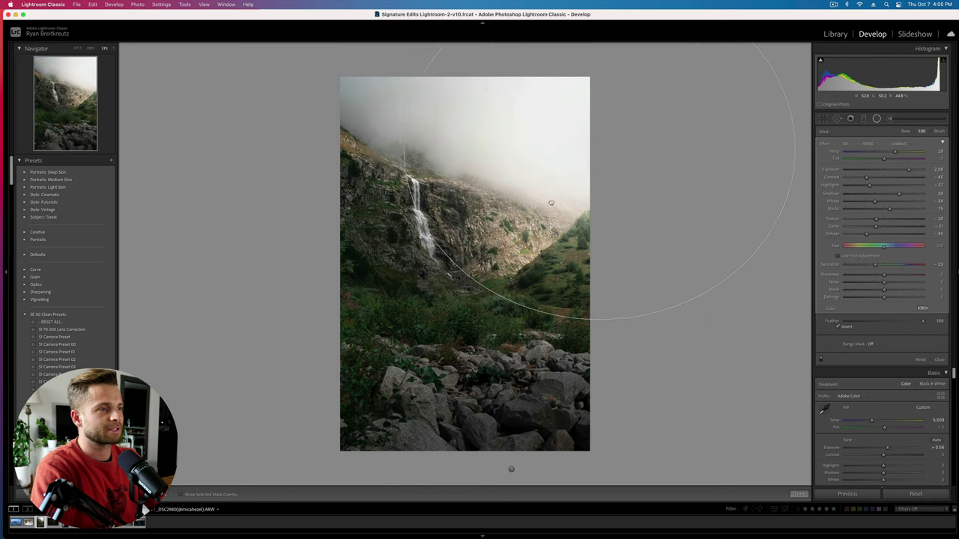
left_click_drag(483, 213, 553, 236)
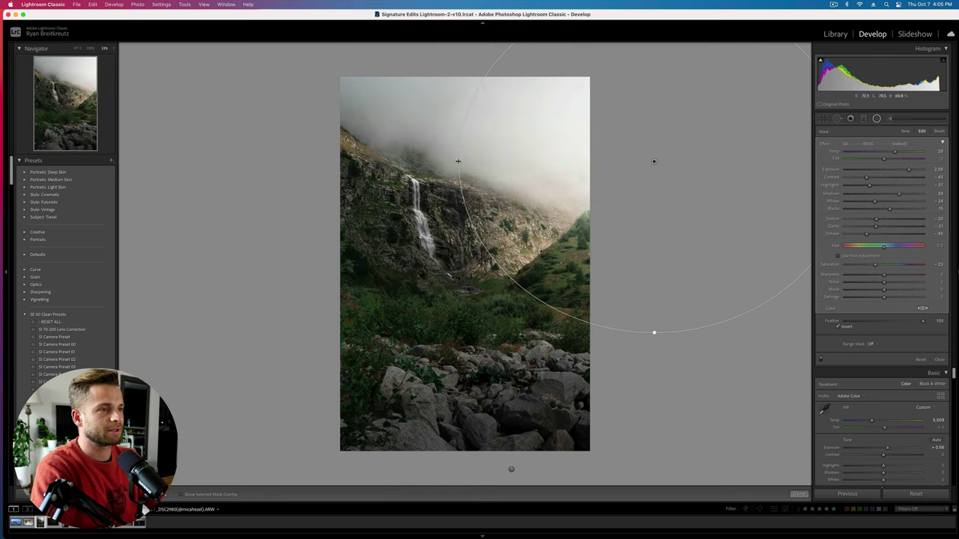
left_click_drag(457, 161, 436, 173)
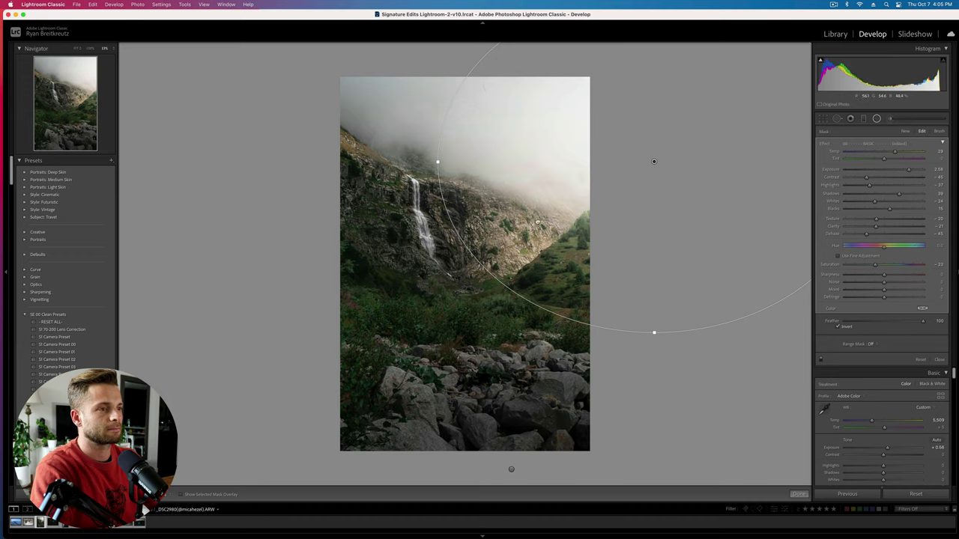
Step: Shift the radial light mask farther up and outside the photo, and erase its effect from the dark green hillside with the mask brush
left_click_drag(535, 222, 564, 217)
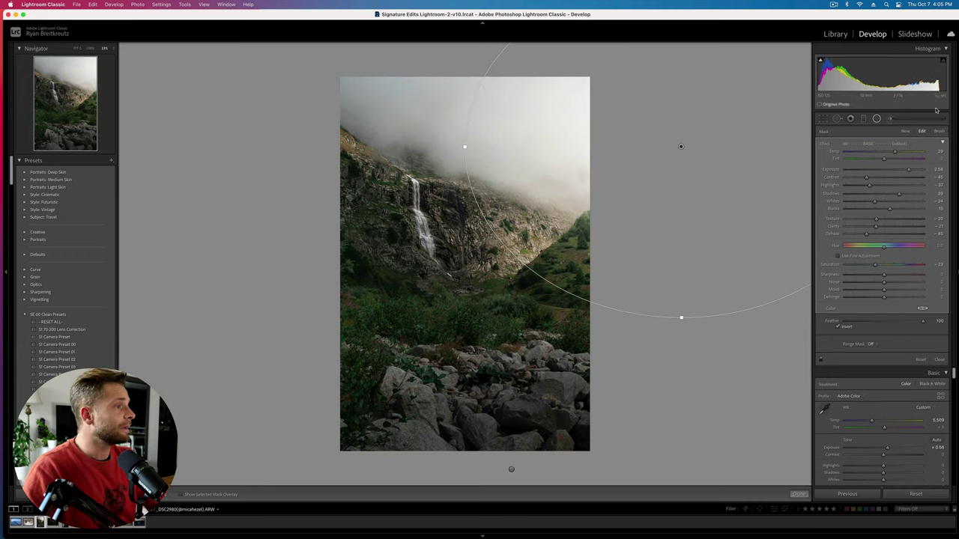
left_click(939, 132)
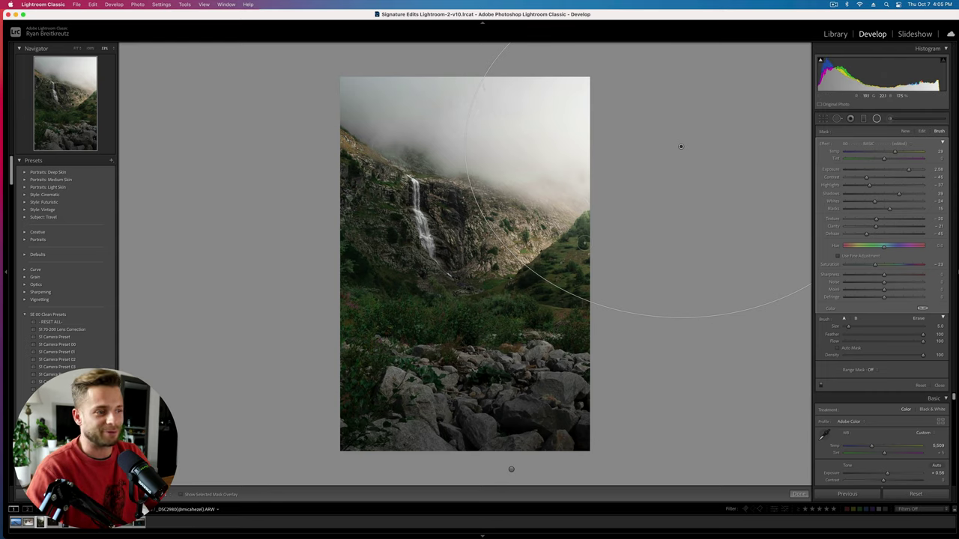
key("alt")
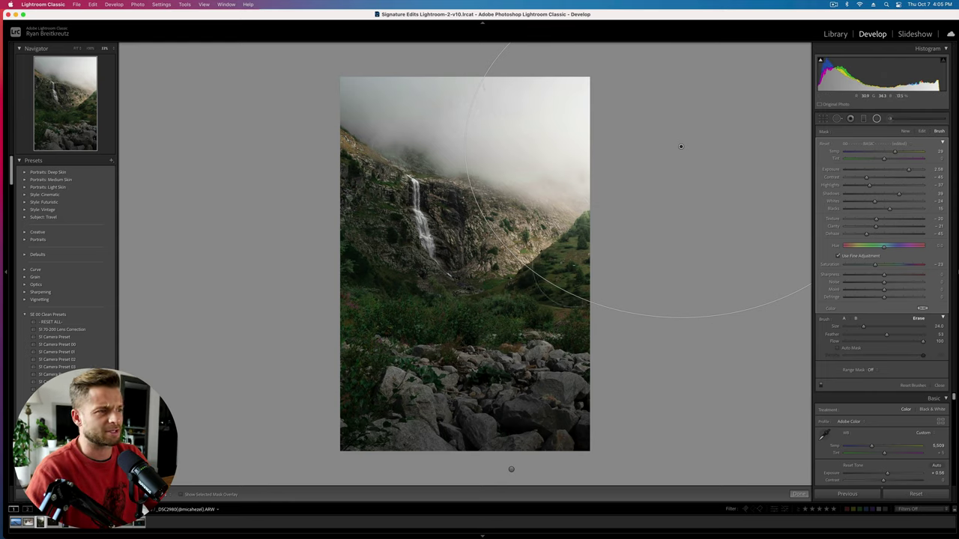
mouse_move(574, 265)
left_mouse_down()
mouse_move(550, 282)
mouse_move(605, 223)
mouse_move(562, 313)
mouse_move(652, 347)
left_mouse_up()
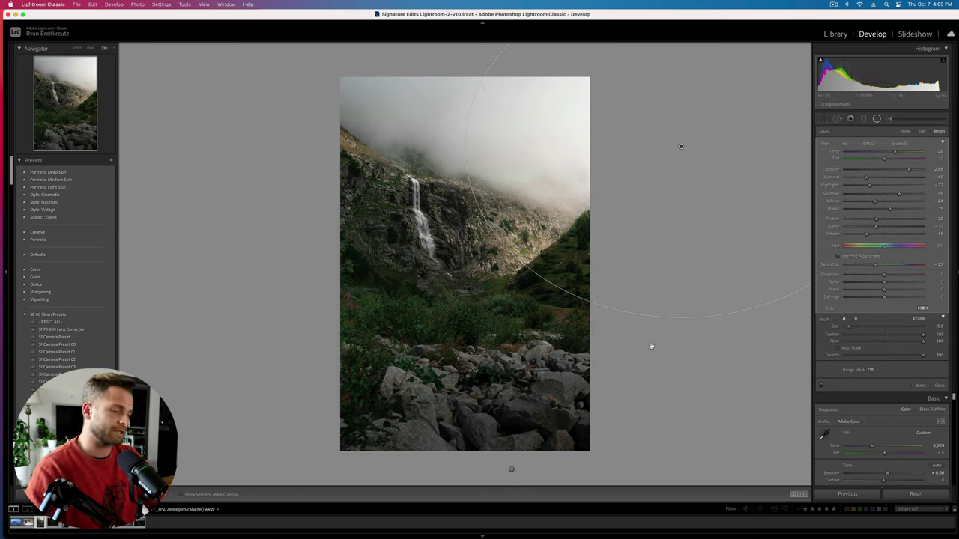
Step: Strengthen the light mask with exposure about 3.3, contrast about -90, texture -75, clarity -45, dehaze -78 and saturation about -59
key("Delete")
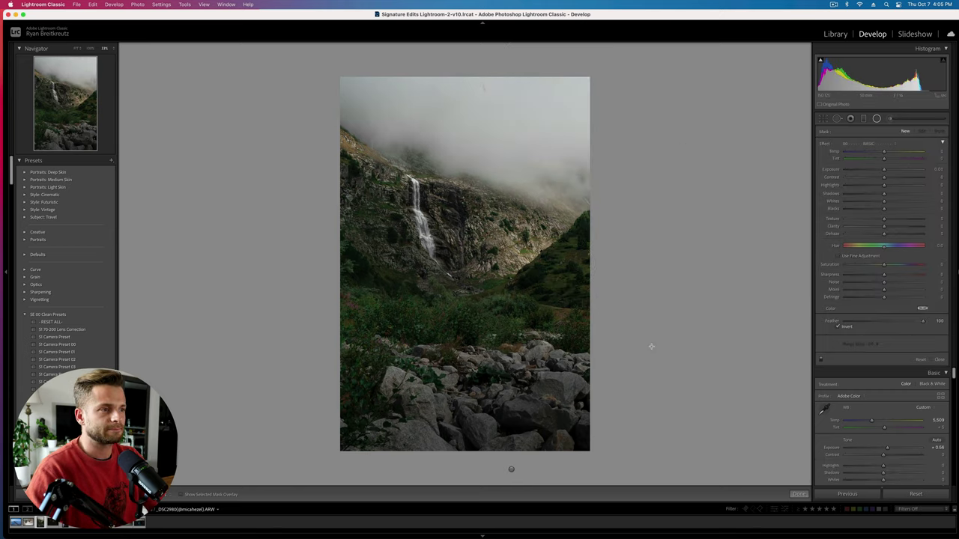
key("super+z")
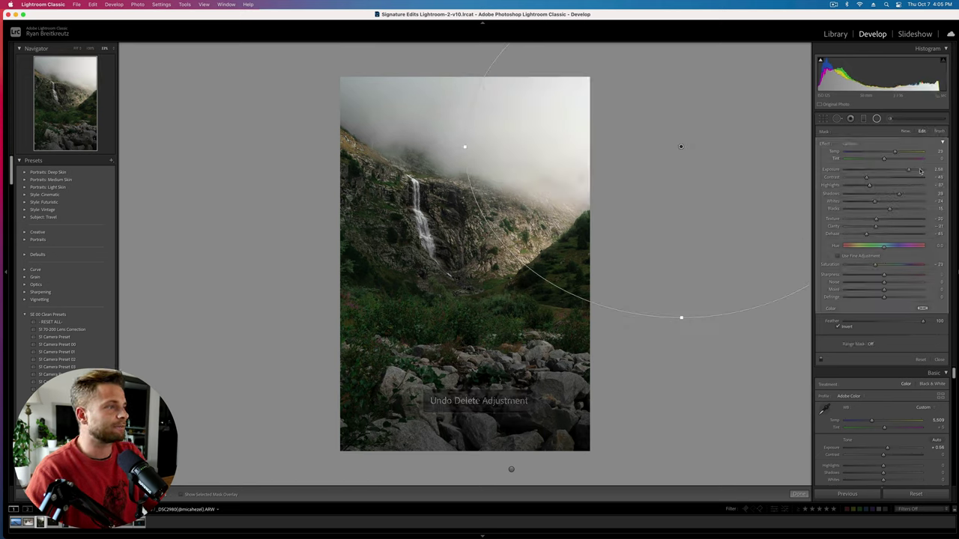
left_click_drag(908, 169, 915, 171)
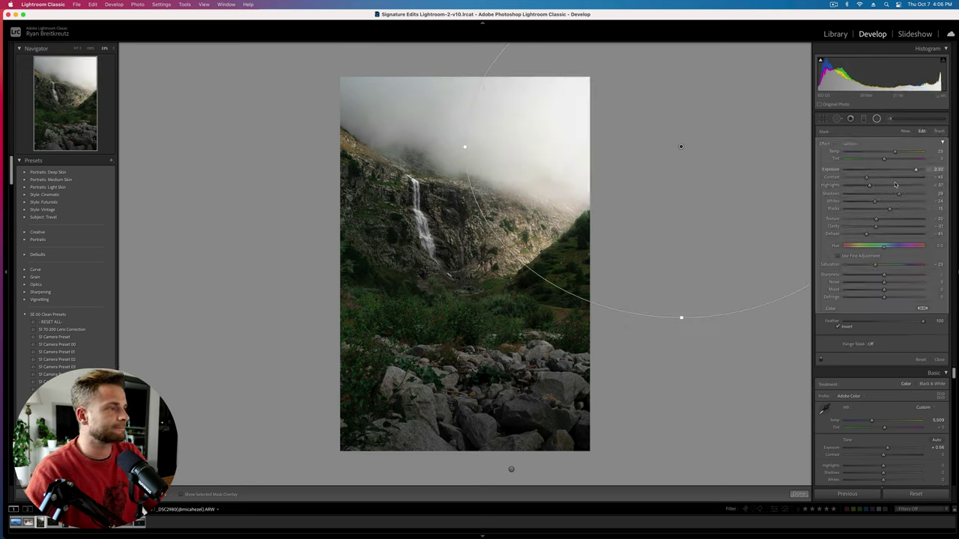
left_click_drag(875, 219, 861, 267)
left_click(856, 226)
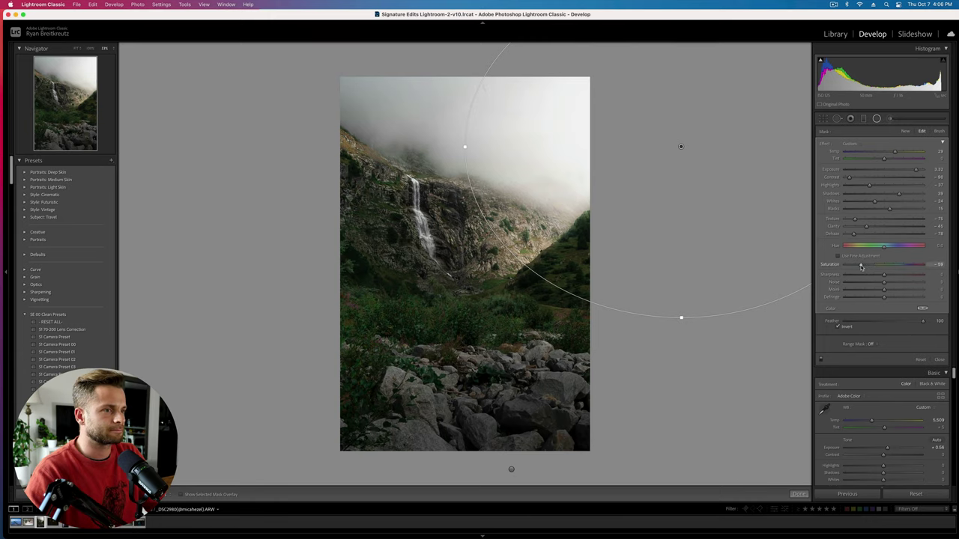
Step: Move the radial light mask higher and farther outside the photo, cool its temperature to about -41, and finish mask editing
left_click_drag(606, 247, 625, 222)
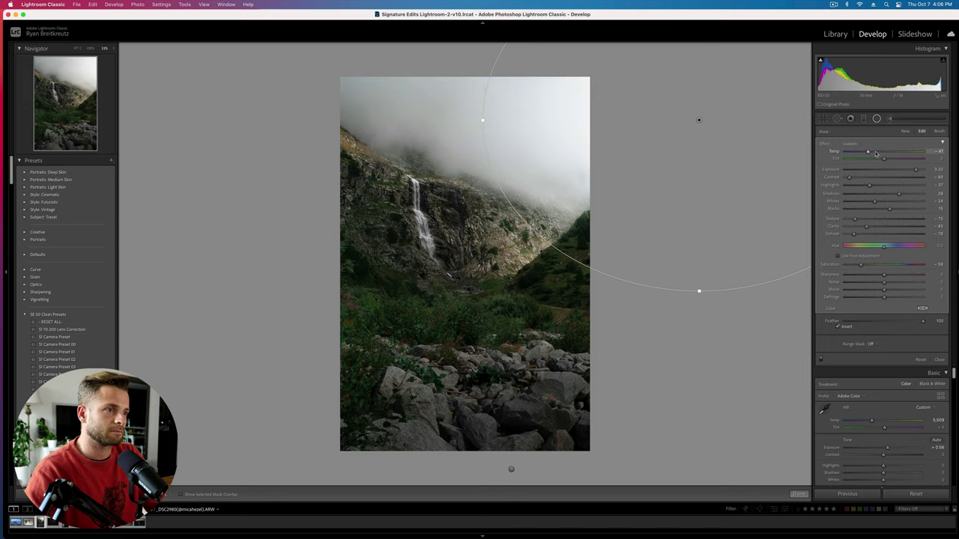
key("shift+m")
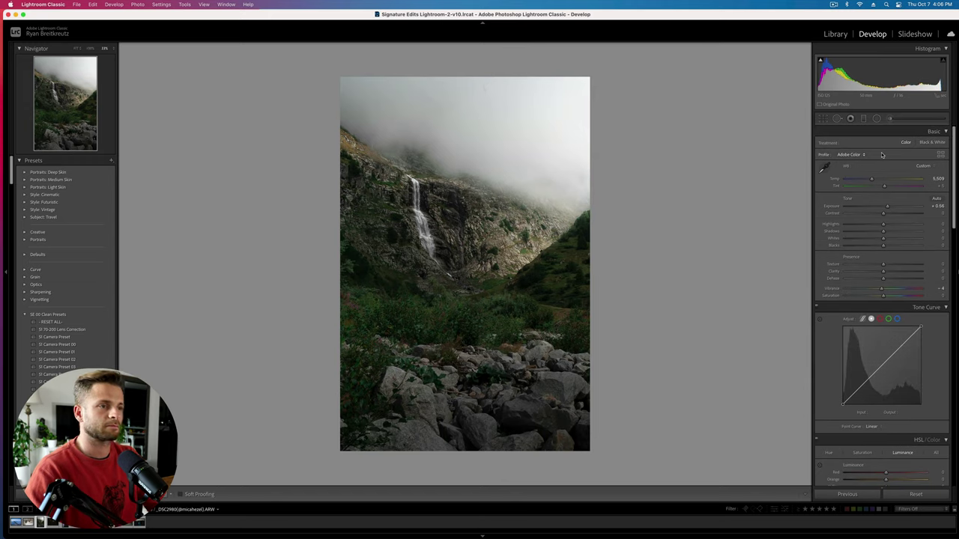
Step: Compare the waterfall photo before and after the edits
key("backslash")
key("backslash")
key("backslash")
key("backslash")
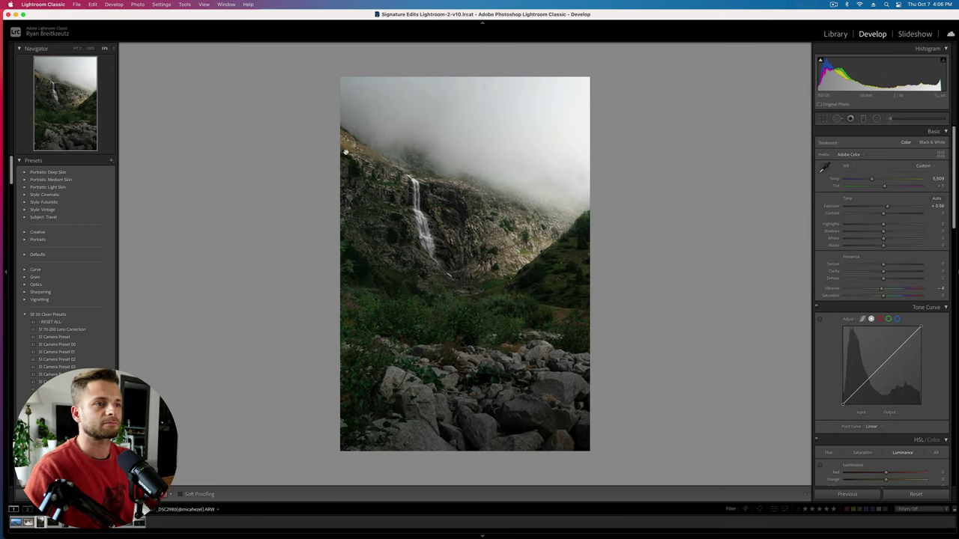
Step: Brush small highlights along the cliff ledges and rocks around the waterfall with a fully feathered size 2–3 brush at exposure about 0.53
left_click(891, 120)
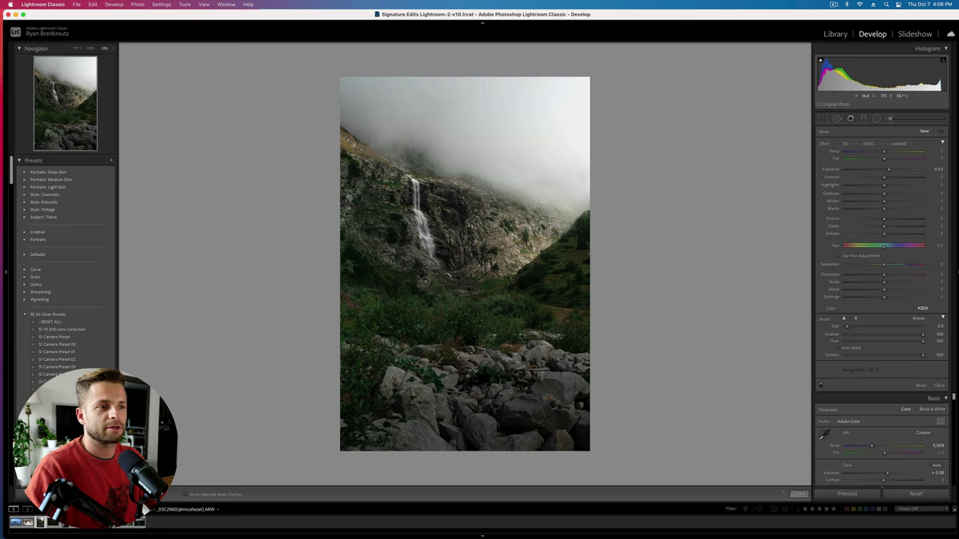
mouse_move(424, 283)
left_mouse_down()
mouse_move(441, 244)
mouse_move(434, 211)
mouse_move(450, 238)
mouse_move(471, 208)
mouse_move(483, 230)
mouse_move(480, 262)
mouse_move(474, 238)
mouse_move(510, 247)
mouse_move(515, 259)
left_mouse_up()
mouse_move(510, 213)
left_mouse_down()
mouse_move(537, 234)
mouse_move(532, 206)
mouse_move(460, 182)
mouse_move(470, 209)
left_mouse_up()
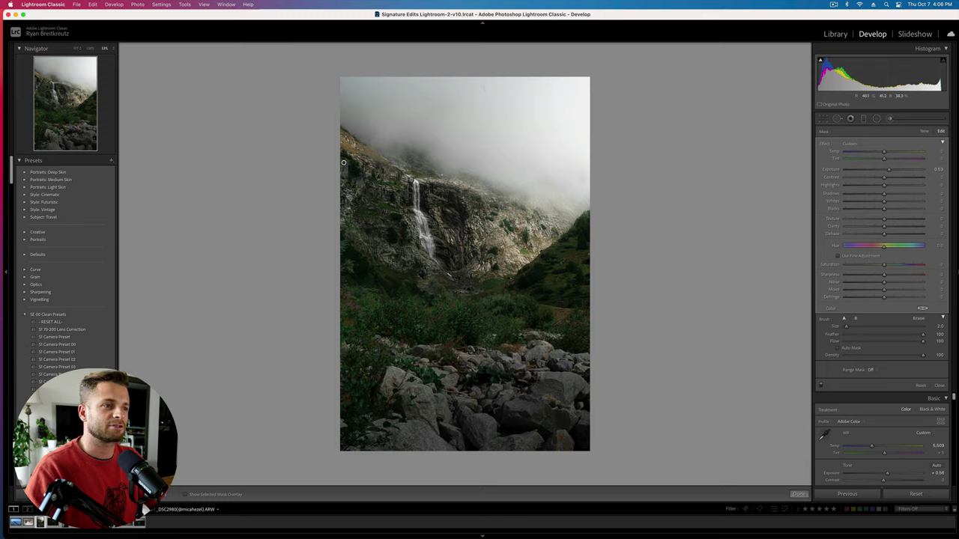
mouse_move(428, 174)
left_mouse_down()
mouse_move(390, 161)
mouse_move(412, 180)
left_mouse_up()
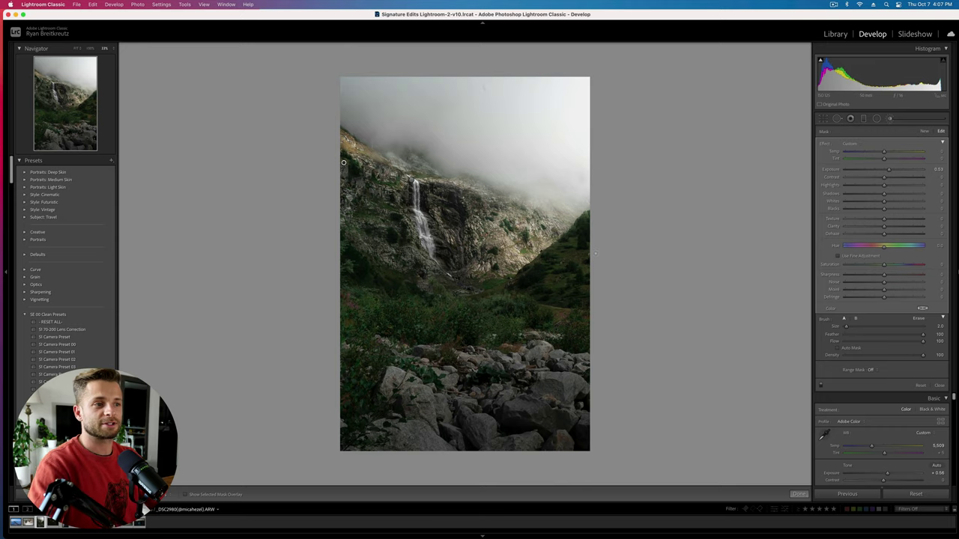
Step: Compare the photo with and without the brushed cliff highlights by deleting and restoring that mask
key("Delete")
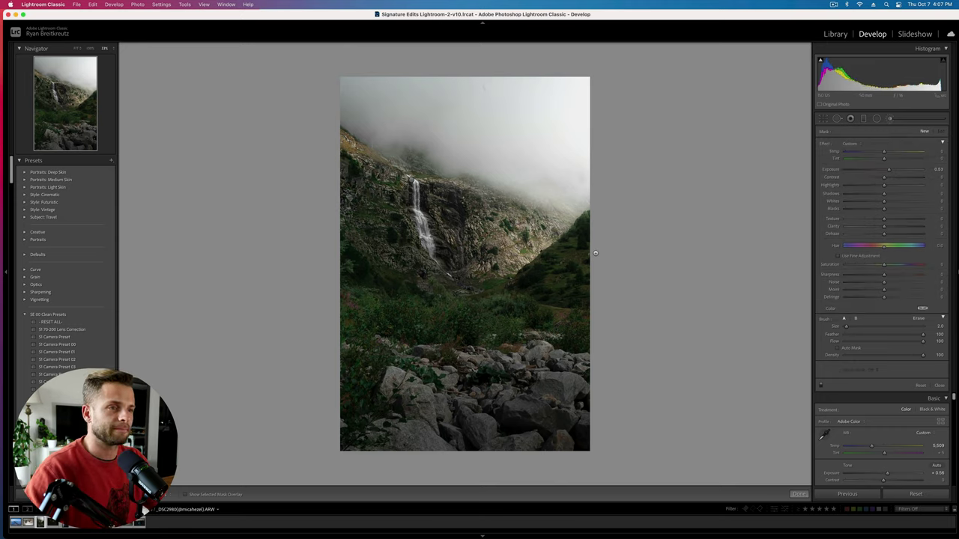
key("super+z")
key("Delete")
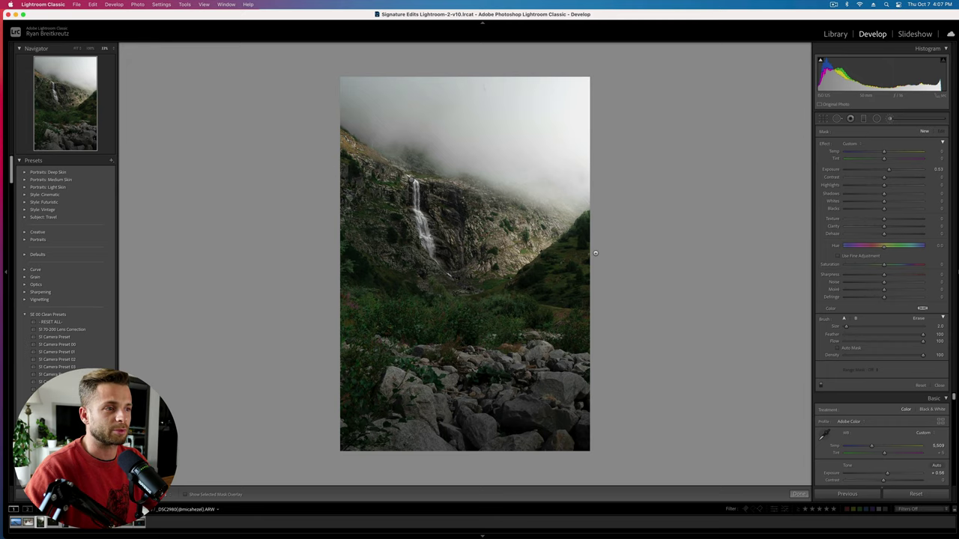
key("super+z")
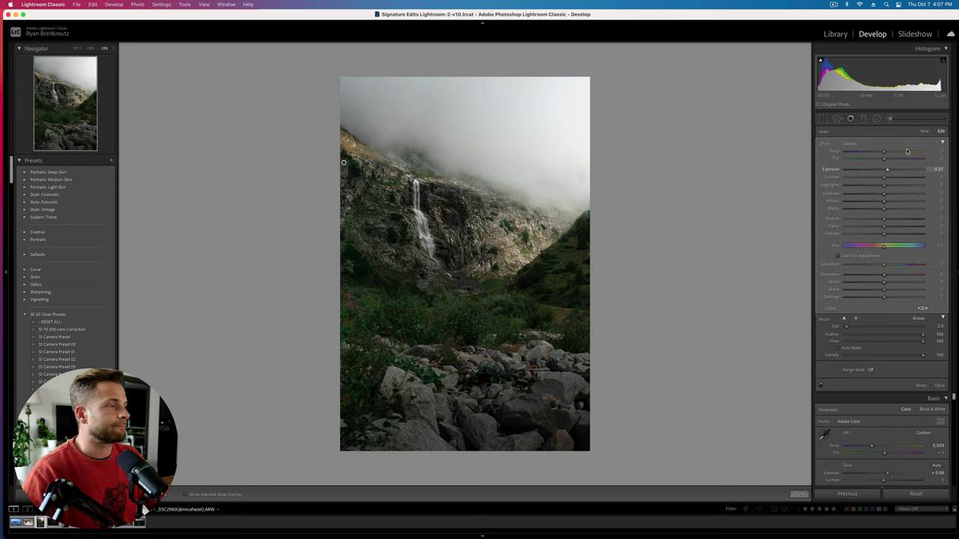
Step: Start a new brush mask of size about 19 and paint it over the cliff, greenery, boulders and hillside below the clouds
left_click(925, 132)
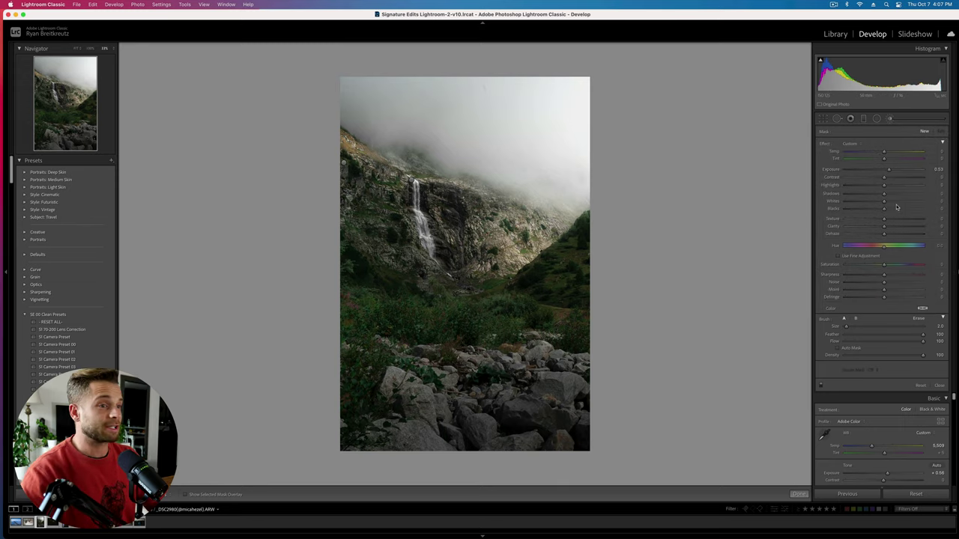
scroll(453, 281, "up", 5)
mouse_move(378, 296)
left_mouse_down()
mouse_move(374, 336)
mouse_move(406, 333)
left_mouse_up()
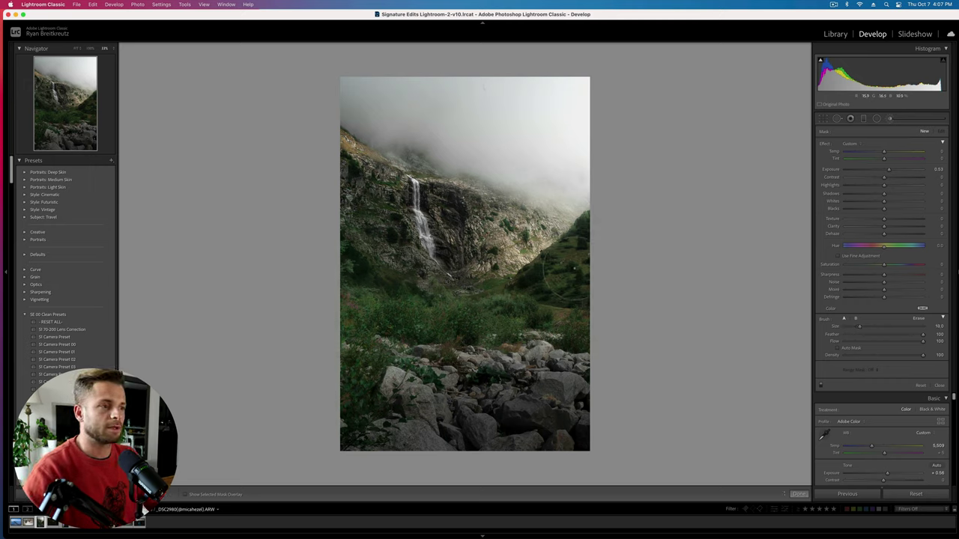
mouse_move(575, 268)
left_mouse_down()
mouse_move(498, 236)
mouse_move(382, 218)
mouse_move(402, 184)
mouse_move(564, 266)
left_mouse_up()
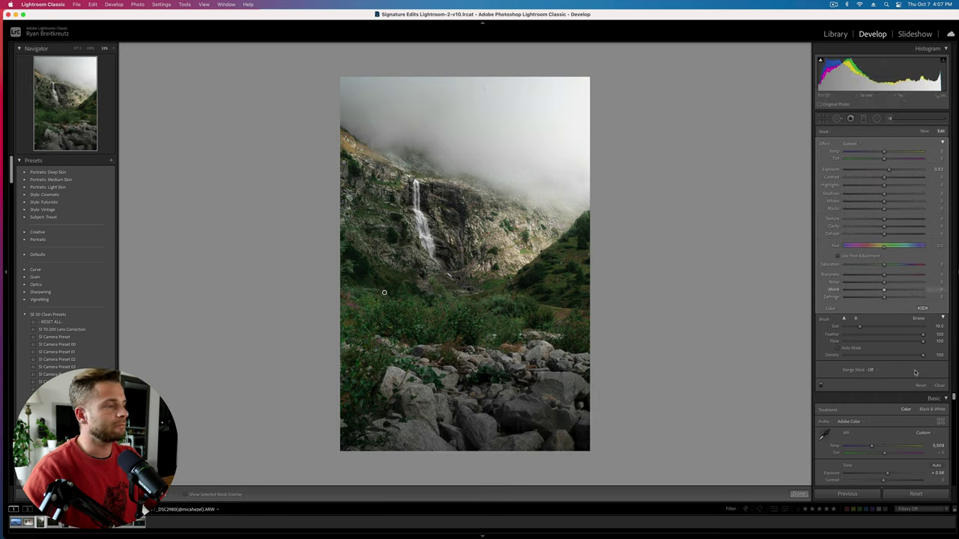
Step: Limit the brush mask to luminance range 89/100, check its coverage with the overlay, and raise its exposure to about 1.13
left_click(873, 372)
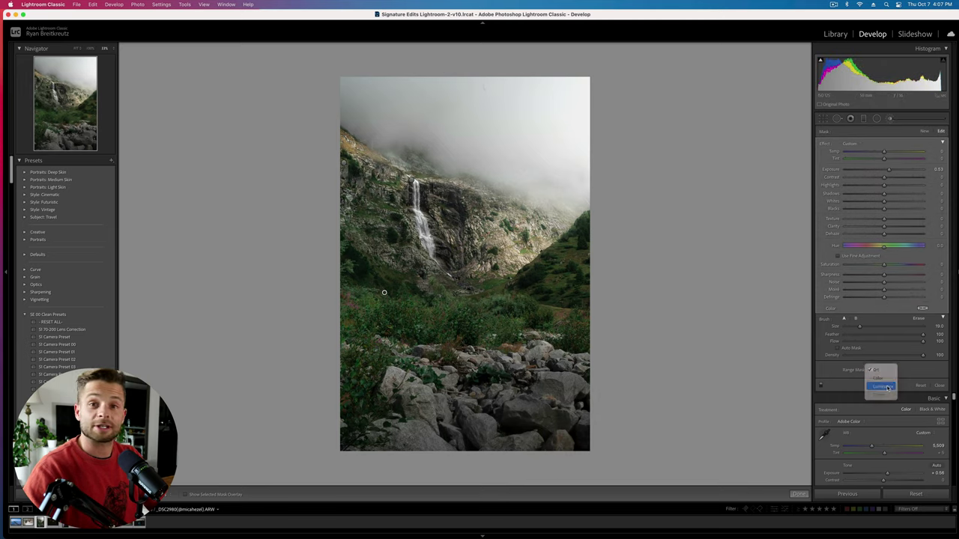
left_click(888, 388)
left_click_drag(848, 392, 920, 399)
key("o")
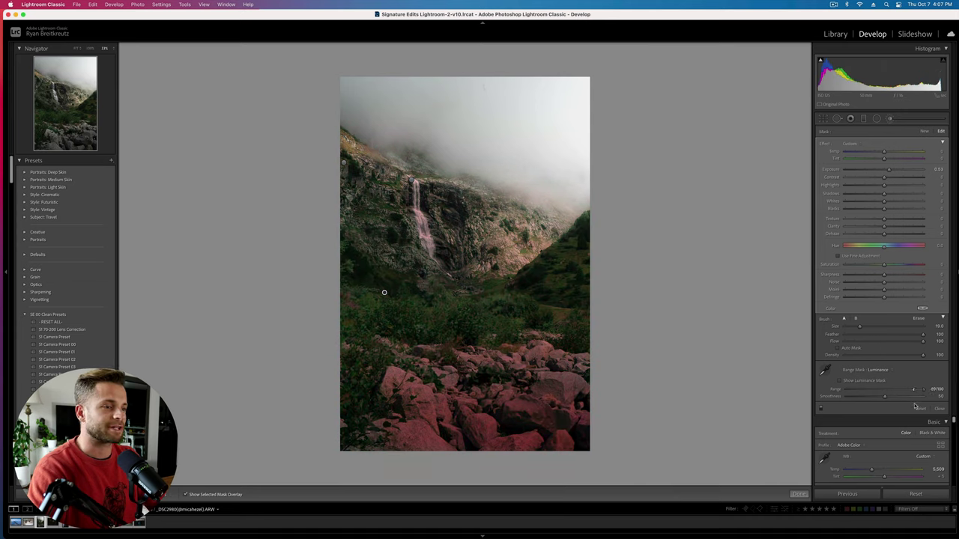
key("o")
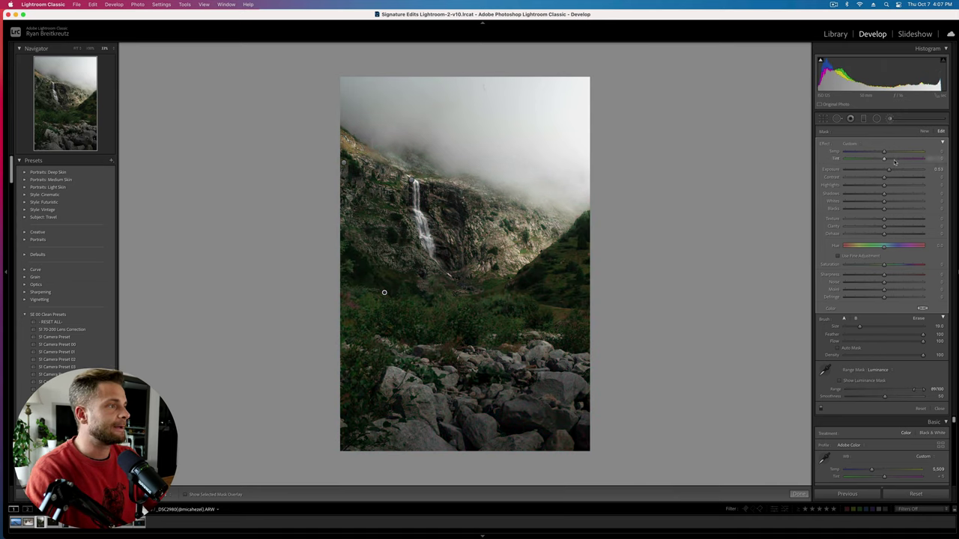
mouse_move(889, 170)
left_mouse_down()
mouse_move(911, 172)
mouse_move(873, 170)
mouse_move(922, 170)
mouse_move(893, 168)
left_mouse_up()
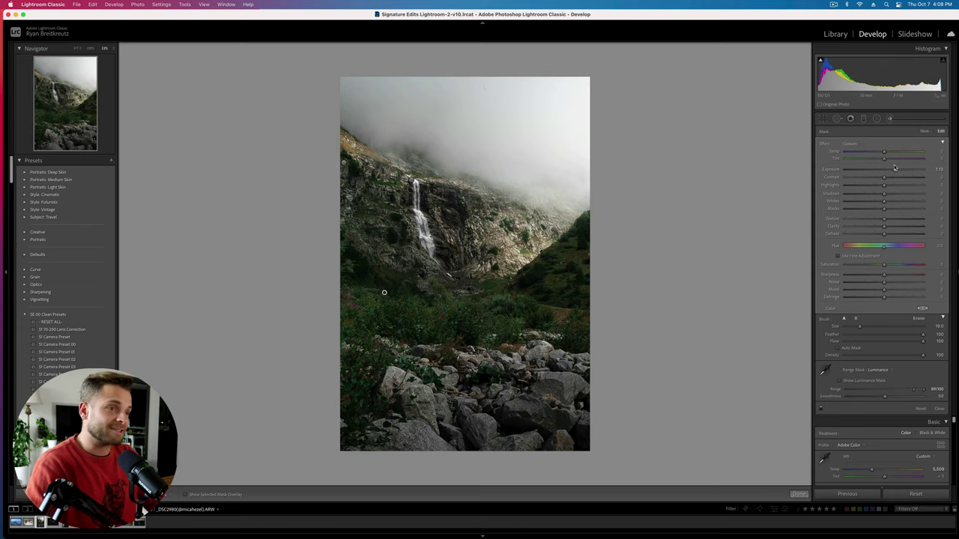
Step: Paint another size 21 brush mask over the cliff, greenery and boulders, and restrict it to luminance range about 63/100
left_click(921, 129)
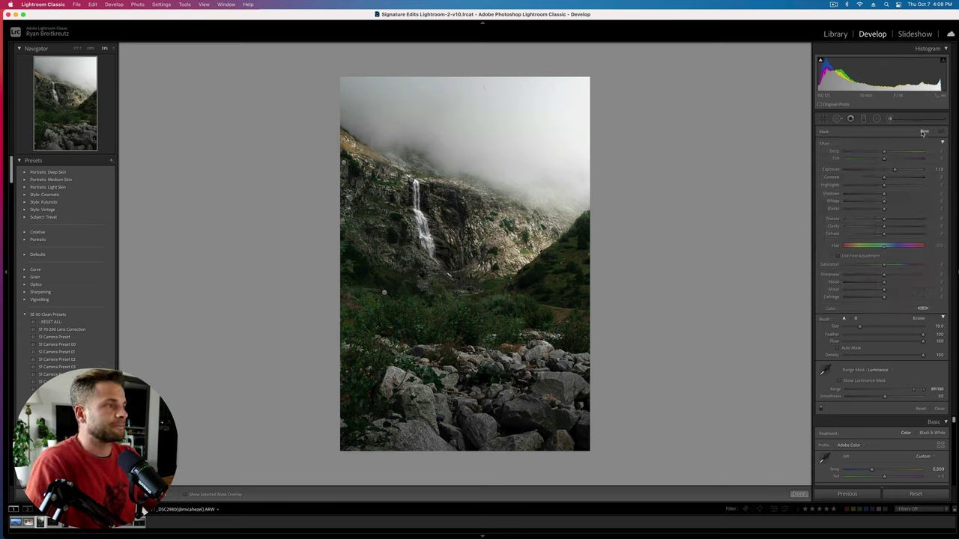
mouse_move(364, 185)
left_mouse_down()
mouse_move(397, 258)
mouse_move(490, 266)
mouse_move(543, 289)
mouse_move(394, 363)
mouse_move(364, 416)
left_mouse_up()
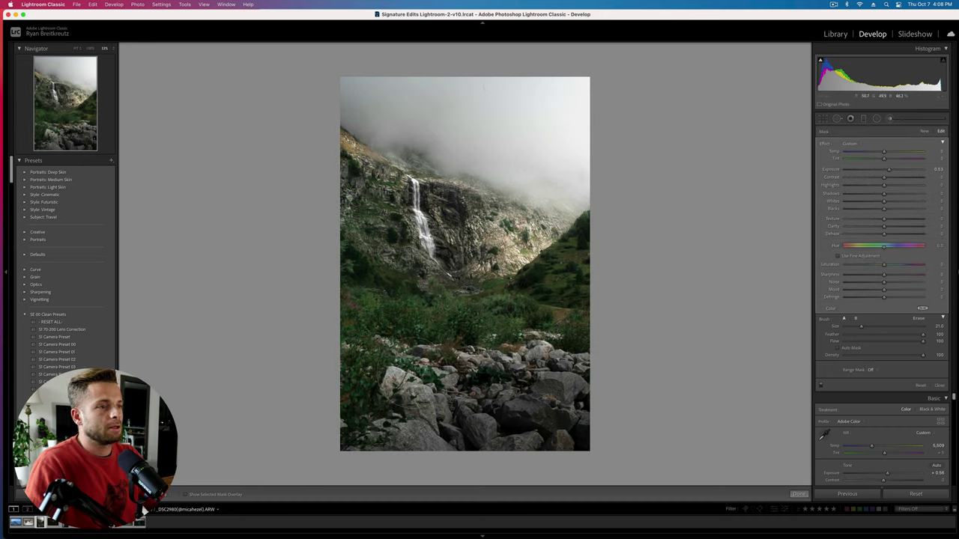
left_click(869, 369)
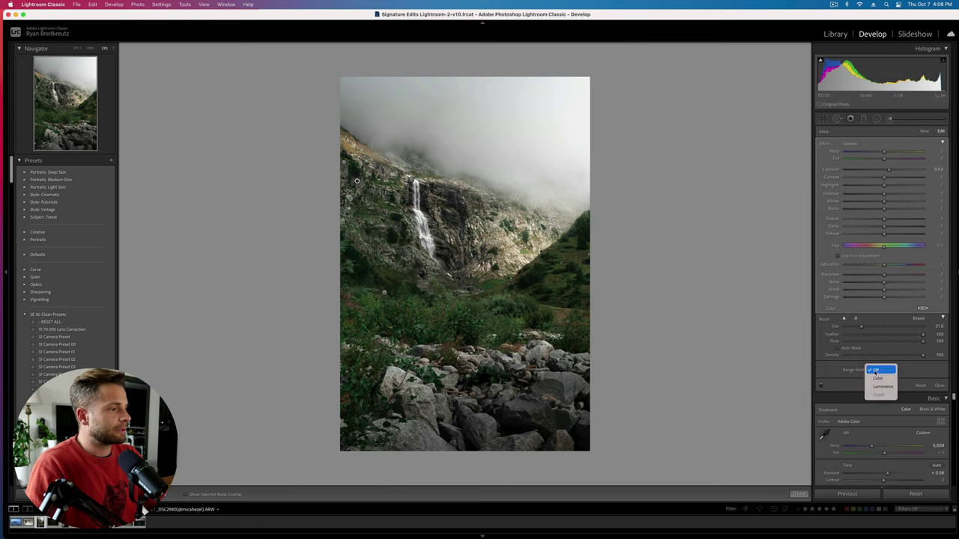
left_click(889, 384)
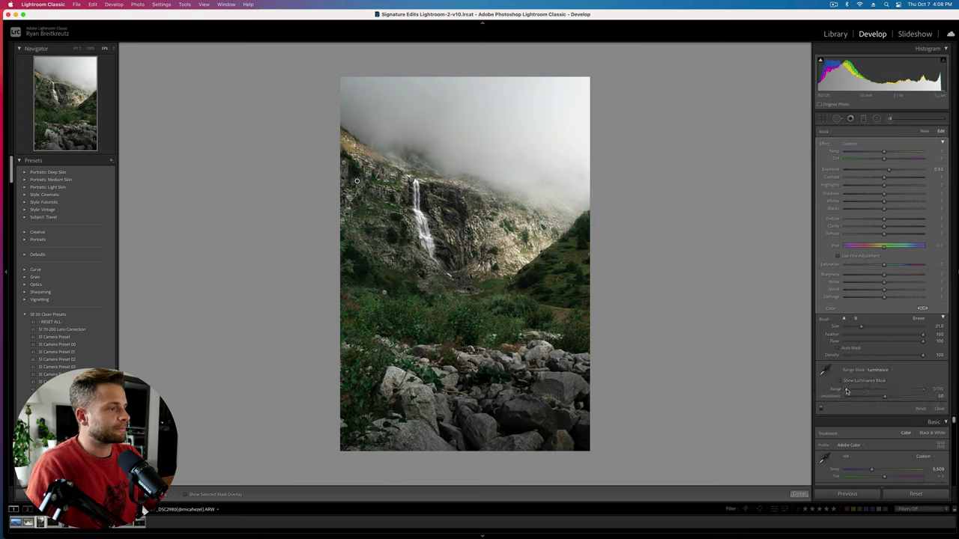
mouse_move(847, 391)
left_mouse_down()
mouse_move(911, 400)
mouse_move(895, 397)
left_mouse_up()
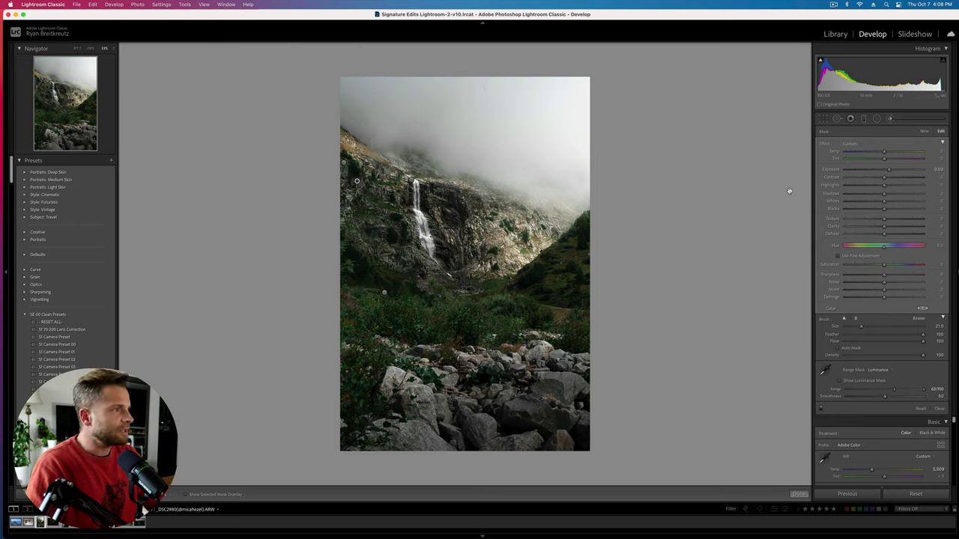
Step: Target the mask's shadows with luminance range 0/29, and set its exposure to -0.20 and temperature to -7
left_click_drag(889, 170, 877, 171)
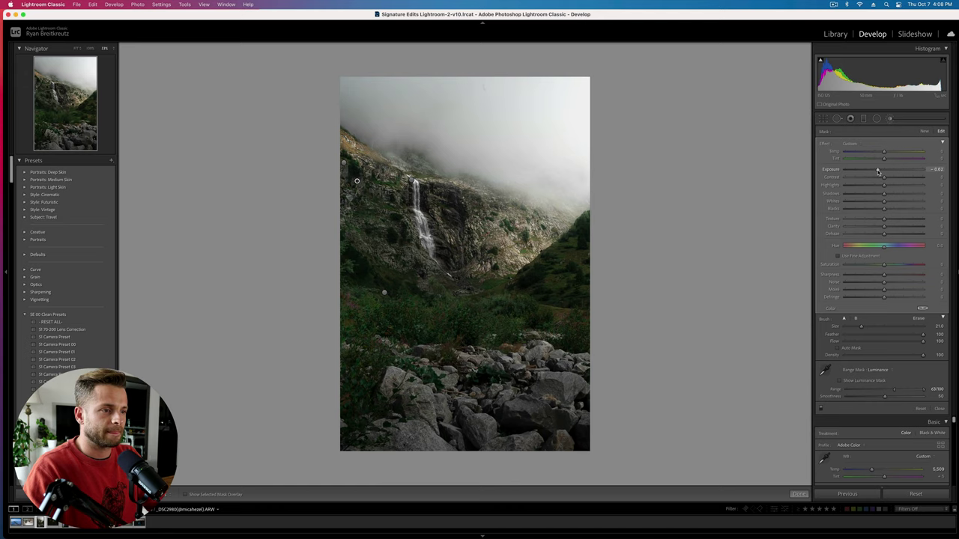
left_click_drag(868, 394, 852, 394)
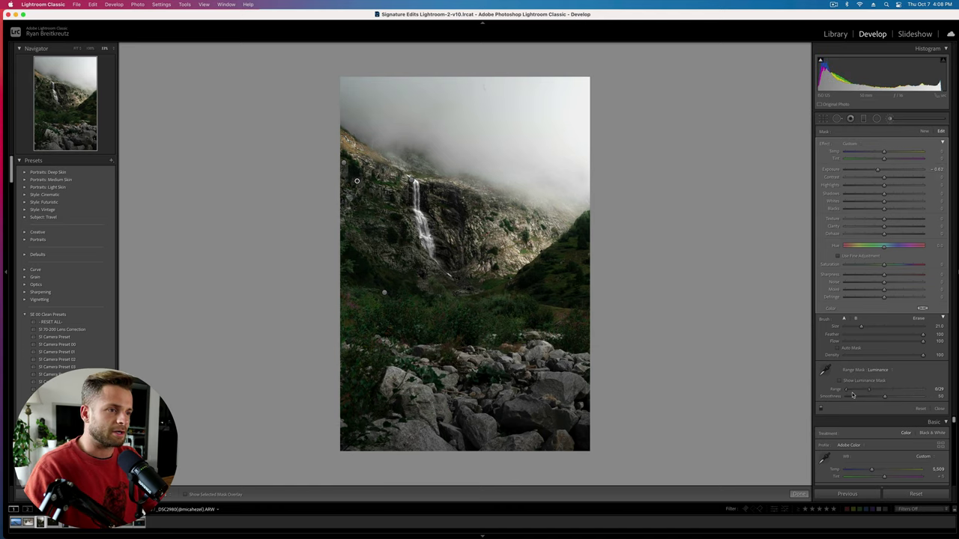
mouse_move(877, 171)
left_mouse_down()
mouse_move(885, 171)
mouse_move(838, 154)
mouse_move(877, 154)
left_mouse_up()
left_click(869, 154)
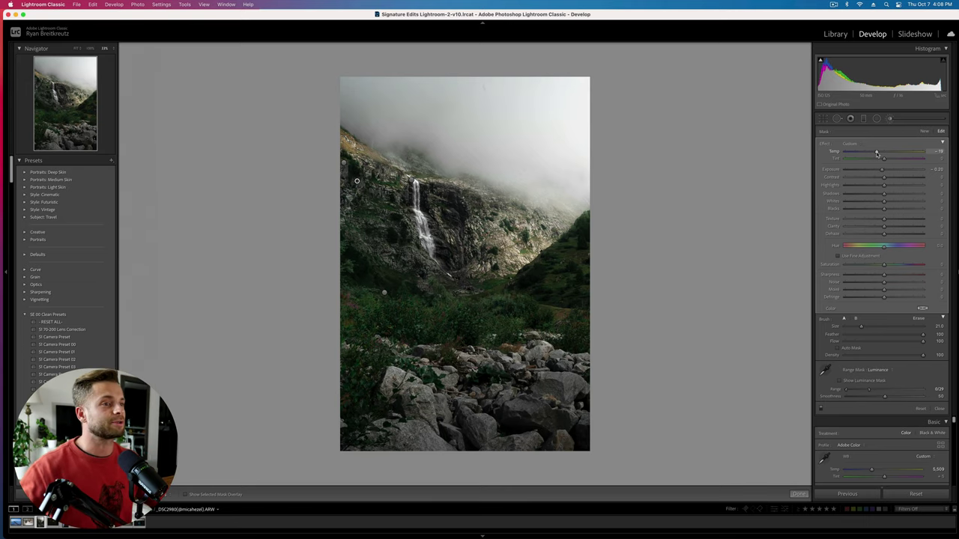
left_click_drag(877, 154, 881, 154)
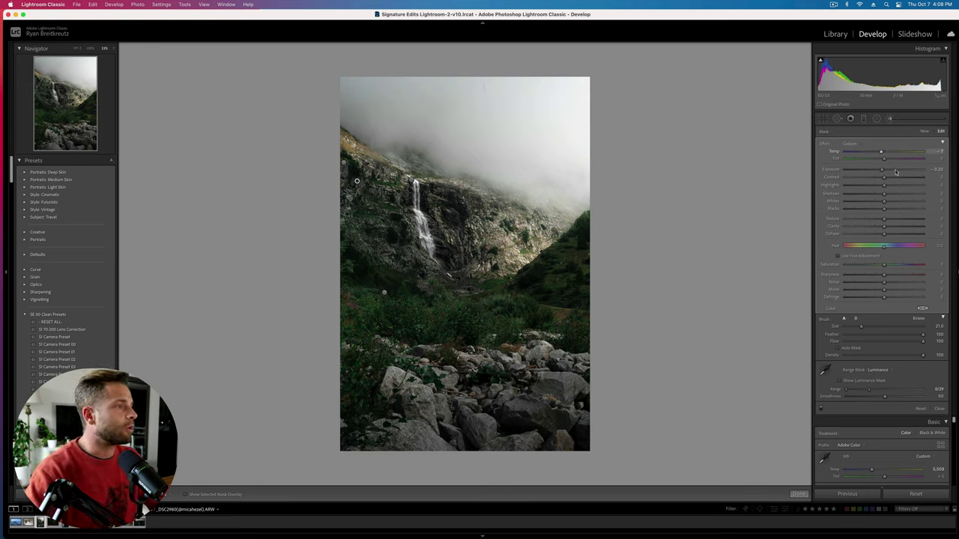
Step: Tint the shadow brush mask teal green, with a colour hue of about 159
left_click(922, 308)
left_click_drag(850, 321, 784, 319)
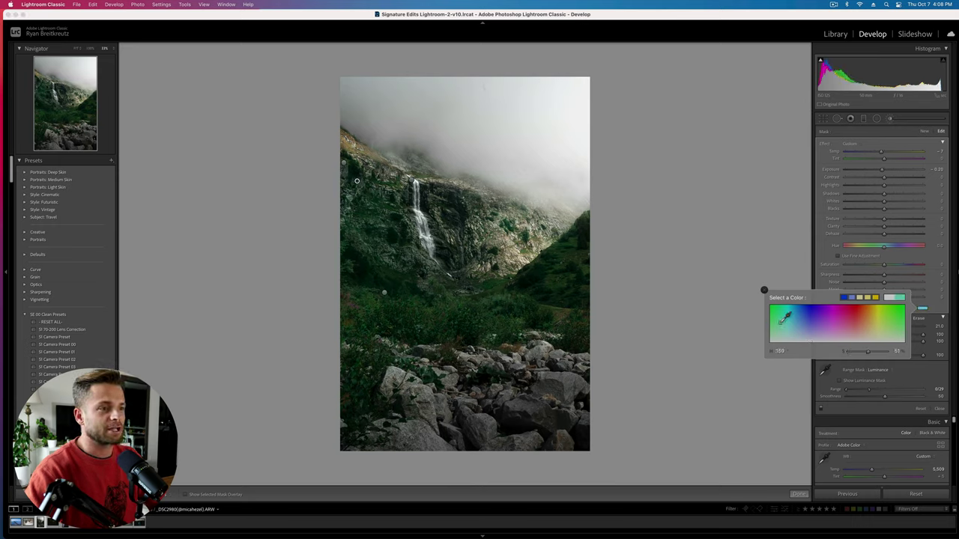
left_click(763, 290)
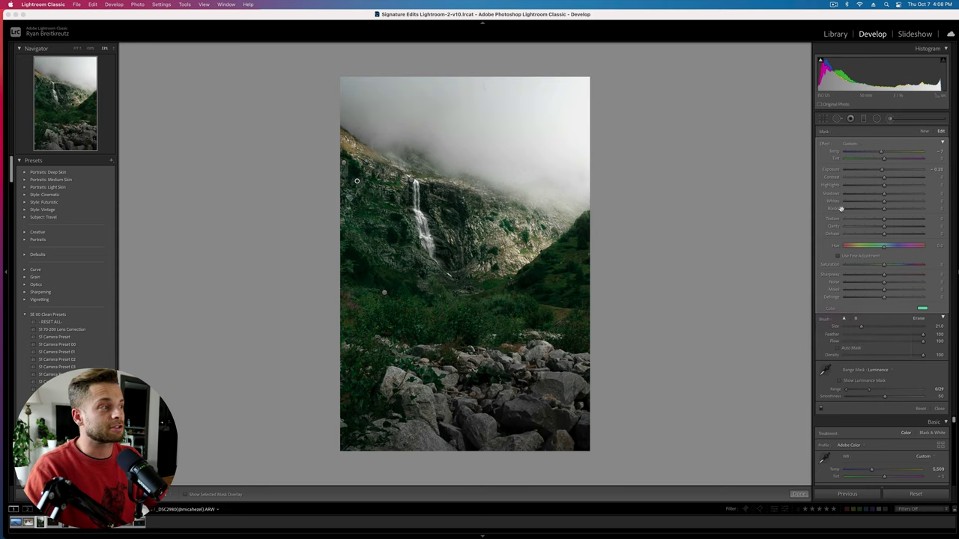
Step: Paint a new size 6 brush mask over the green shrubs above the boulders
left_click(925, 132)
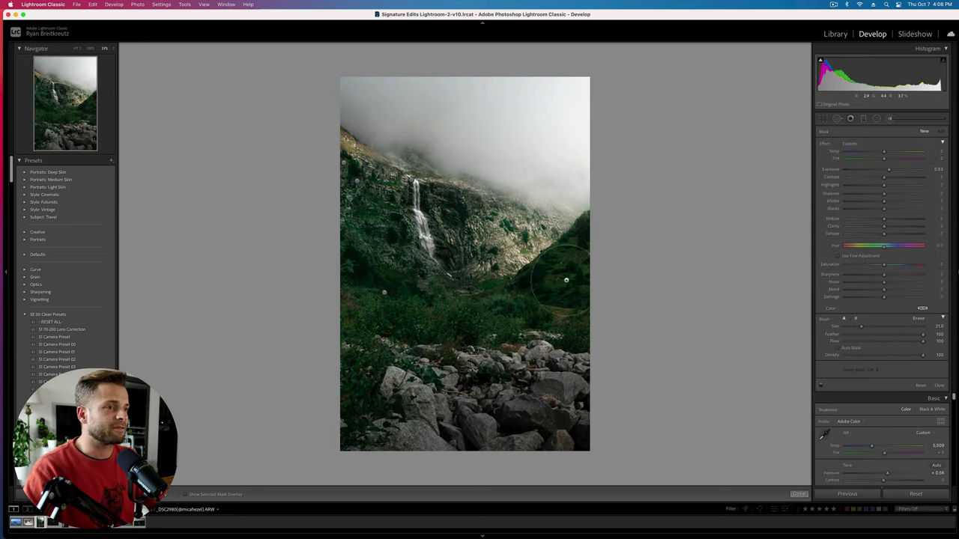
scroll(405, 327, "down", 10)
mouse_move(352, 305)
left_mouse_down()
mouse_move(484, 325)
mouse_move(518, 309)
mouse_move(453, 315)
mouse_move(442, 302)
mouse_move(384, 315)
mouse_move(361, 334)
mouse_move(367, 378)
mouse_move(371, 369)
mouse_move(426, 362)
left_mouse_up()
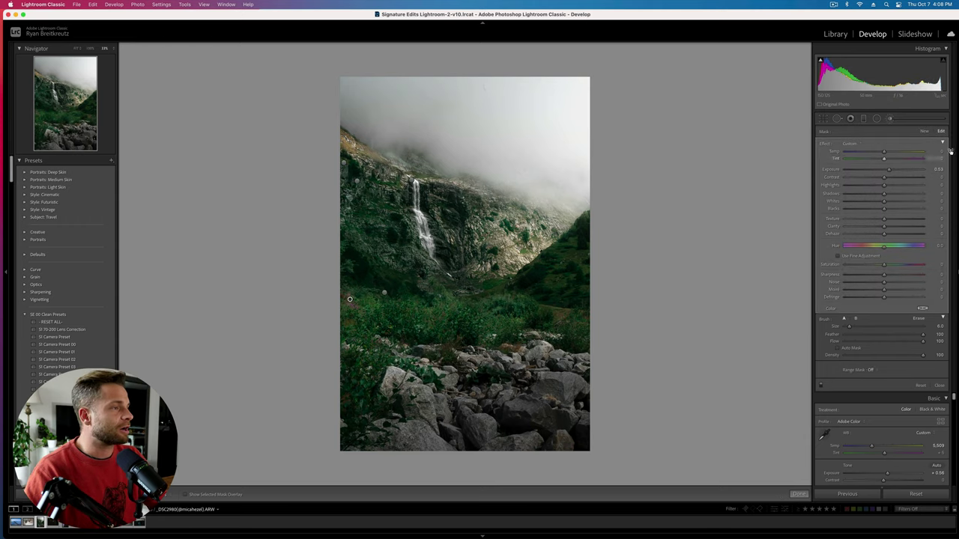
Step: Limit the shrub mask to luminance range about 76/100, raise its exposure to about 2.3, and erase its spill from the rocks
left_click(871, 370)
left_click(881, 386)
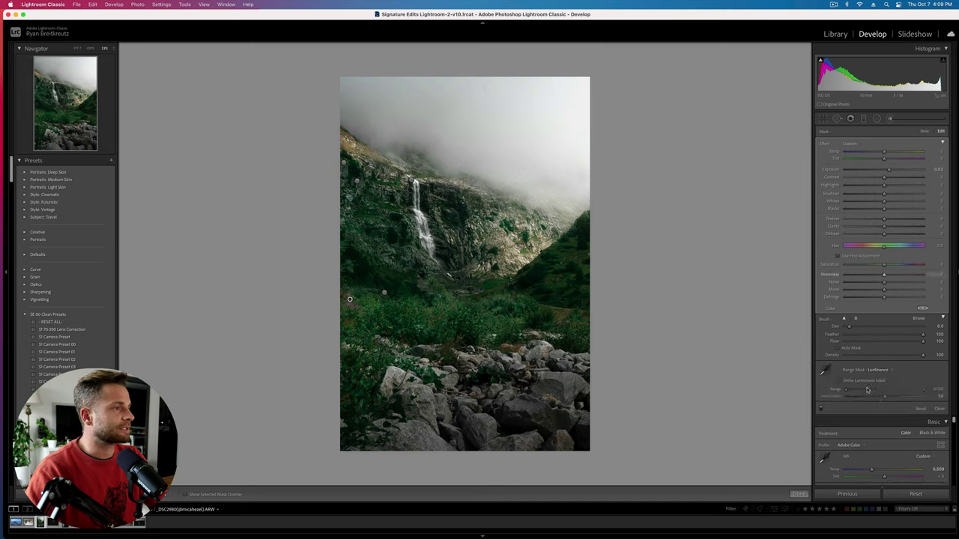
left_click_drag(847, 391, 904, 390)
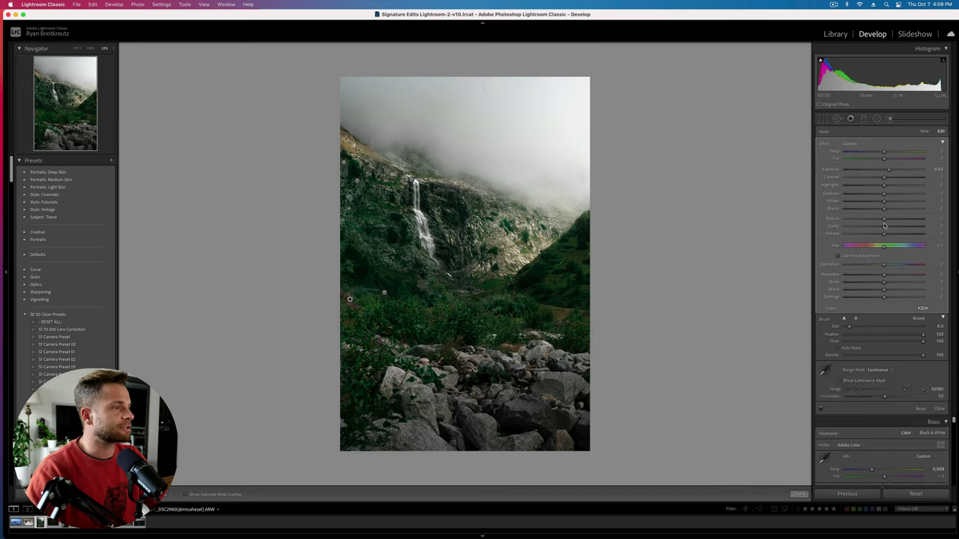
left_click_drag(888, 173, 905, 169)
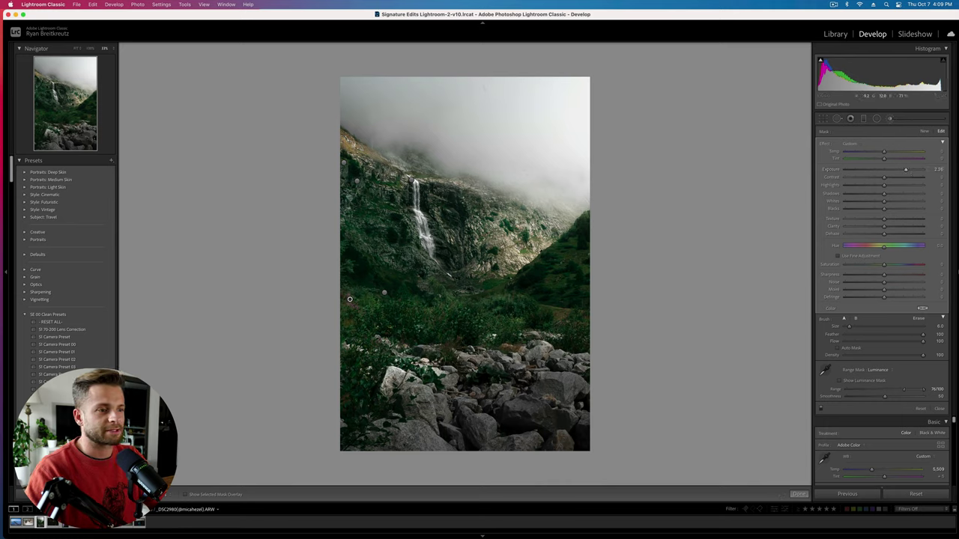
mouse_move(436, 363)
left_mouse_down("alt")
mouse_move(476, 396)
mouse_move(399, 384)
mouse_move(405, 373)
left_mouse_up("alt")
Step: Review the brush masks' coverage with the overlay, and set the shadow mask's exposure to about -0.17 and its tint colour saturation to 0
left_click(383, 292)
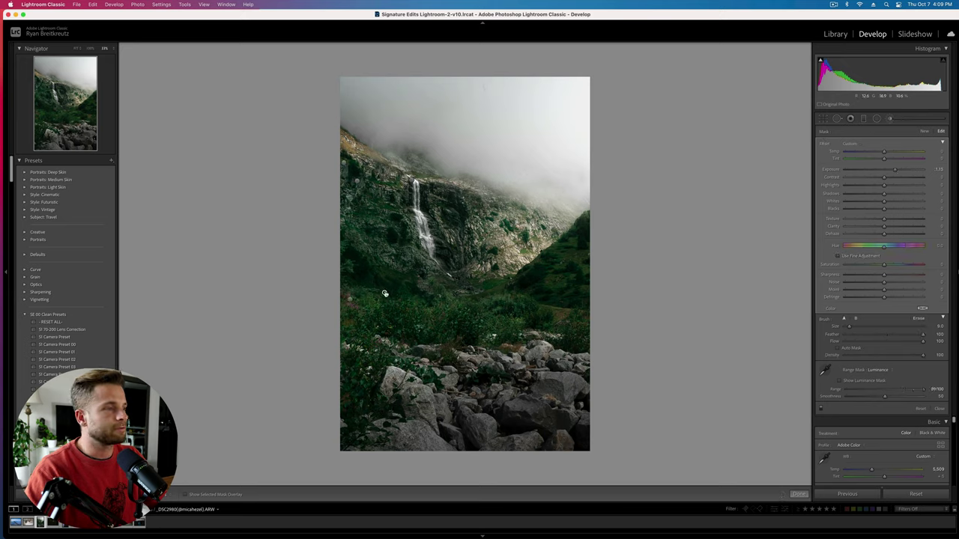
left_click(356, 180)
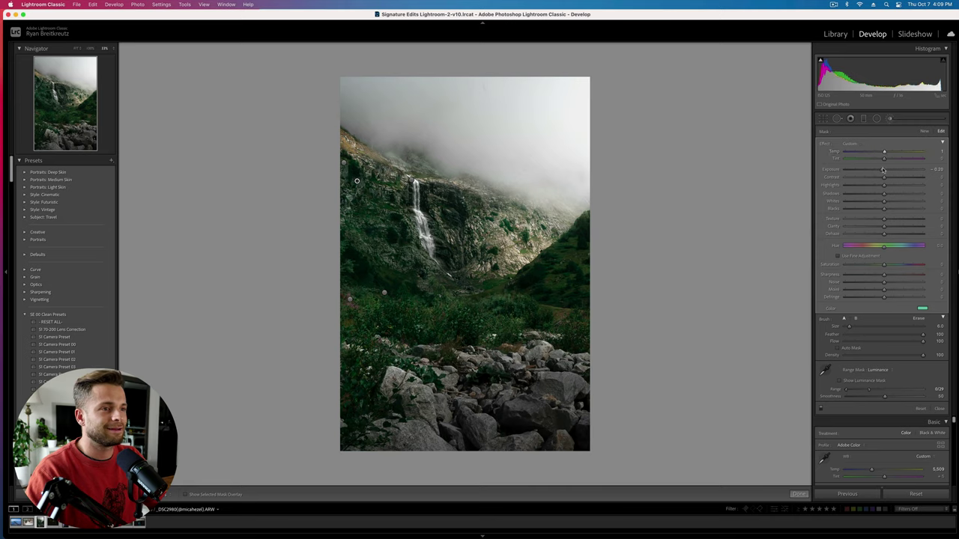
left_click(344, 163)
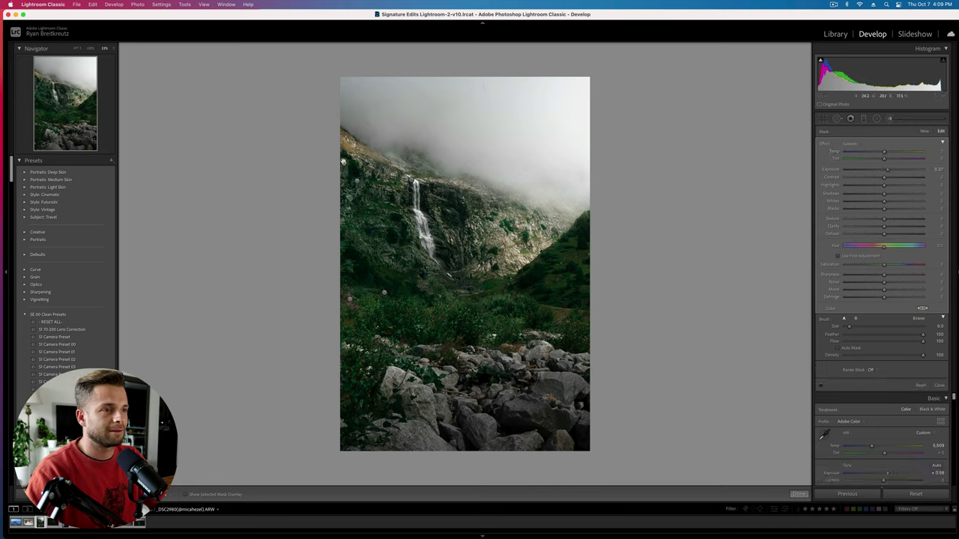
left_click(383, 294)
key("o")
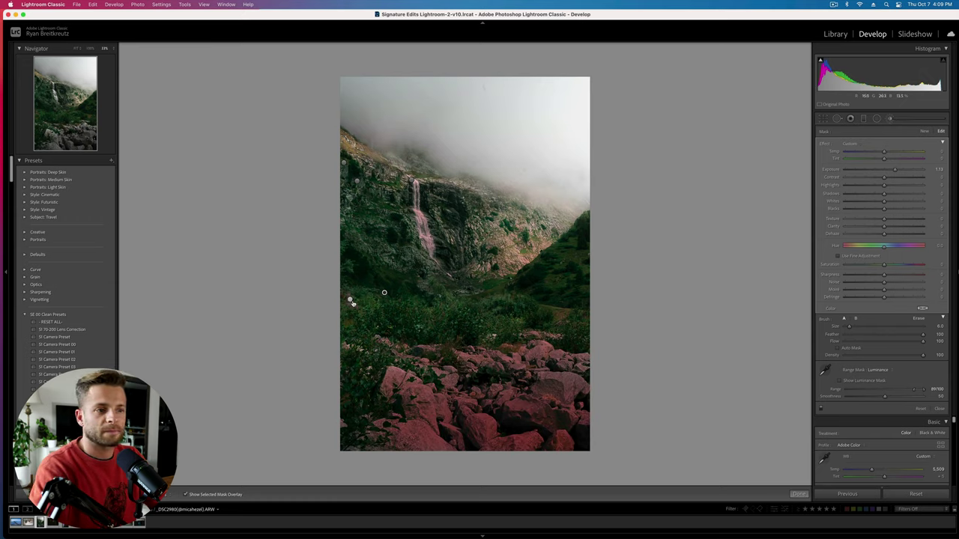
left_click(349, 300)
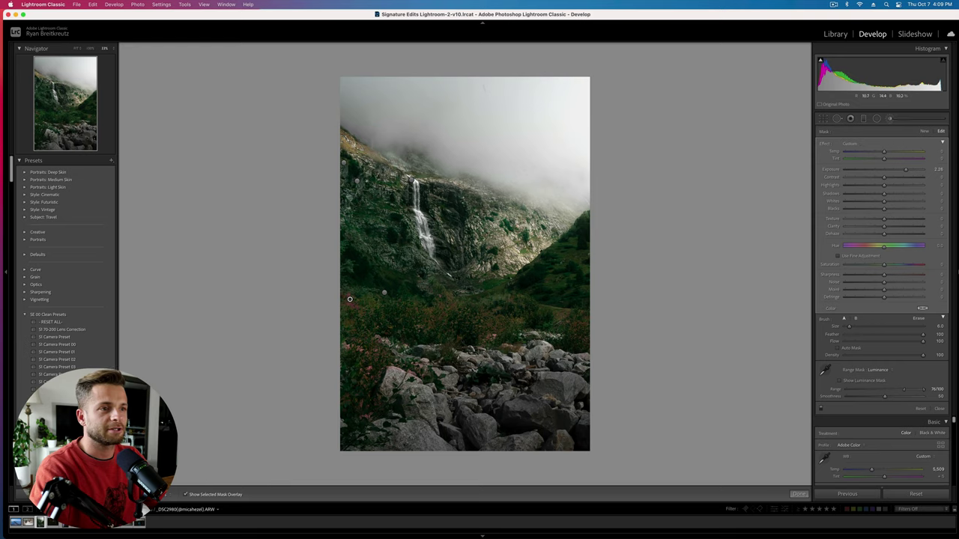
left_click(357, 180)
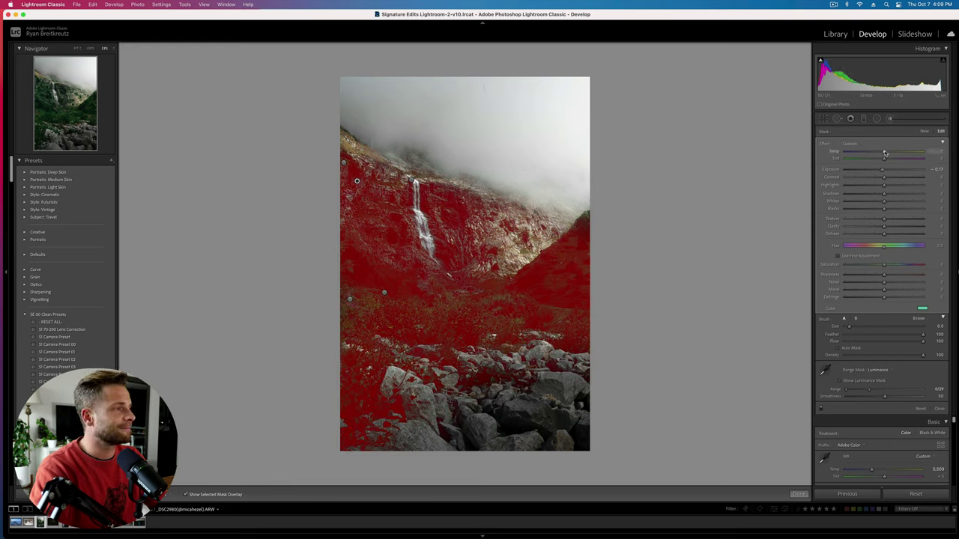
left_click(923, 308)
left_click_drag(849, 355, 823, 355)
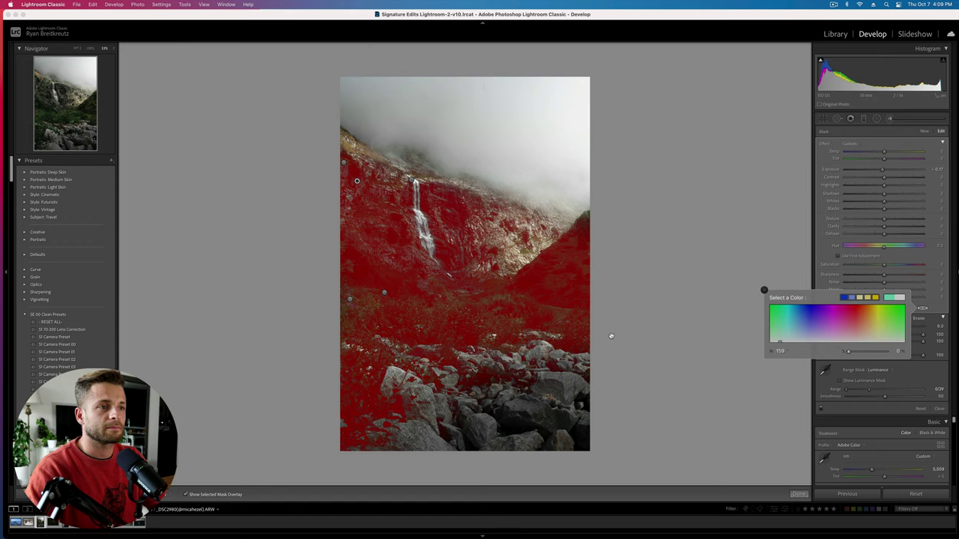
left_click(765, 291)
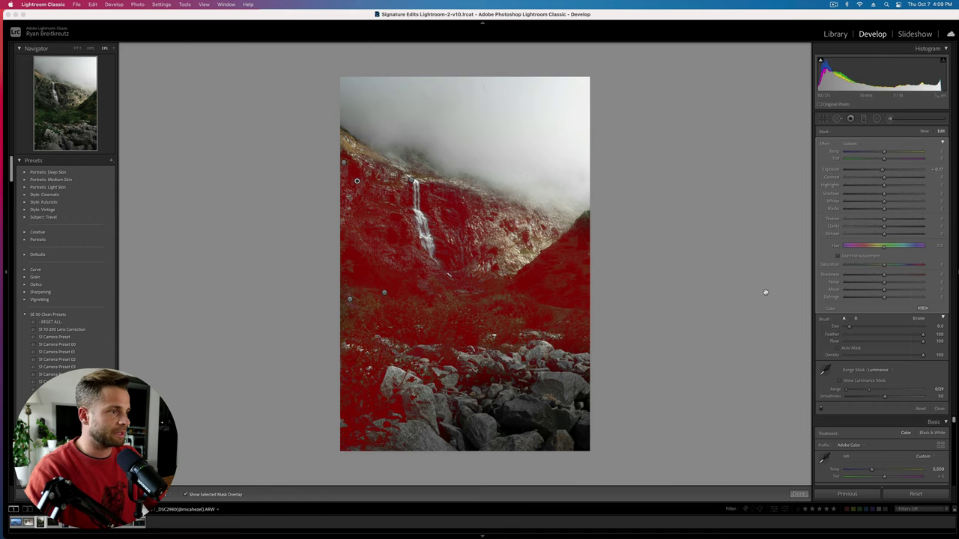
key("k")
Step: Compare the waterfall photo with its original, and set the global contrast to +21 and dehaze to +10
key("backslash")
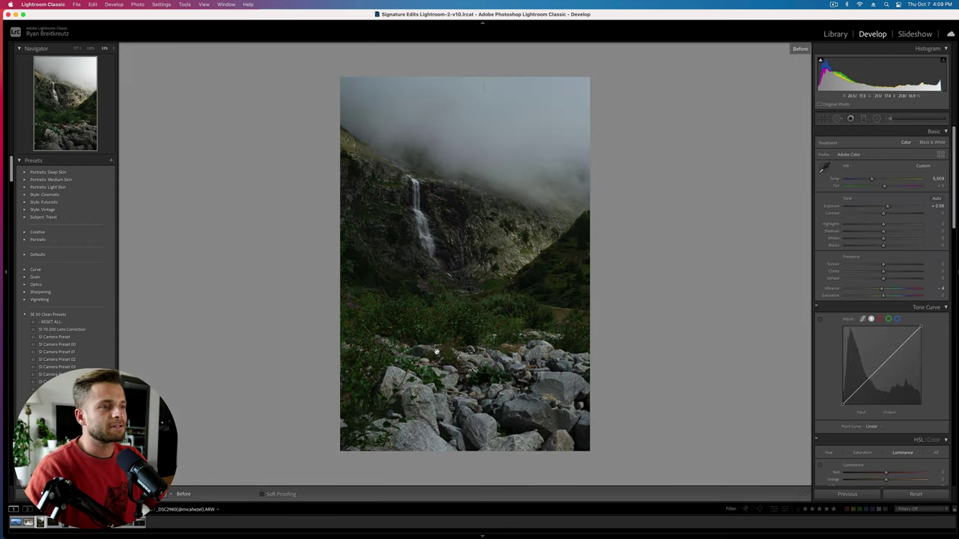
key("backslash")
key("backslash")
key("backslash")
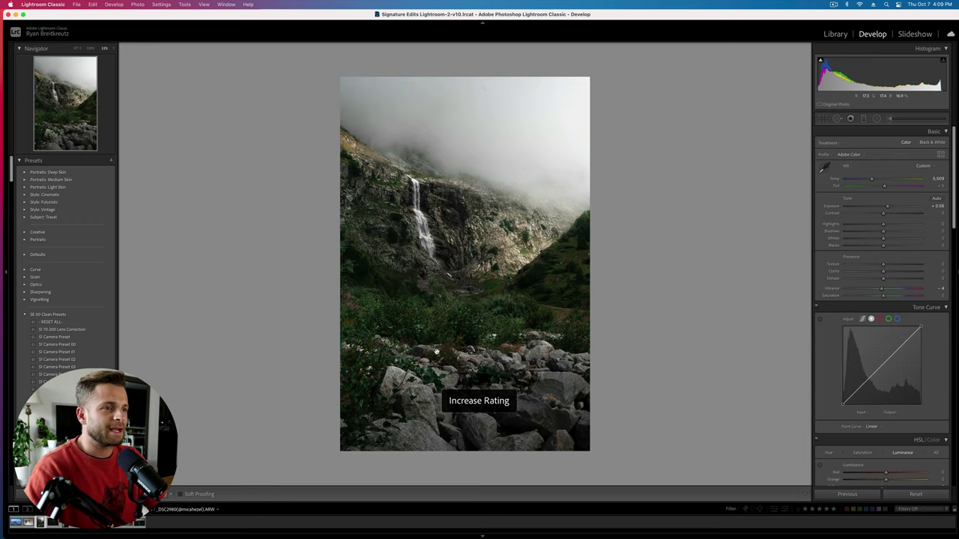
left_click_drag(889, 214, 890, 215)
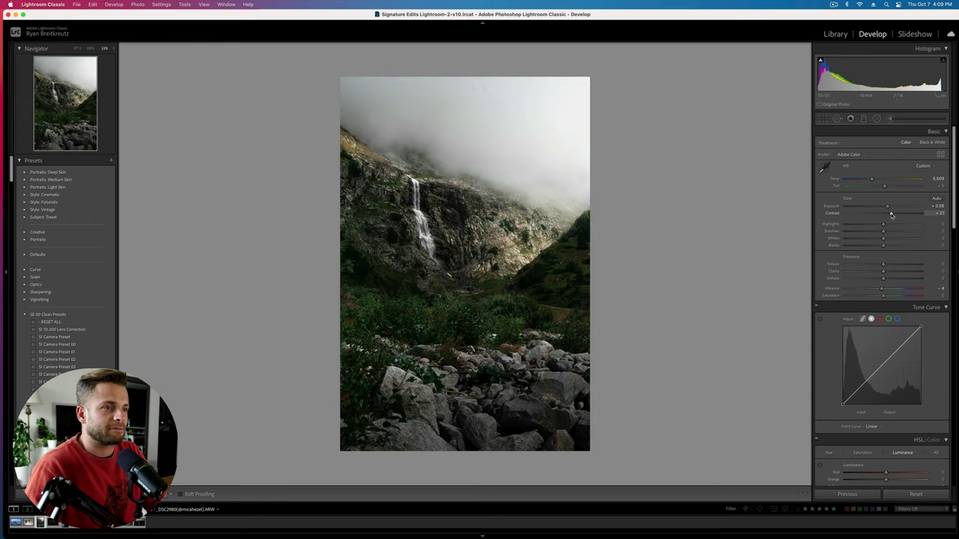
left_click_drag(888, 282, 900, 283)
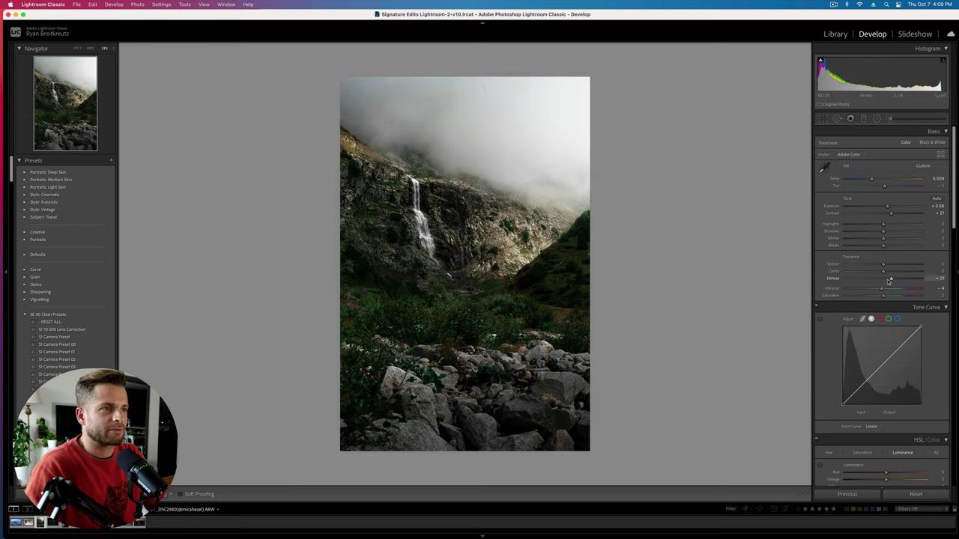
Step: Paint a new size 4 brush mask along the ridge line where the mountain meets the fog, and hide the mask overlay
key("k")
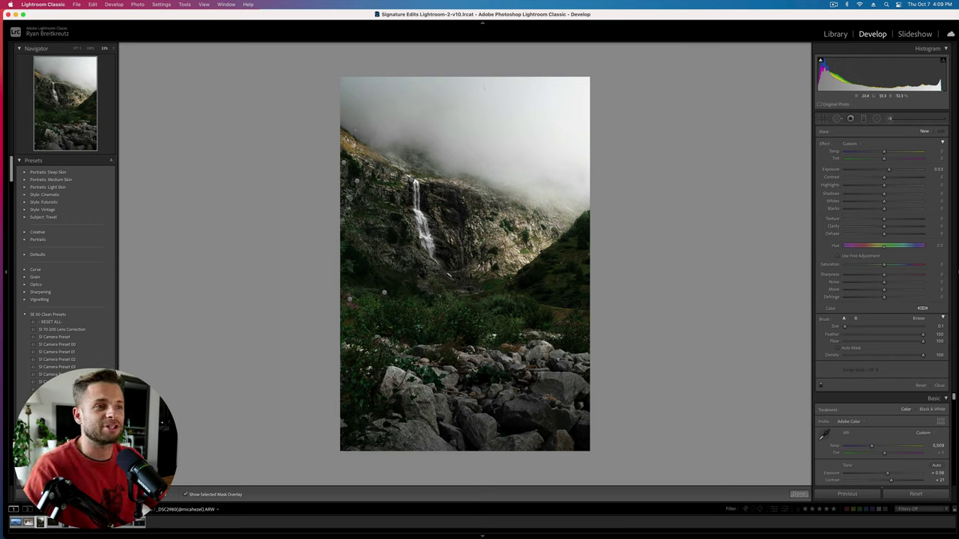
mouse_move(343, 126)
left_mouse_down()
mouse_move(379, 152)
mouse_move(418, 150)
mouse_move(451, 173)
mouse_move(589, 196)
left_mouse_up()
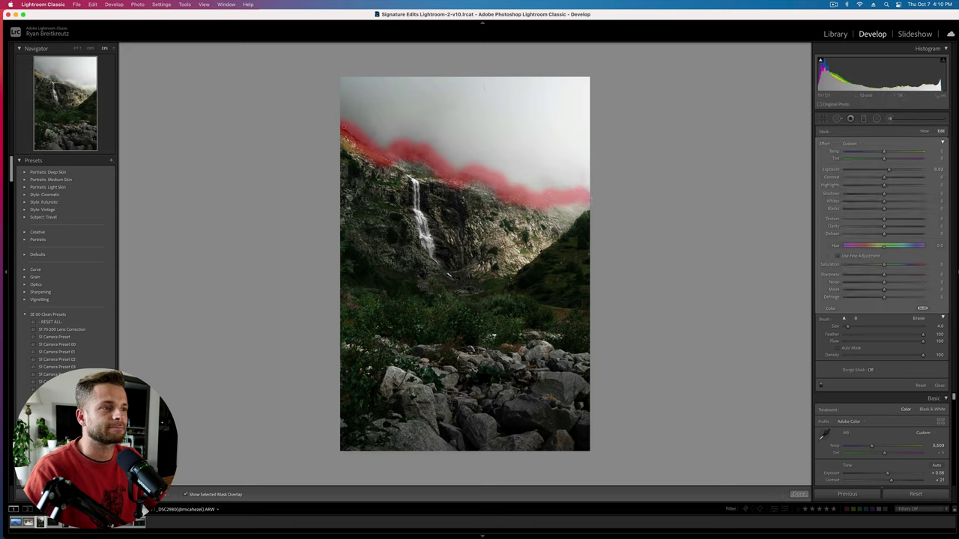
key("o")
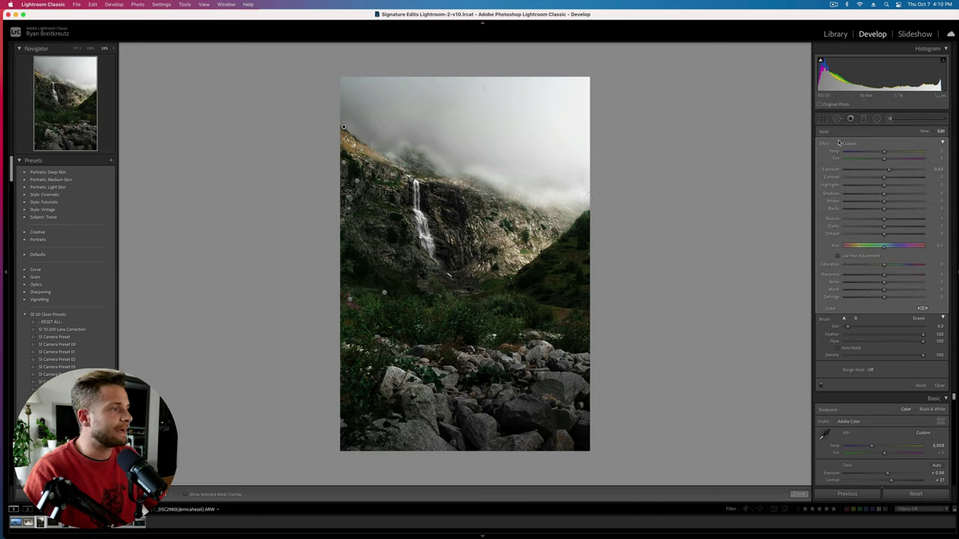
Step: Reset the ridge mask's effects, and set texture to 54, clarity to about 48, dehaze to 7 and blacks to about -15
double_click(825, 144)
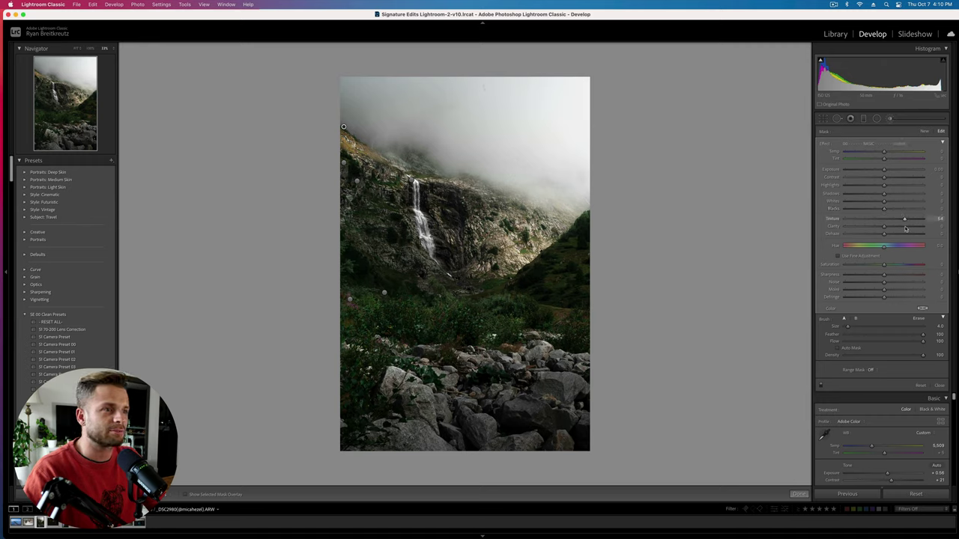
left_click_drag(905, 230, 871, 211)
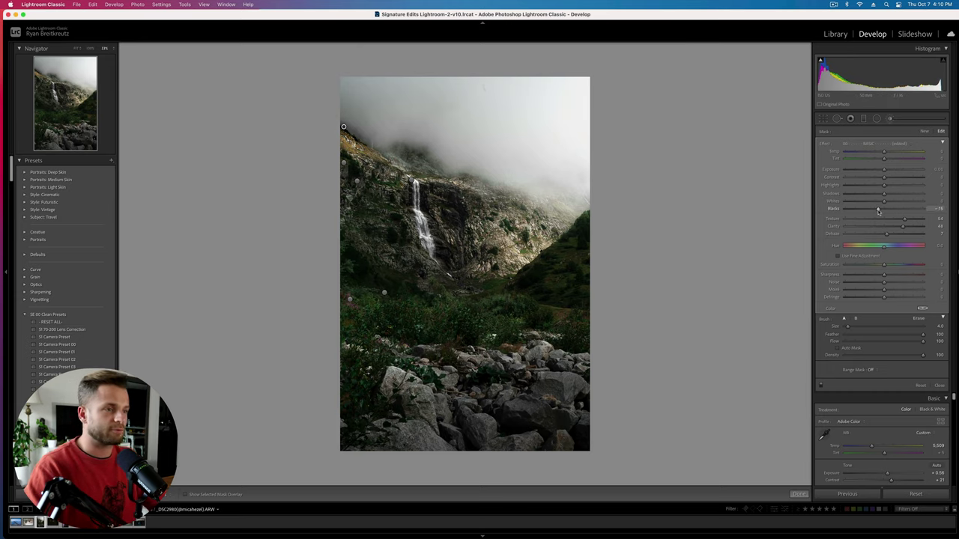
key("BackSpace")
key("super+z")
key("k")
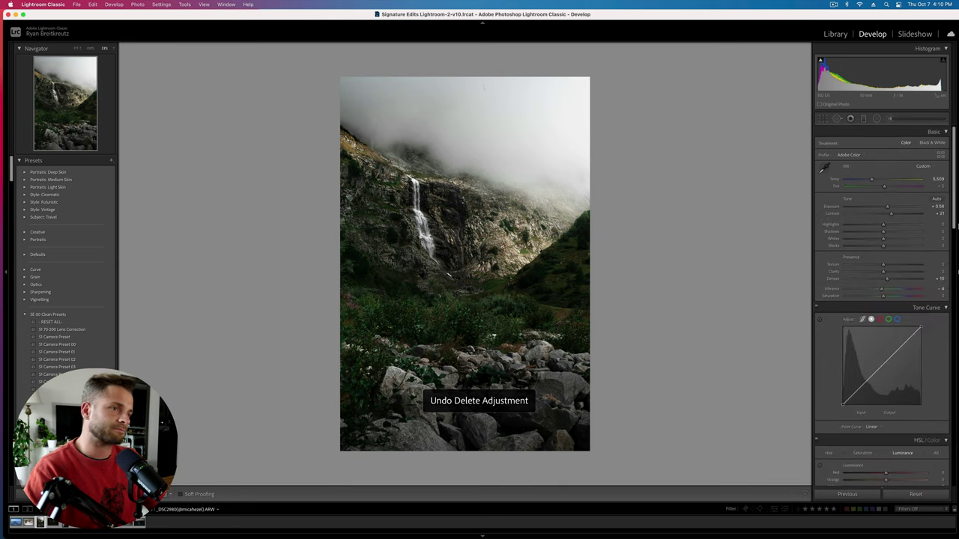
Step: Compare the waterfall photo with its original, and reduce the global contrast to about +8
key("backslash")
key("backslash")
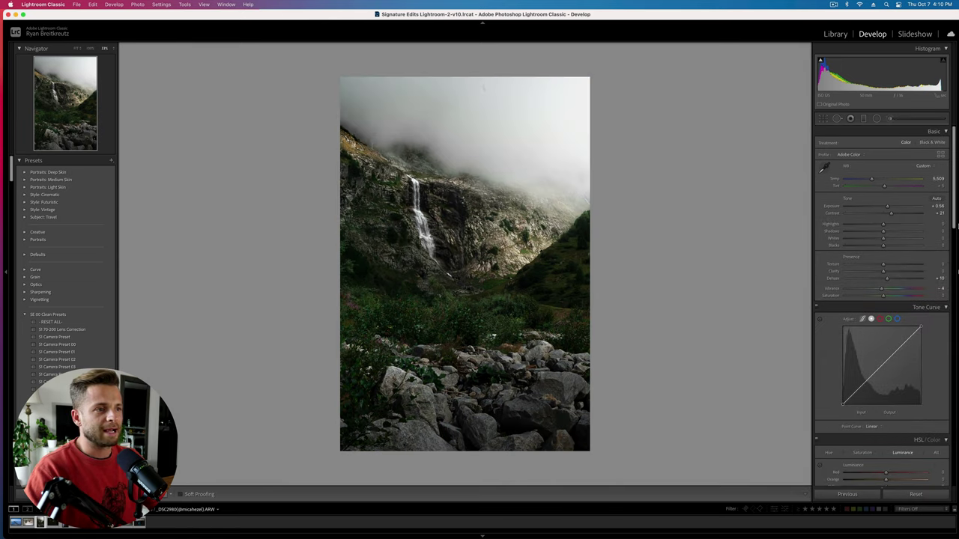
key("backslash")
key("backslash")
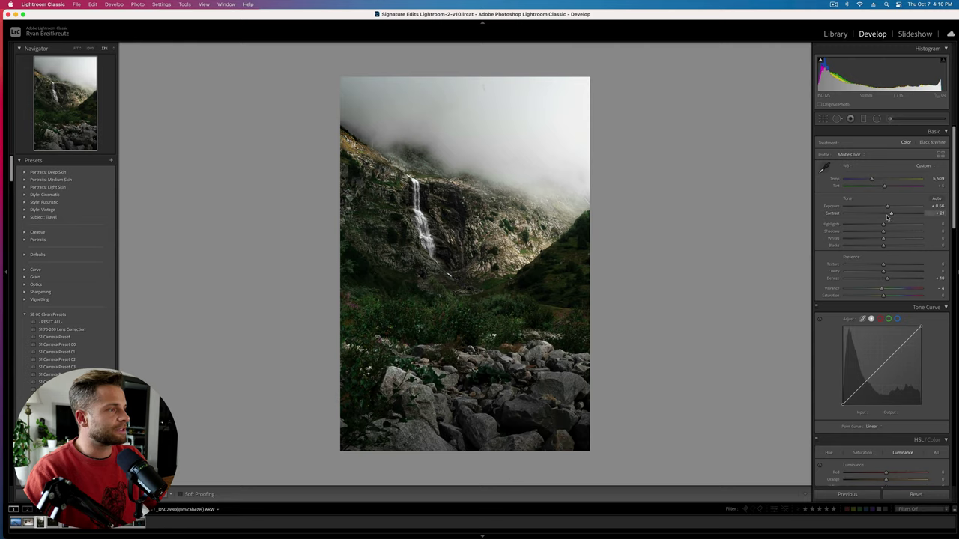
left_click_drag(891, 214, 886, 215)
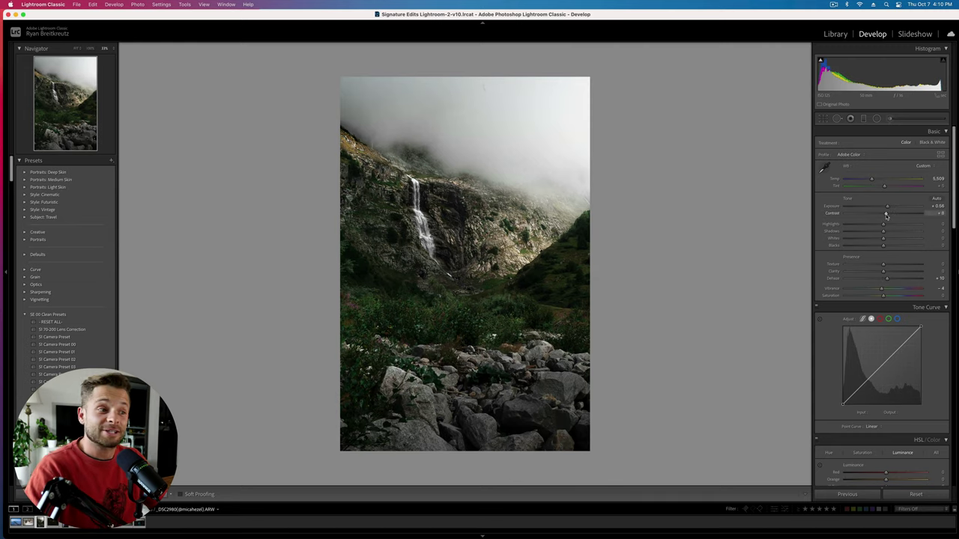
Step: Open the dark church interior photo, and set exposure to +2.60, highlights and whites to -100, shadows to +100 and blacks to about +28
key("Right")
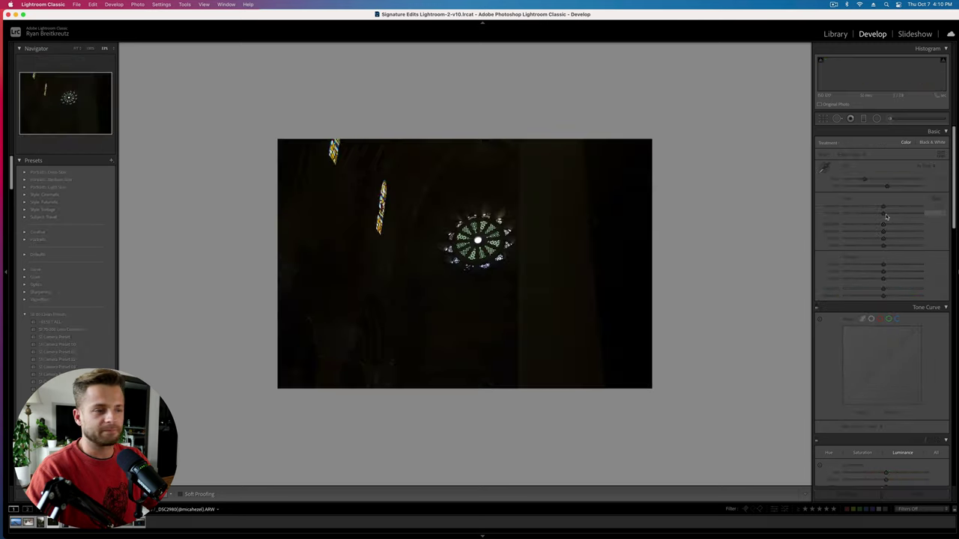
left_click_drag(883, 206, 773, 224)
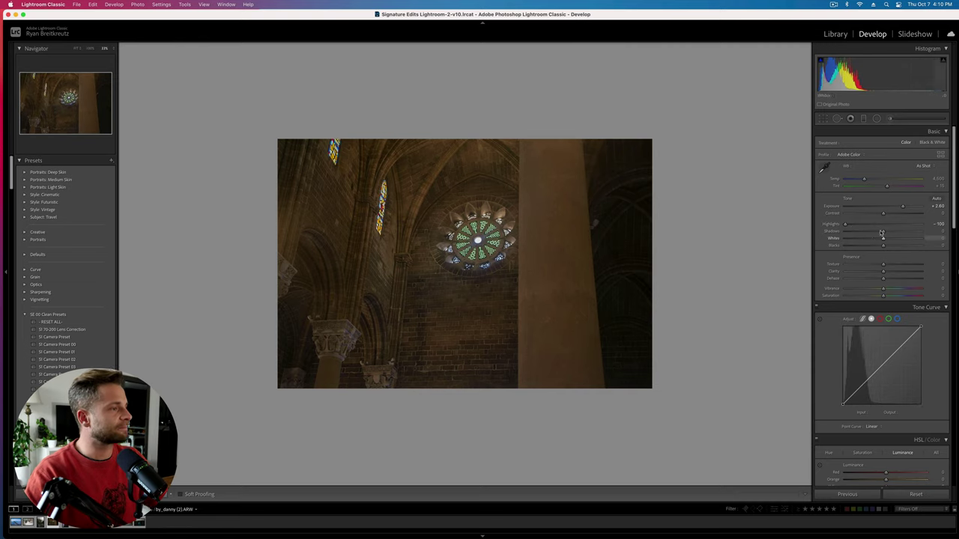
left_click_drag(884, 231, 894, 248)
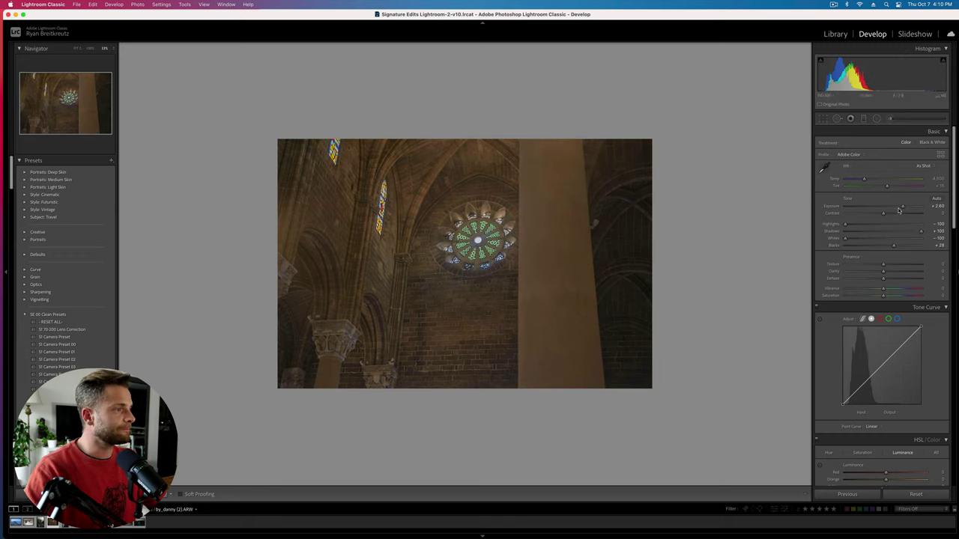
Step: Add three tone curve points that darken the shadows, hold the midtones, and place the highlights at about input 218, output 213
scroll(881, 356, "down", 2)
scroll(881, 356, "down", 2)
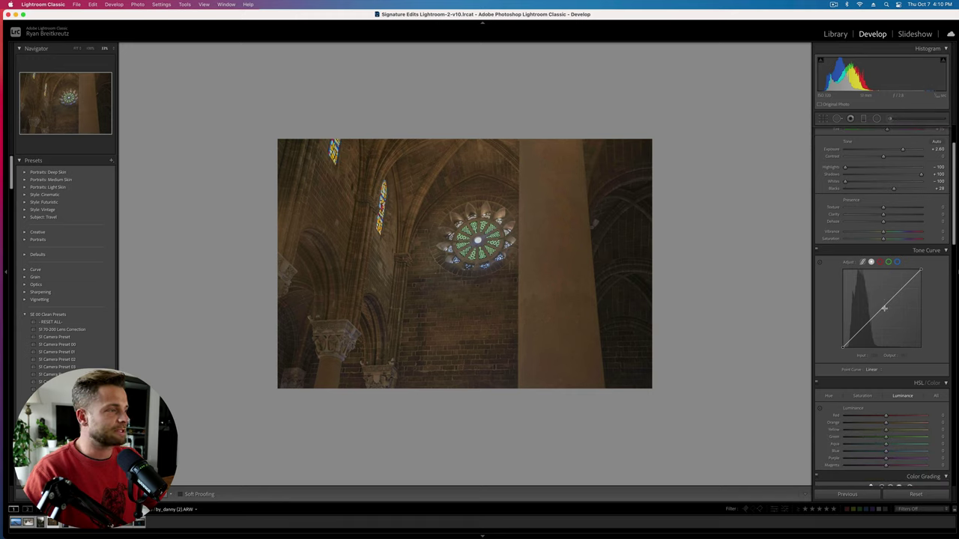
left_click(882, 312)
left_click(900, 291)
left_click(862, 331)
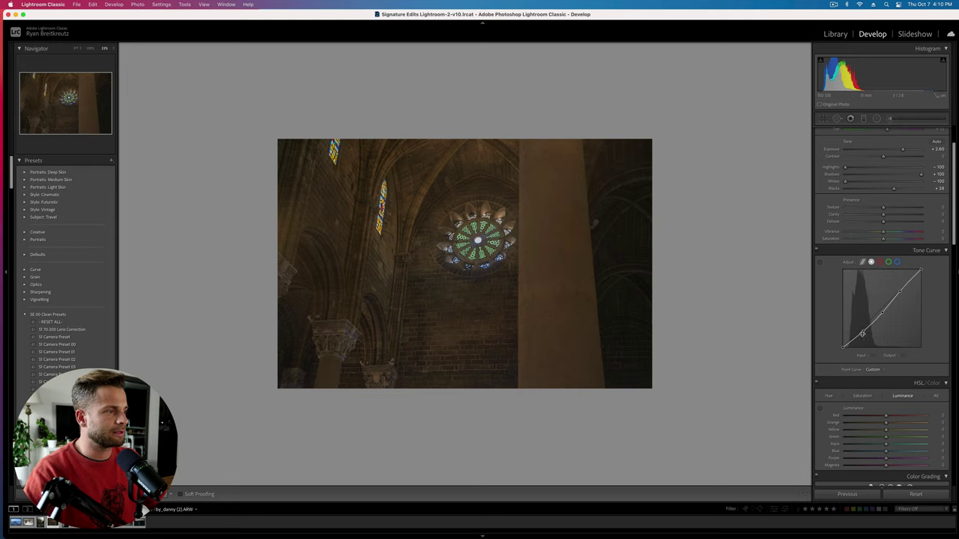
left_click_drag(864, 333, 870, 328)
mouse_move(900, 291)
left_mouse_down()
mouse_move(910, 311)
mouse_move(911, 282)
left_mouse_up()
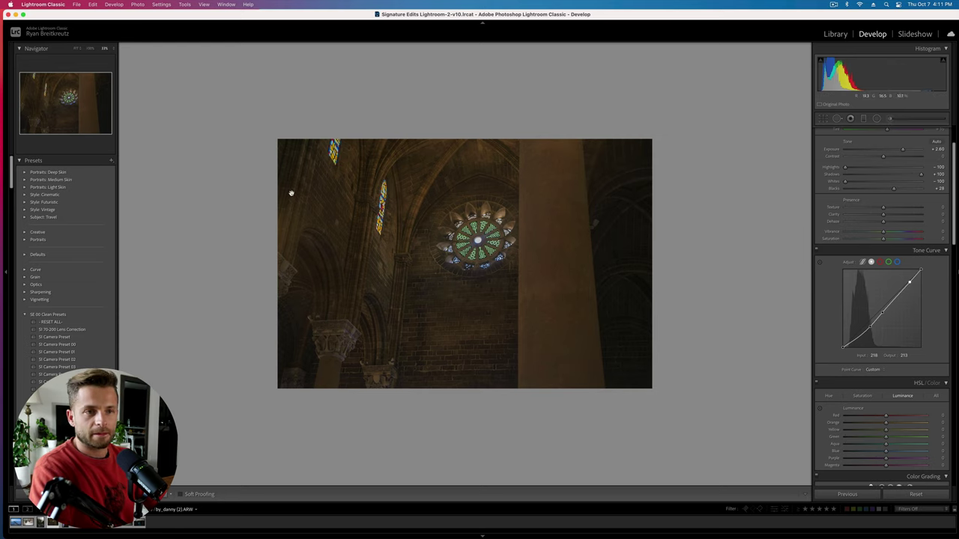
Step: Fit the church photo to the view and compare the edit with its original
left_click(76, 48)
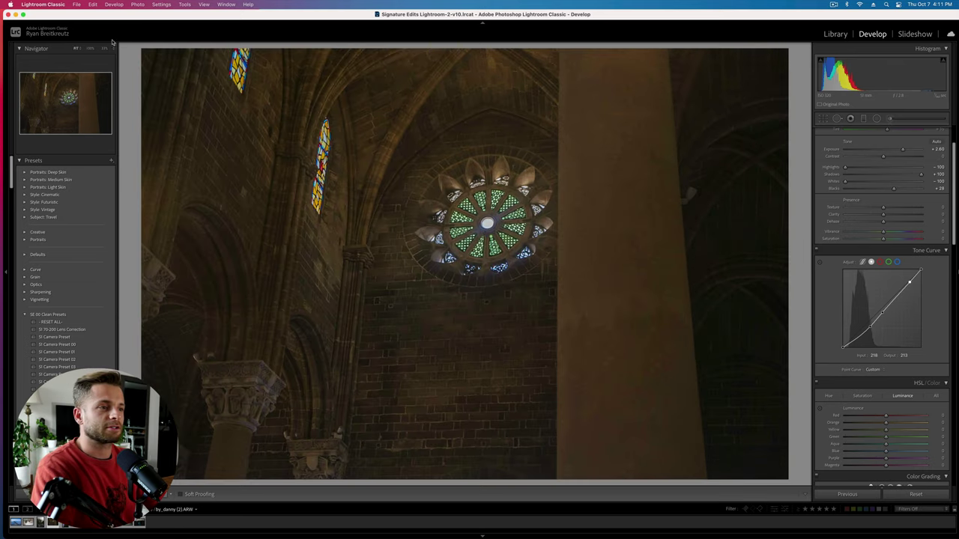
key("backslash")
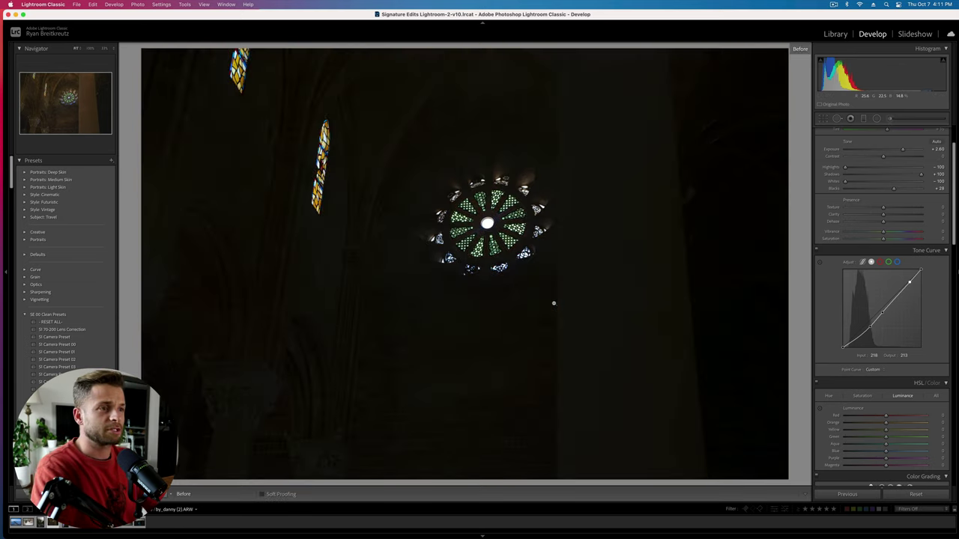
key("backslash")
key("backslash")
key("backslash")
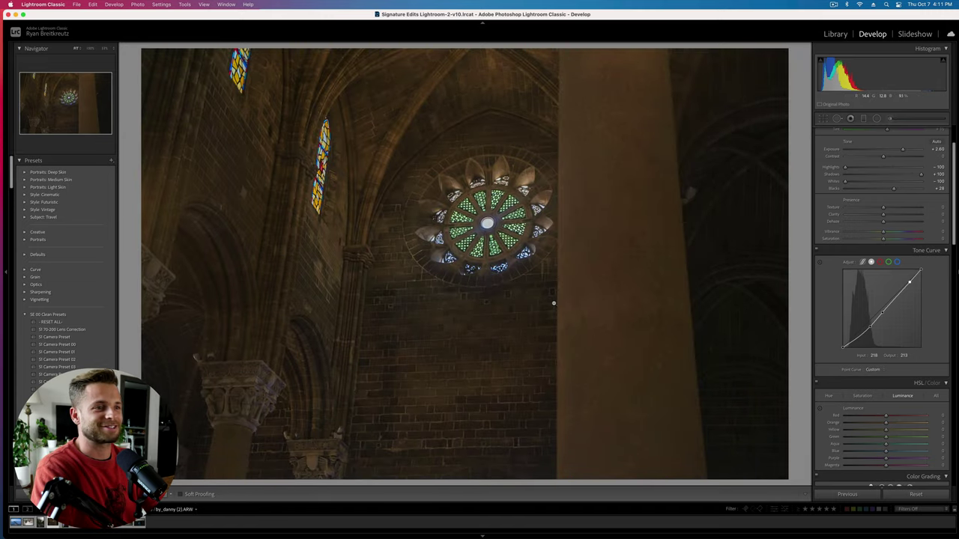
Step: Start a brightening brush mask, redo its first stroke, and paint over the carved capital and column in the lower-left part of the church photo
scroll(892, 150, "up", 3)
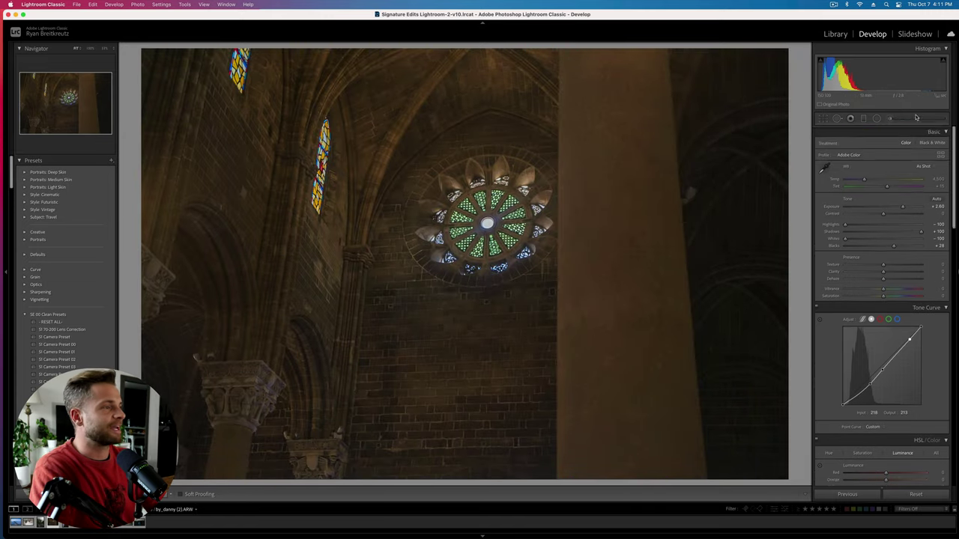
left_click(895, 121)
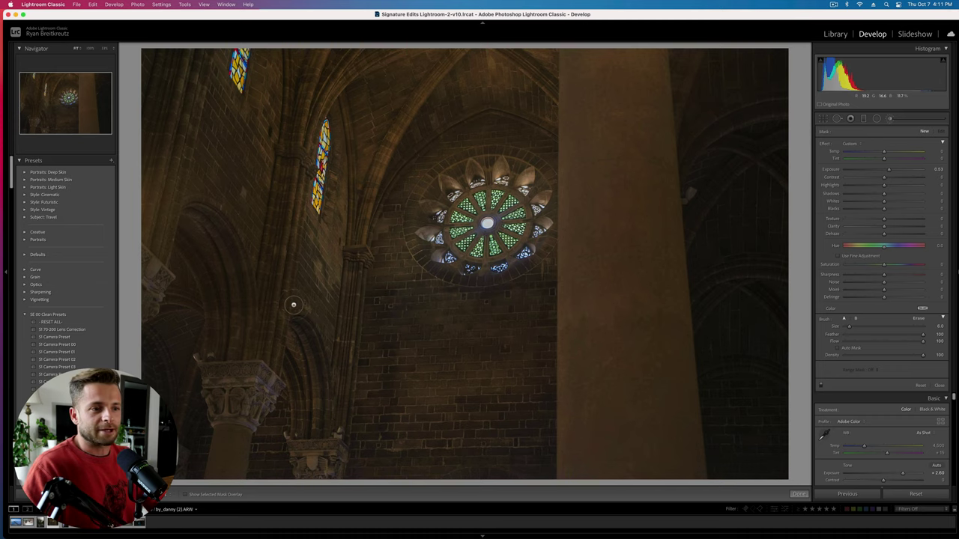
mouse_move(211, 381)
left_mouse_down()
mouse_move(230, 408)
mouse_move(267, 425)
mouse_move(234, 419)
mouse_move(234, 466)
left_mouse_up()
key("super+z")
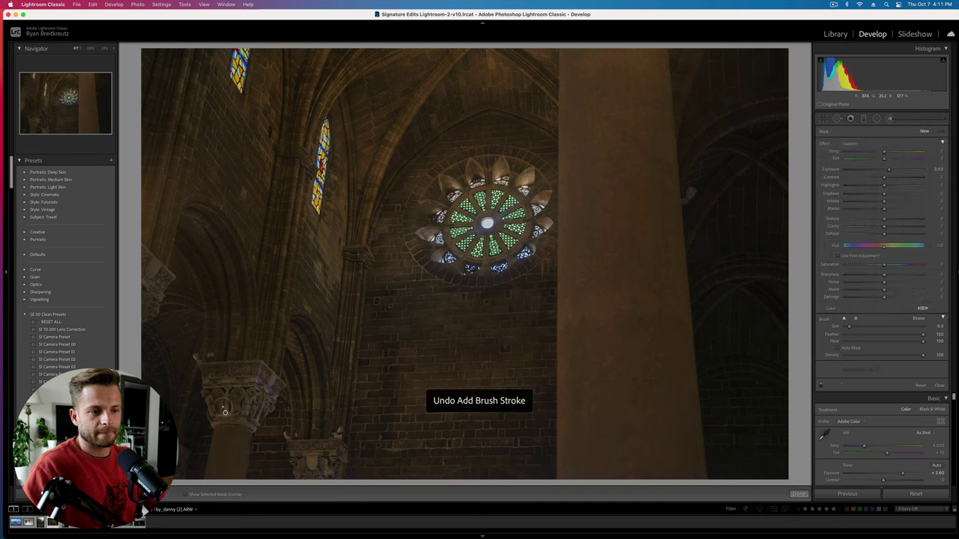
mouse_move(253, 402)
left_mouse_down()
mouse_move(228, 449)
mouse_move(228, 437)
mouse_move(230, 464)
left_mouse_up()
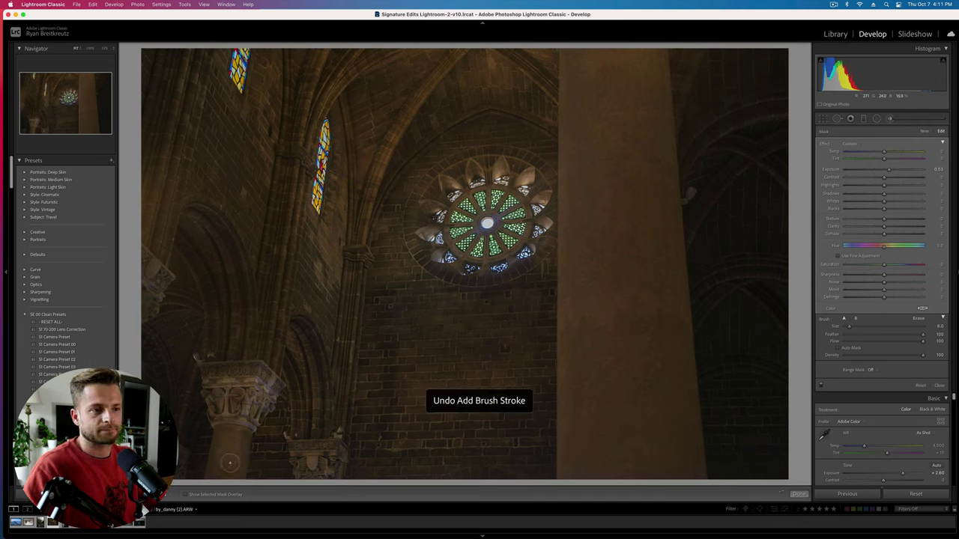
key("[")
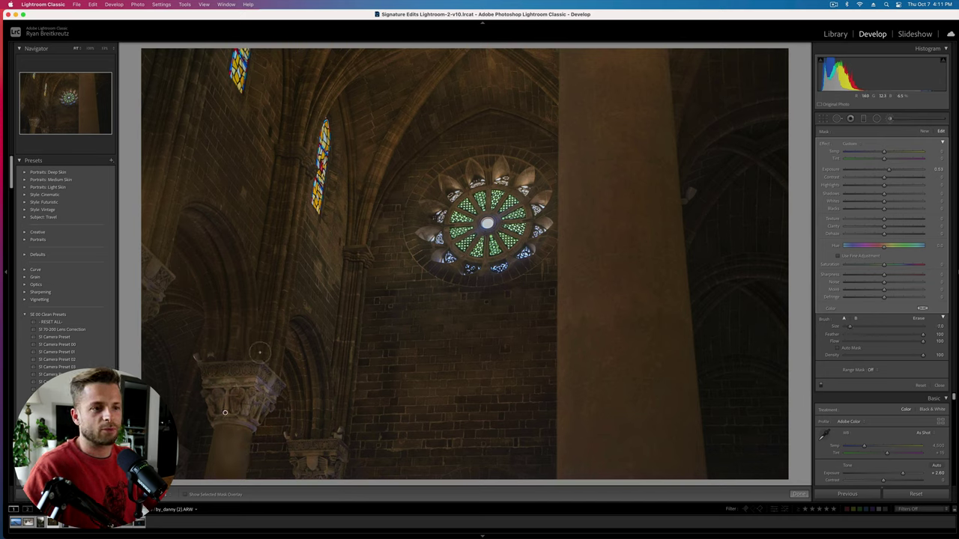
Step: Paint the brightening mask along the vault ribs, arches and slender columns, and down the large foreground pillar, resizing the brush to fit
mouse_move(262, 354)
left_mouse_down()
mouse_move(293, 120)
mouse_move(296, 131)
mouse_move(298, 50)
mouse_move(302, 105)
mouse_move(382, 51)
left_mouse_up()
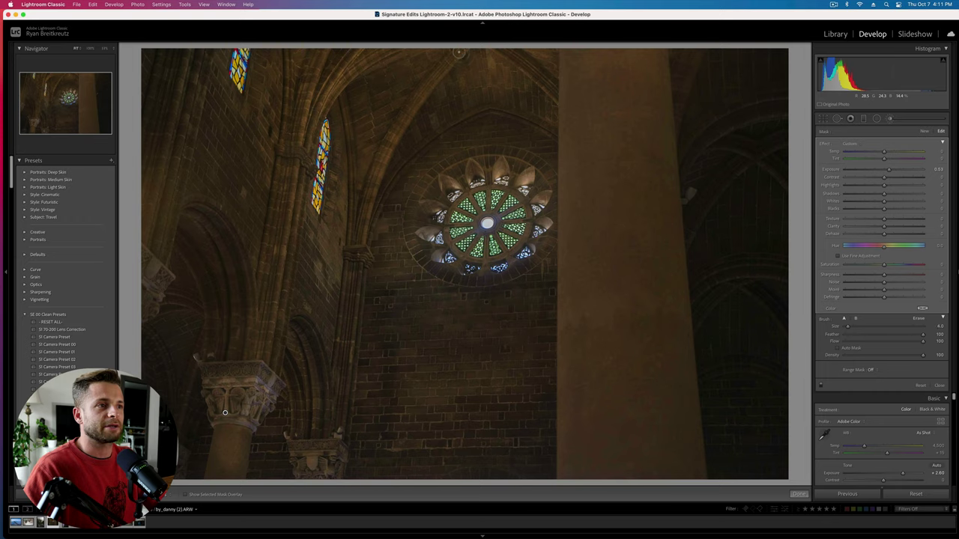
mouse_move(459, 53)
left_mouse_down()
mouse_move(402, 118)
mouse_move(355, 235)
left_mouse_up()
mouse_move(351, 98)
left_mouse_down()
mouse_move(353, 258)
mouse_move(337, 429)
left_mouse_up()
mouse_move(297, 350)
left_mouse_down()
mouse_move(292, 340)
mouse_move(325, 471)
left_mouse_up()
mouse_move(185, 232)
left_mouse_down()
mouse_move(227, 278)
mouse_move(231, 349)
left_mouse_up()
mouse_move(143, 298)
left_mouse_down()
mouse_move(142, 182)
mouse_move(181, 44)
left_mouse_up()
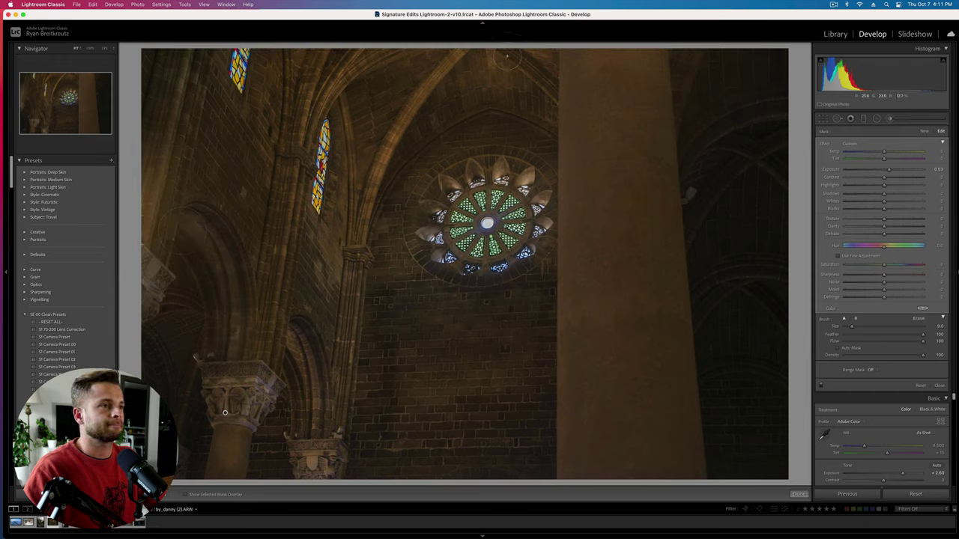
left_click_drag(503, 50, 558, 103)
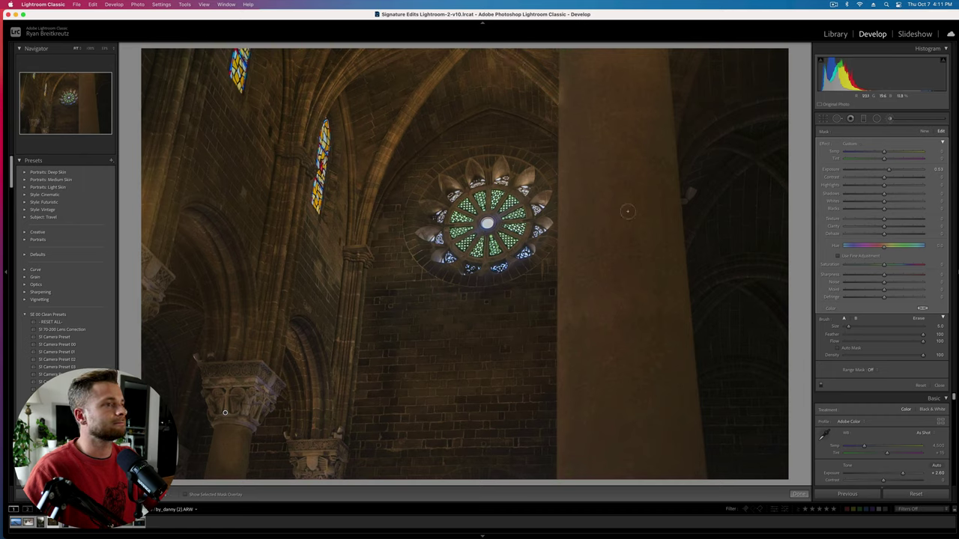
scroll(627, 211, "up", 5)
mouse_move(599, 78)
left_mouse_down()
mouse_move(598, 233)
mouse_move(614, 70)
mouse_move(625, 132)
mouse_move(633, 380)
mouse_move(613, 288)
mouse_move(601, 401)
mouse_move(634, 513)
left_mouse_up()
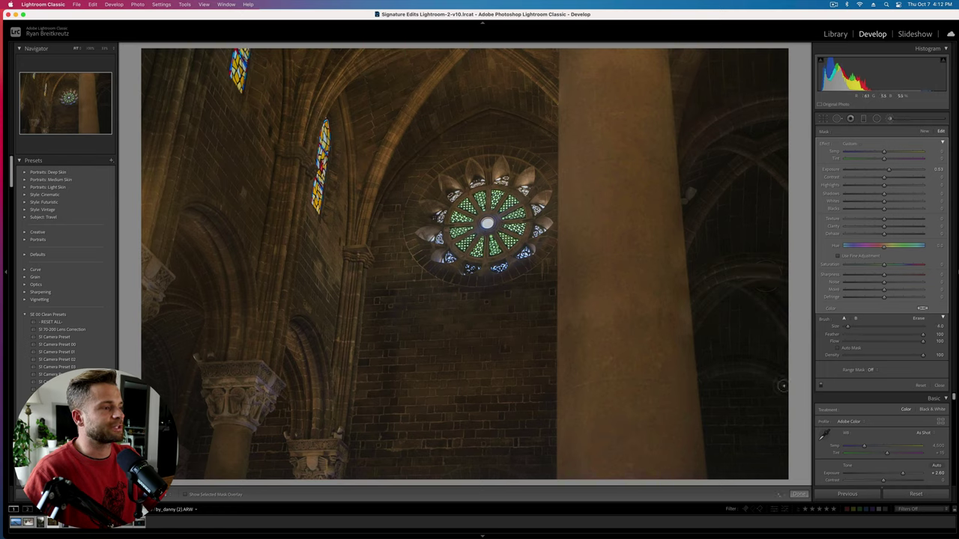
Step: Check the brightening mask's coverage and compare the church photo with and without it
key("o")
key("o")
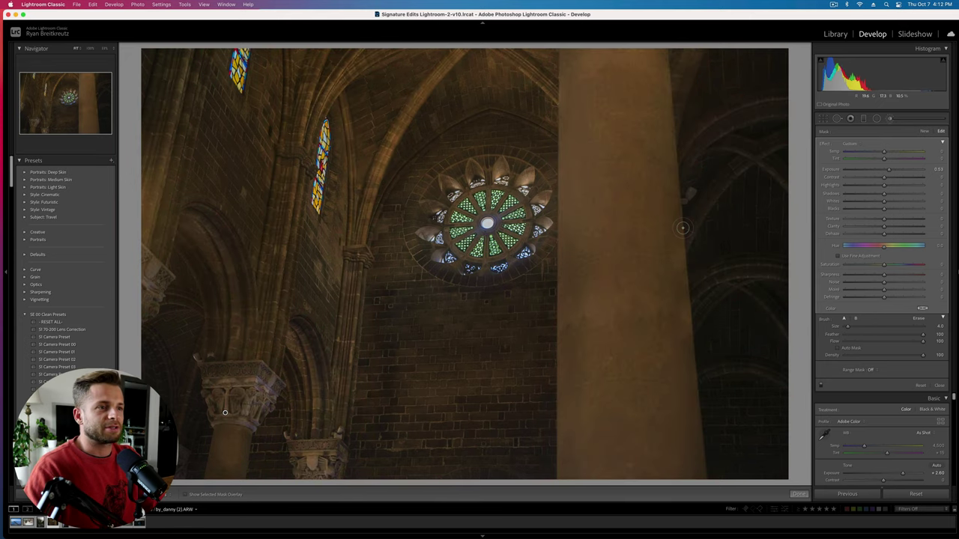
key("Delete")
key("super+z")
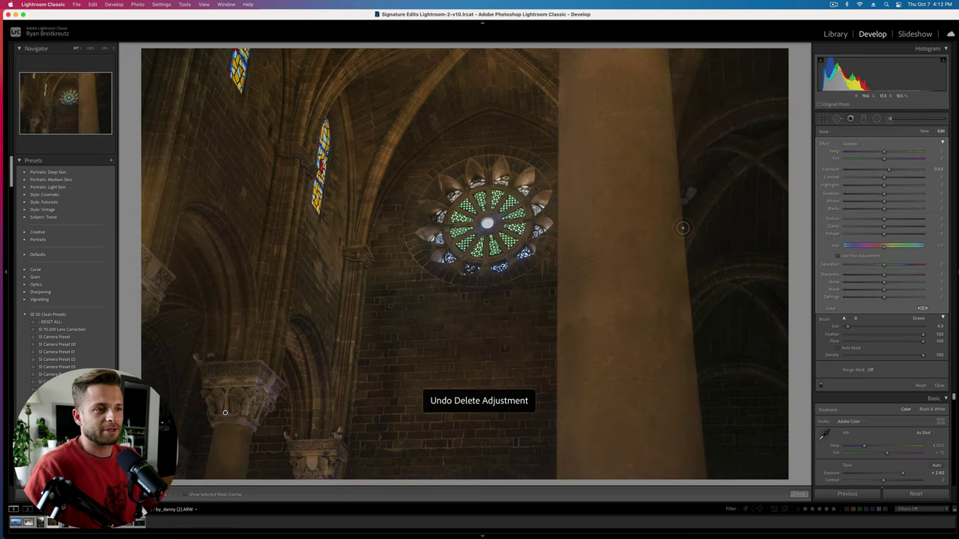
Step: Create a second brush mask with exposure about -0.33 and paint the shadowed edges beside the arches and columns, undoing an unwanted stroke
left_click(925, 132)
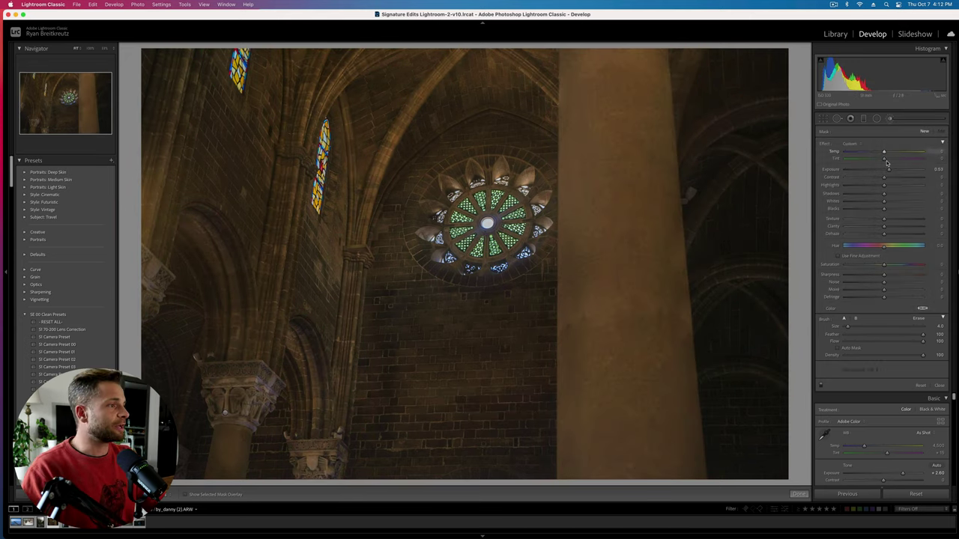
left_click(881, 170)
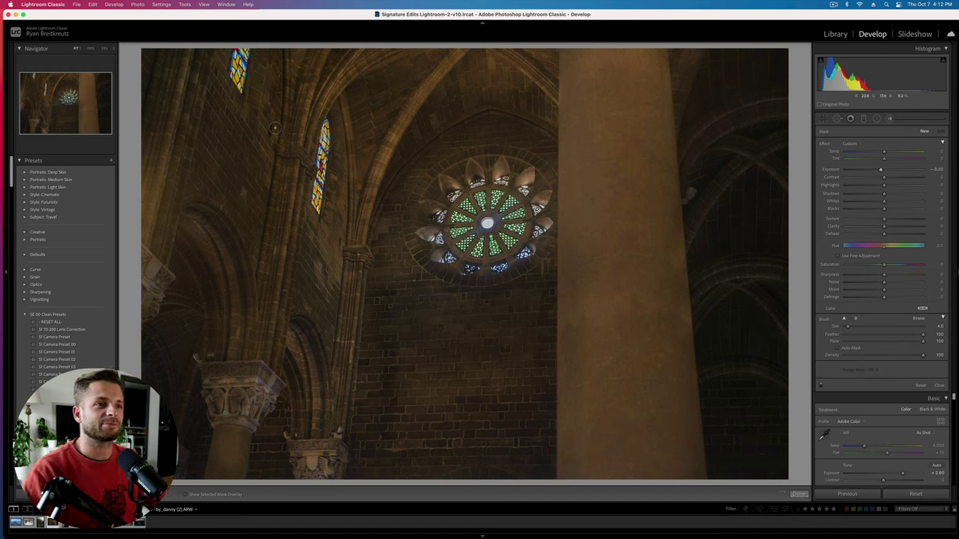
left_click(307, 275)
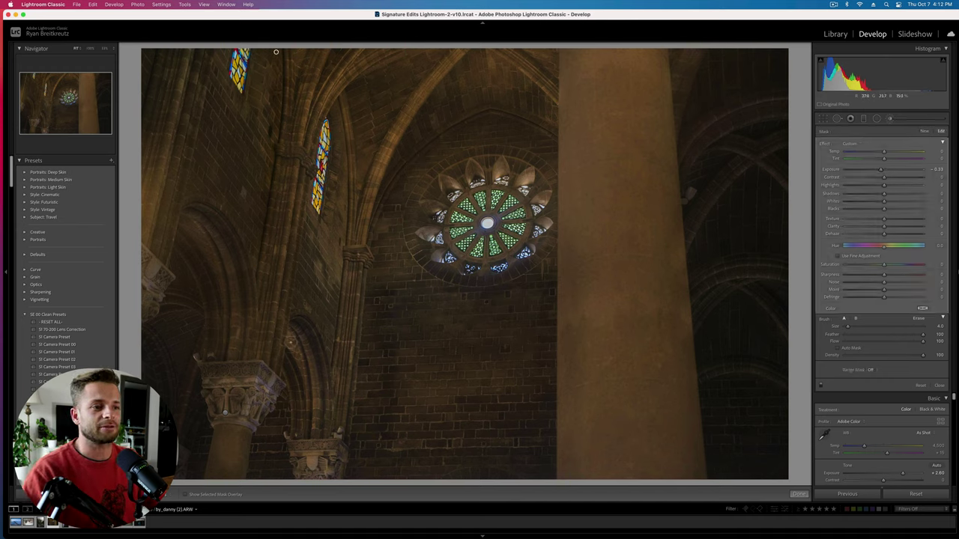
left_click_drag(291, 342, 307, 192)
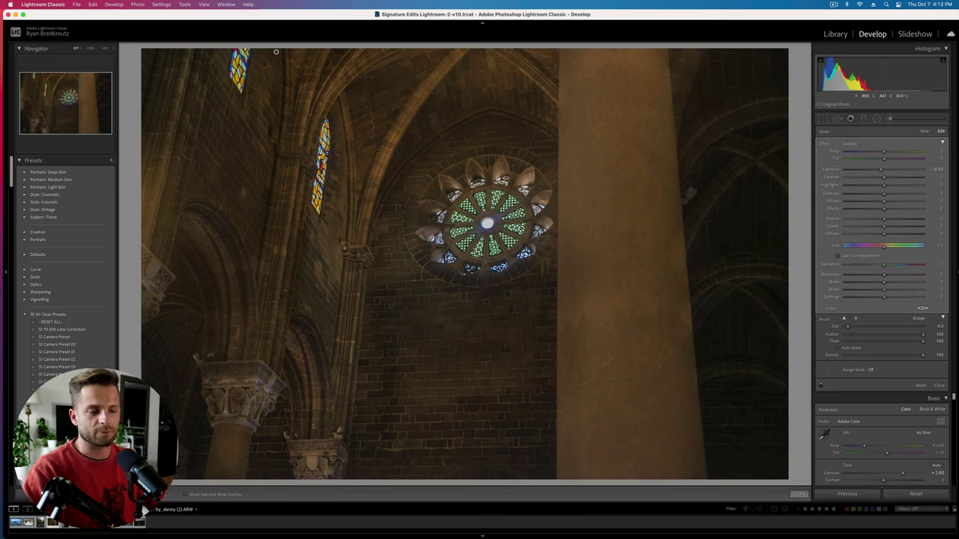
key("super+z")
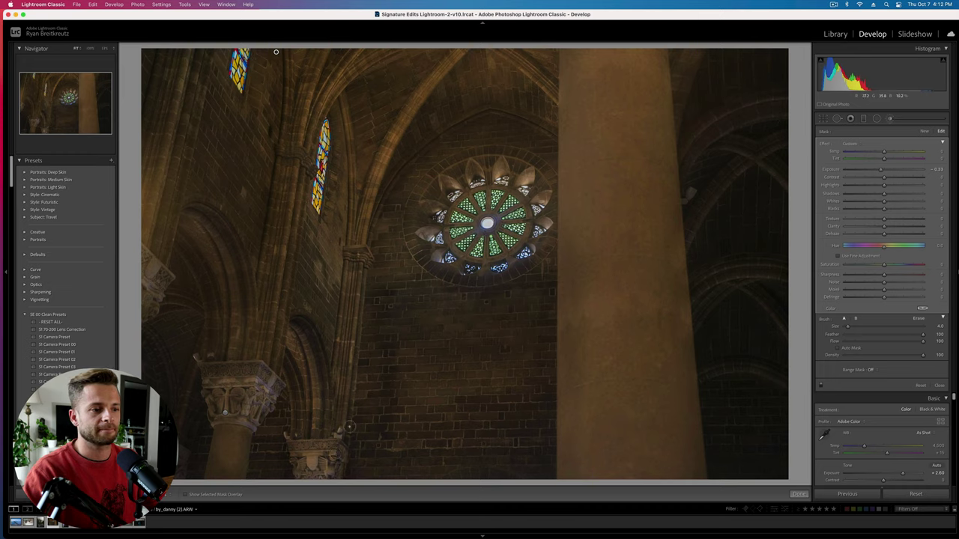
left_click(370, 262)
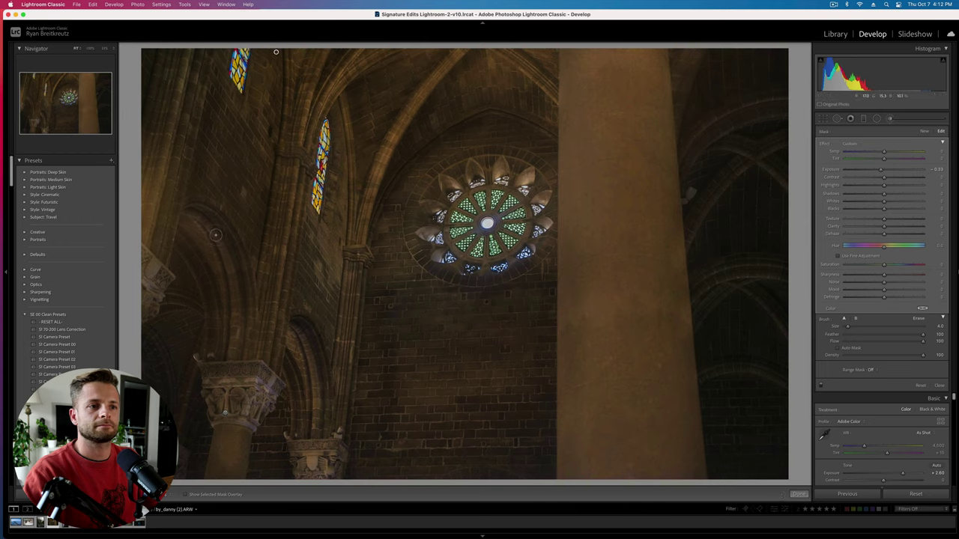
Step: Extend the darkening mask over the side arches, recesses behind the large pillar and gaps around the rose window, using the overlay to check coverage
mouse_move(198, 210)
left_mouse_down()
mouse_move(224, 236)
mouse_move(239, 338)
left_mouse_up()
key("o")
key("o")
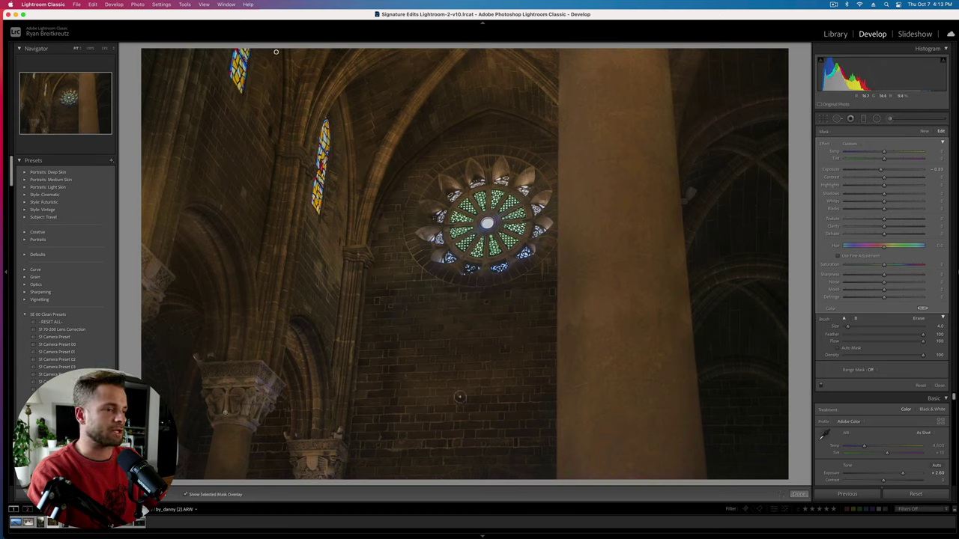
key("o")
key("o")
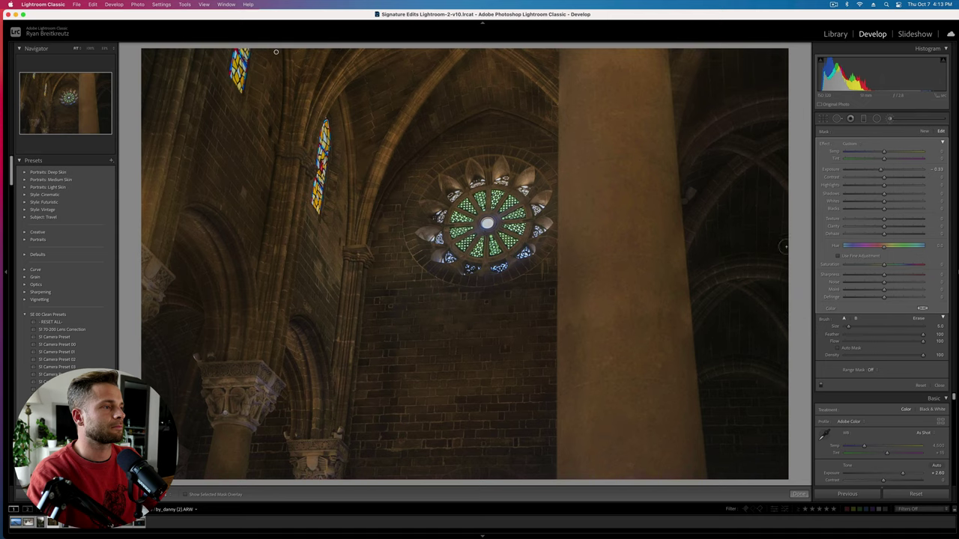
key("o")
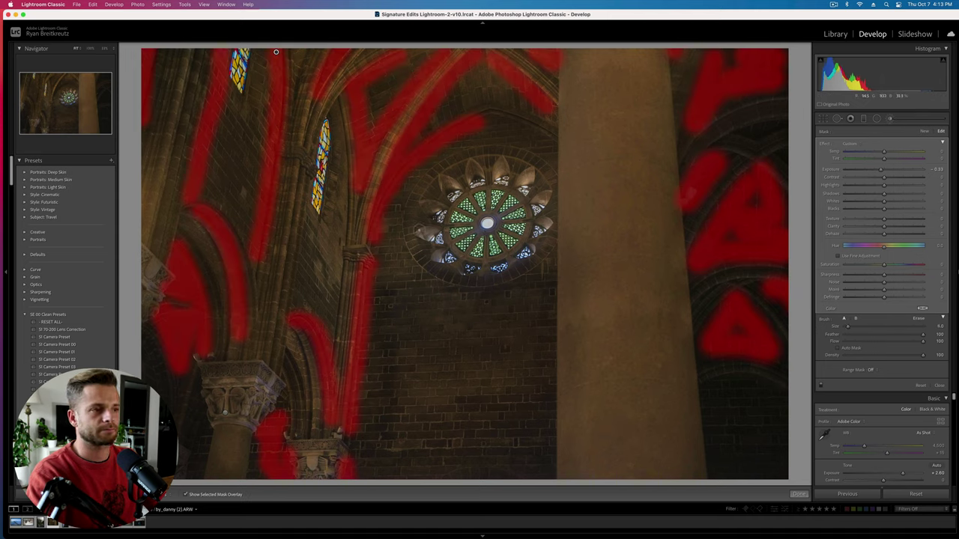
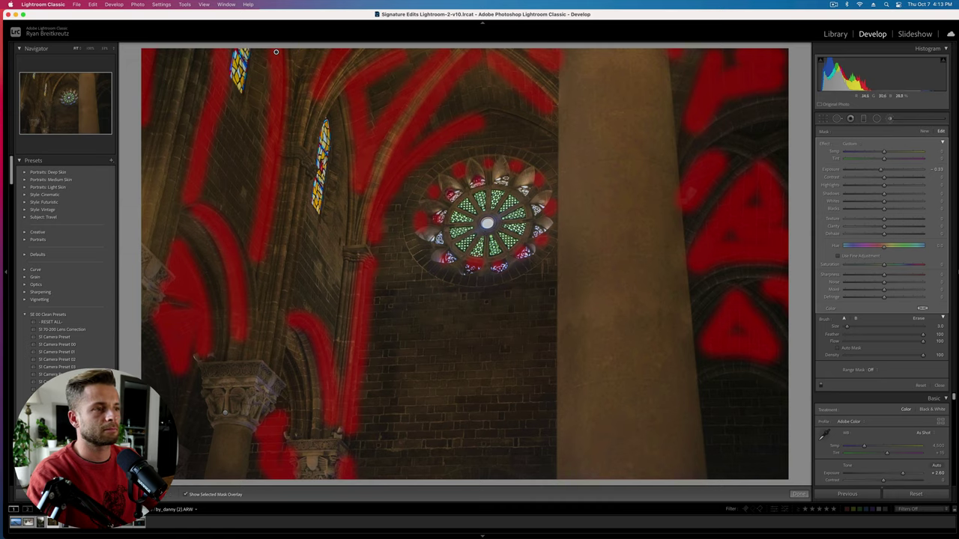
key("o")
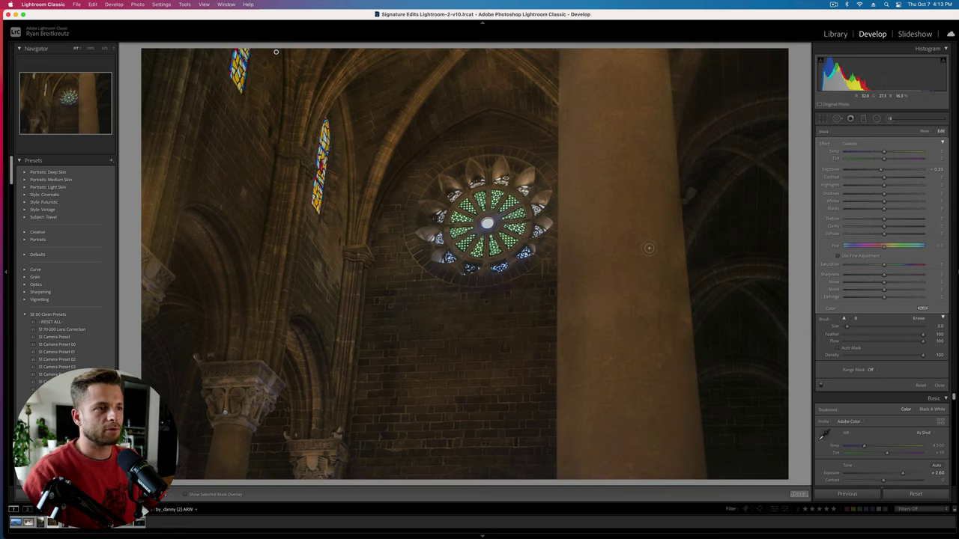
Step: Compare the photo with and without the darkening mask, and lower the mask's shadows while easing its exposure reduction
key("Delete")
key("super+z")
key("Delete")
key("super+z")
left_click_drag(880, 195, 870, 195)
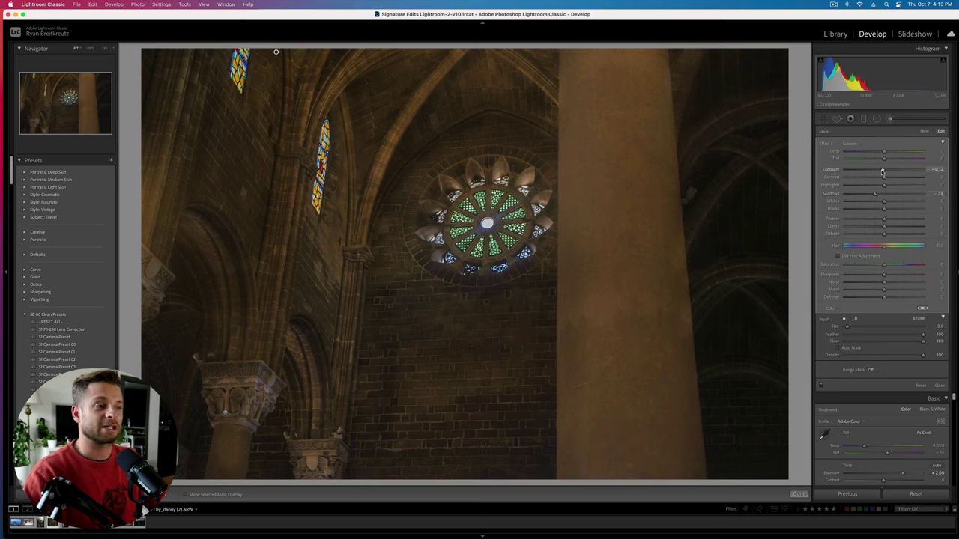
Step: Create a third brush mask over the narrow stained-glass window and the rose window, with texture, clarity and dehaze at 17
left_click(925, 132)
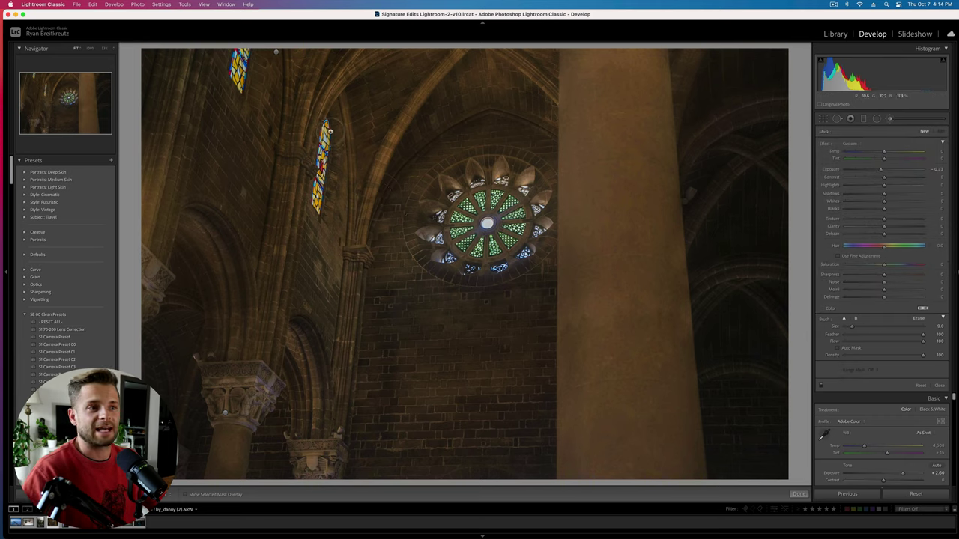
left_click_drag(327, 129, 306, 201)
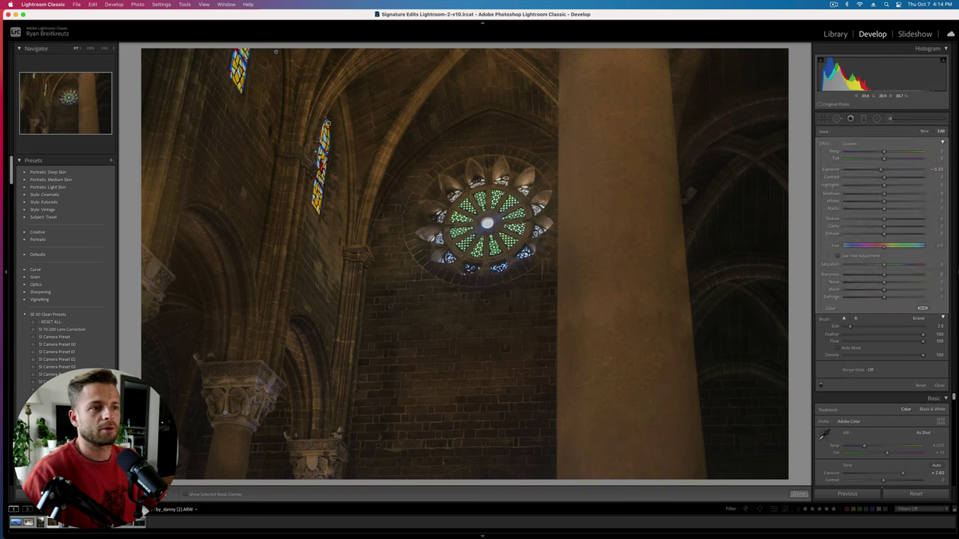
mouse_move(459, 231)
left_mouse_down()
mouse_move(477, 211)
mouse_move(508, 232)
mouse_move(457, 215)
mouse_move(518, 194)
left_mouse_up()
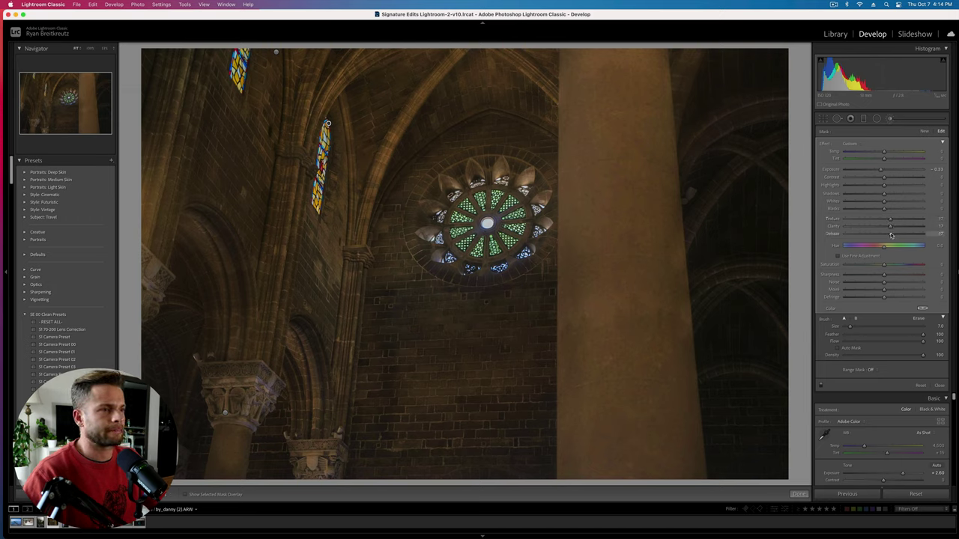
left_click(890, 233)
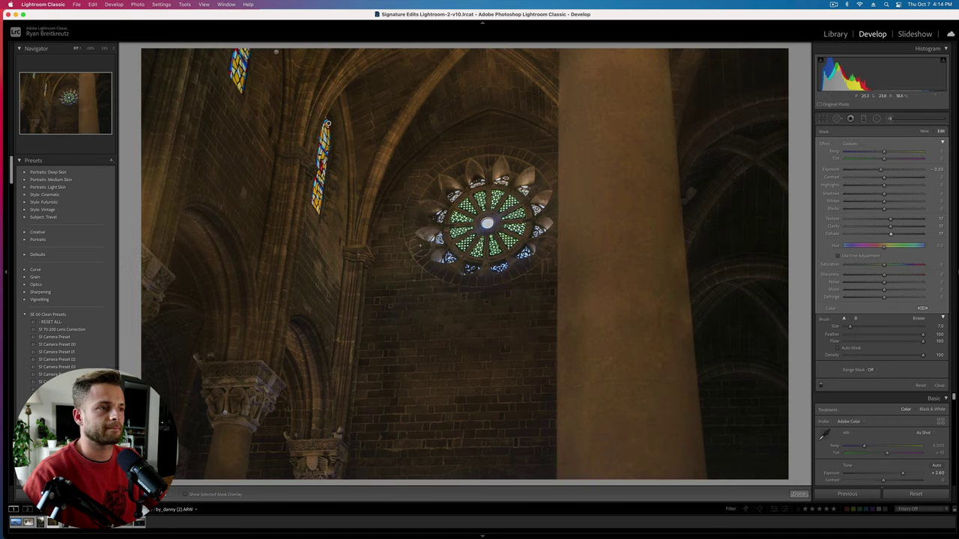
Step: Extend the detail mask over the vault ribs, columns and arches around the windows, varying the brush size
scroll(255, 356, "up", 5)
mouse_move(261, 313)
left_mouse_down()
mouse_move(279, 213)
mouse_move(334, 58)
left_mouse_up()
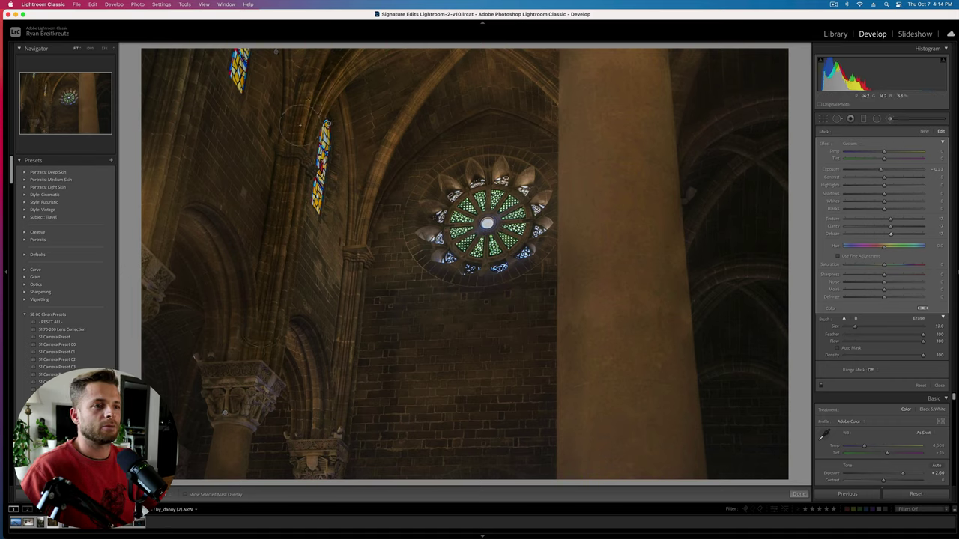
left_click_drag(213, 233, 234, 284)
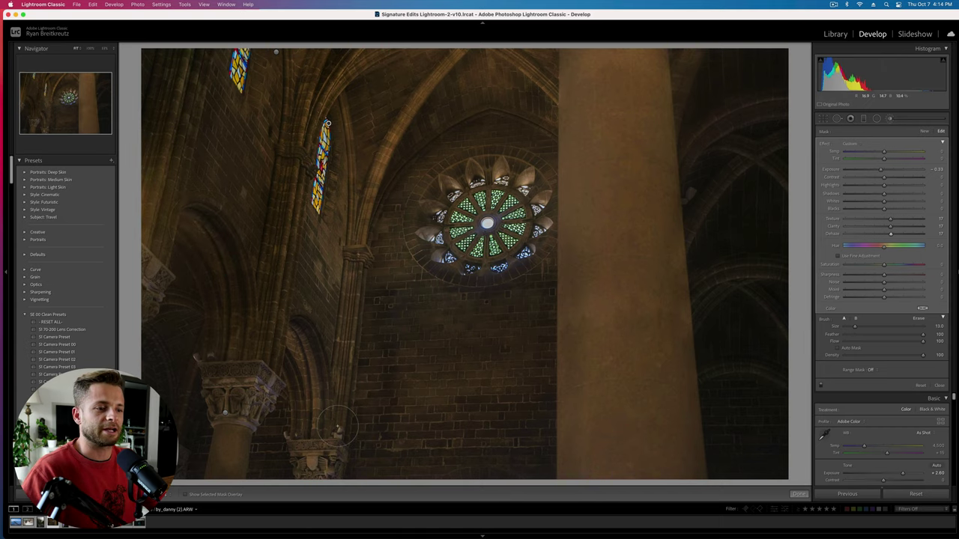
scroll(376, 200, "down", 4)
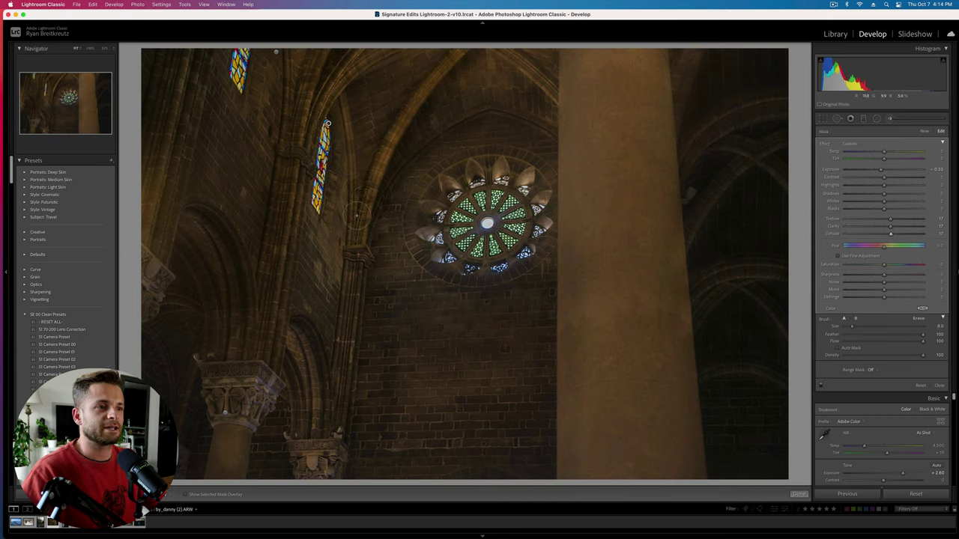
scroll(357, 216, "down", 2)
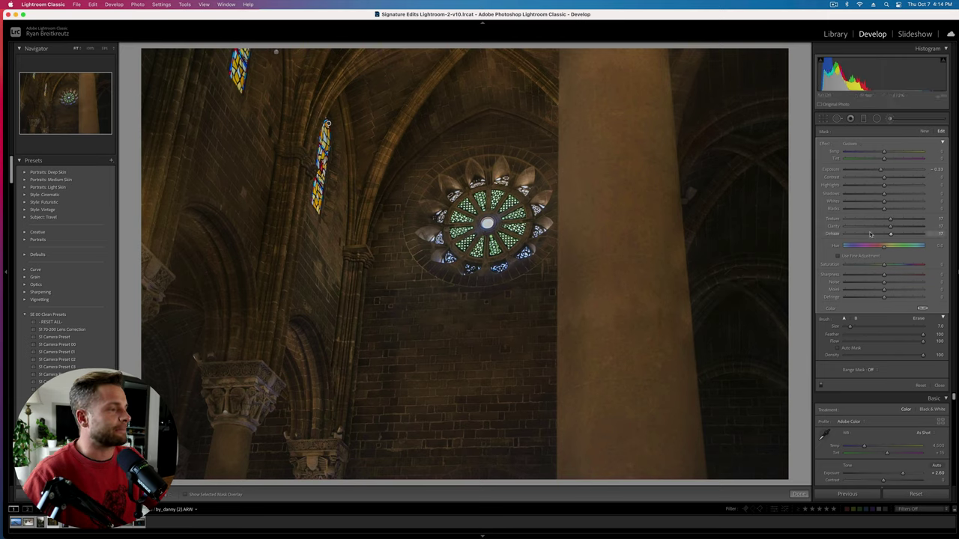
Step: Set the detail mask's exposure to about -0.03, highlights 19, shadows -19, whites 25 and blacks -5, and compare the photo with and without it
key("o")
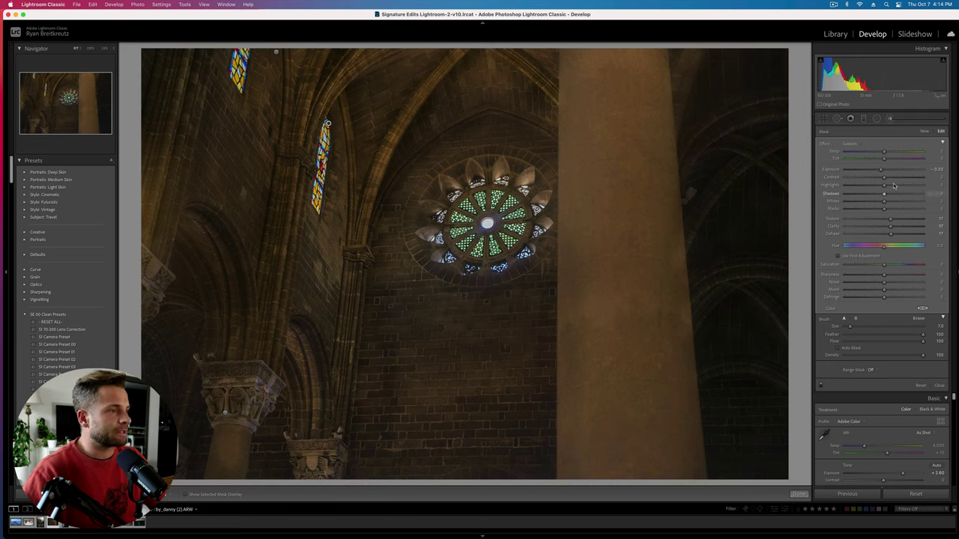
left_click_drag(882, 170, 882, 210)
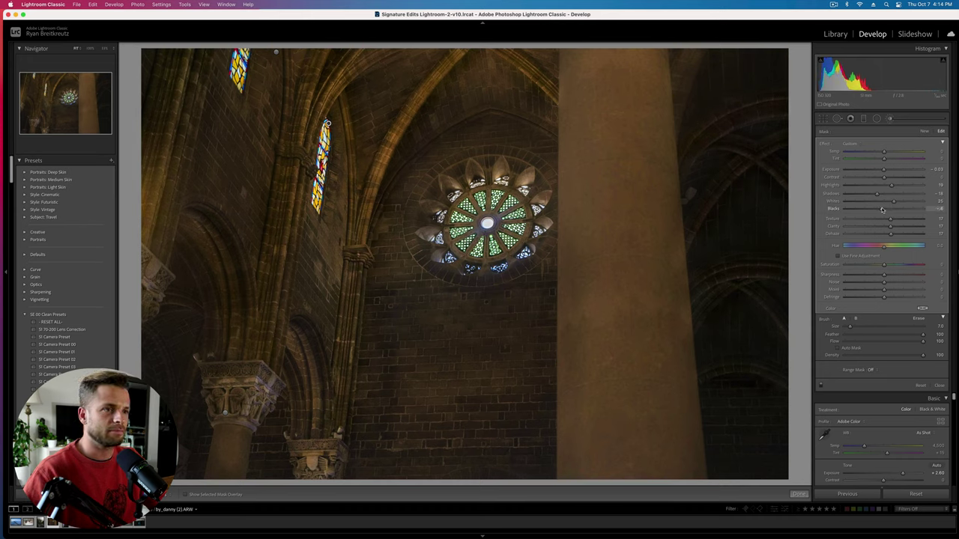
key("BackSpace")
key("super+z")
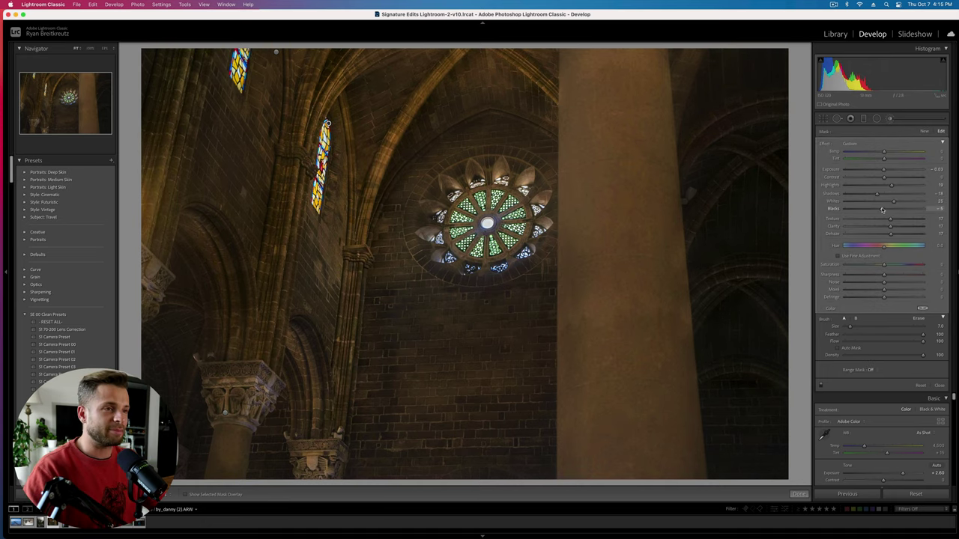
Step: Create a new brush mask over the brick wall below the rose window, with lowered exposure, texture -16, clarity -17 and dehaze -17
left_click(924, 132)
left_click(878, 227)
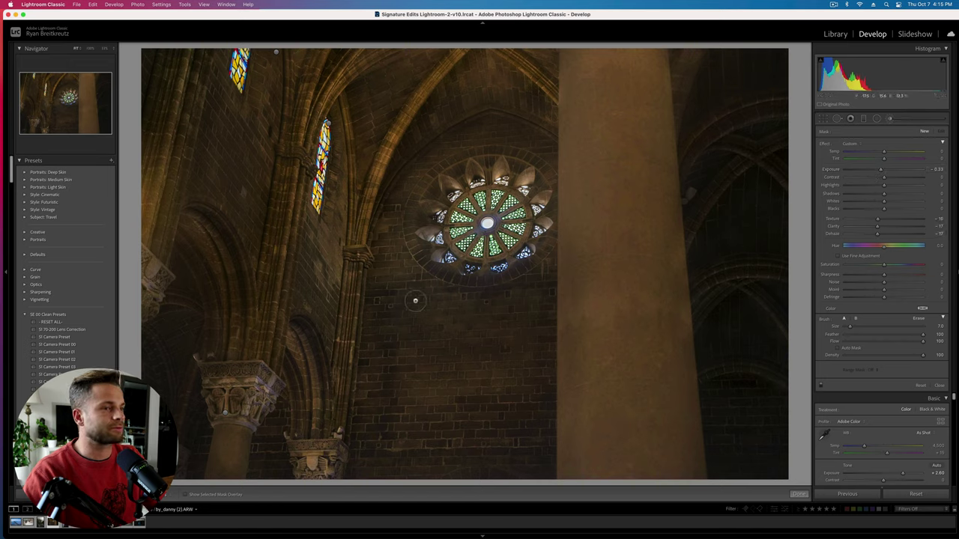
scroll(414, 354, "up", 5)
mouse_move(407, 347)
left_mouse_down()
mouse_move(408, 425)
mouse_move(425, 389)
mouse_move(474, 434)
left_mouse_up()
scroll(450, 412, "down", 5)
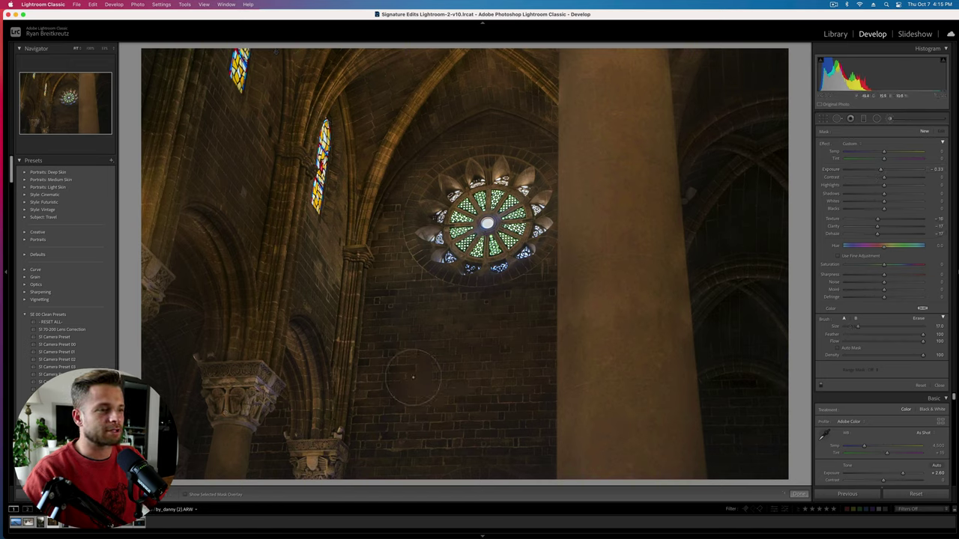
left_click_drag(413, 385, 411, 306)
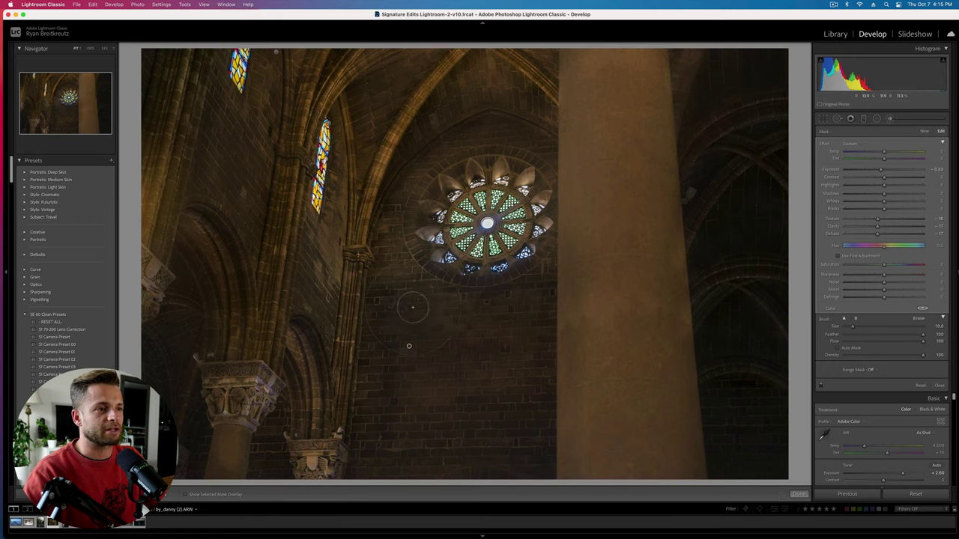
Step: Set the softening mask's shadows to -19, blacks to about -16 and dehaze to -2, and extend it over the wall around the rose window
left_click(877, 209)
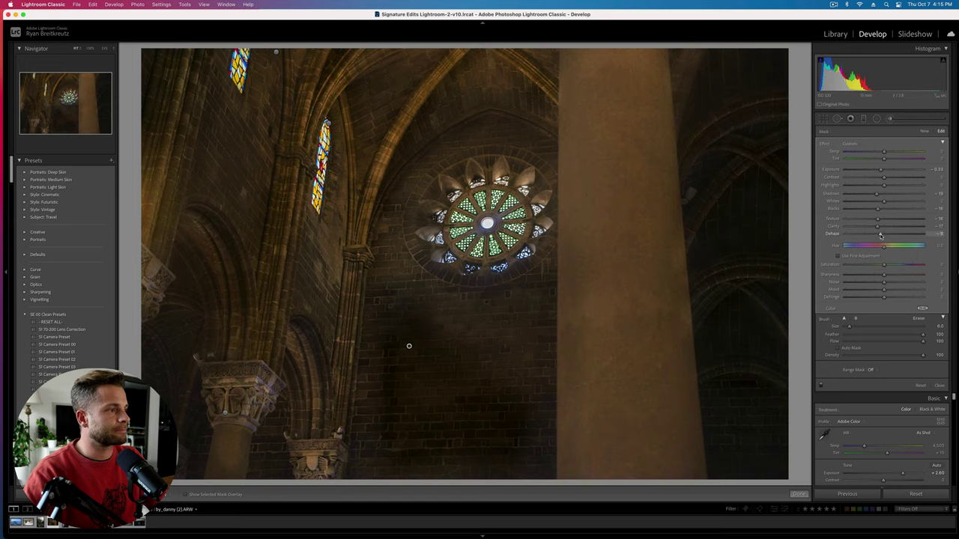
left_click_drag(881, 236, 883, 235)
scroll(486, 343, "up", 5)
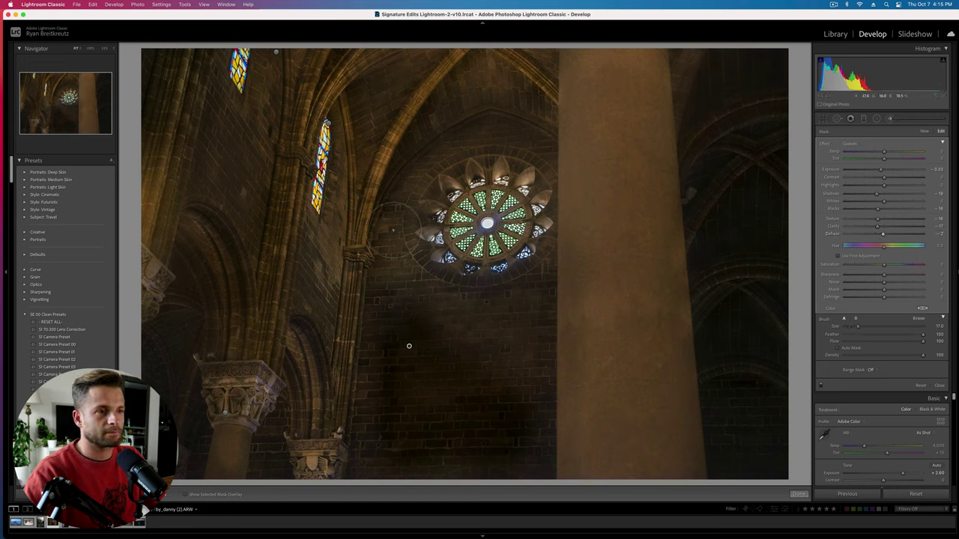
scroll(393, 230, "down", 5)
mouse_move(393, 218)
left_mouse_down()
mouse_move(376, 328)
mouse_move(375, 440)
mouse_move(371, 395)
mouse_move(361, 425)
left_mouse_up()
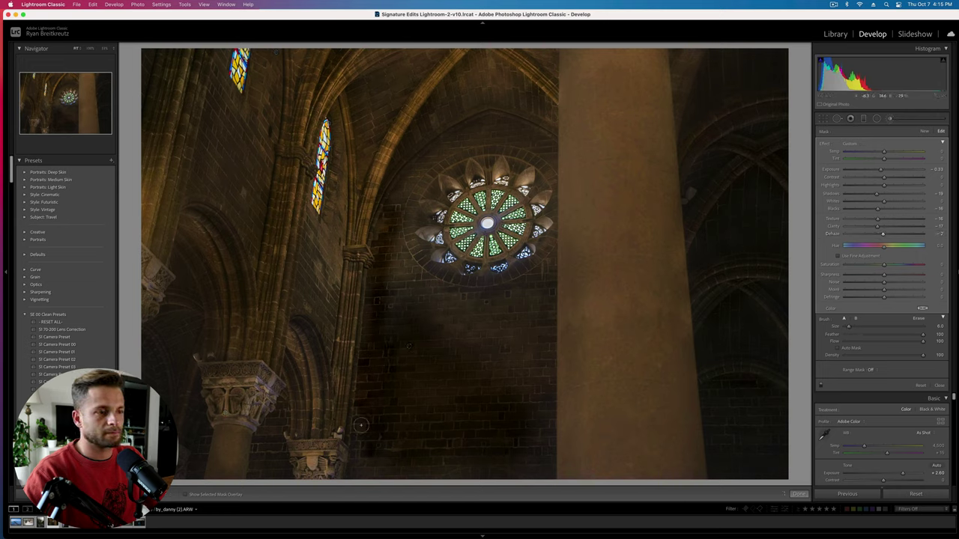
key("bracketright")
key("bracketright")
key("bracketright")
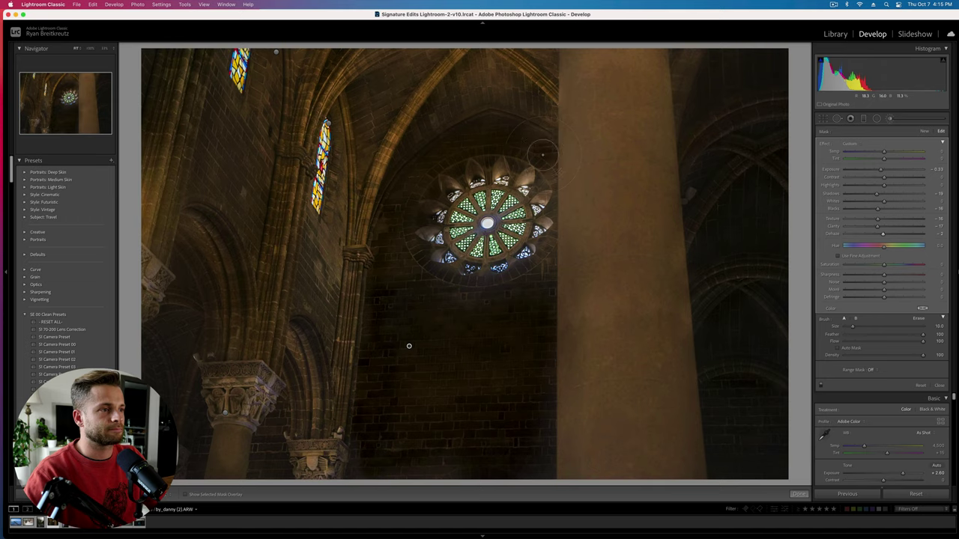
key("bracketleft")
key("bracketleft")
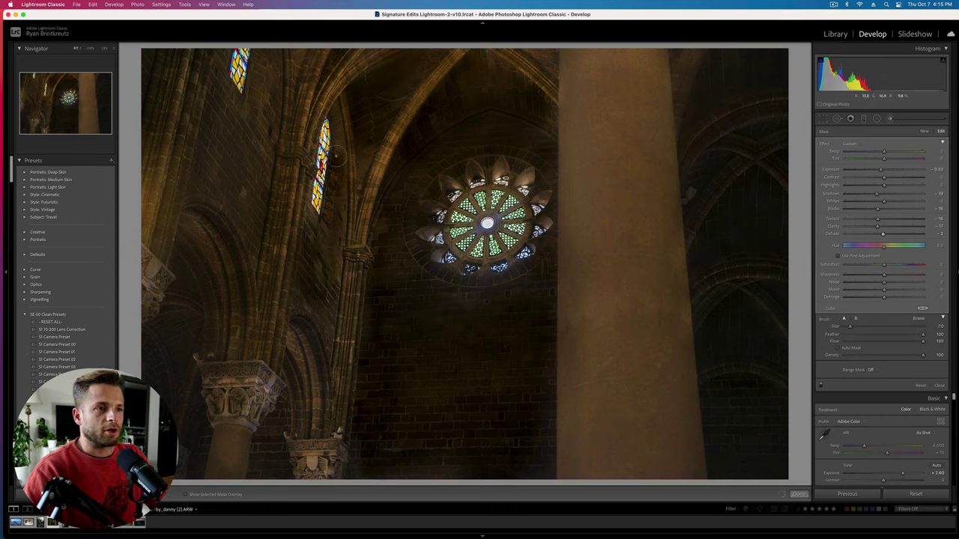
Step: Extend the softening mask over the dark walls between the stained-glass windows and down into the arch above the carved capital
scroll(249, 182, "up", 3)
left_click(249, 182)
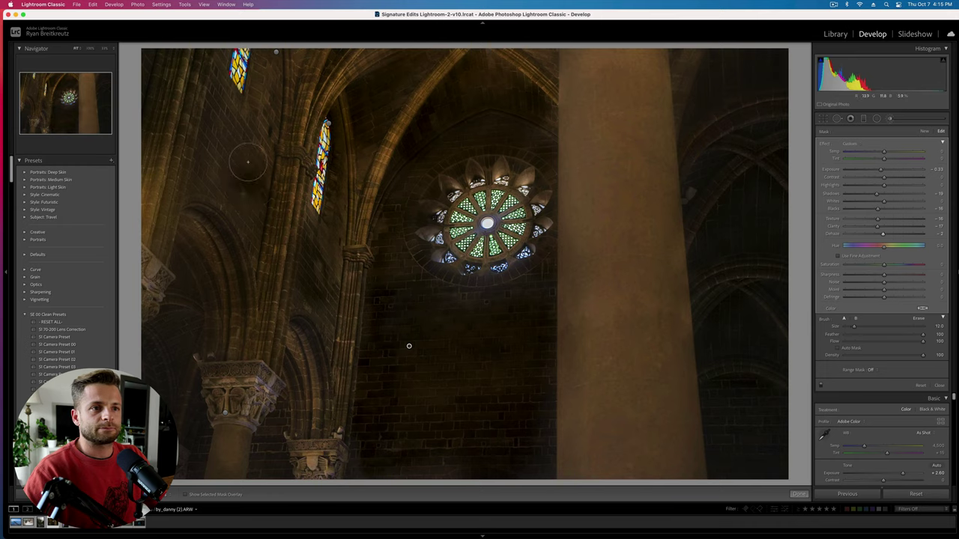
left_click(277, 69)
left_click(267, 68)
mouse_move(268, 101)
left_mouse_down()
mouse_move(249, 224)
mouse_move(224, 101)
mouse_move(209, 189)
mouse_move(242, 213)
mouse_move(247, 237)
left_mouse_up()
scroll(221, 65, "down", 3)
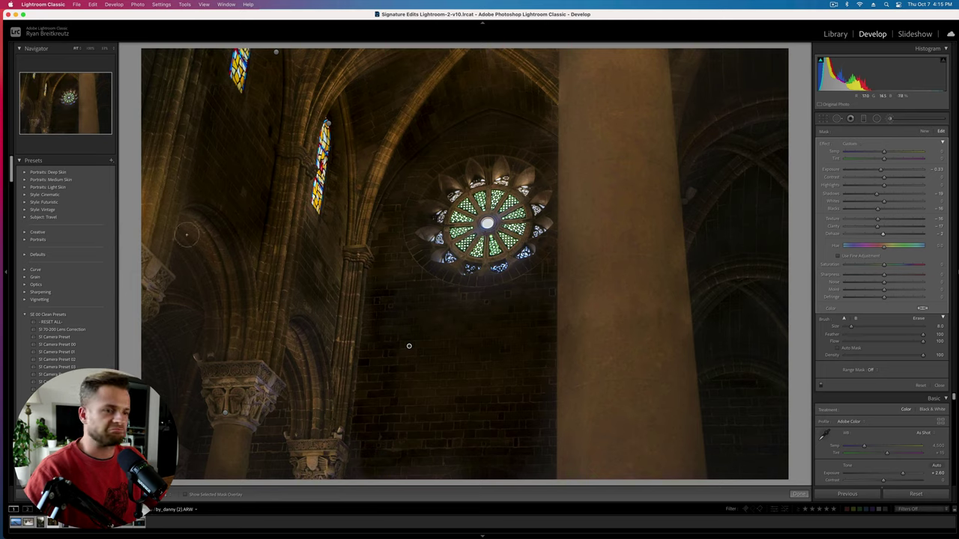
mouse_move(188, 231)
left_mouse_down()
mouse_move(211, 275)
mouse_move(218, 334)
left_mouse_up()
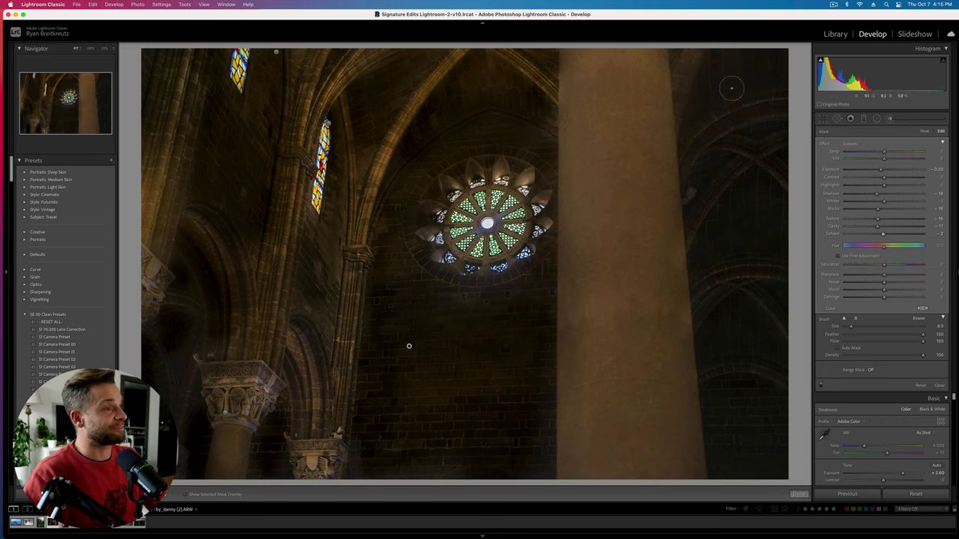
Step: Extend the softening mask with a larger brush over the dark arches beyond the large plain column
scroll(707, 111, "up", 4)
mouse_move(707, 111)
left_mouse_down()
mouse_move(719, 64)
mouse_move(729, 75)
mouse_move(800, 58)
mouse_move(770, 158)
mouse_move(712, 233)
mouse_move(795, 219)
mouse_move(753, 309)
mouse_move(711, 346)
mouse_move(775, 349)
mouse_move(735, 403)
mouse_move(771, 470)
left_mouse_up()
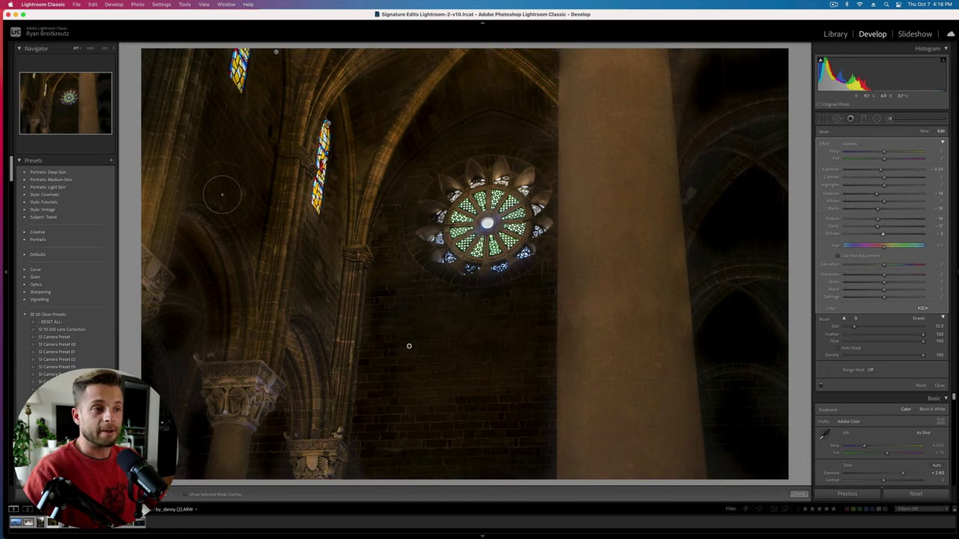
scroll(355, 180, "down", 3)
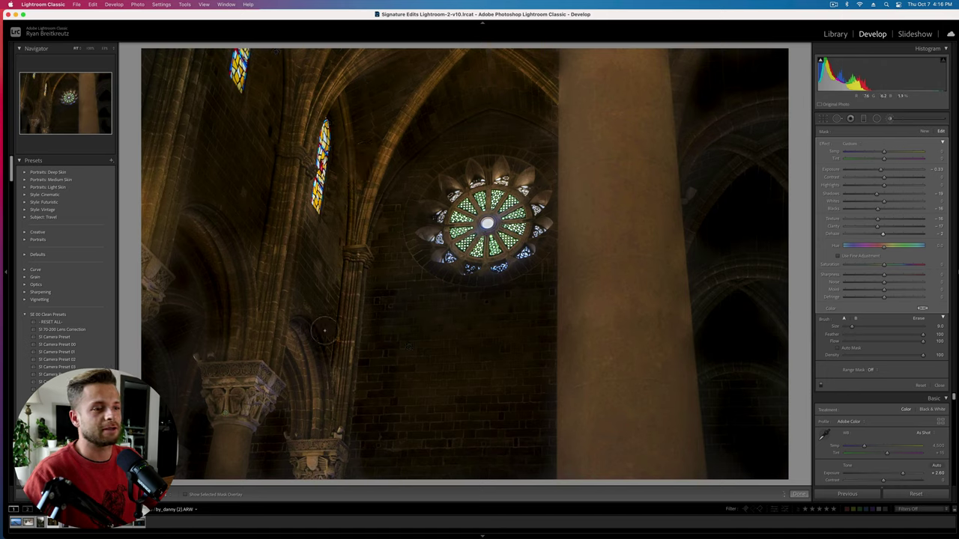
key("Delete")
key("super+z")
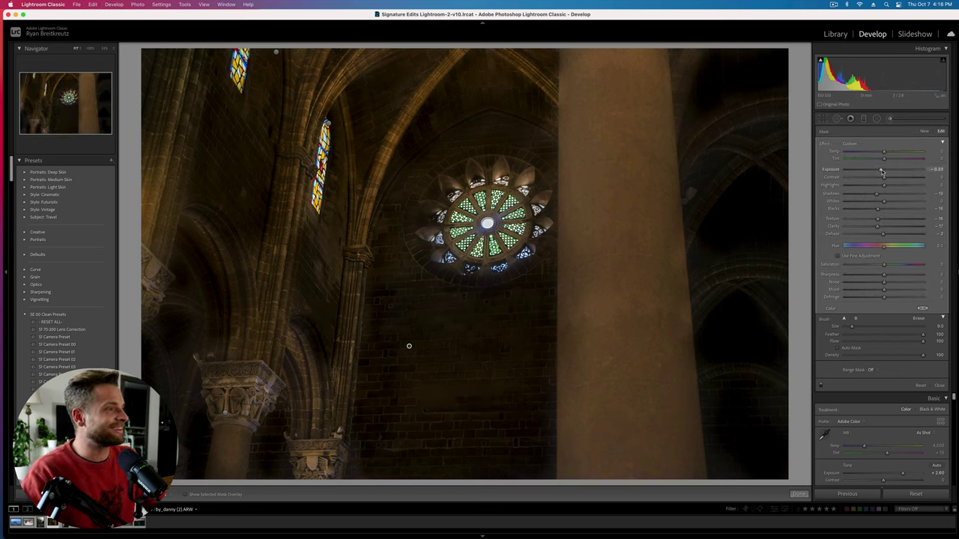
Step: Collapse the softening mask's effect sliders into one overall amount, reduce that amount to 7, and finish the mask
left_click(942, 143)
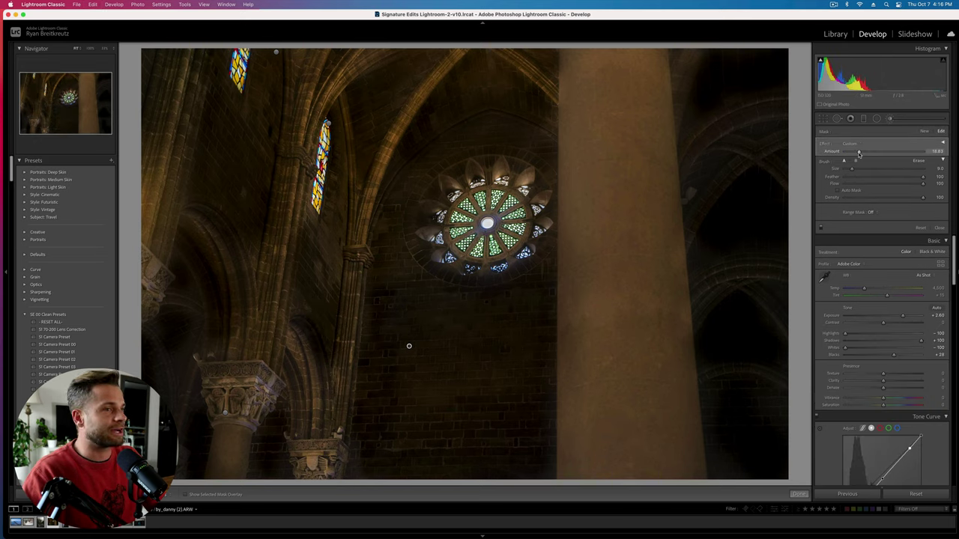
mouse_move(859, 152)
left_mouse_down()
mouse_move(881, 154)
mouse_move(849, 153)
left_mouse_up()
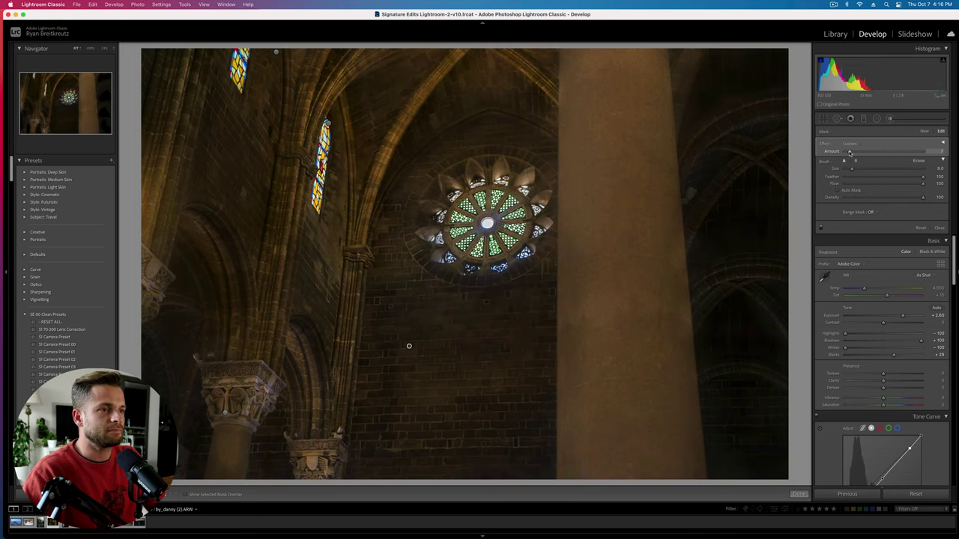
key("Return")
Step: Compare the edited church photo with its original version
key("shift+w")
key("backslash")
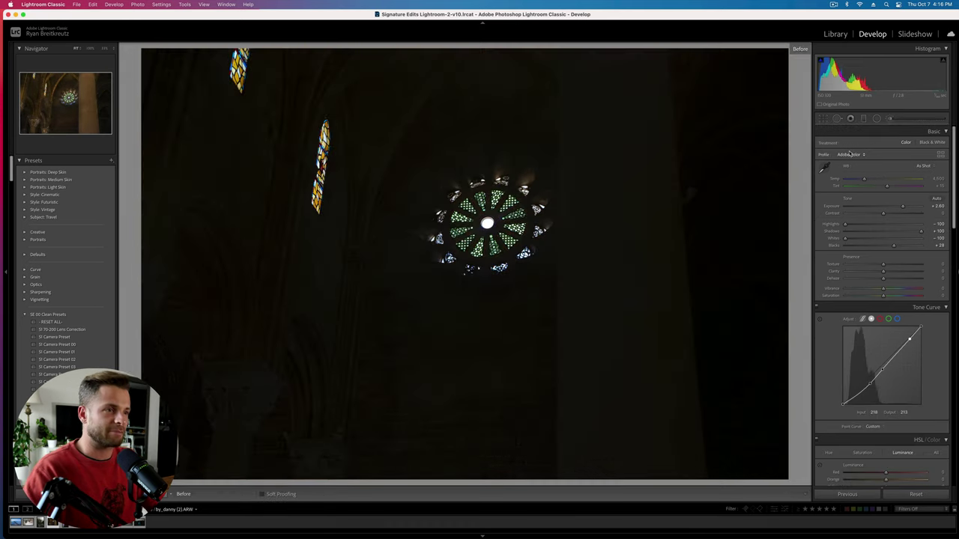
key("backslash")
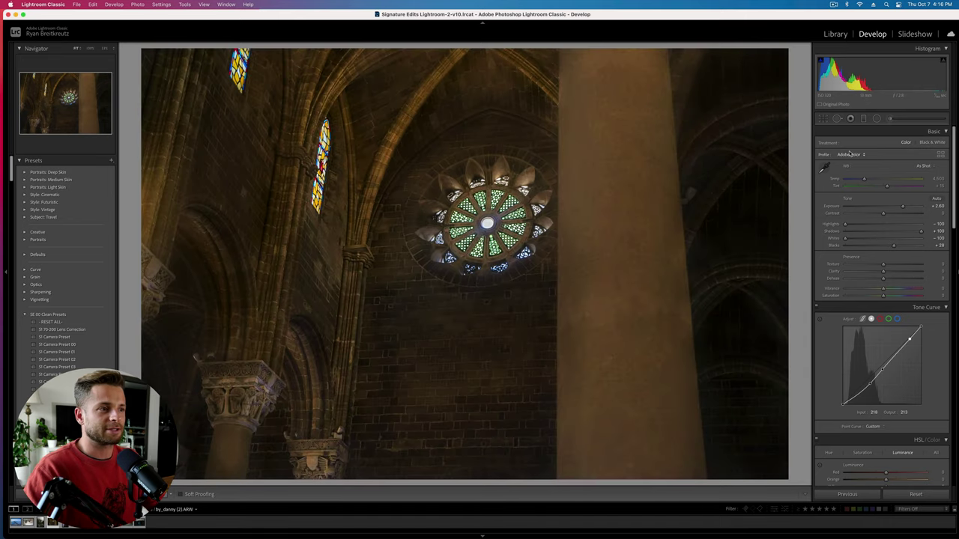
key("backslash")
key("backslash")
Step: Set the church photo's overall highlights to -60, shadows to +20, whites to -9 and blacks to +10
left_click(862, 224)
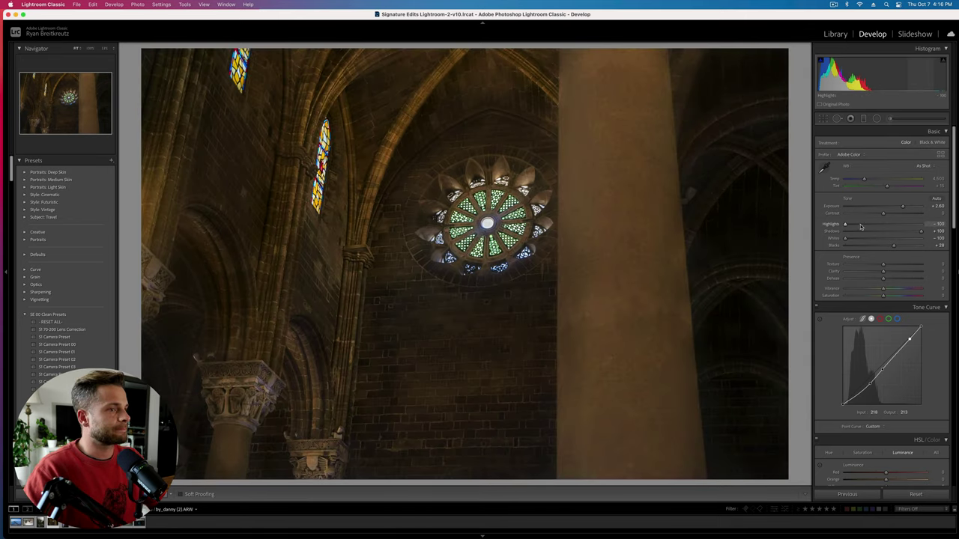
left_click(901, 232)
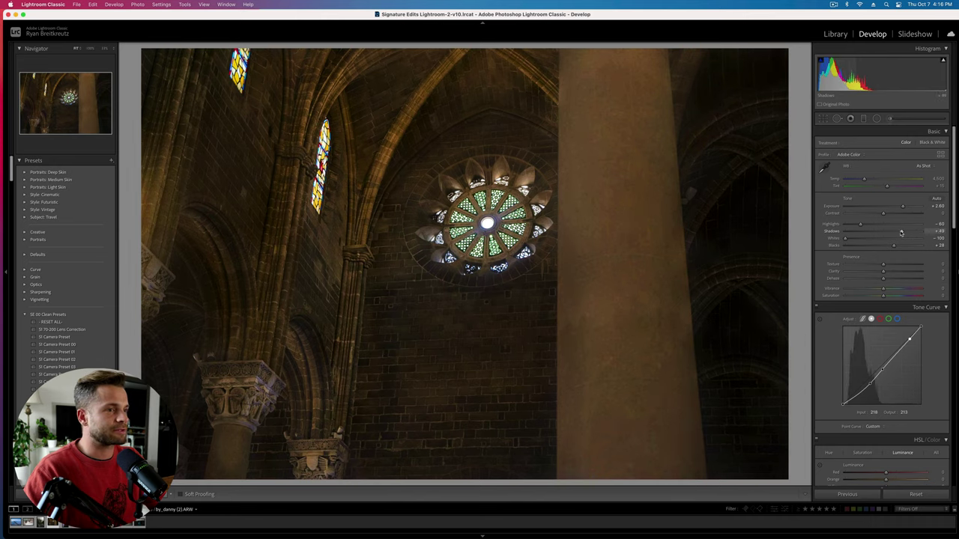
left_click_drag(902, 232, 888, 248)
left_click(865, 239)
left_click(881, 247)
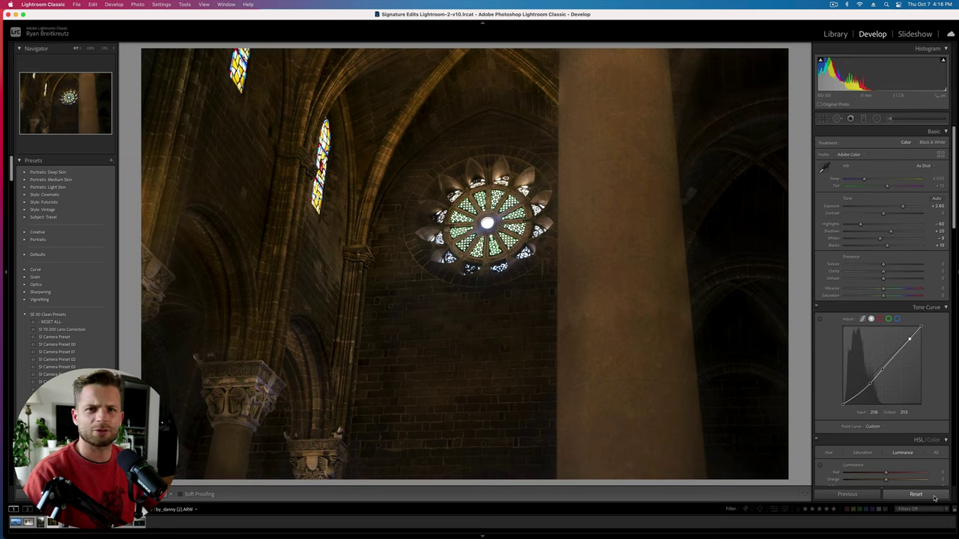
Step: Reset all adjustments on the church photo
left_click(916, 494)
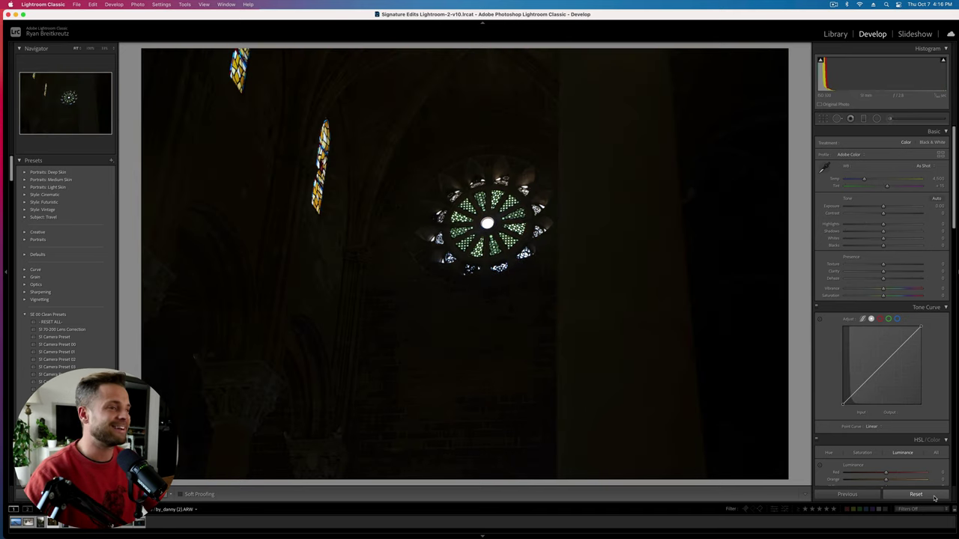
left_click_drag(883, 207, 904, 216)
left_click(901, 214)
key("super+z")
key("super+z")
key("super+z")
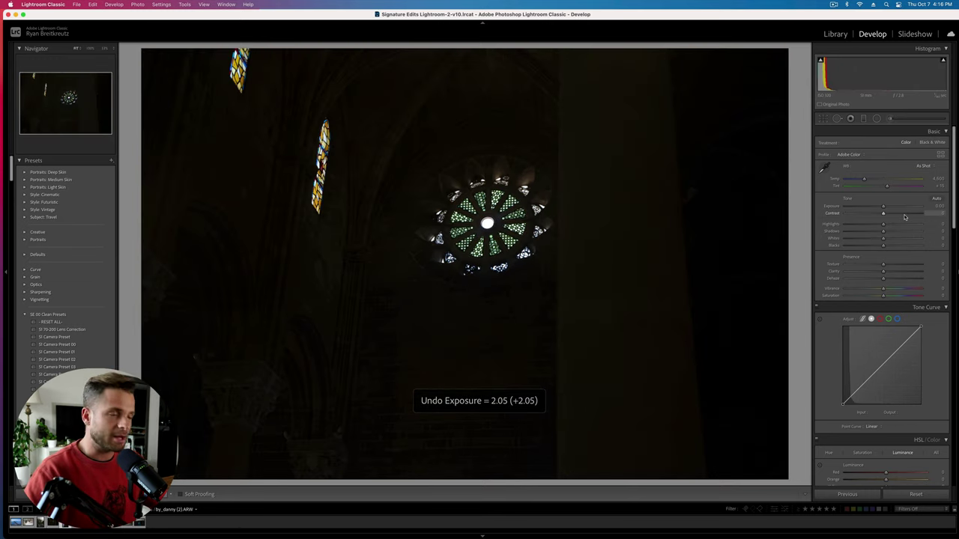
Step: Open the next photo, the fur-hooded portrait, and set exposure to about +0.35, contrast to +8 and shadows to +63
key("Right")
mouse_move(884, 208)
left_mouse_down()
mouse_move(903, 207)
mouse_move(885, 210)
mouse_move(896, 213)
left_mouse_up()
left_click(886, 214)
mouse_move(898, 236)
left_mouse_down()
mouse_move(922, 232)
mouse_move(906, 232)
left_mouse_up()
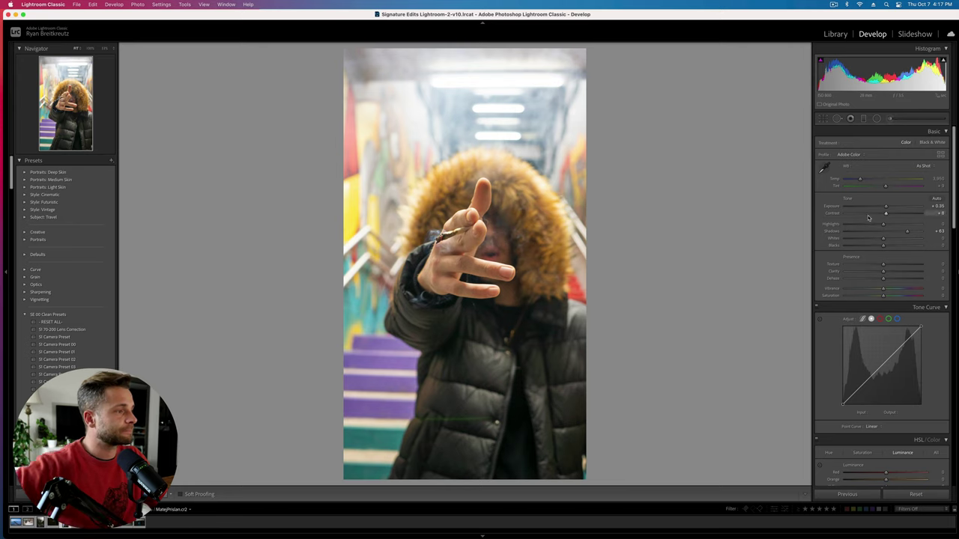
Step: Add a radial mask around the outstretched hand, apply the 15 Brooding Dehaze Darken effect, and invert it to affect the surroundings
key("shift+m")
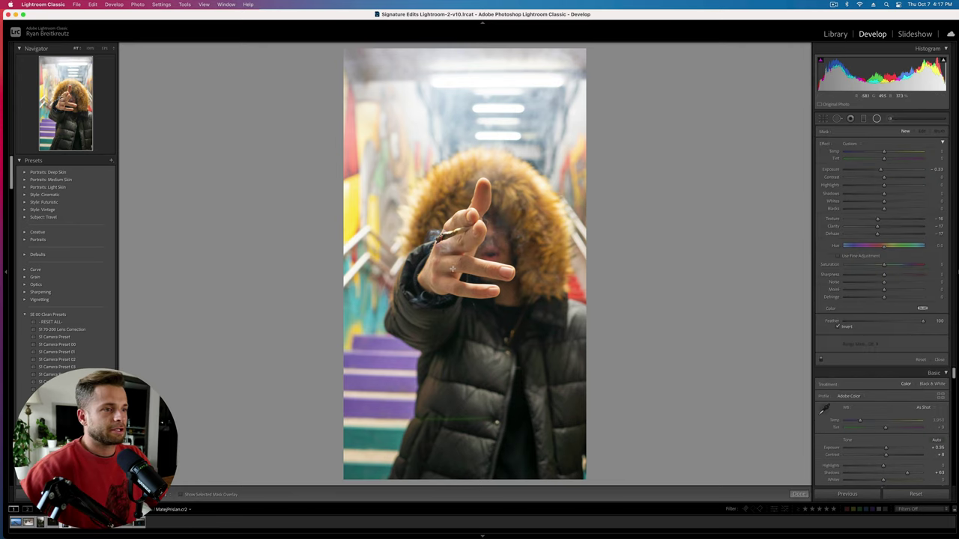
left_click_drag(393, 183, 509, 340)
left_click_drag(446, 245, 457, 234)
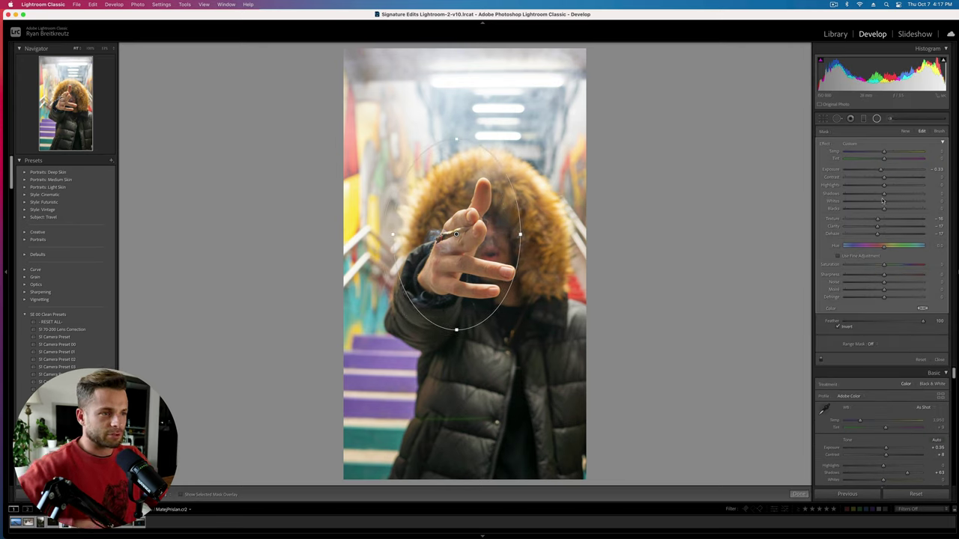
left_click(850, 145)
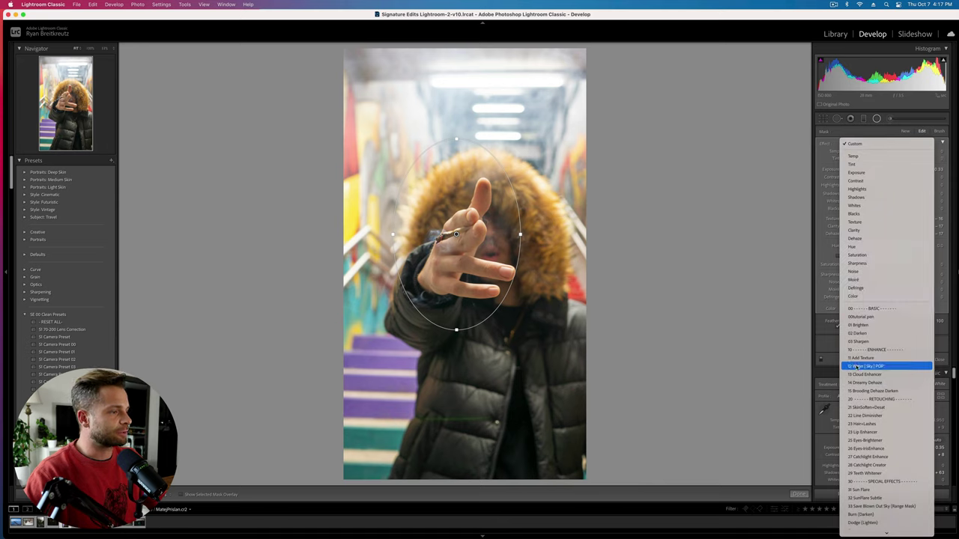
left_click(878, 394)
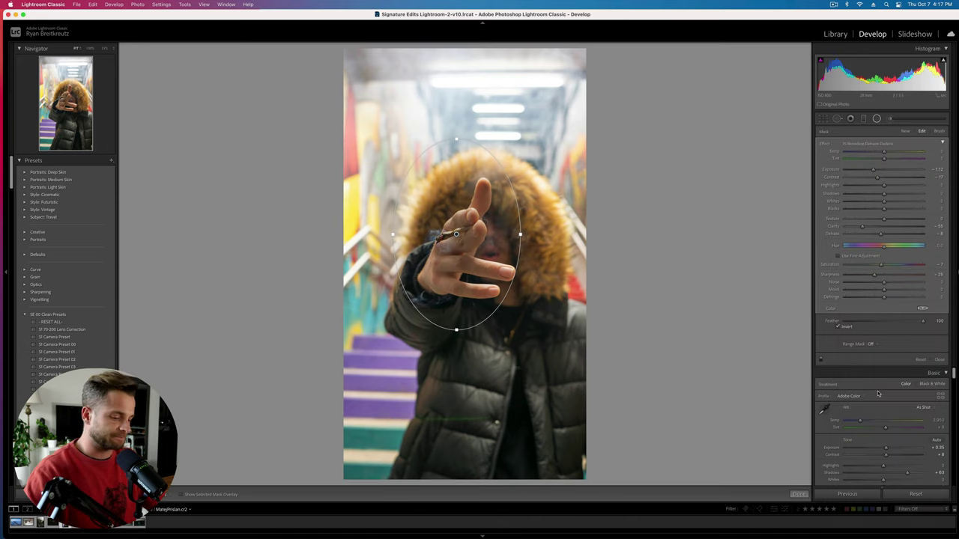
key("apostrophe")
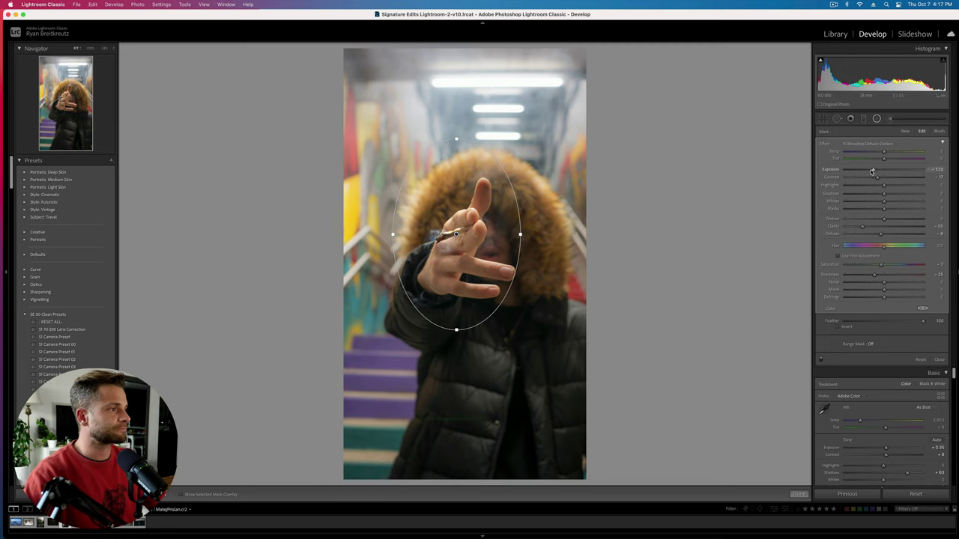
Step: Set the radial mask's exposure to -1.72, then shift and enlarge its ellipse to take in the hand, hood and upper jacket
left_click_drag(874, 169, 867, 169)
mouse_move(449, 268)
left_mouse_down()
mouse_move(492, 409)
mouse_move(464, 225)
mouse_move(459, 299)
mouse_move(453, 270)
left_mouse_up()
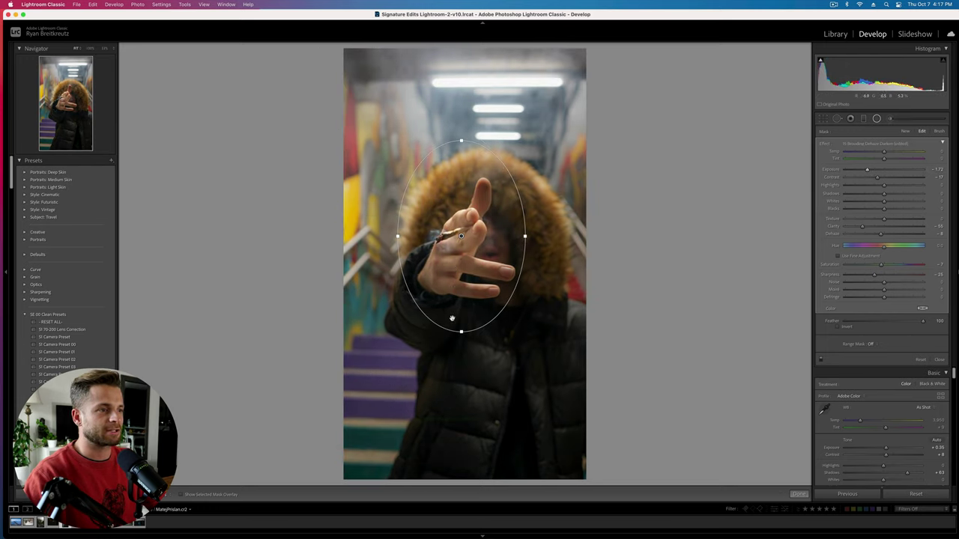
left_click_drag(461, 331, 461, 384)
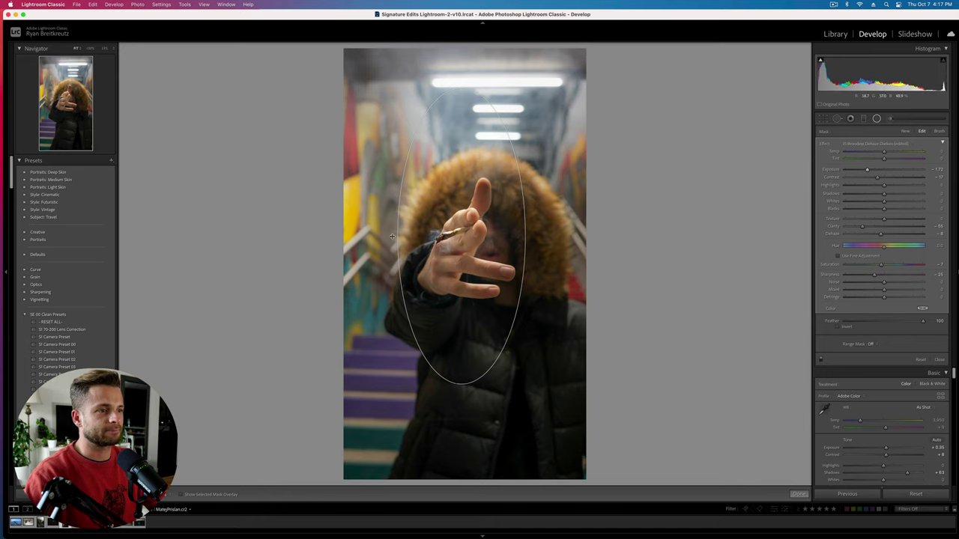
left_click_drag(391, 236, 370, 237)
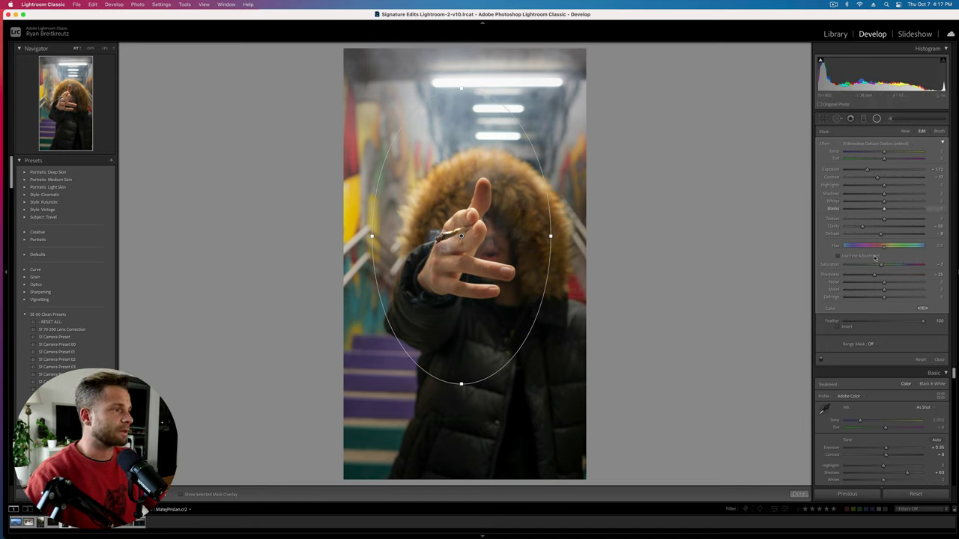
Step: Lower the radial mask's texture to about -34, reduce its exposure further, and finish the mask
left_click_drag(884, 219, 870, 220)
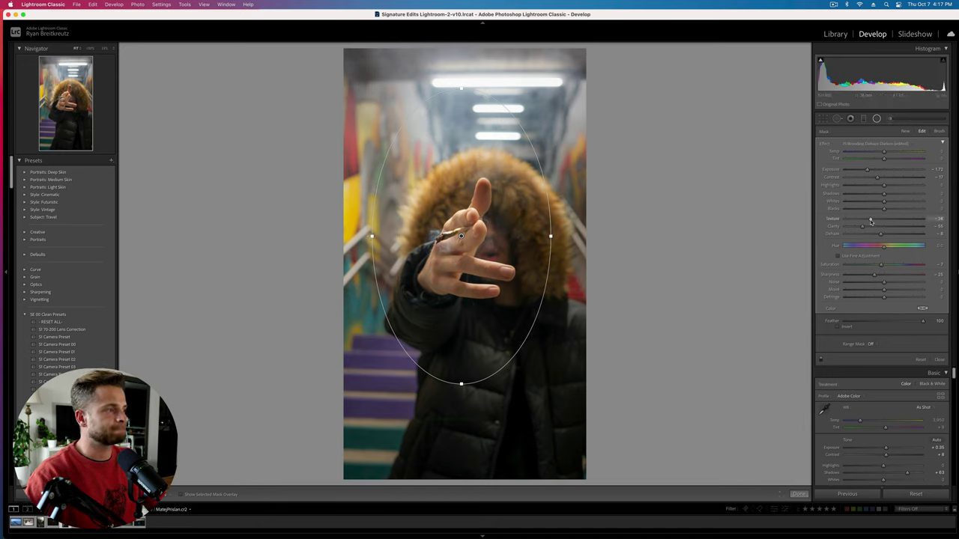
left_click_drag(867, 170, 863, 170)
key("Return")
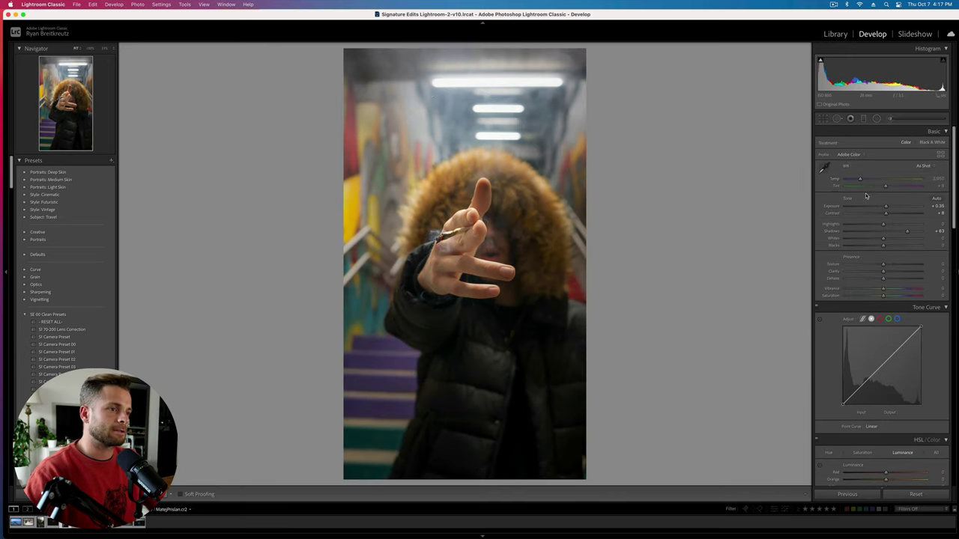
Step: Set the portrait's contrast to -17 and dehaze to +38, and brush a new mask over the background
left_click_drag(885, 214, 876, 213)
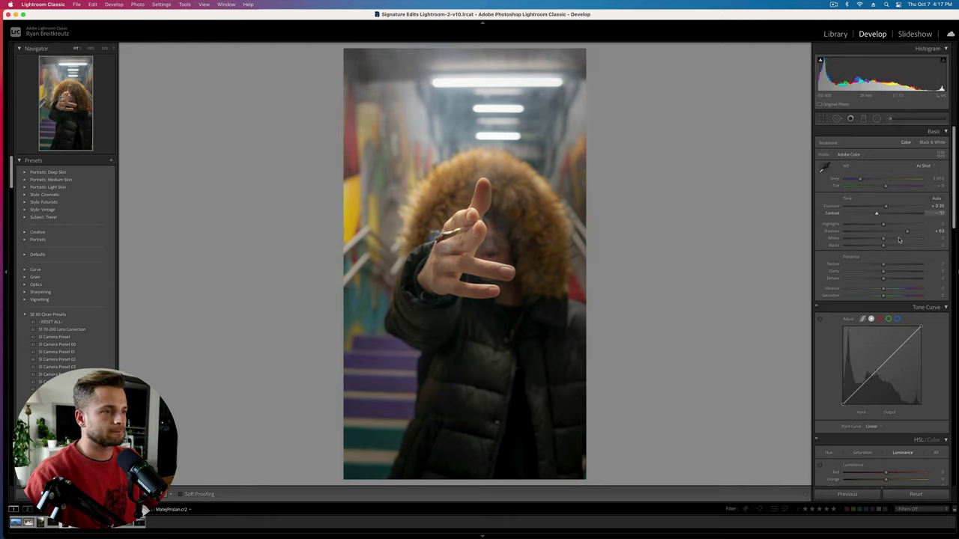
left_click_drag(884, 278, 893, 279)
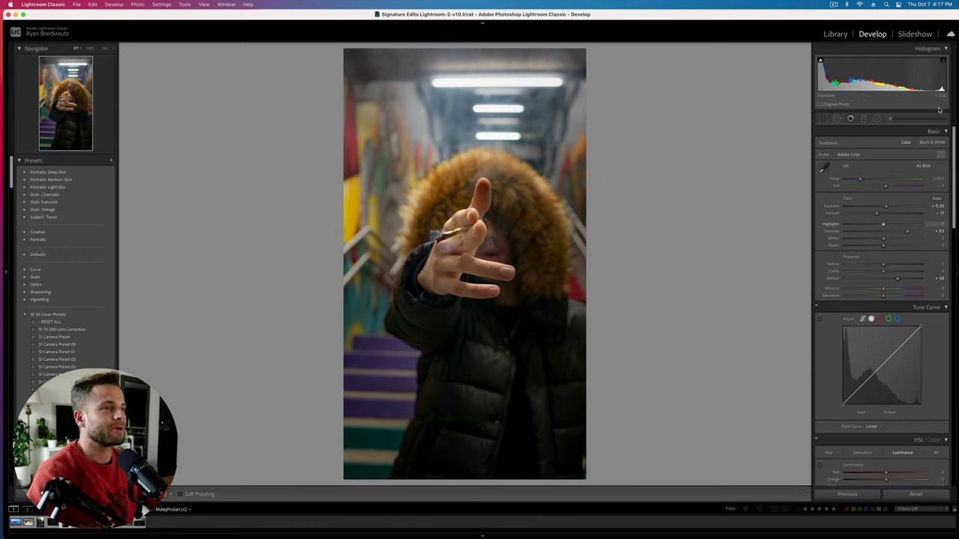
key("k")
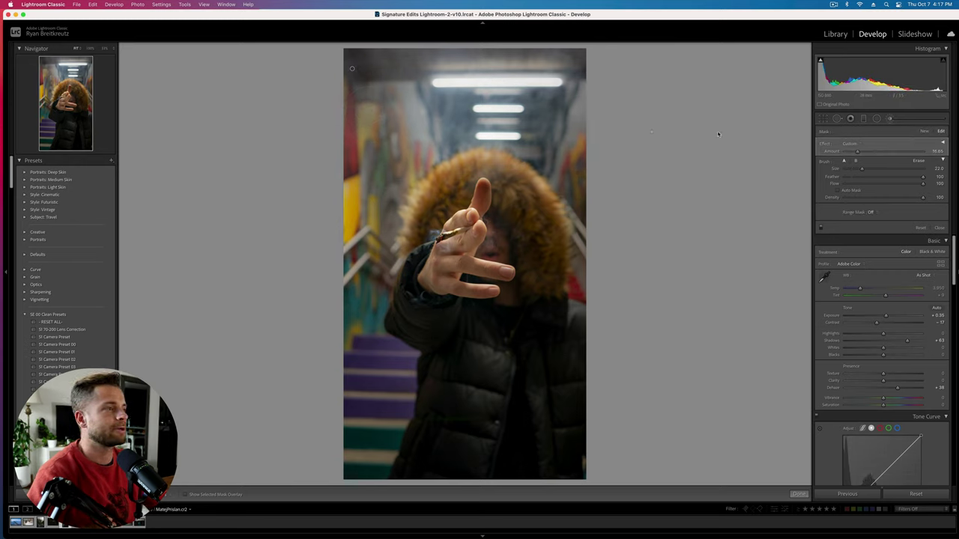
key("o")
key("o")
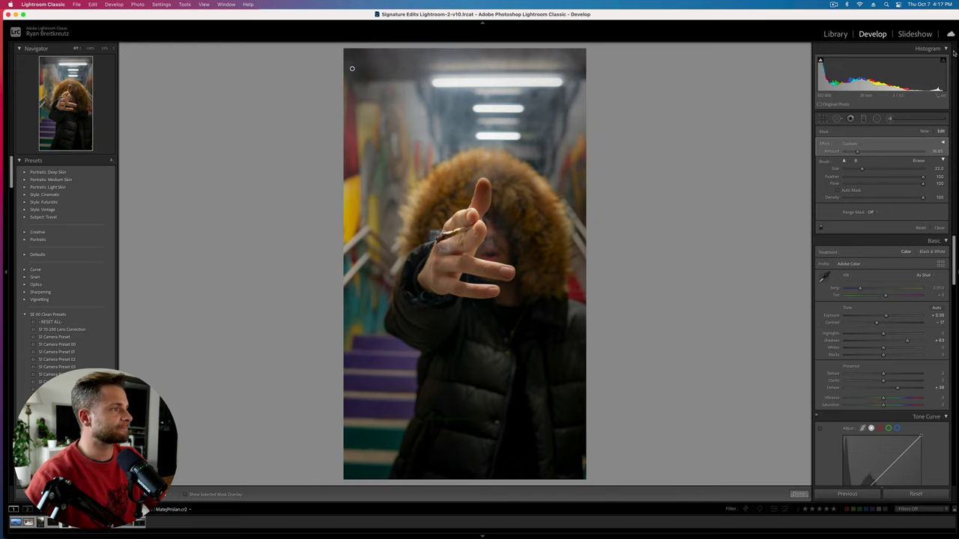
Step: Set the background brush mask's tint to -100 and warm its temperature slightly
left_click(942, 142)
left_click_drag(871, 159, 826, 162)
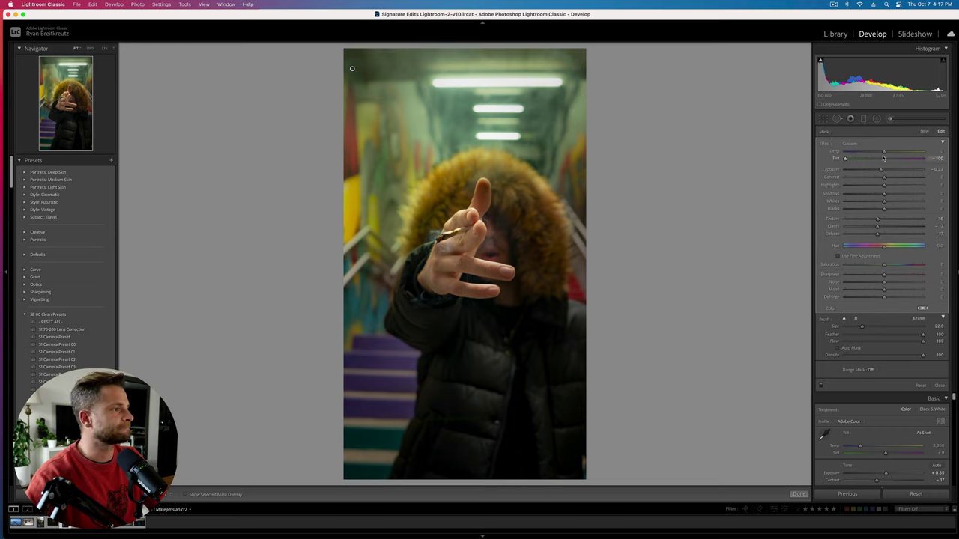
left_click_drag(885, 154, 892, 158)
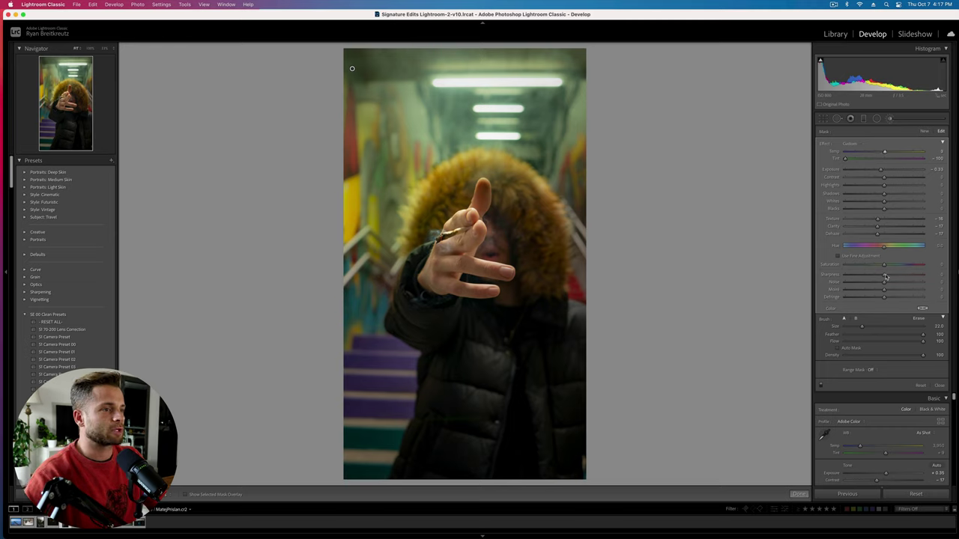
Step: Apply a pale green colour to the background mask, lower its dehaze further, and finish the mask
left_click(922, 308)
left_click_drag(820, 321, 888, 336)
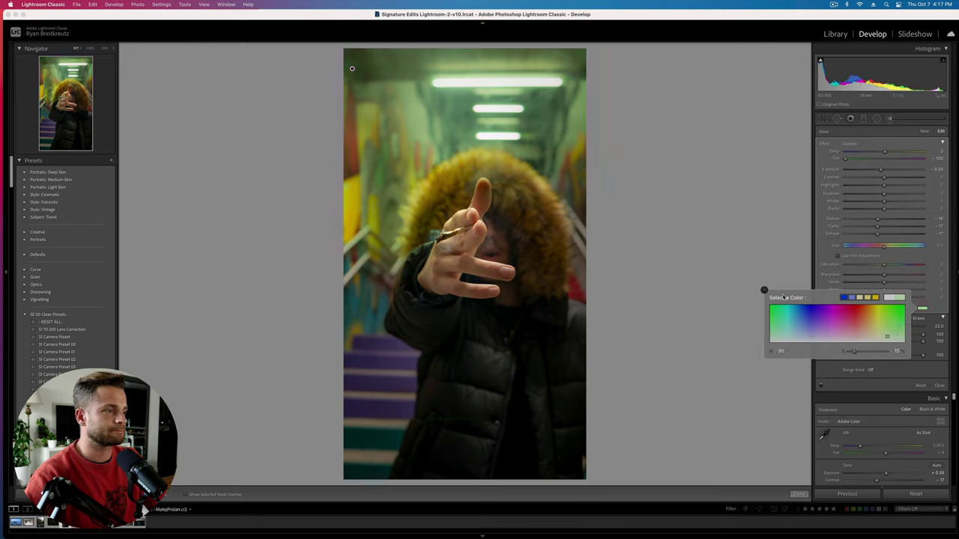
left_click(763, 291)
mouse_move(877, 234)
left_mouse_down()
mouse_move(858, 237)
mouse_move(866, 238)
left_mouse_up()
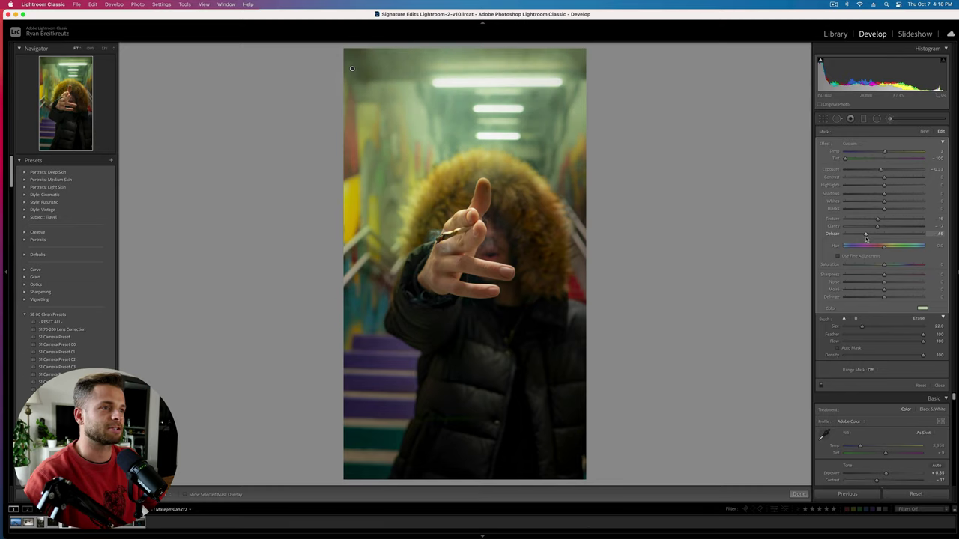
key("k")
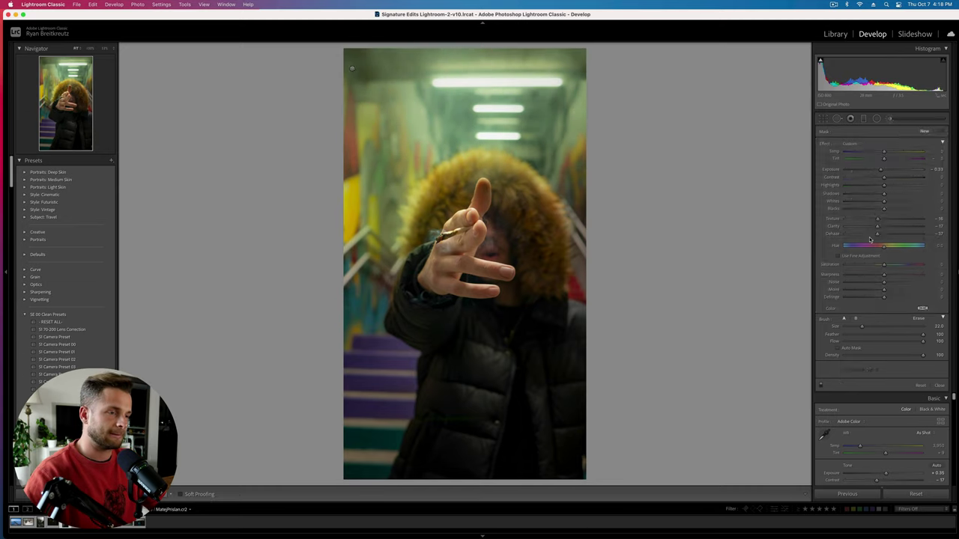
Step: Compare the hooded portrait before and after the edits
key("backslash")
key("backslash")
key("backslash")
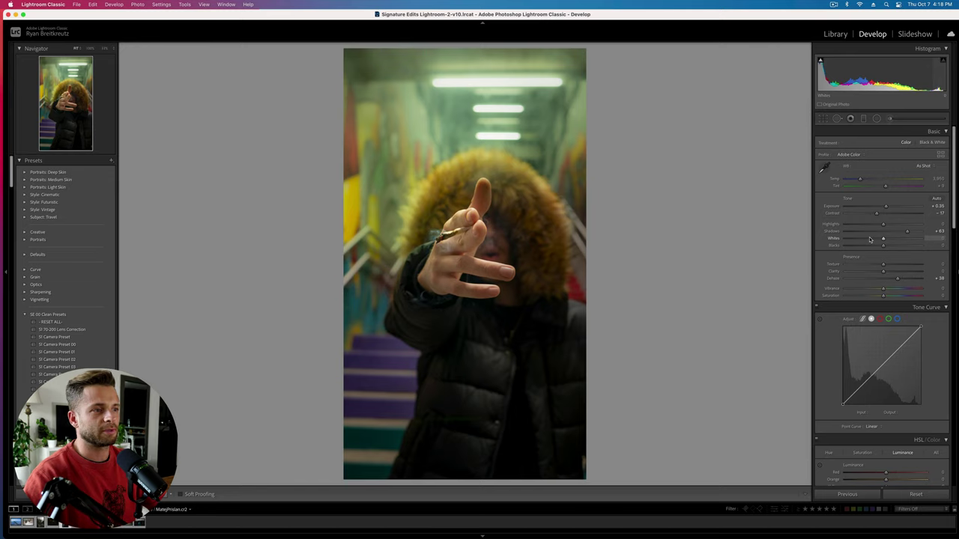
key("backslash")
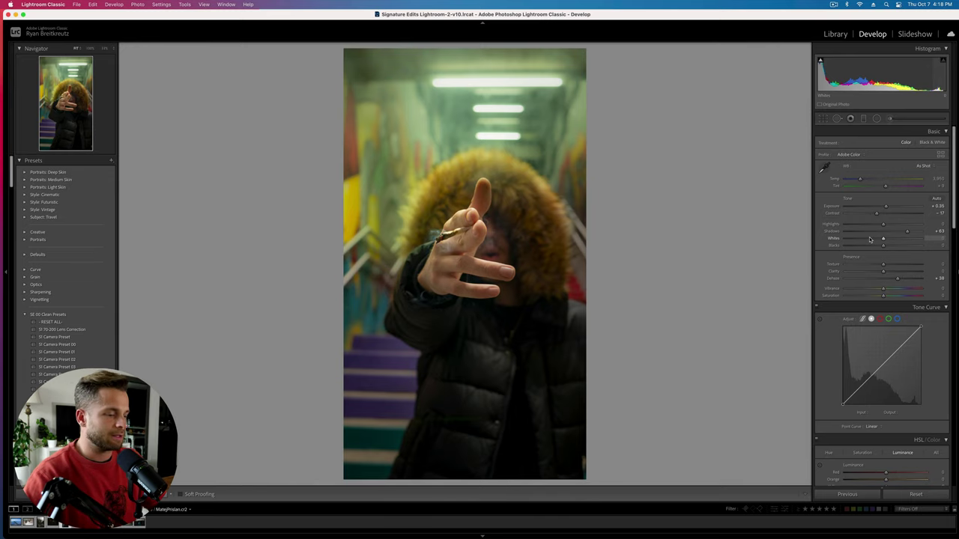
Step: Brush a mask over the jacket with exposure about 0.13 and contrast -100, and set the photo's overall highlights to +32
key("k")
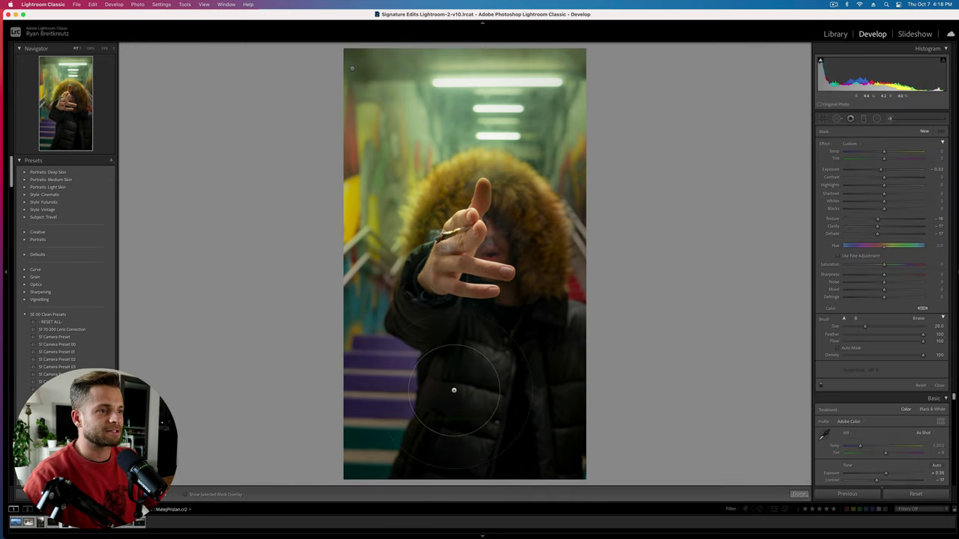
scroll(449, 358, "up", 3)
mouse_move(435, 346)
left_mouse_down()
mouse_move(514, 402)
mouse_move(529, 425)
left_mouse_up()
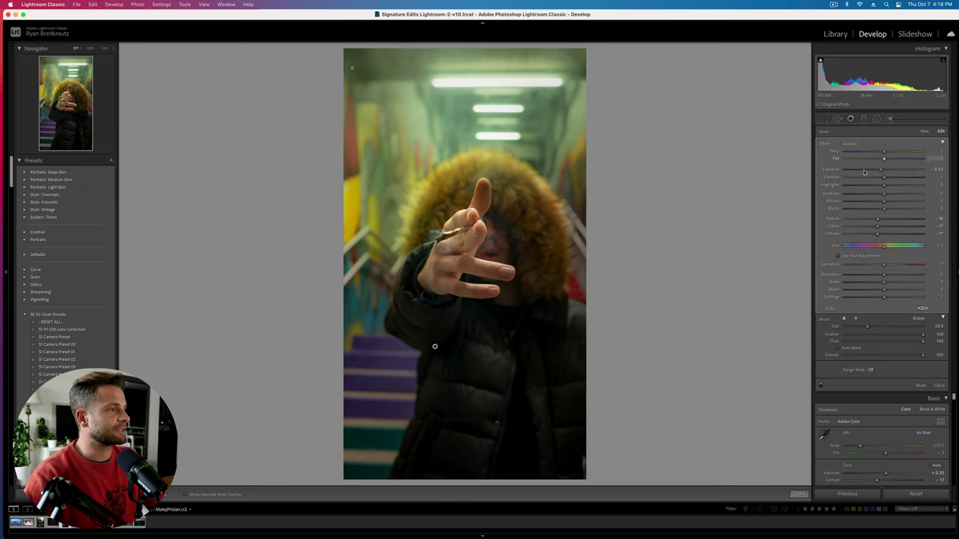
mouse_move(881, 170)
left_mouse_down()
mouse_move(891, 171)
mouse_move(845, 178)
mouse_move(894, 196)
mouse_move(884, 194)
left_mouse_up()
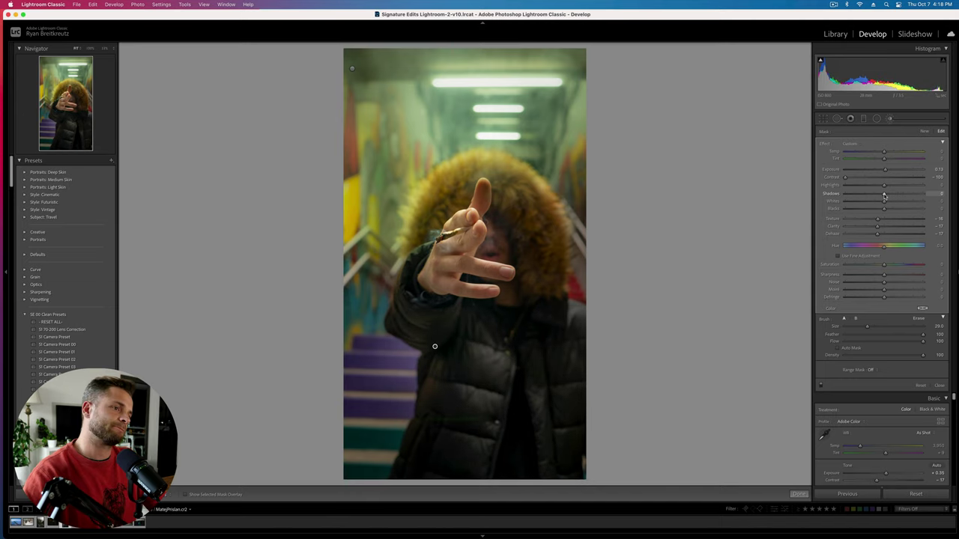
key("k")
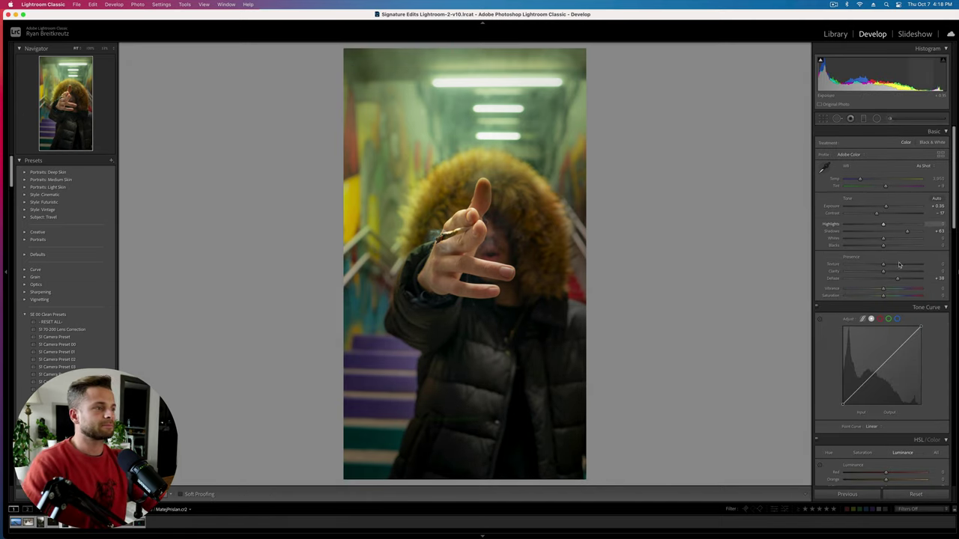
left_click_drag(883, 224, 895, 225)
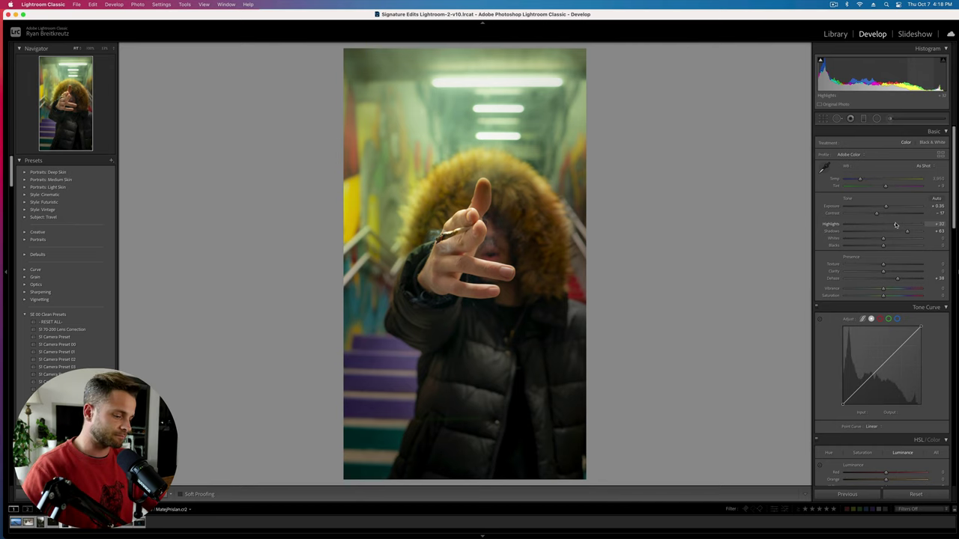
Step: Open the next photo, the man on the motorcycle, and set exposure to +0.30
key("Right")
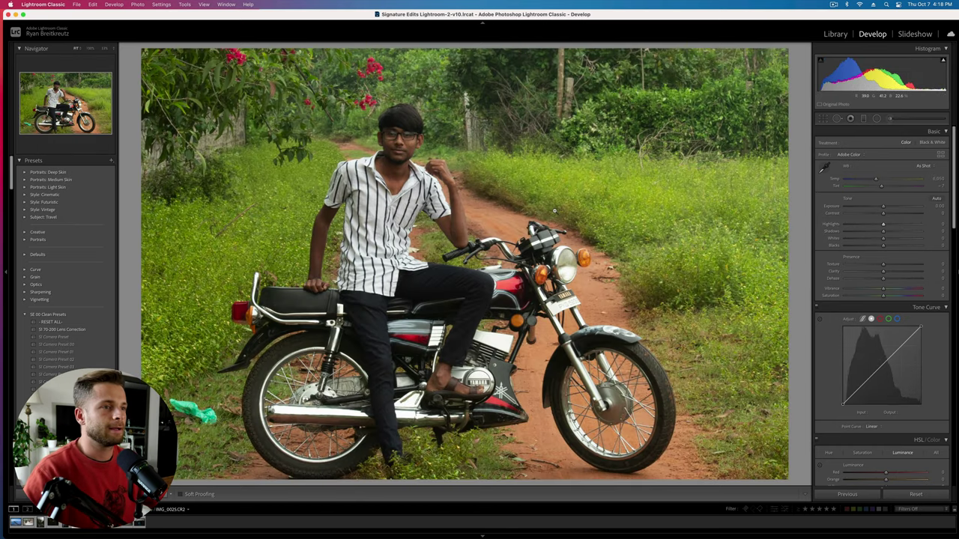
left_click(893, 206)
left_click(885, 206)
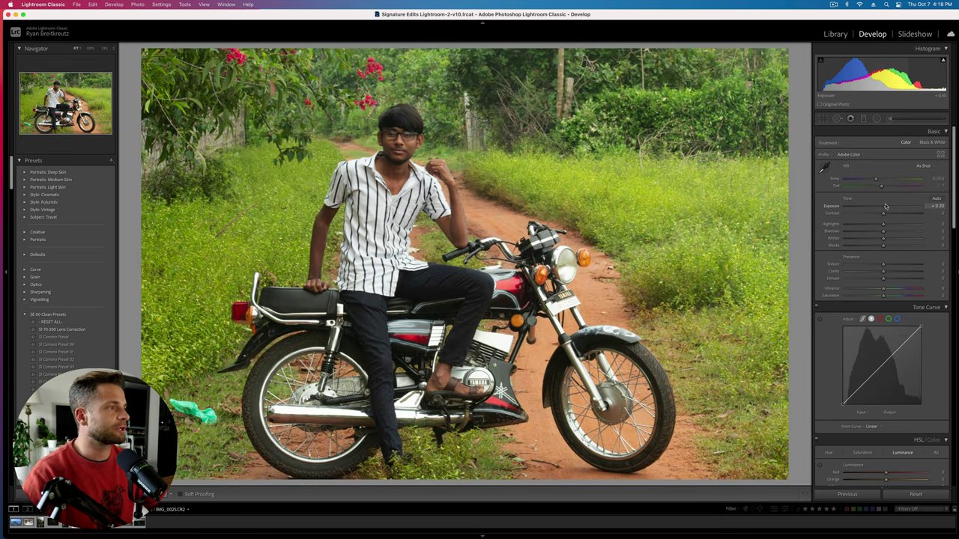
Step: Set the red, green, aqua, blue, purple and magenta saturation to -100, and the yellow saturation to -41
scroll(872, 260, "down", 10)
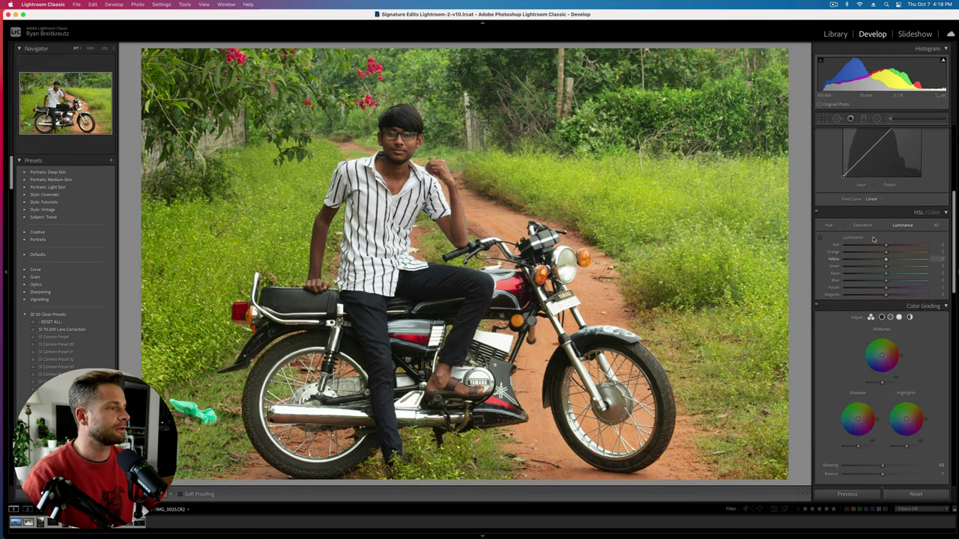
left_click(860, 226)
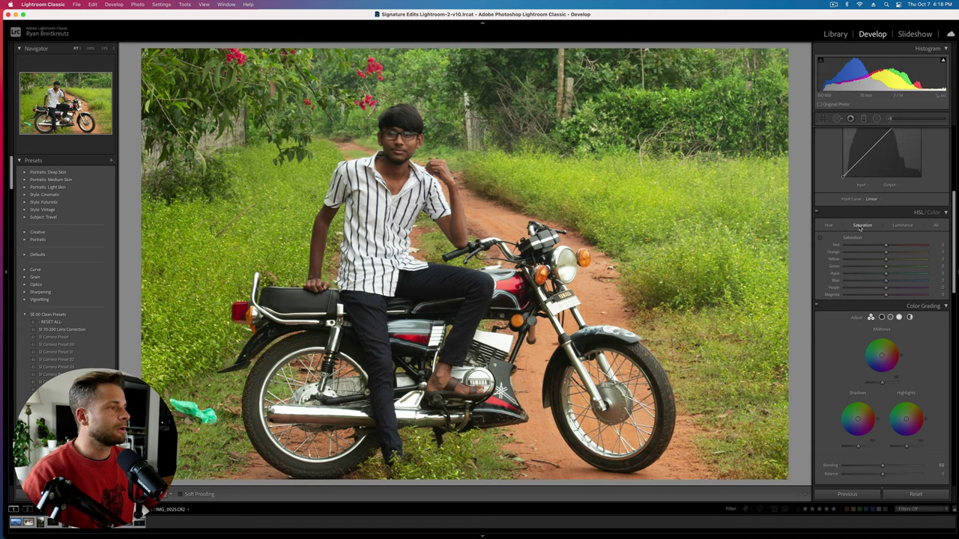
left_click(859, 266)
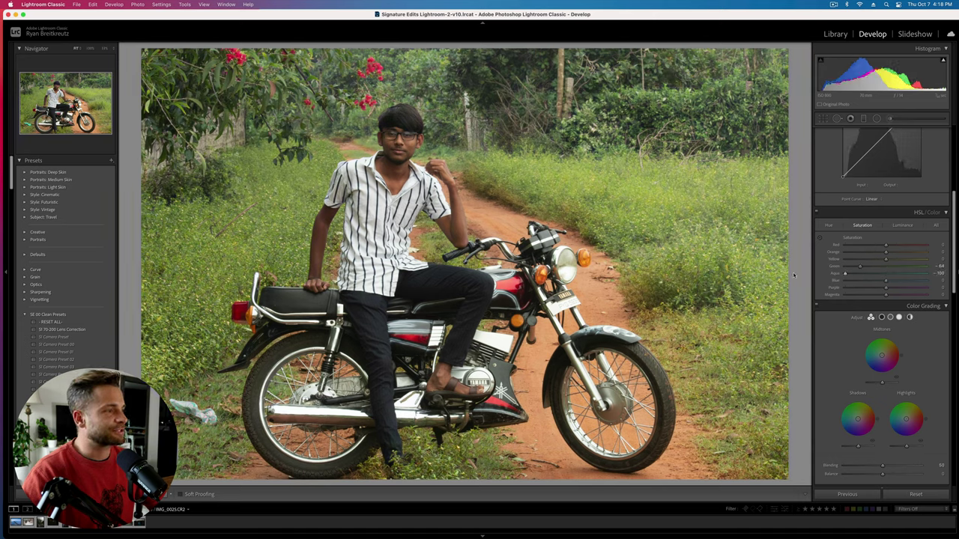
left_click_drag(853, 267, 842, 267)
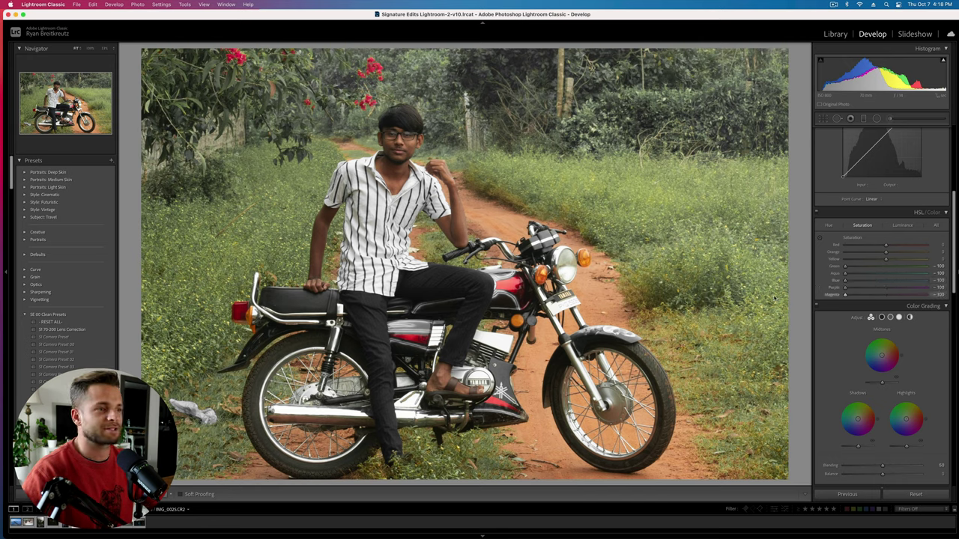
left_click_drag(871, 245, 809, 248)
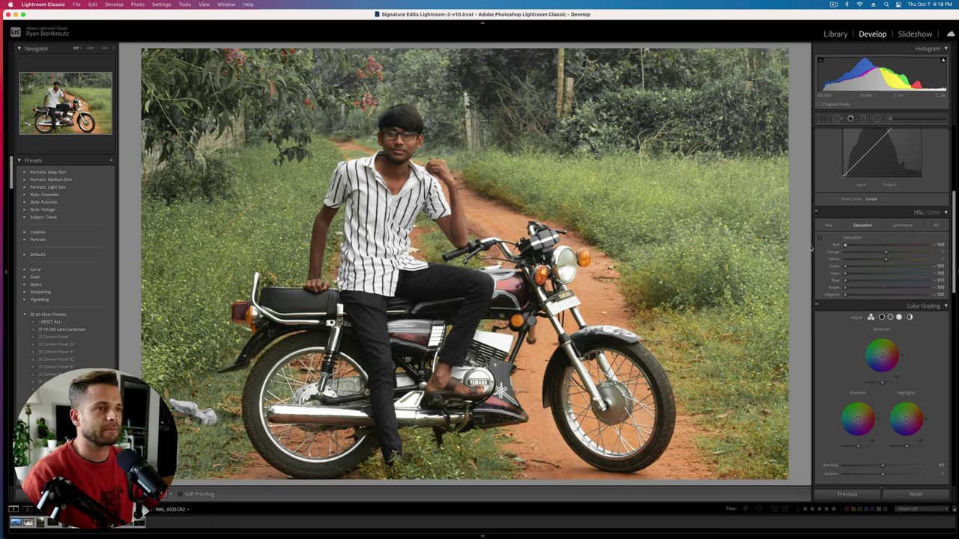
mouse_move(872, 259)
left_mouse_down()
mouse_move(819, 258)
mouse_move(869, 263)
left_mouse_up()
Step: Set the red luminance of the motorcycle photo to +61
left_click(904, 225)
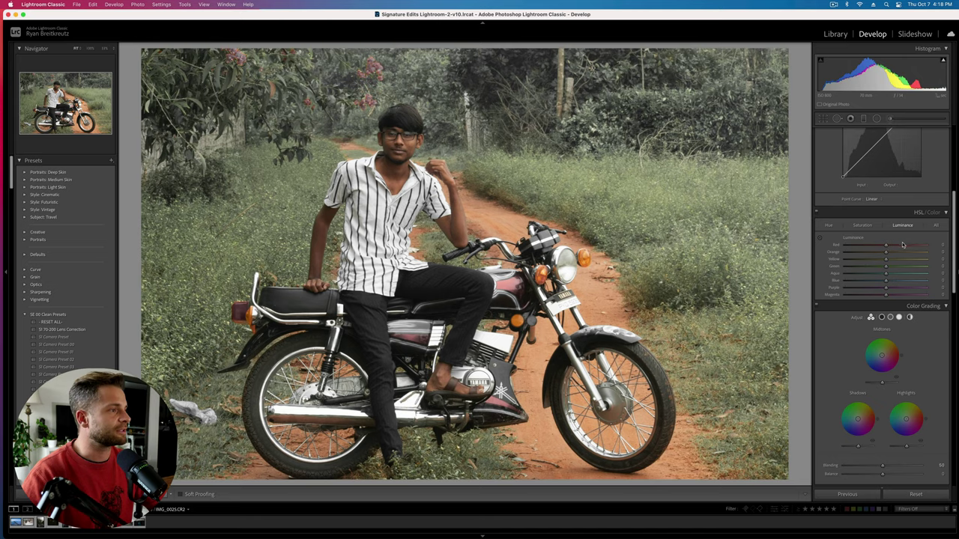
mouse_move(904, 250)
left_mouse_down()
mouse_move(926, 257)
mouse_move(910, 254)
left_mouse_up()
key("super+minus")
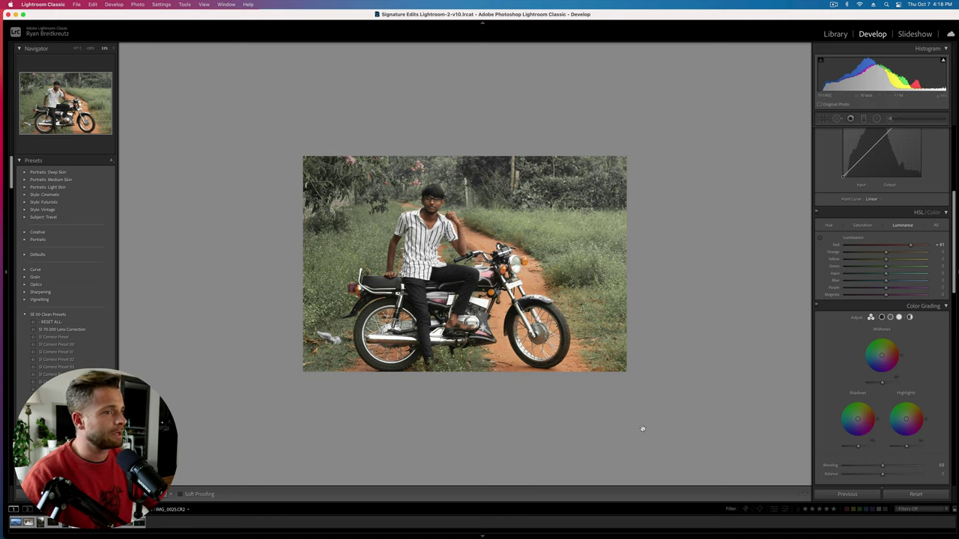
Step: Set the motorcycle photo's contrast to +31, dehaze to +25 and white balance tint to +3
left_click(865, 228)
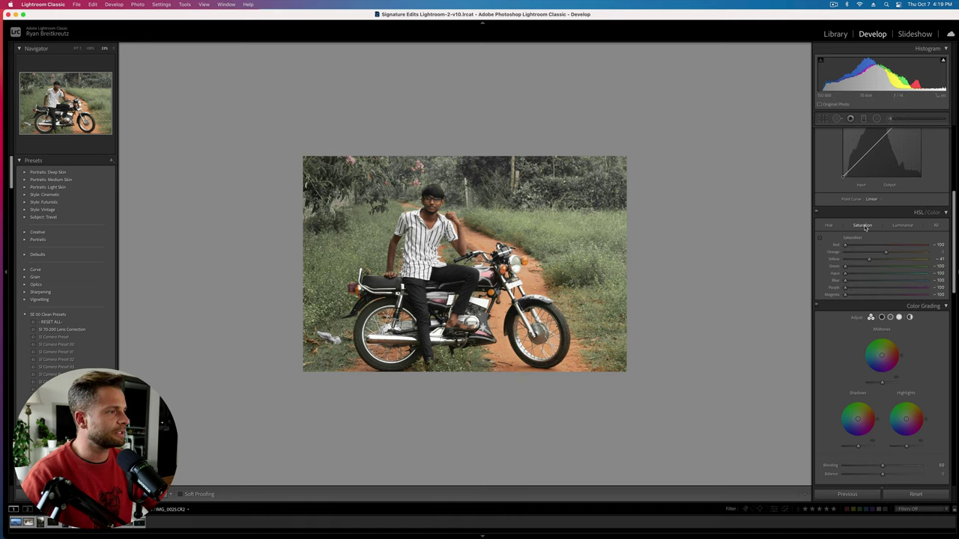
scroll(876, 231, "up", 1)
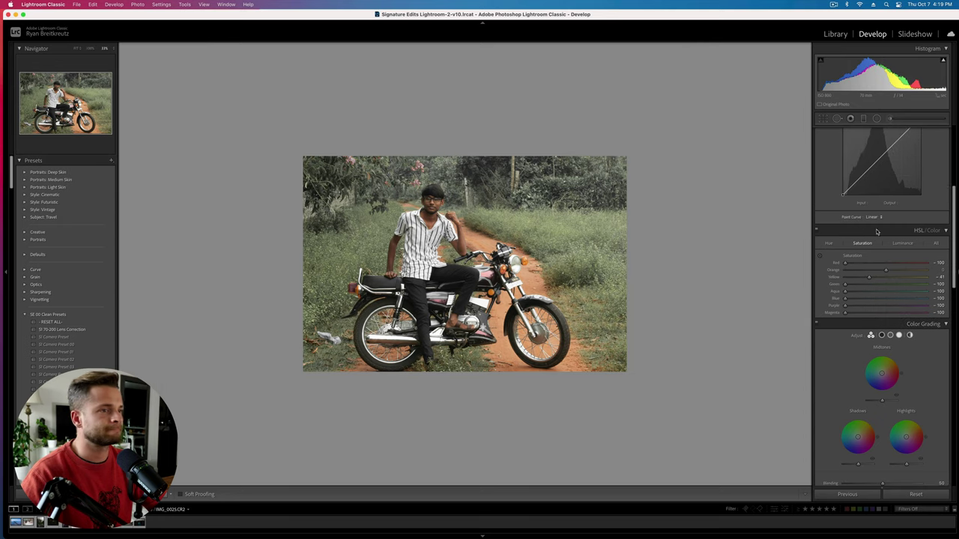
scroll(878, 238, "up", 10)
left_click_drag(884, 213, 895, 214)
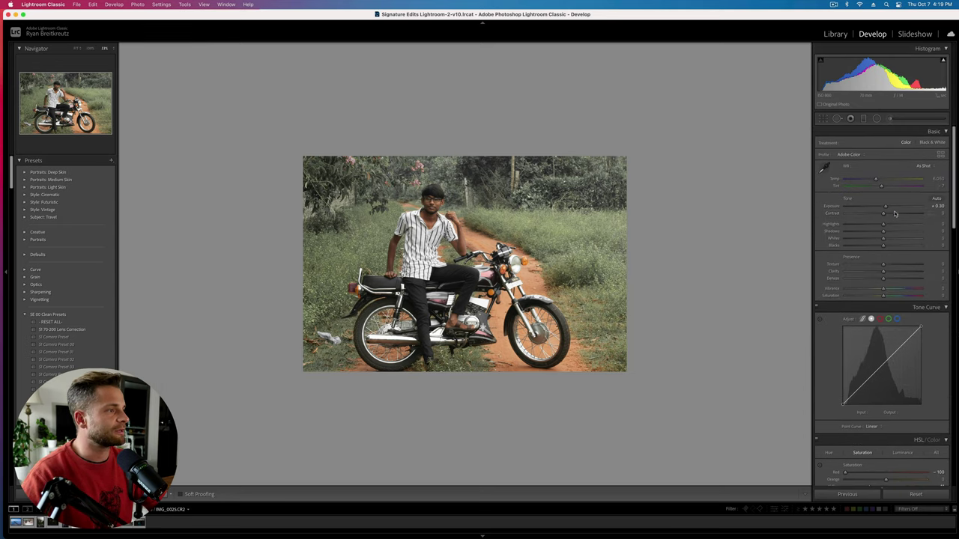
left_click(892, 279)
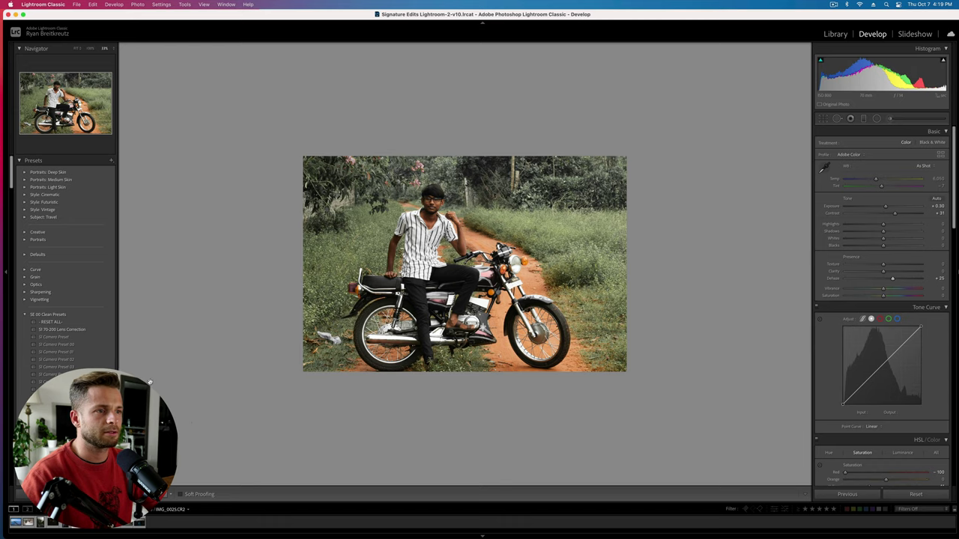
left_click(76, 49)
left_click(475, 231)
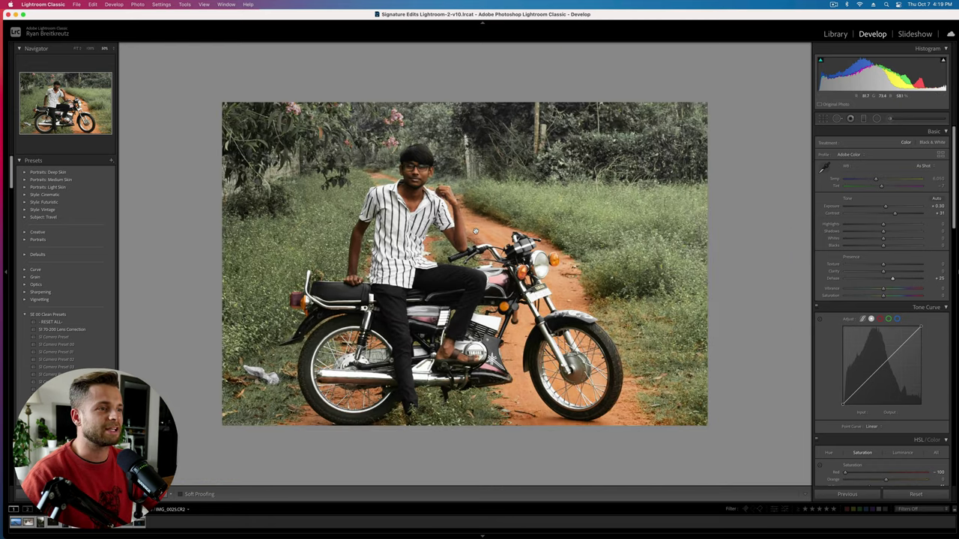
left_click_drag(882, 186, 884, 188)
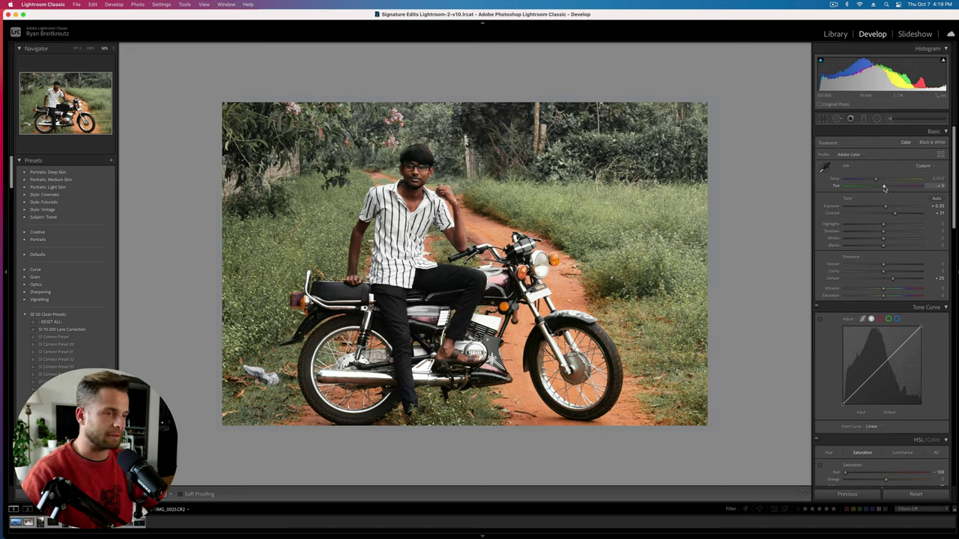
Step: Compare the motorcycle photo before and after the edits
key("backslash")
key("backslash")
key("backslash")
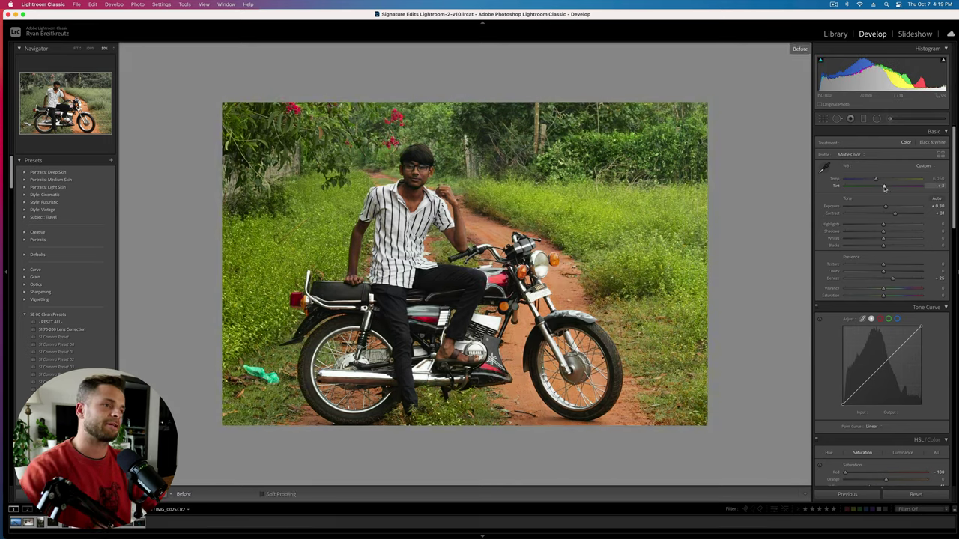
key("backslash")
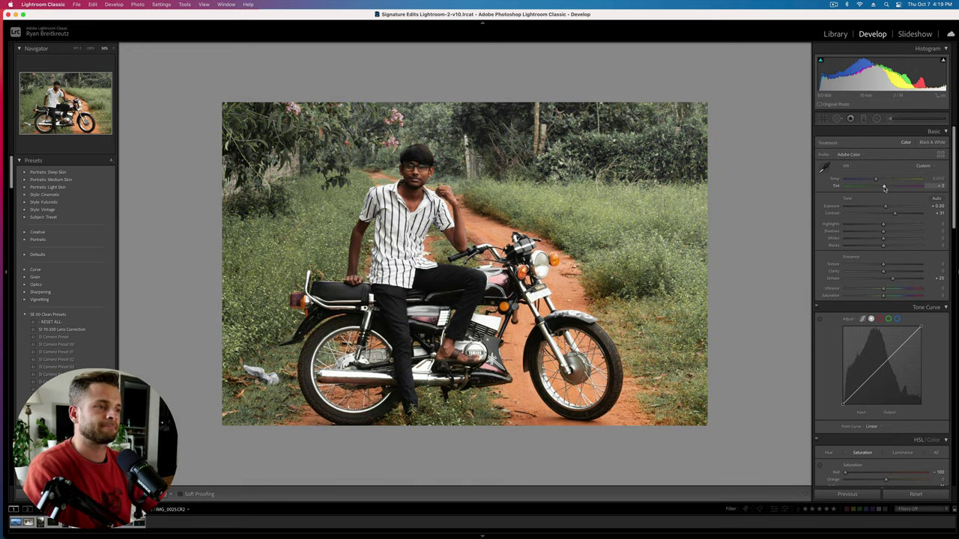
Step: Darken the foliage by setting the yellow luminance to about -9 and the green luminance to about -18
left_click(890, 118)
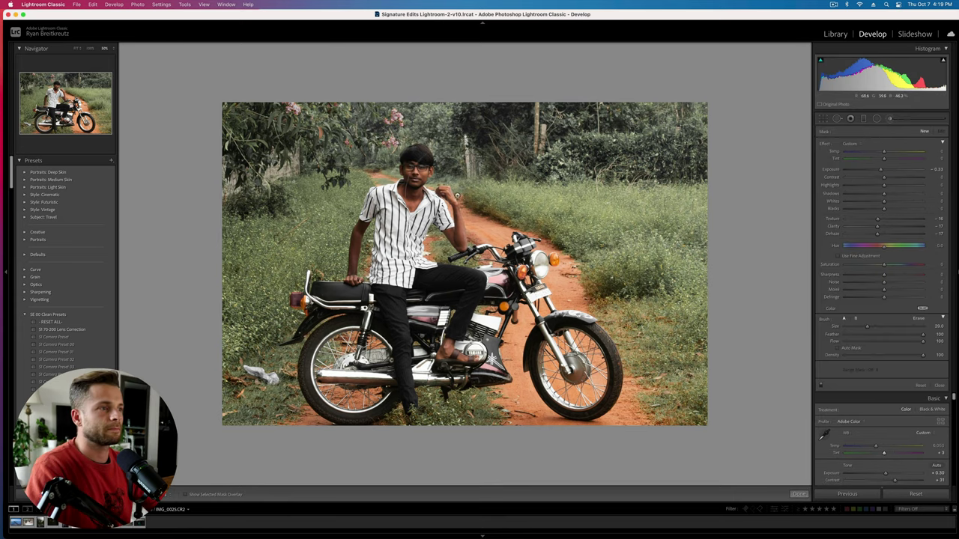
left_click(938, 385)
scroll(901, 372, "down", 2)
left_click(902, 373)
left_click(869, 416)
mouse_move(885, 408)
left_mouse_down()
mouse_move(868, 409)
mouse_move(883, 410)
mouse_move(878, 416)
left_mouse_up()
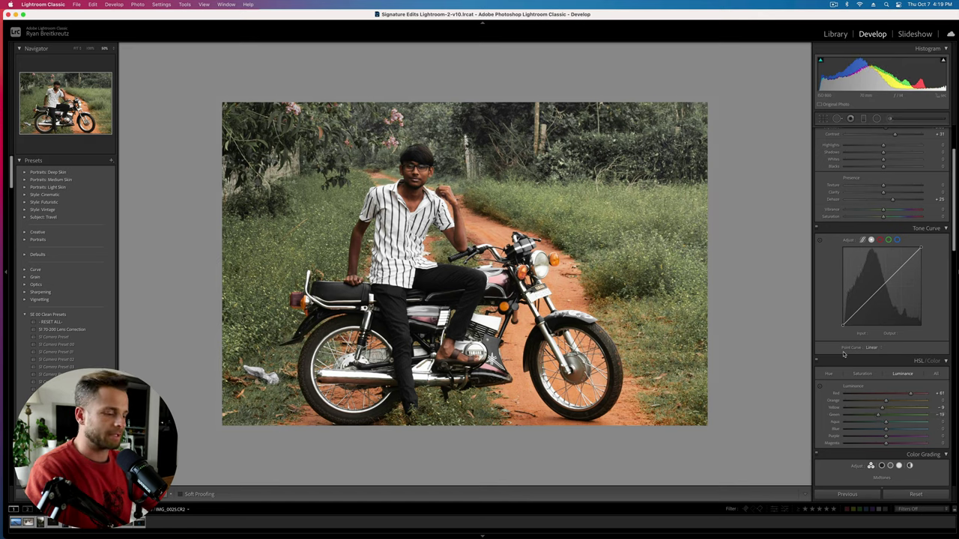
Step: Compare the edited motorcycle photo with its unedited version
key("backslash")
key("backslash")
key("backslash")
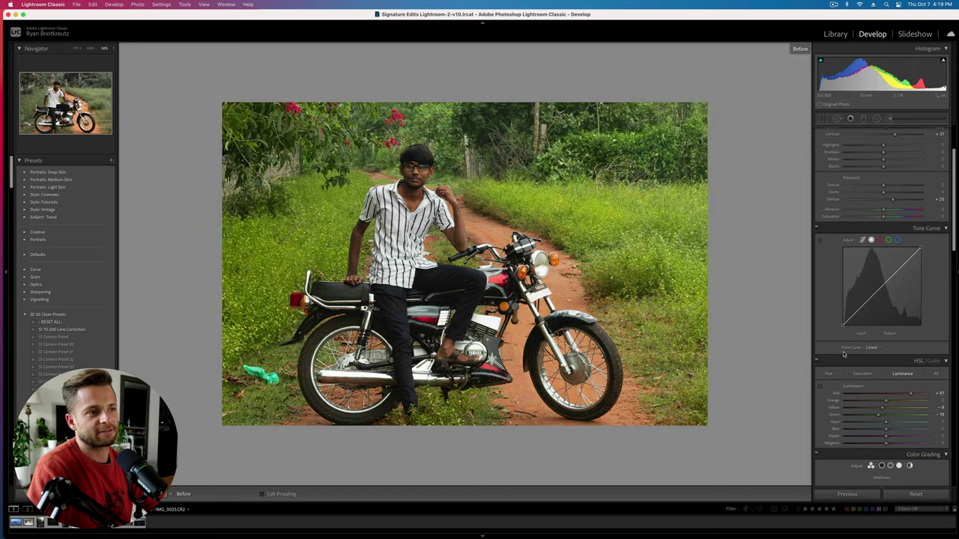
key("backslash")
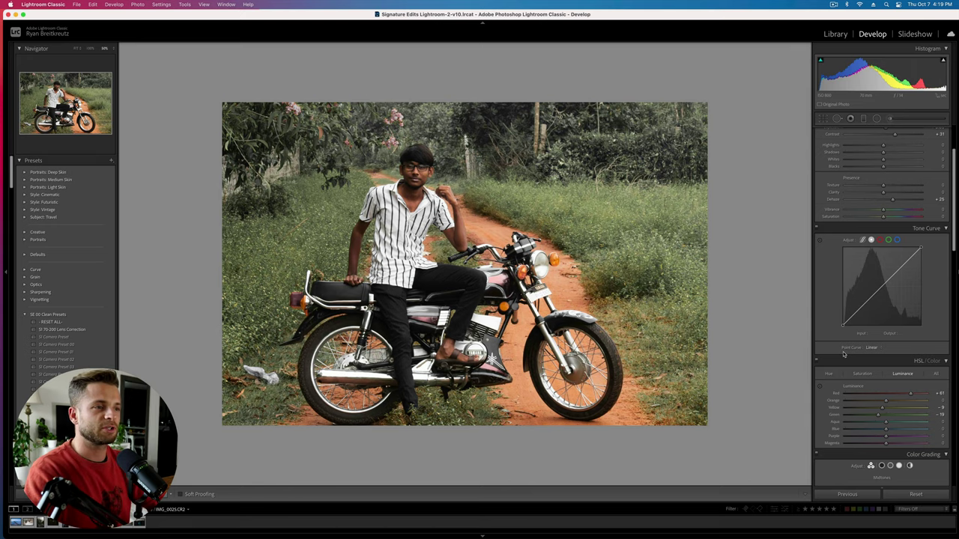
Step: Go to the next photo, the sideways close-up portrait of the older man, and rotate it clockwise to upright
key("Right")
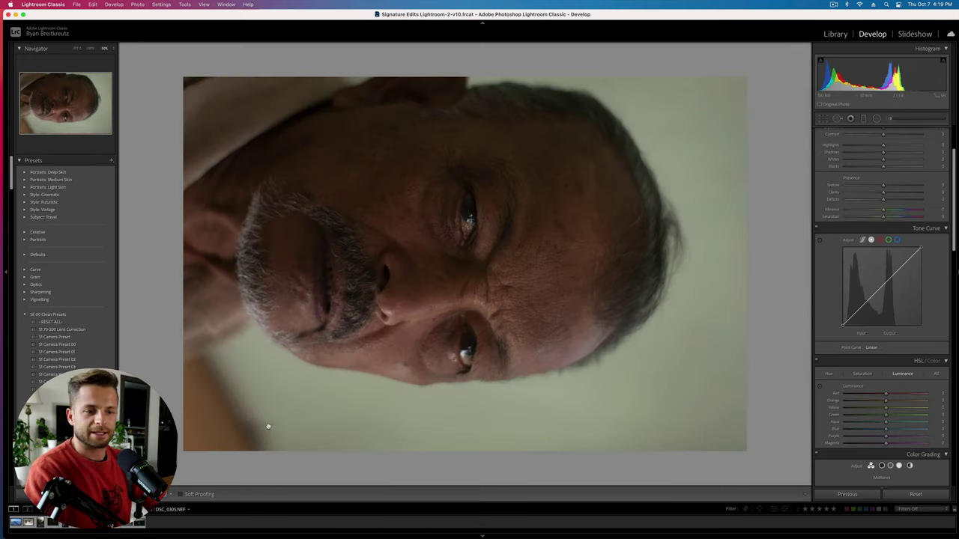
left_click(189, 3)
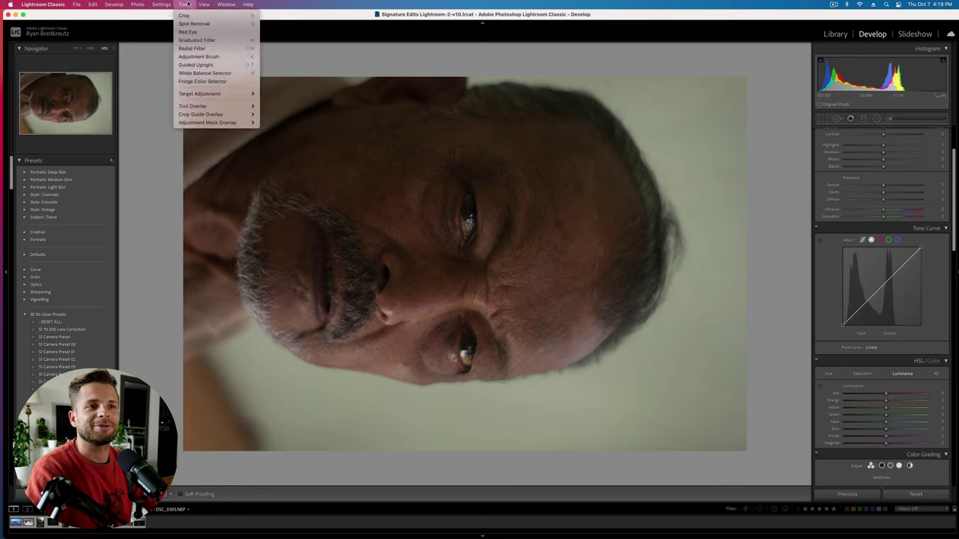
mouse_move(162, 4)
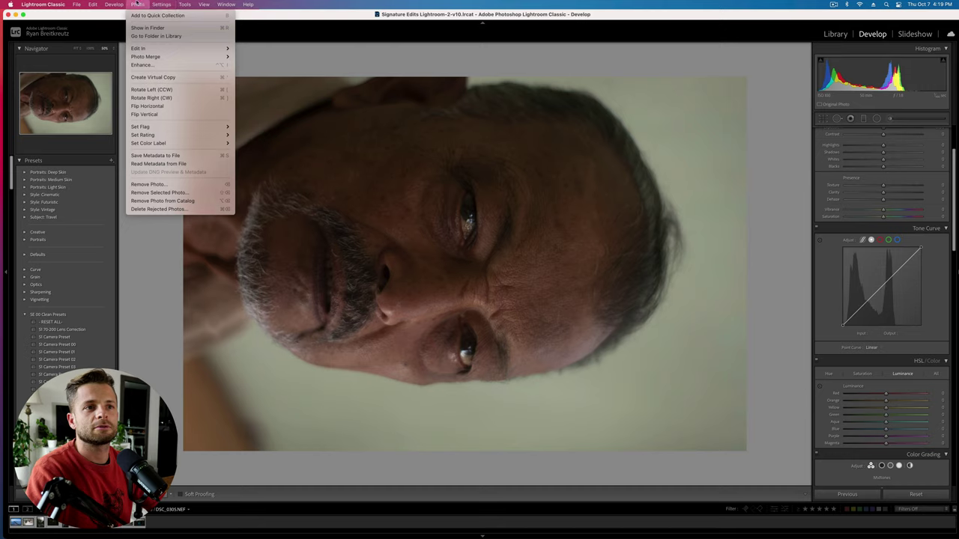
left_click(169, 98)
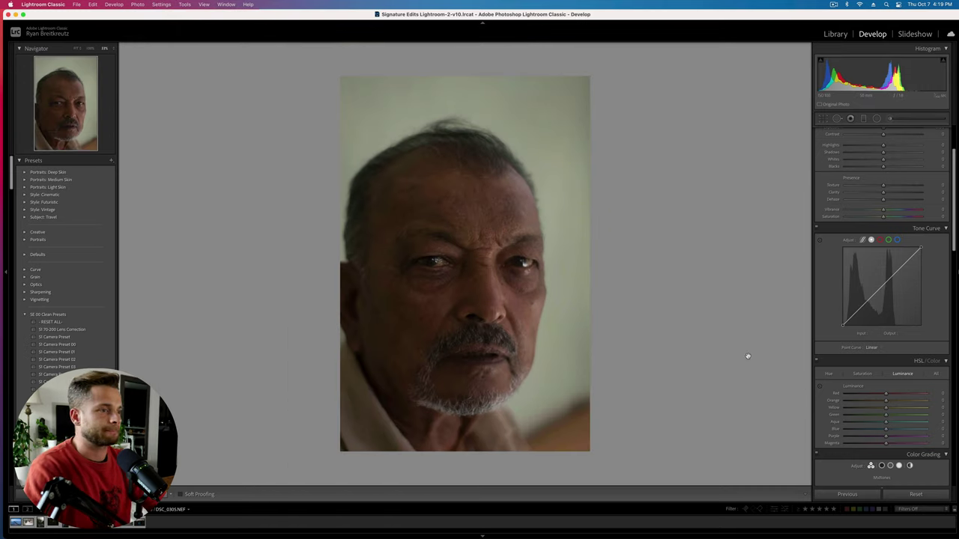
Step: Set the older man's portrait to exposure +1.30 and shadows -21
scroll(875, 266, "up", 3)
scroll(875, 266, "up", 1)
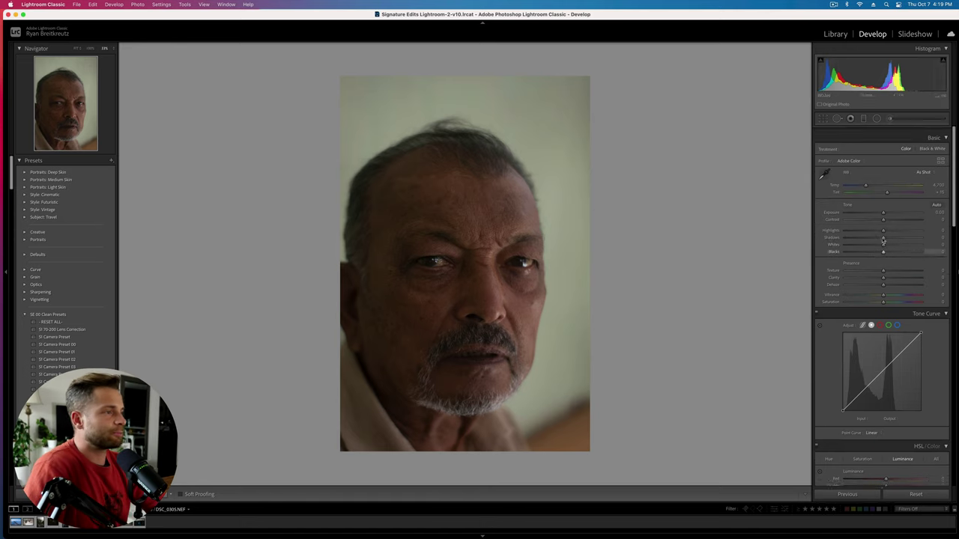
left_click_drag(884, 206, 892, 207)
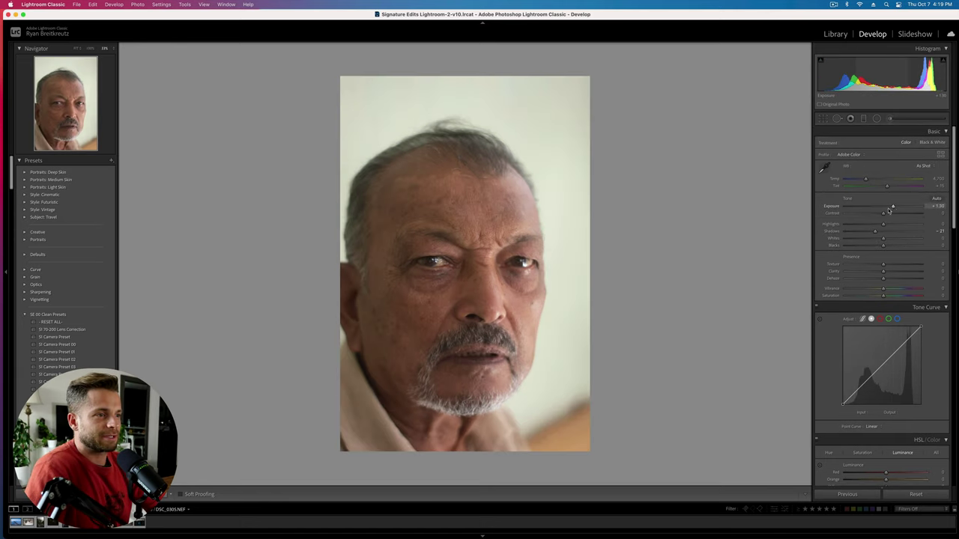
Step: Bring out the portrait's skin detail with texture +48, clarity +31 and dehaze +31
mouse_move(883, 264)
left_mouse_down()
mouse_move(901, 265)
mouse_move(895, 272)
left_mouse_up()
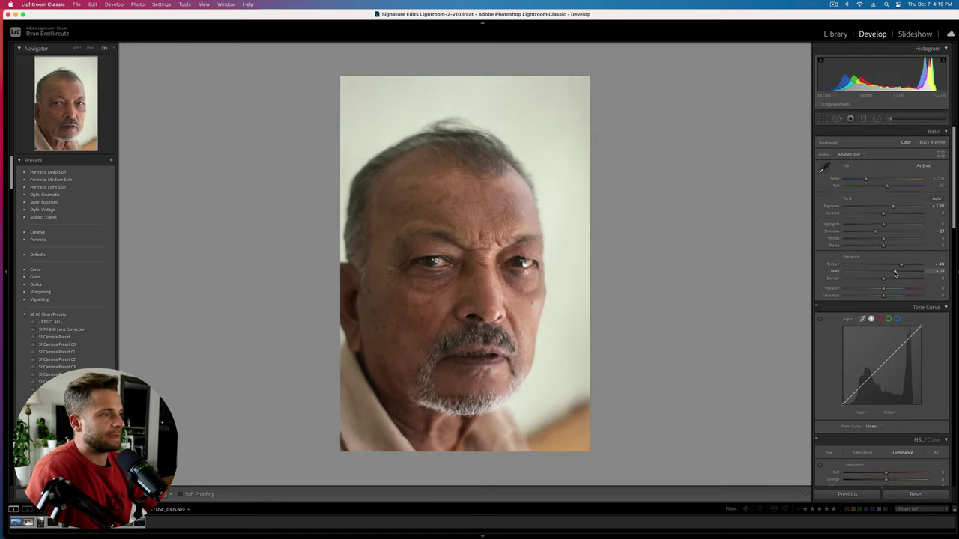
left_click(893, 279)
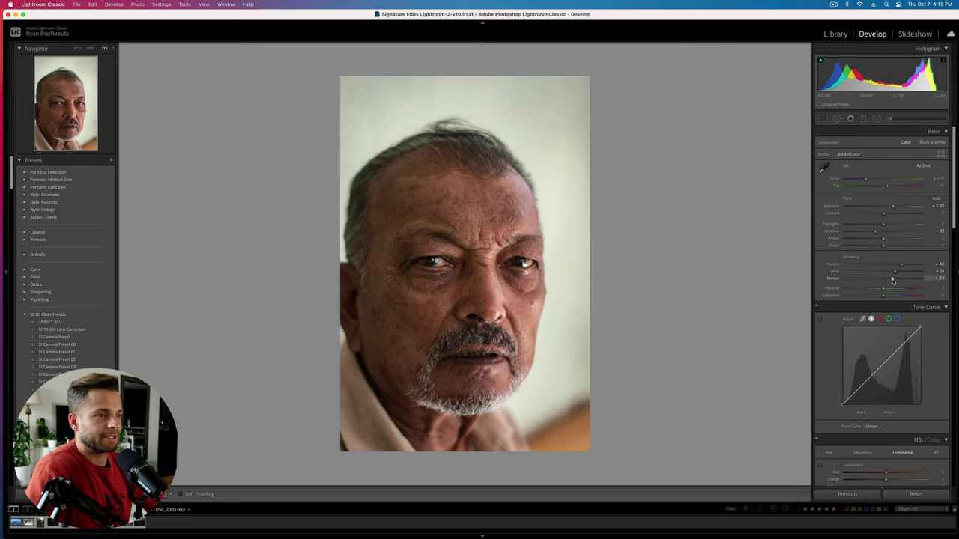
left_click_drag(892, 281, 895, 282)
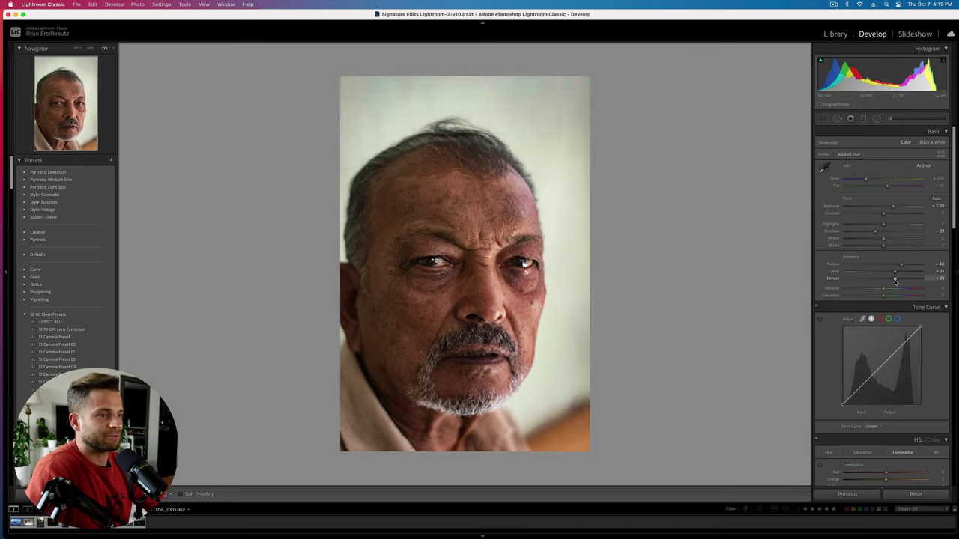
Step: Start a new Adjustment Brush mask on the portrait with a brush size of 17
left_click(892, 119)
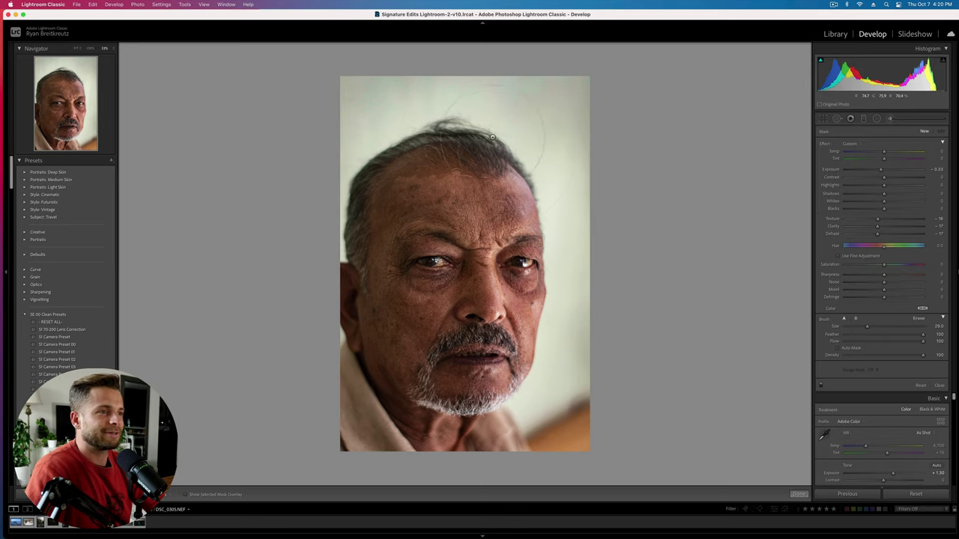
scroll(484, 233, "down", 5)
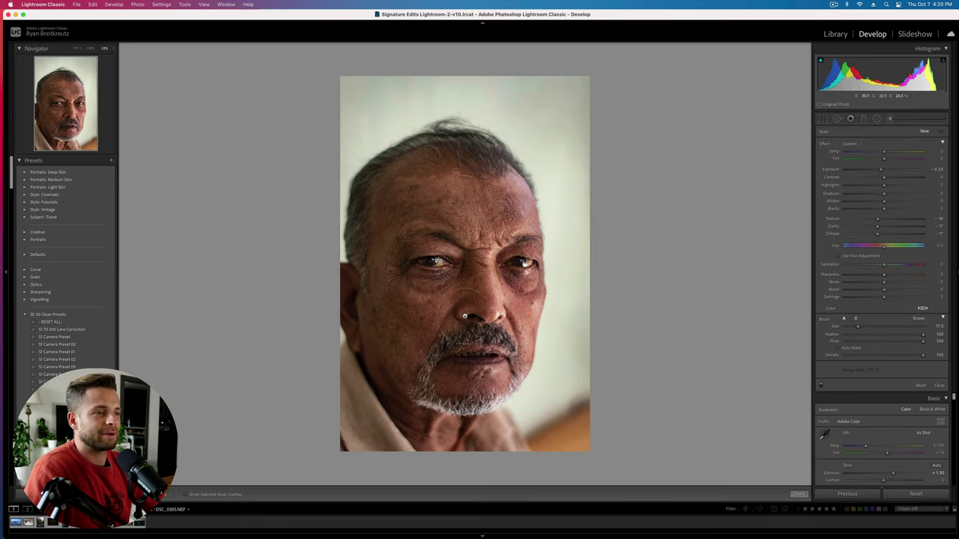
Step: Paint a size 6 adjustment brush mask over the man's moustache and beard with the 11 Add Texture effect
key("bracketleft")
key("bracketleft")
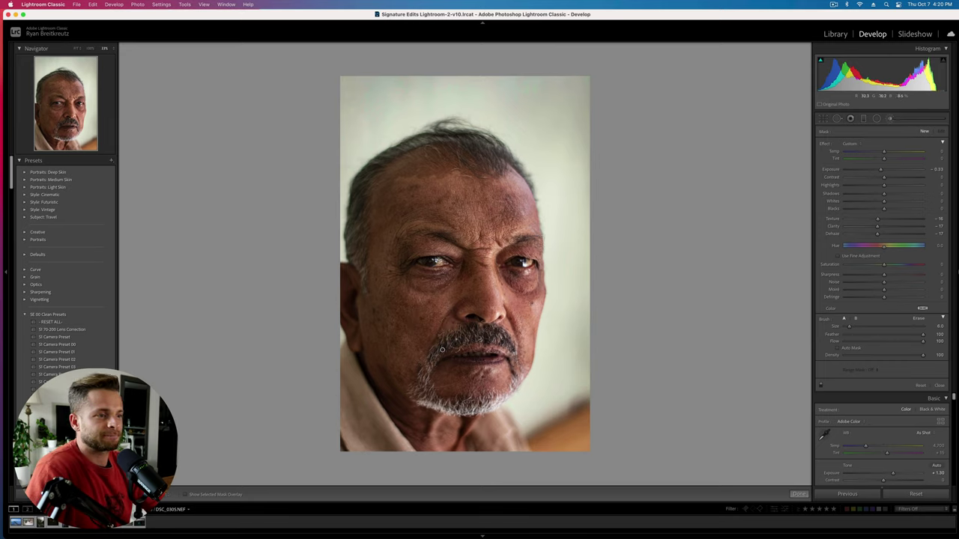
mouse_move(440, 345)
left_mouse_down()
mouse_move(418, 374)
mouse_move(464, 397)
mouse_move(503, 399)
left_mouse_up()
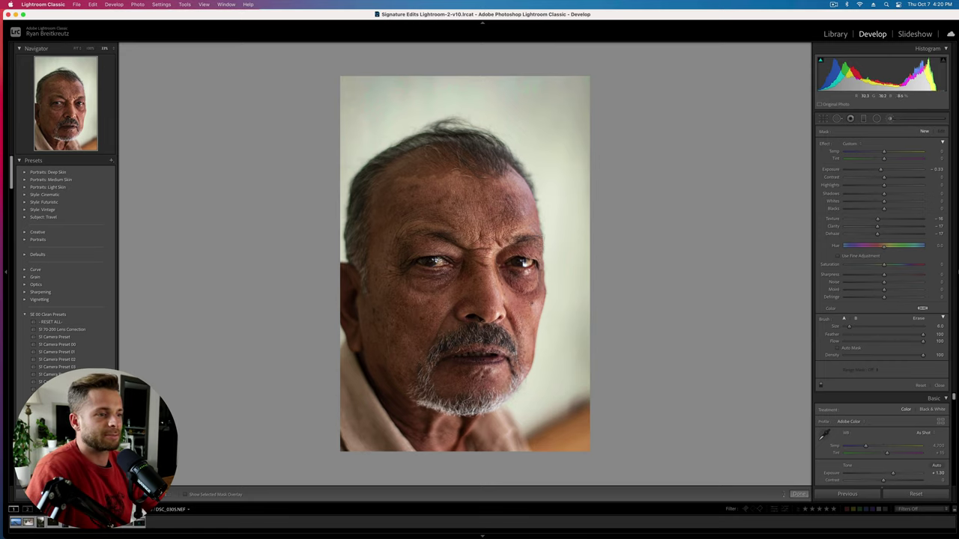
left_click(849, 144)
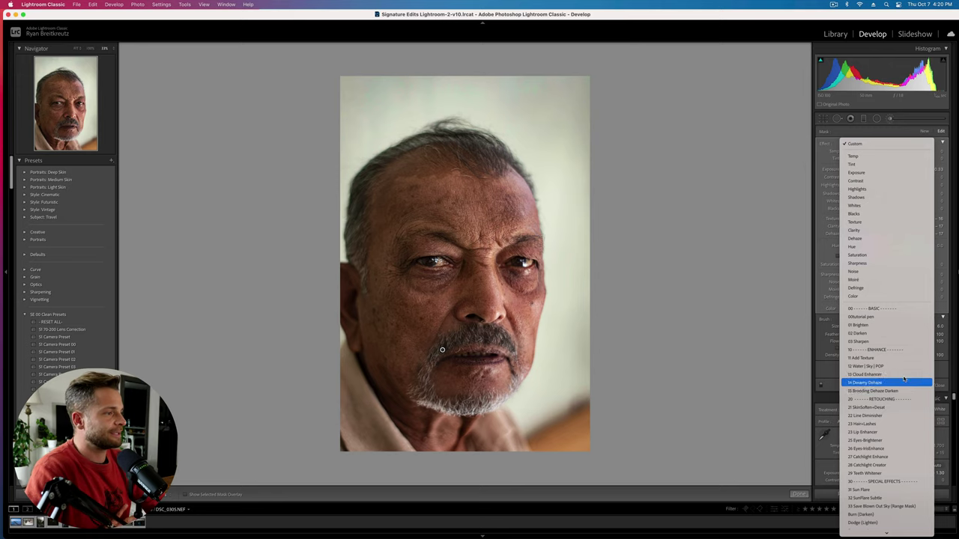
left_click(850, 358)
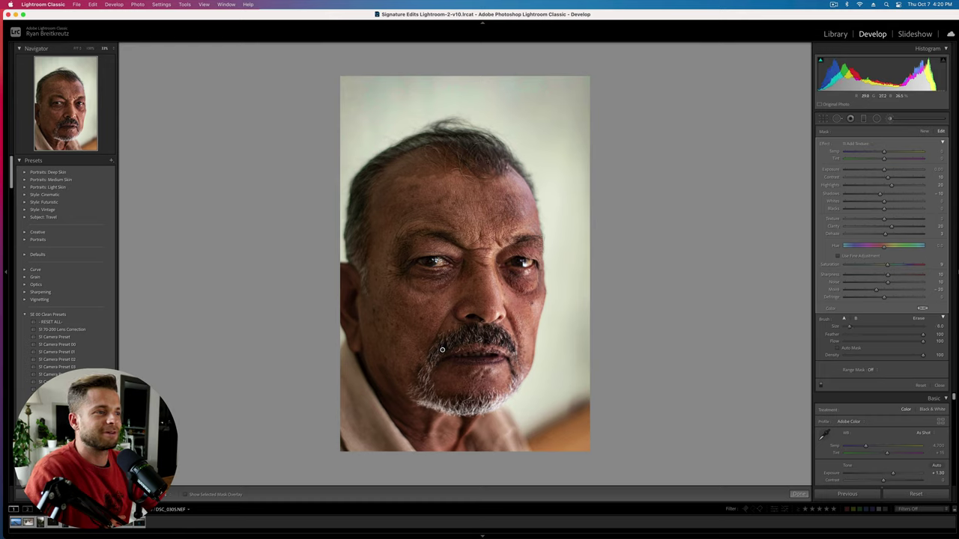
Step: Raise the beard mask's exposure slightly and compare the portrait before and after the edits
scroll(442, 350, "up", 11)
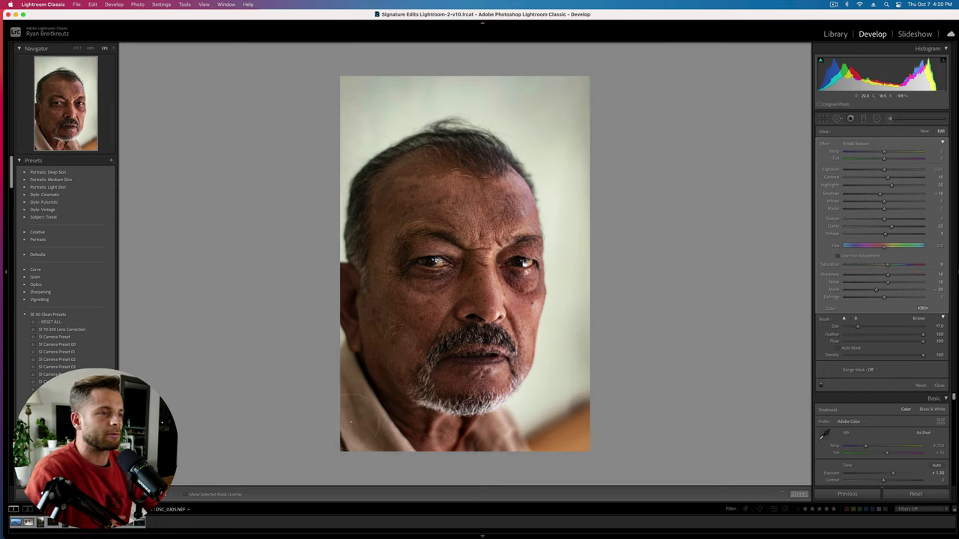
left_click_drag(885, 170, 890, 173)
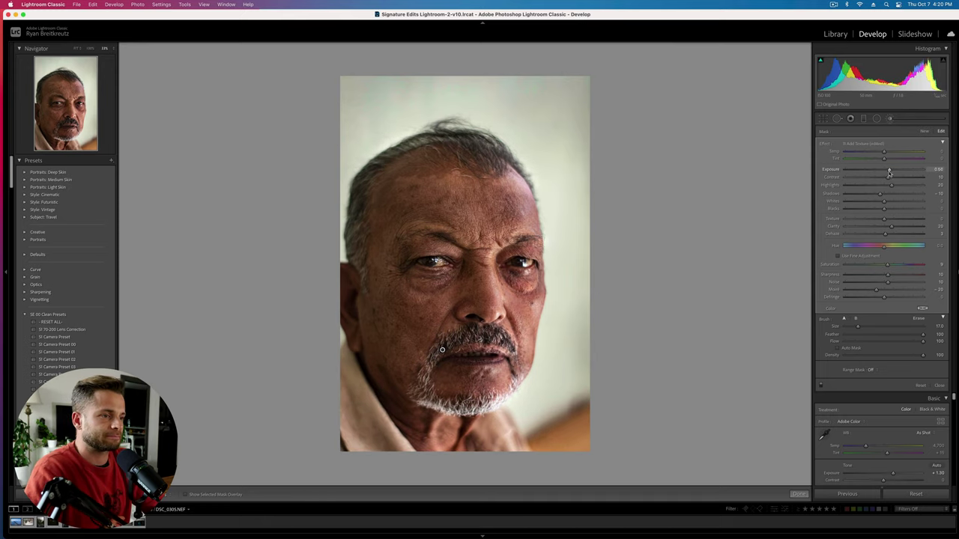
key("backslash")
key("backslash")
key("backslash")
key("backslash")
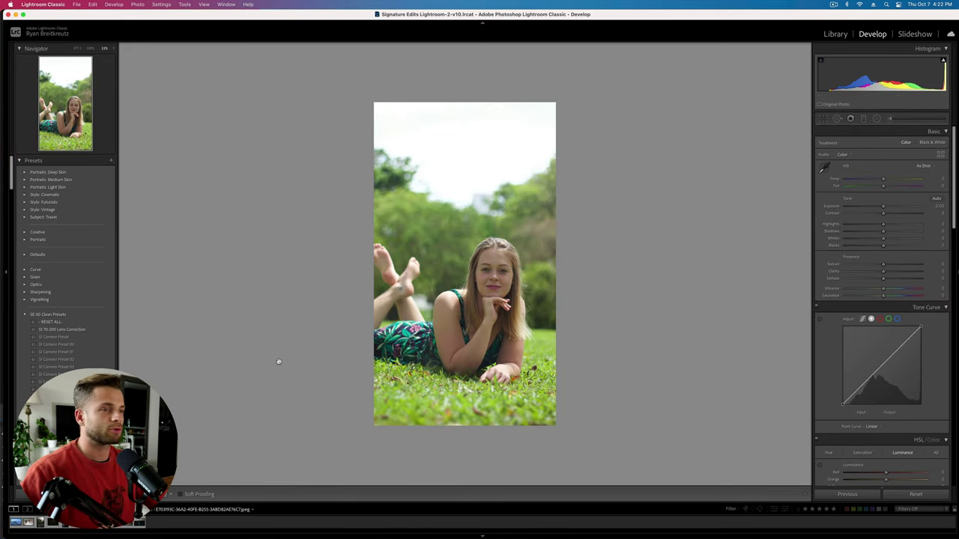
Step: Try a contrast of +71 and a vibrance of +100 on the photo of the woman lying on the grass
left_click(75, 48)
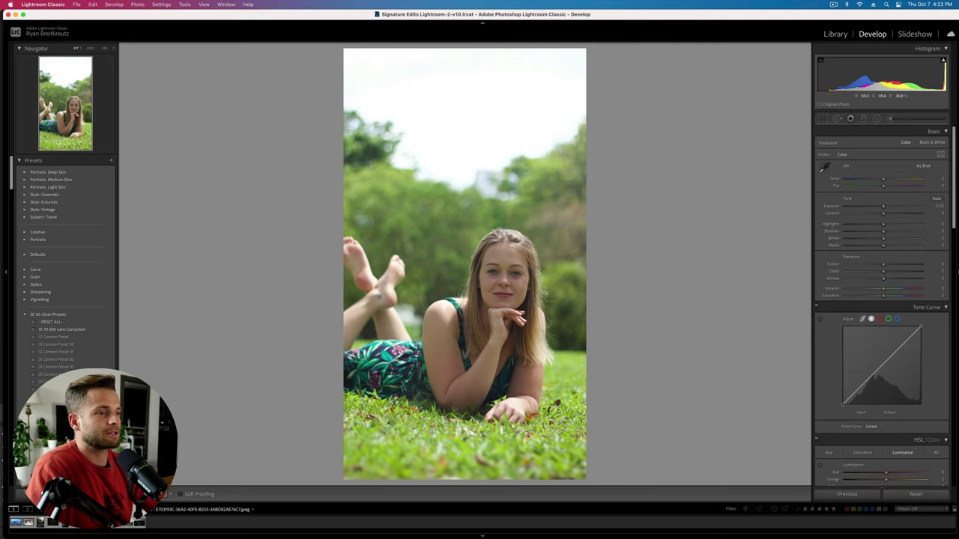
left_click(537, 321)
left_click(522, 301)
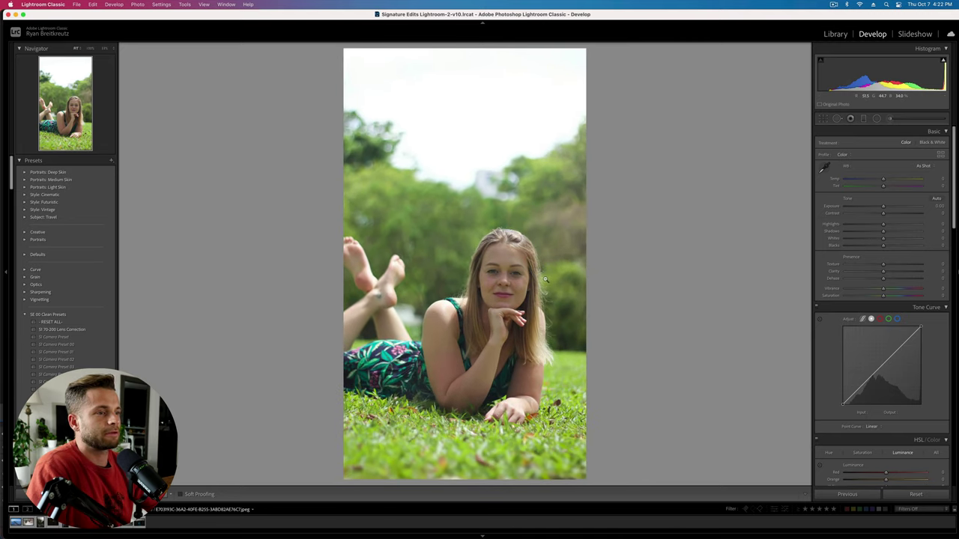
left_click(545, 278)
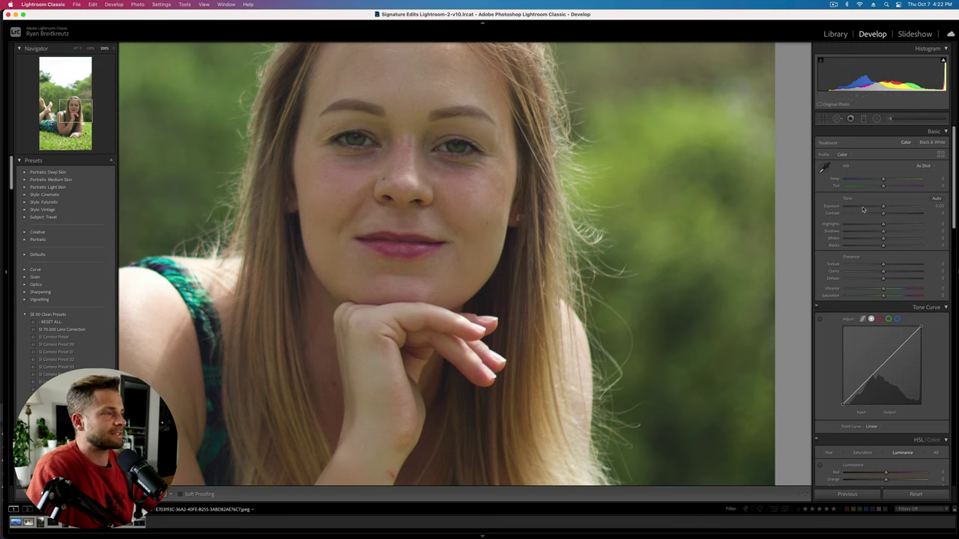
left_click_drag(863, 210, 916, 214)
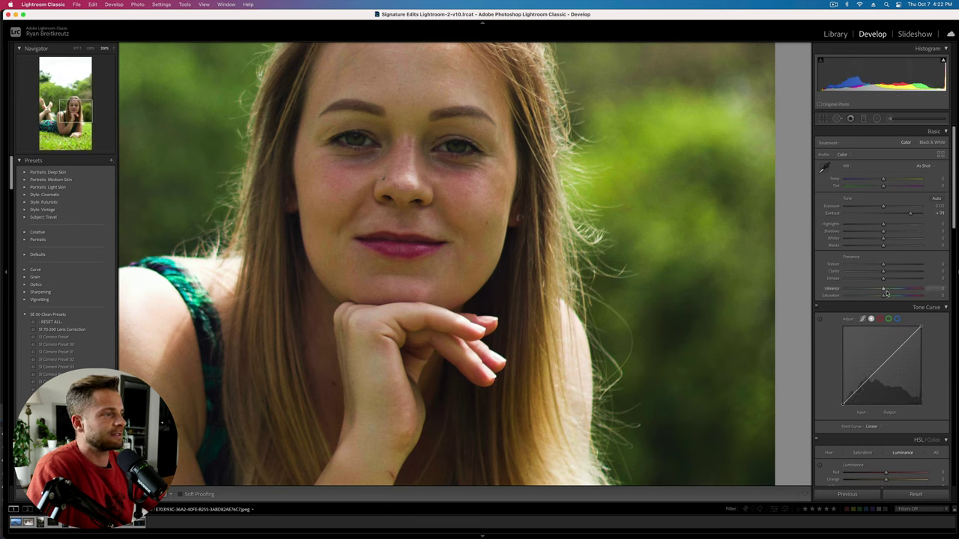
left_click_drag(884, 291, 944, 296)
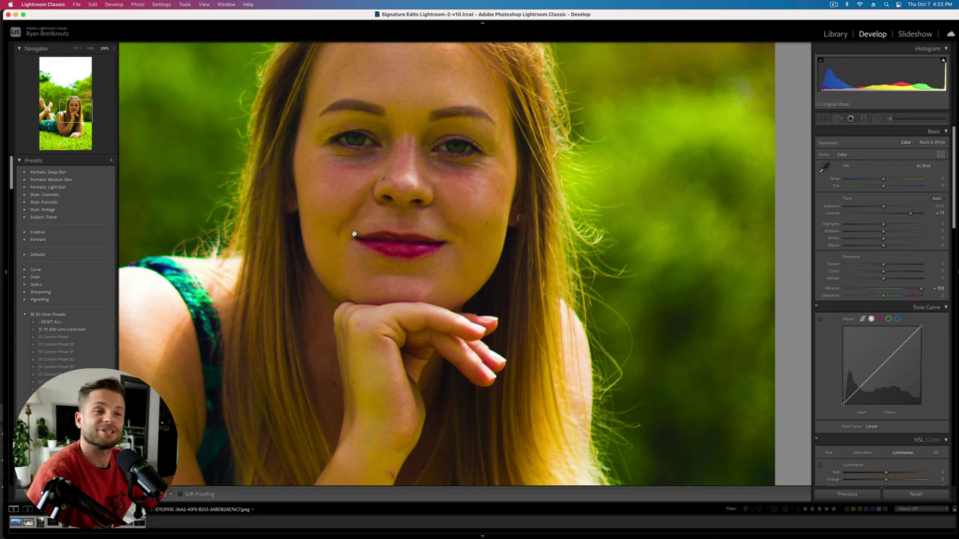
Step: Try a vibrance of +6 with a contrast of +83 and reset all of the photo's adjustments
left_click(495, 261)
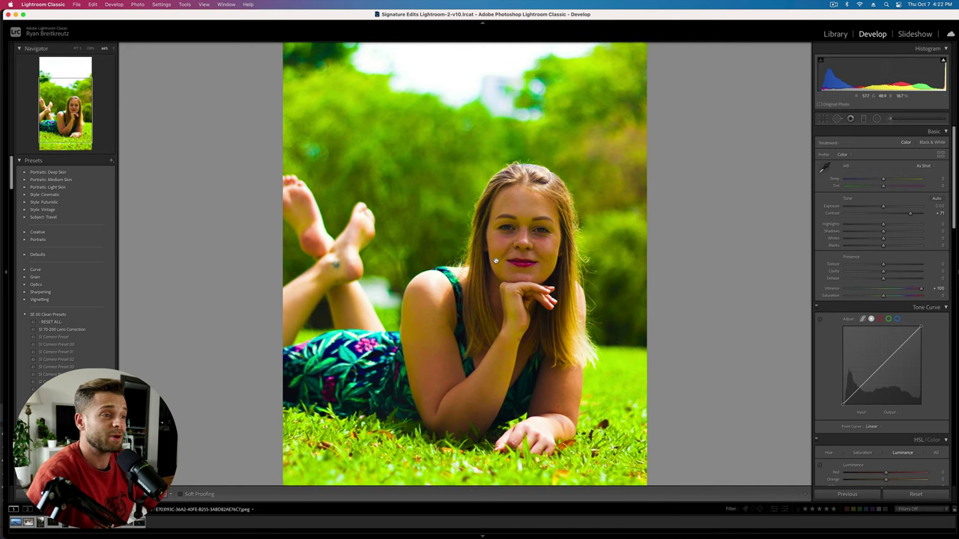
left_click_drag(920, 288, 886, 290)
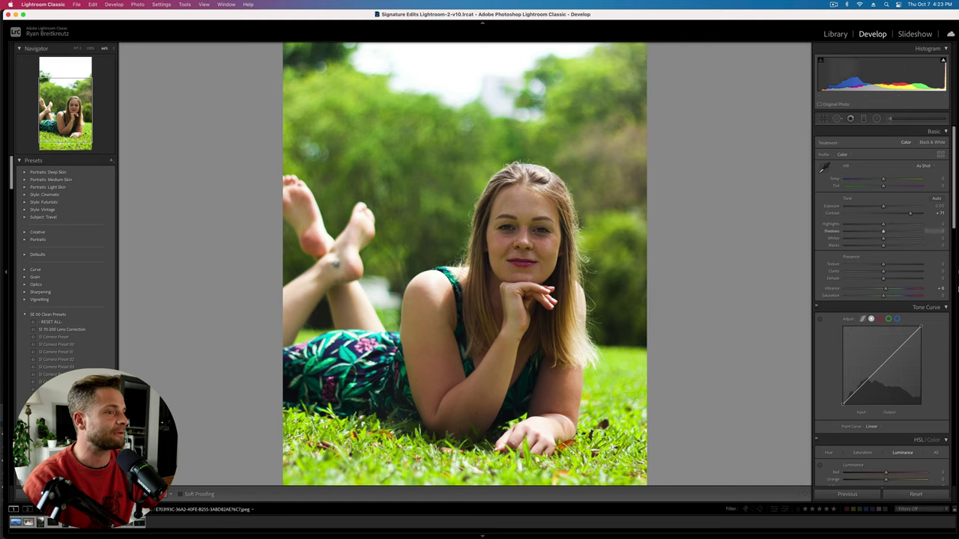
mouse_move(883, 182)
left_mouse_down()
mouse_move(899, 182)
mouse_move(867, 181)
mouse_move(883, 181)
left_mouse_up()
left_click_drag(909, 214, 914, 214)
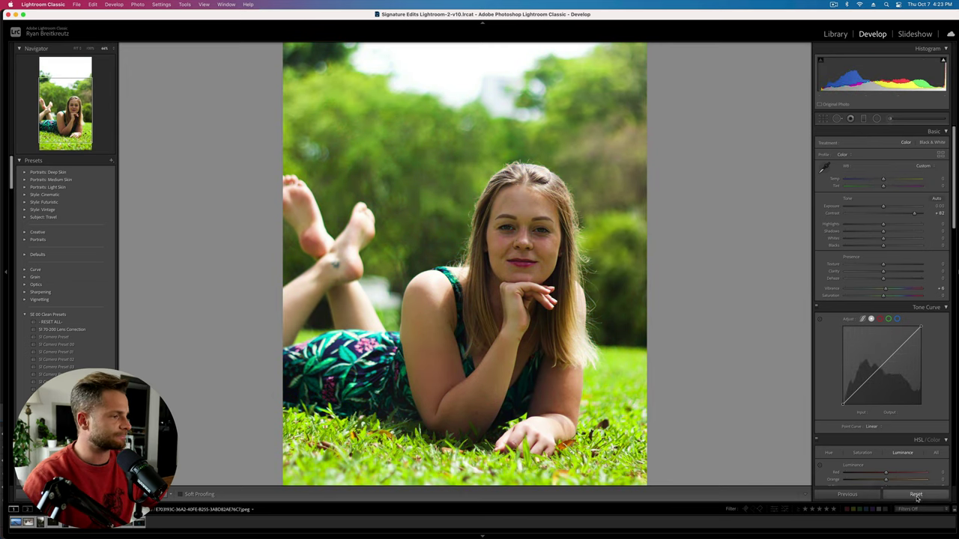
left_click(915, 495)
Step: Set contrast to +38 and highlights to -60, and shape a contrast tone curve with its black point at input 28
left_click_drag(883, 213, 859, 225)
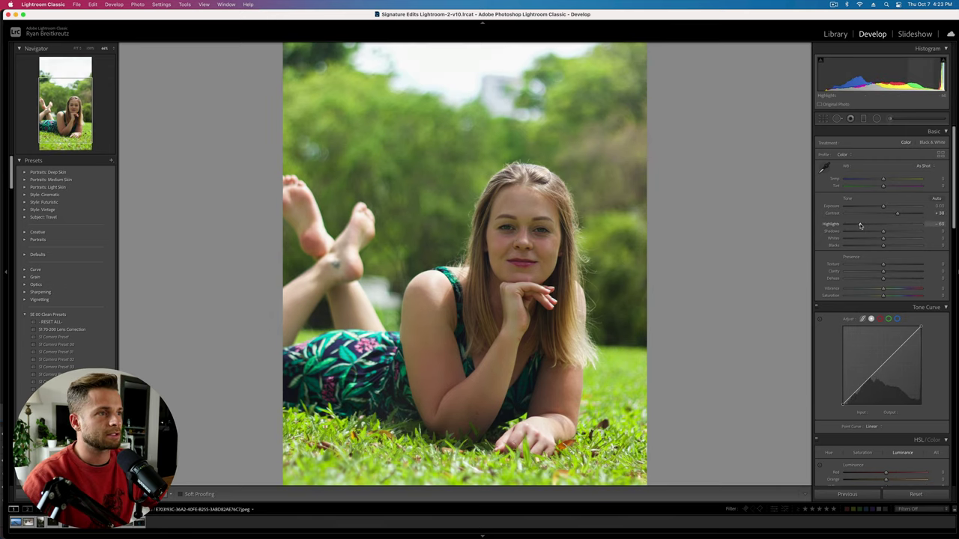
left_click_drag(882, 364, 899, 345)
left_click_drag(869, 384, 850, 405)
Step: Set exposure to +0.33, highlights and whites to -100, and blacks to +26
key("equal")
key("equal")
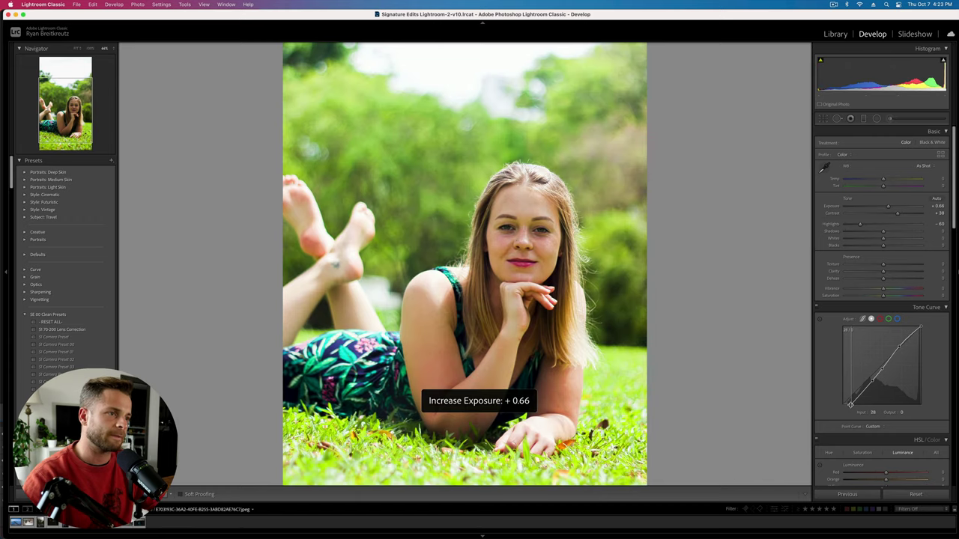
key("minus")
key("super+minus")
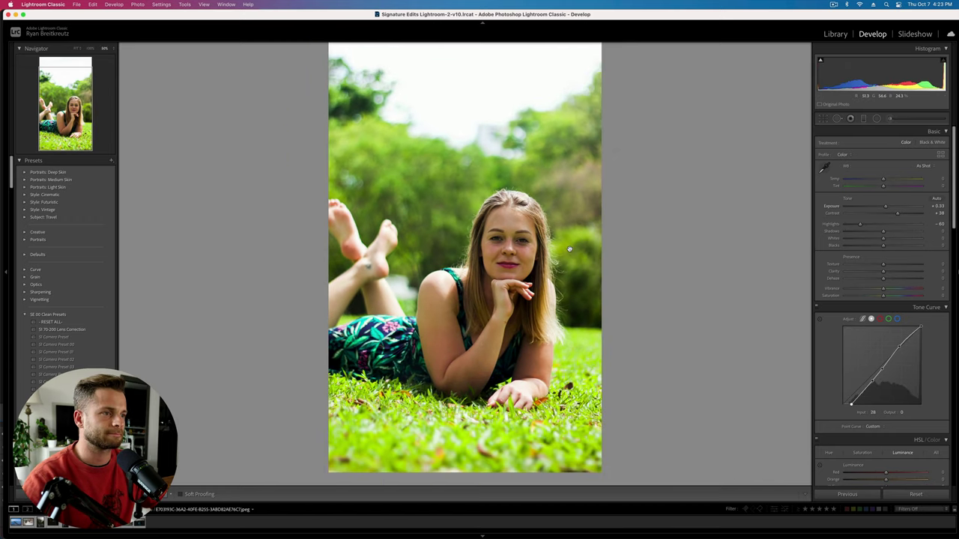
left_click_drag(860, 224, 892, 247)
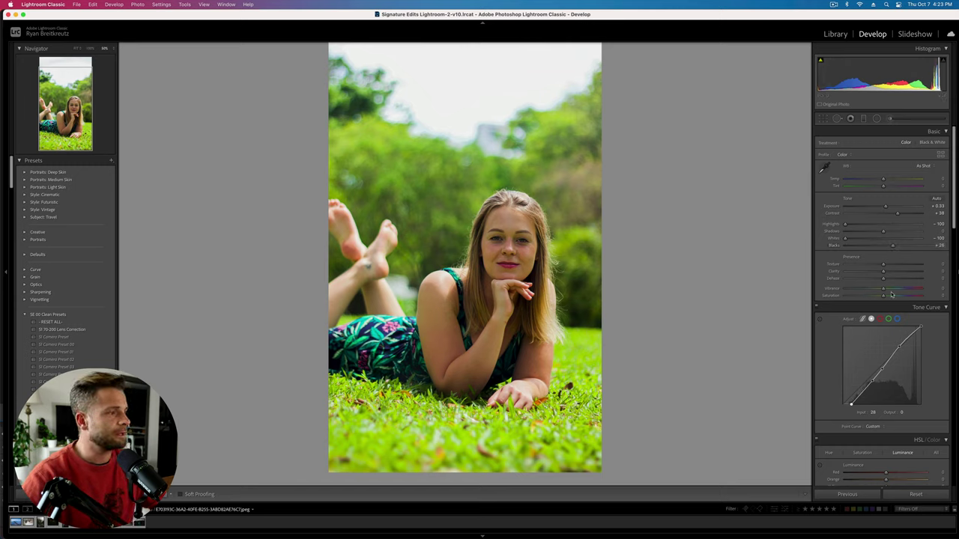
Step: Test different vibrance levels, then set vibrance to -42 and saturation to +28
left_click(858, 290)
mouse_move(859, 290)
left_mouse_down()
mouse_move(872, 289)
mouse_move(862, 290)
left_mouse_up()
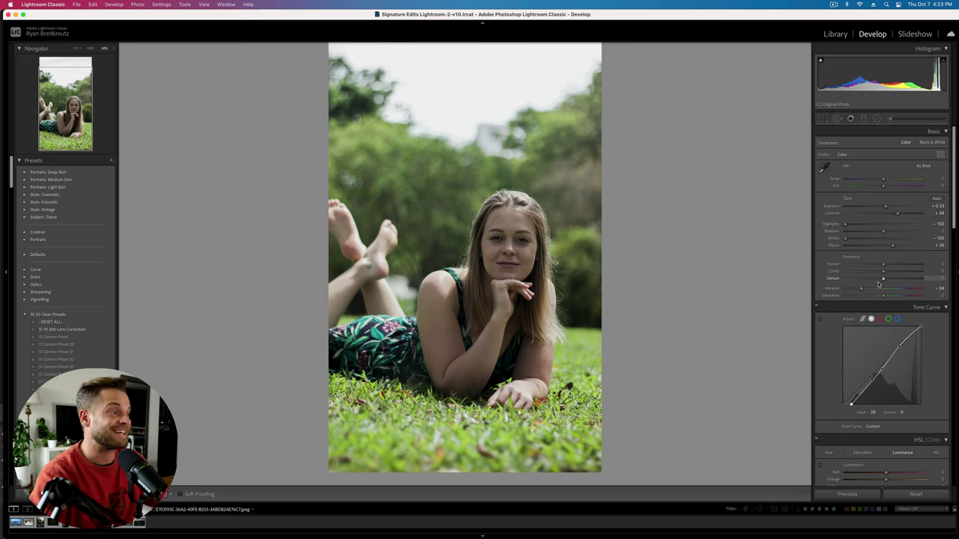
left_click_drag(861, 290, 899, 293)
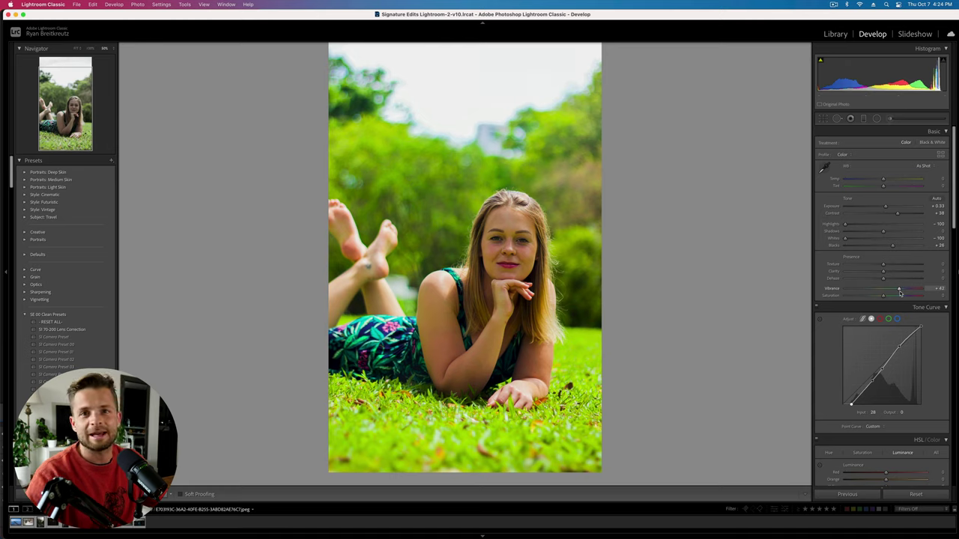
mouse_move(900, 293)
left_mouse_down()
mouse_move(849, 290)
mouse_move(899, 291)
mouse_move(873, 291)
mouse_move(884, 291)
left_mouse_up()
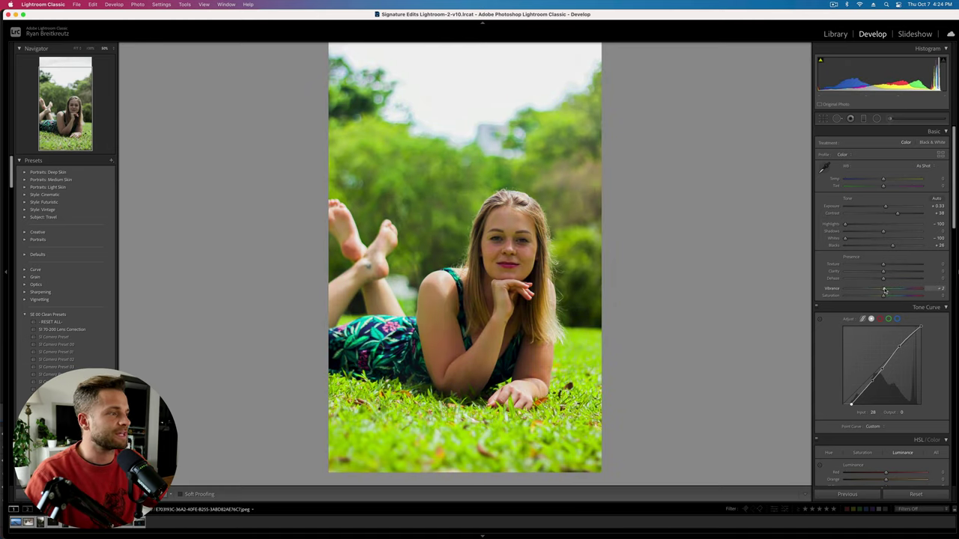
left_click_drag(847, 298, 871, 289)
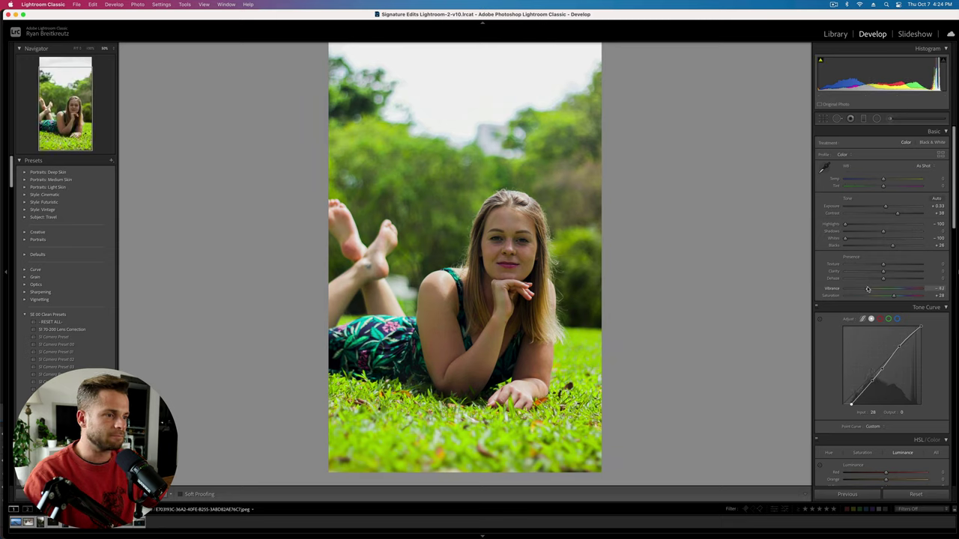
Step: Reduce the saturation of the greens to -57 and of the yellows to -36 in the HSL adjustments
scroll(866, 308, "down", 5)
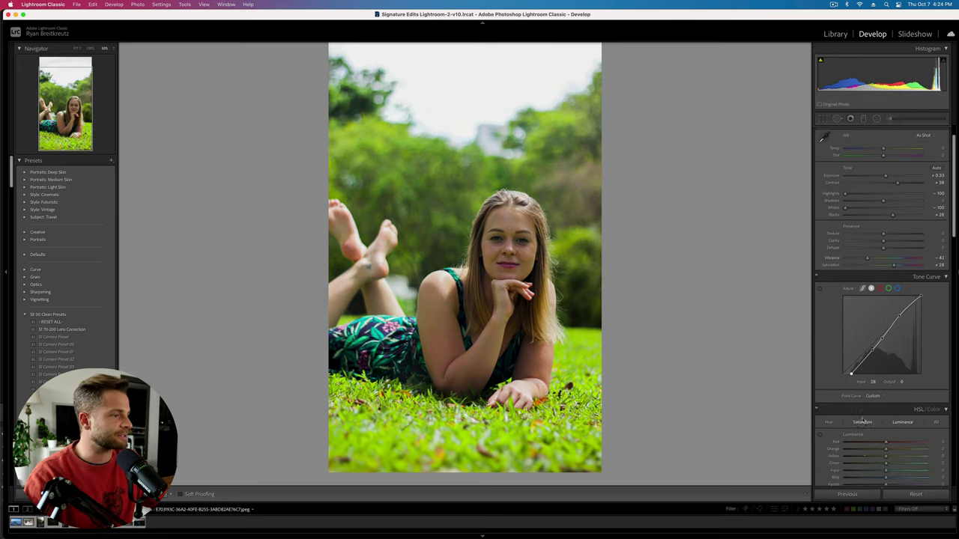
left_click(863, 322)
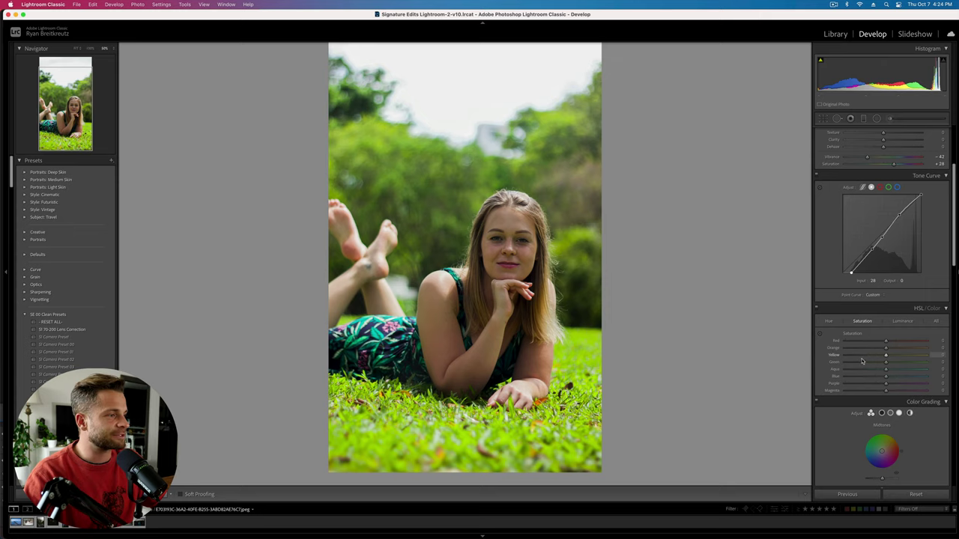
left_click(861, 362)
left_click(855, 355)
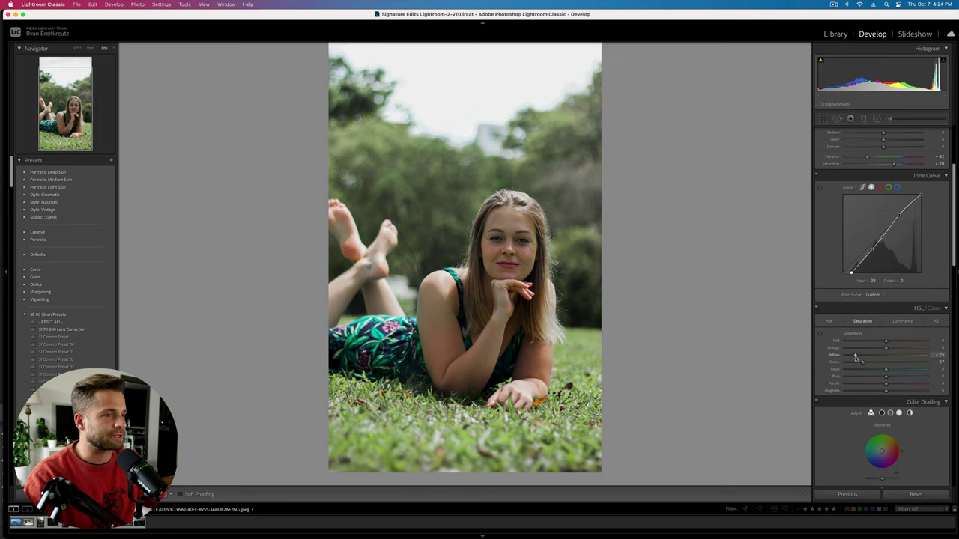
left_click_drag(856, 357, 787, 358)
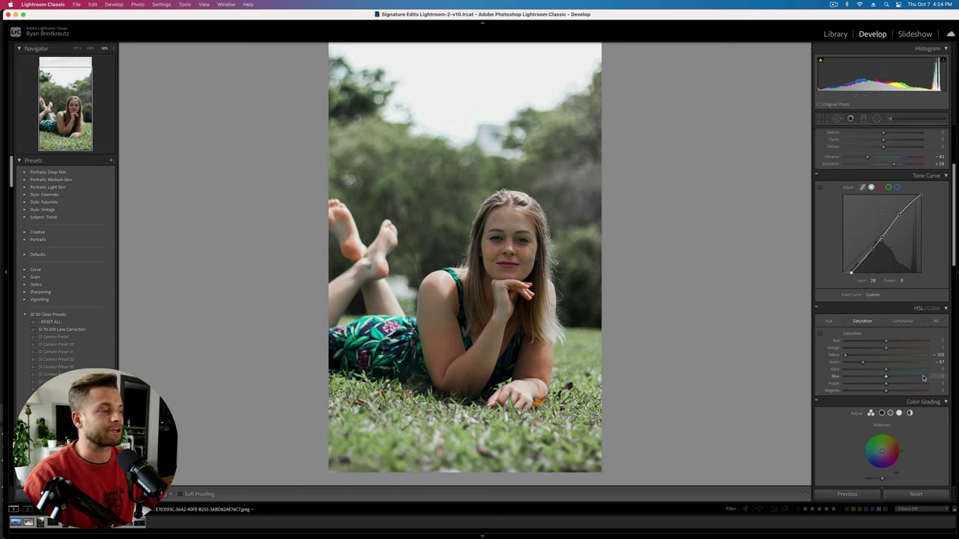
left_click_drag(845, 355, 871, 357)
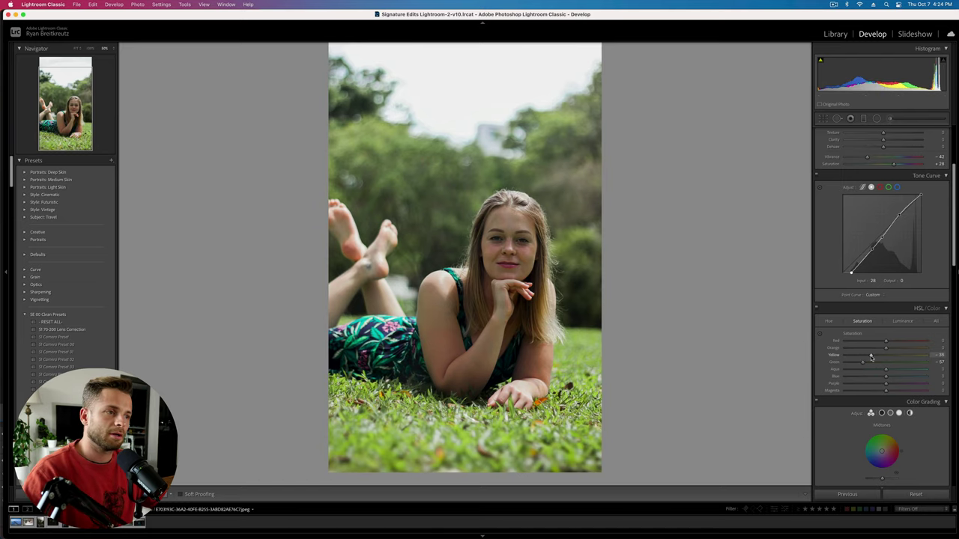
Step: Compare the photo before and after the edits and review the basic tone settings
key("backslash")
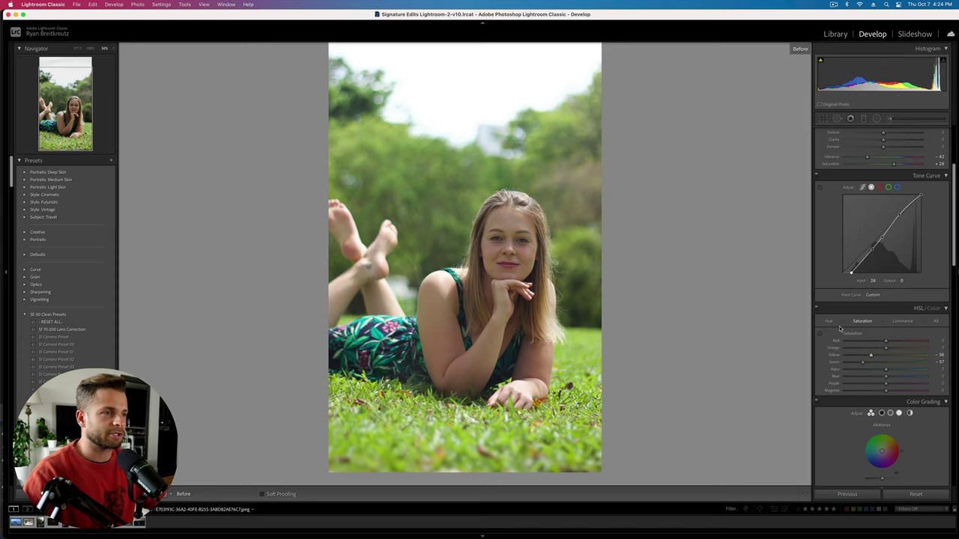
key("backslash")
key("backslash")
key("backslash")
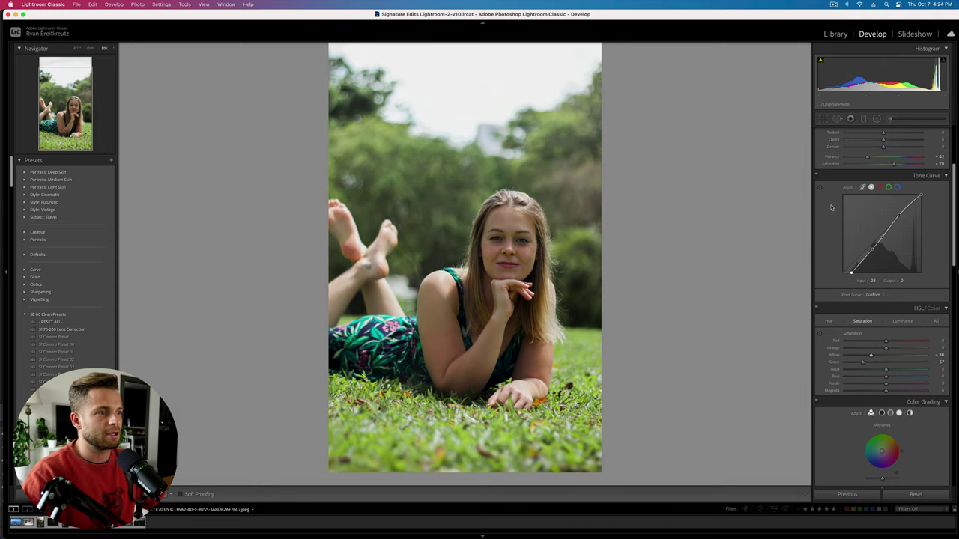
scroll(885, 258, "up", 4)
scroll(885, 257, "down", 1)
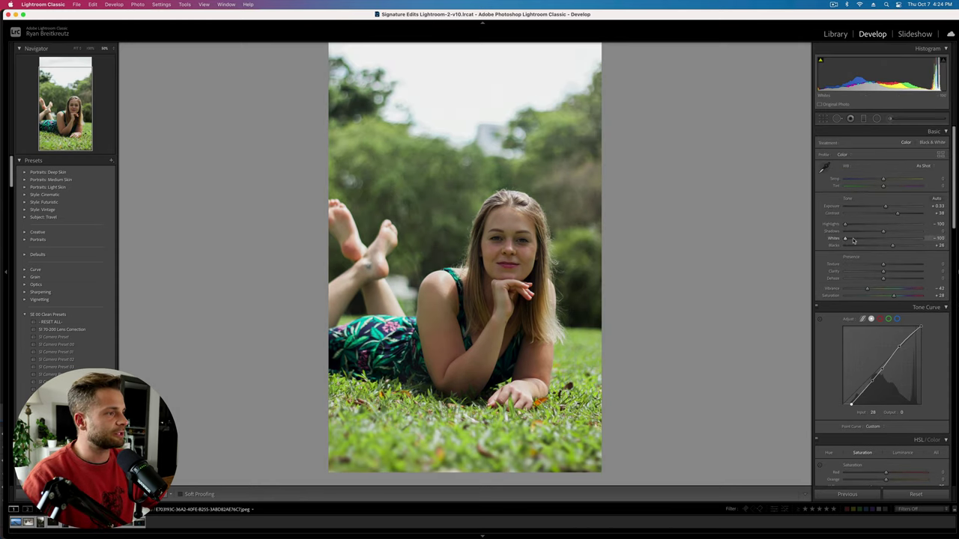
mouse_move(845, 225)
left_mouse_down()
mouse_move(872, 225)
mouse_move(845, 225)
left_mouse_up()
Step: Brush over the woman's face, arms and legs, reset the effect, and set exposure to 0.22, contrast to -73, whites to 75 and blacks to -27
key("k")
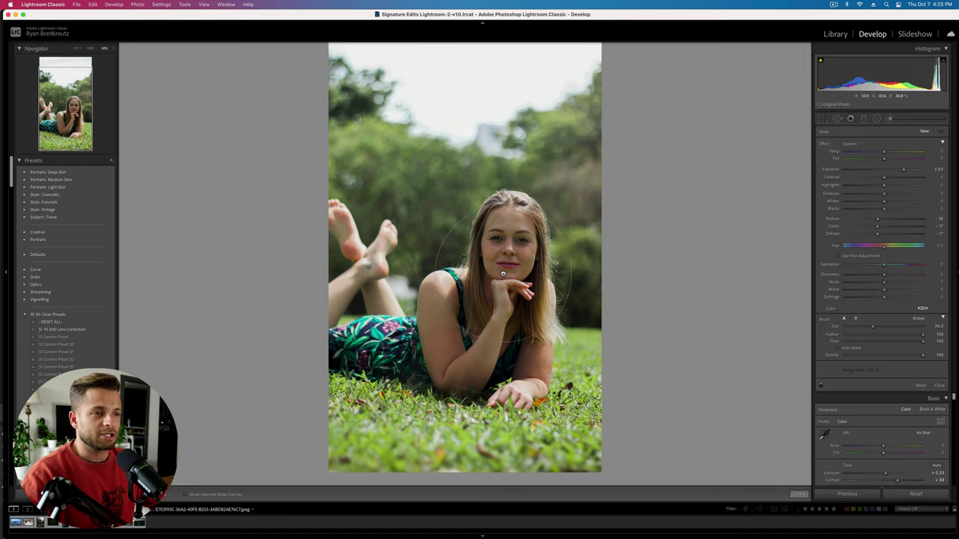
scroll(503, 255, "down", 5)
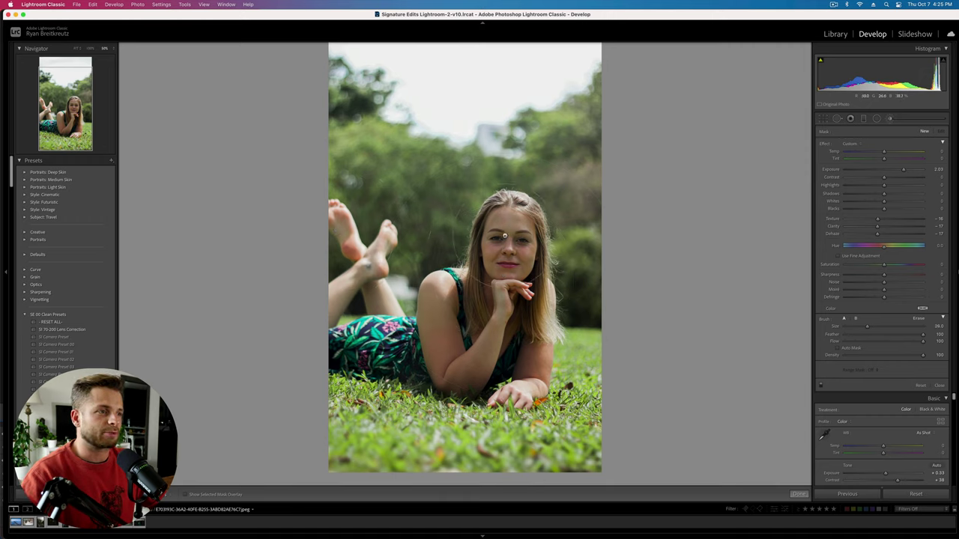
mouse_move(504, 236)
left_mouse_down()
mouse_move(500, 309)
mouse_move(435, 337)
mouse_move(376, 255)
mouse_move(367, 209)
left_mouse_up()
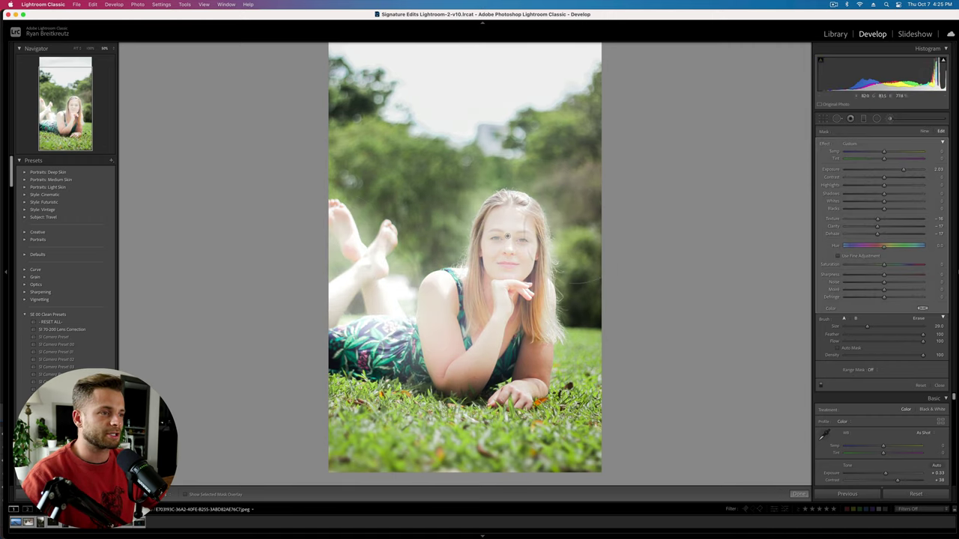
key("alt")
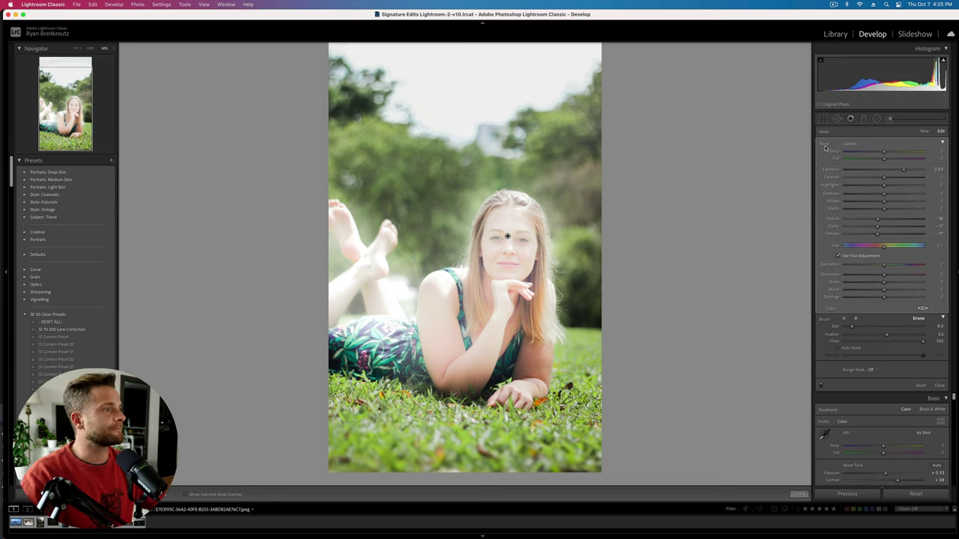
left_click(825, 145, "alt")
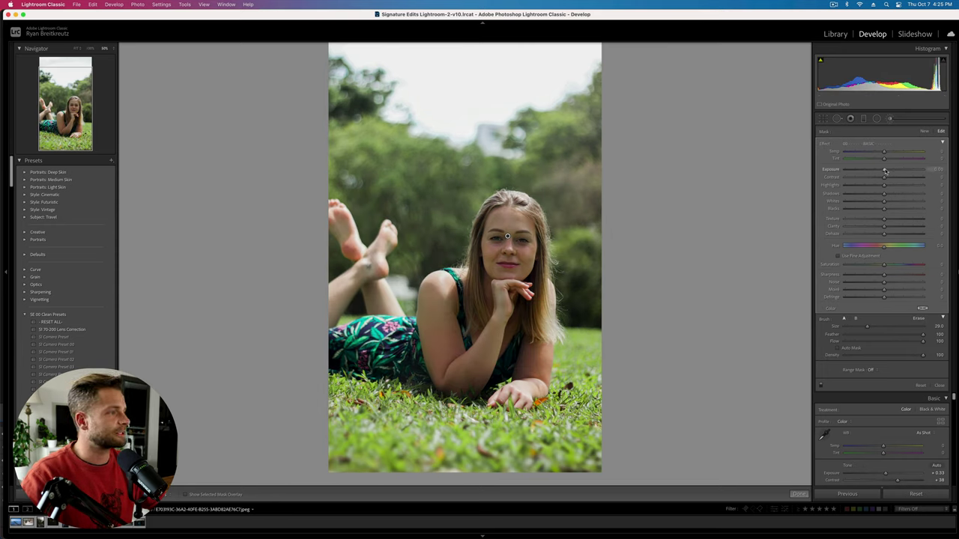
mouse_move(884, 170)
left_mouse_down()
mouse_move(854, 178)
mouse_move(913, 204)
mouse_move(873, 212)
left_mouse_up()
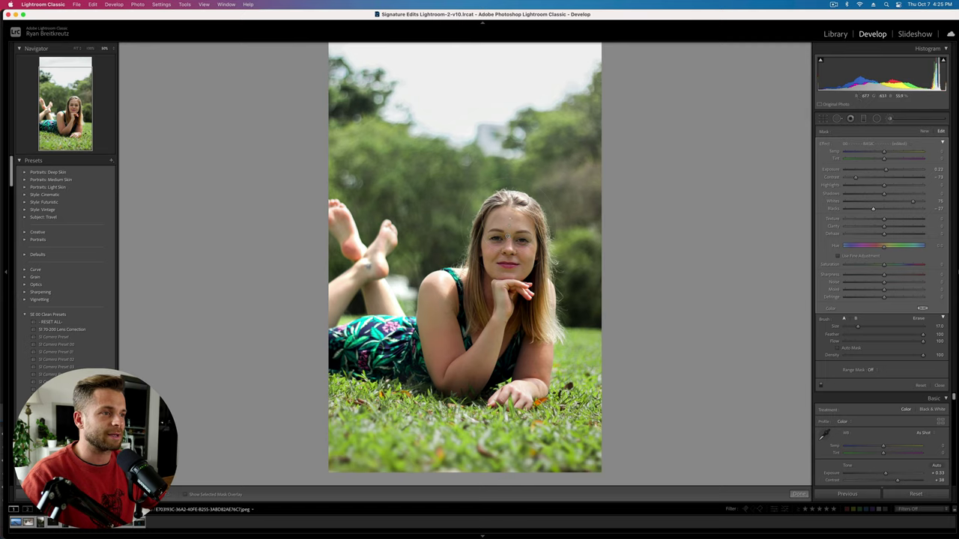
Step: Compare the skin with and without the brush adjustment by deleting it and restoring it
key("Delete")
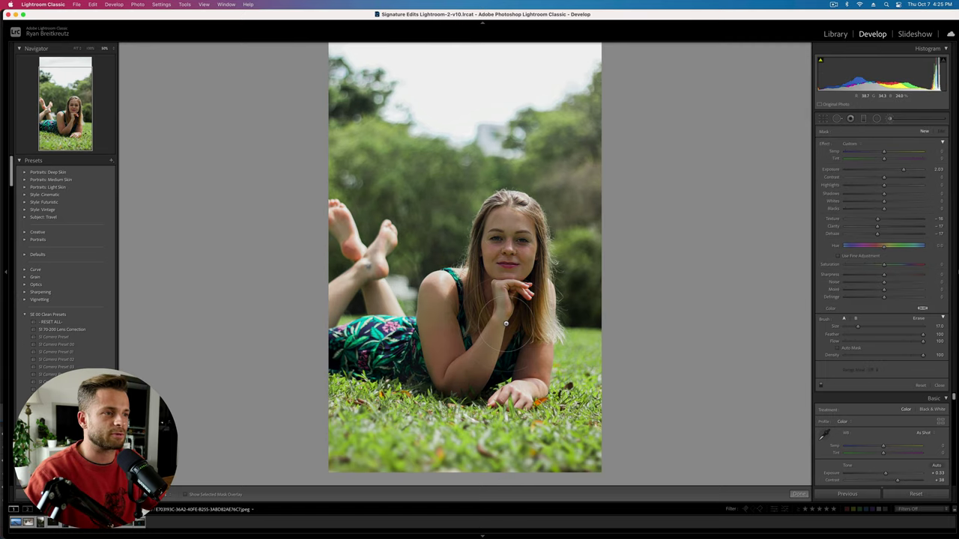
key("super+z")
key("Delete")
key("super+z")
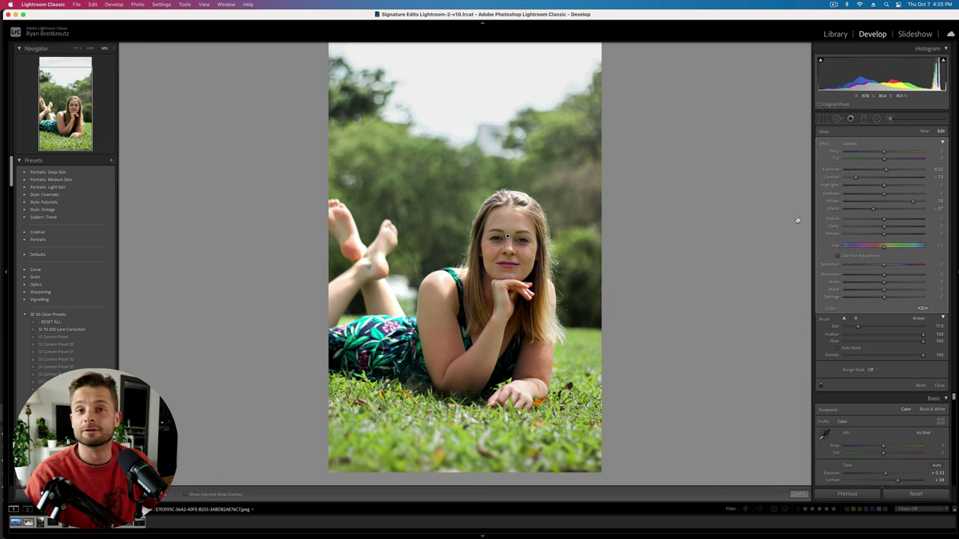
Step: Create a new brush mask with the 21 SkinSoften+Detail effect and paint over the facial skin
left_click(924, 132)
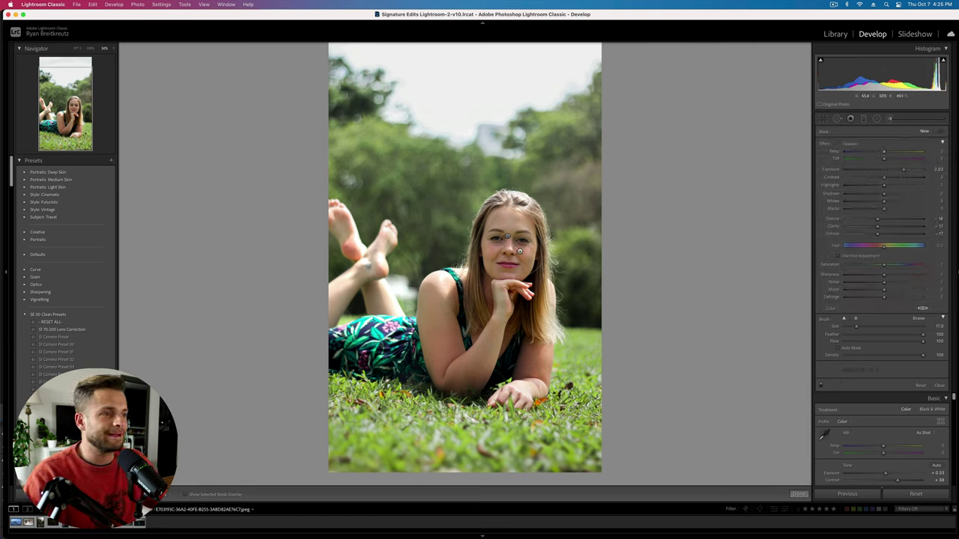
left_click(848, 144)
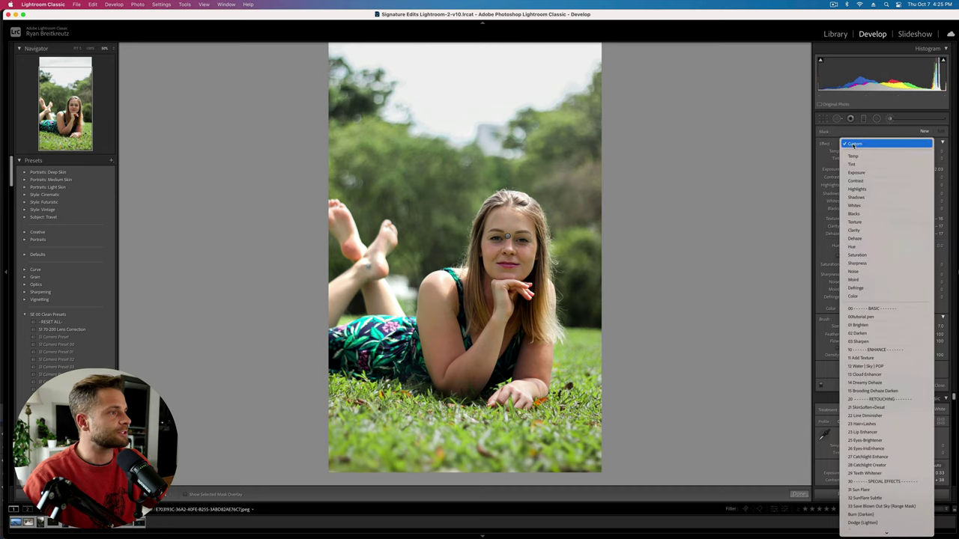
mouse_move(886, 532)
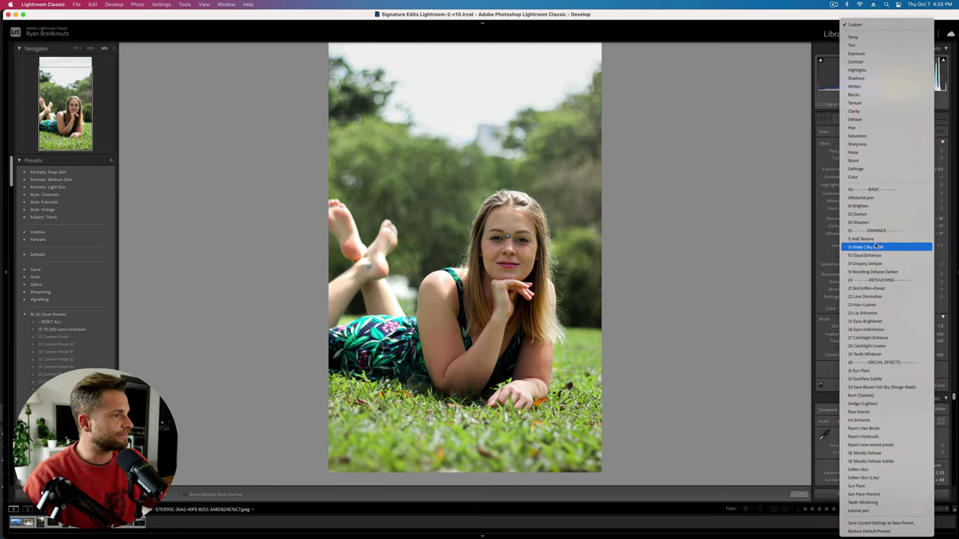
left_click(880, 290)
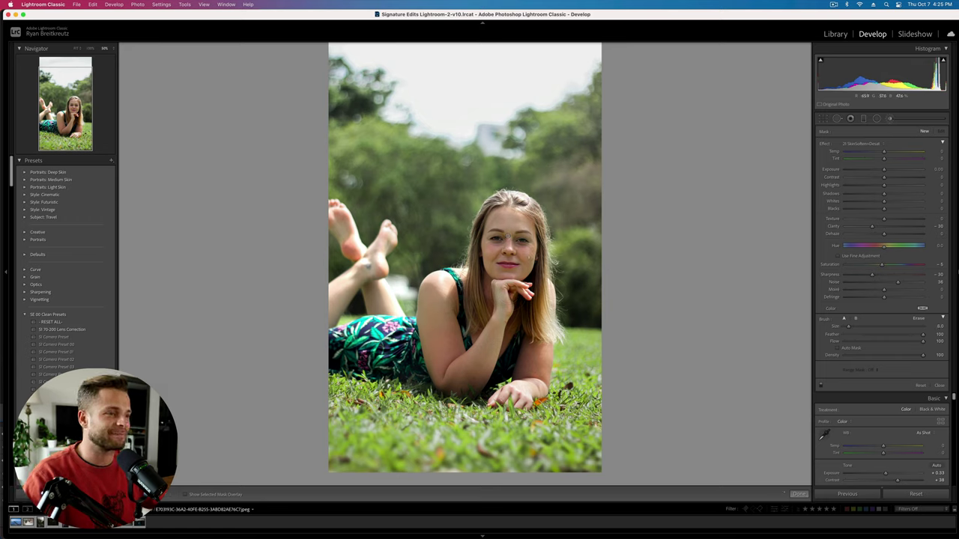
left_click_drag(508, 238, 505, 245)
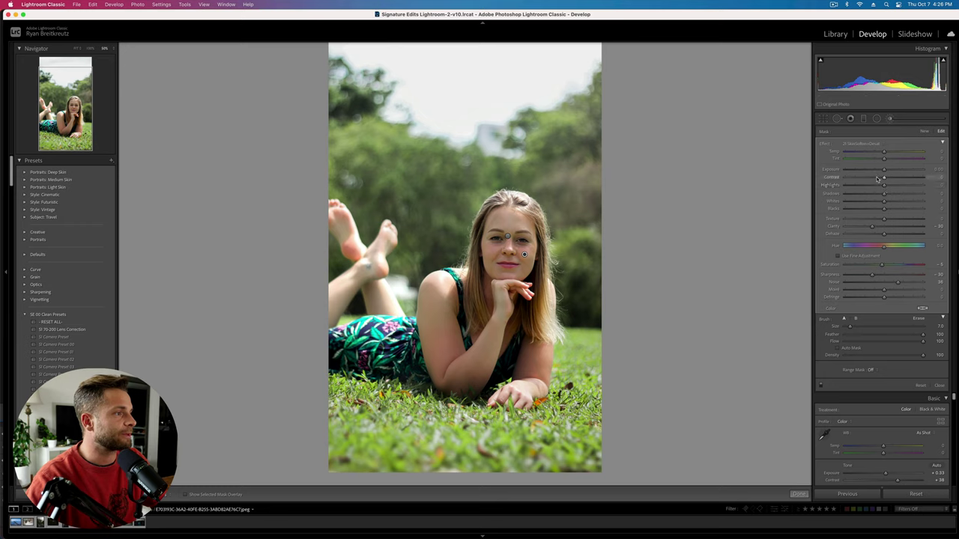
Step: Set the face brush's contrast to -76, highlights to 26, whites to 67, texture to -19 and clarity to -41, and finish brushing
left_click_drag(861, 182, 914, 203)
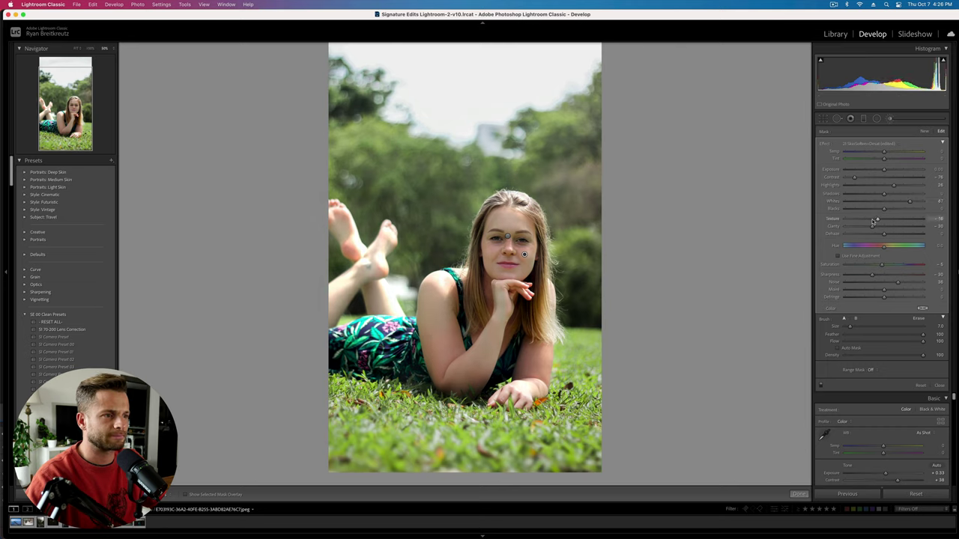
left_click_drag(874, 221, 859, 228)
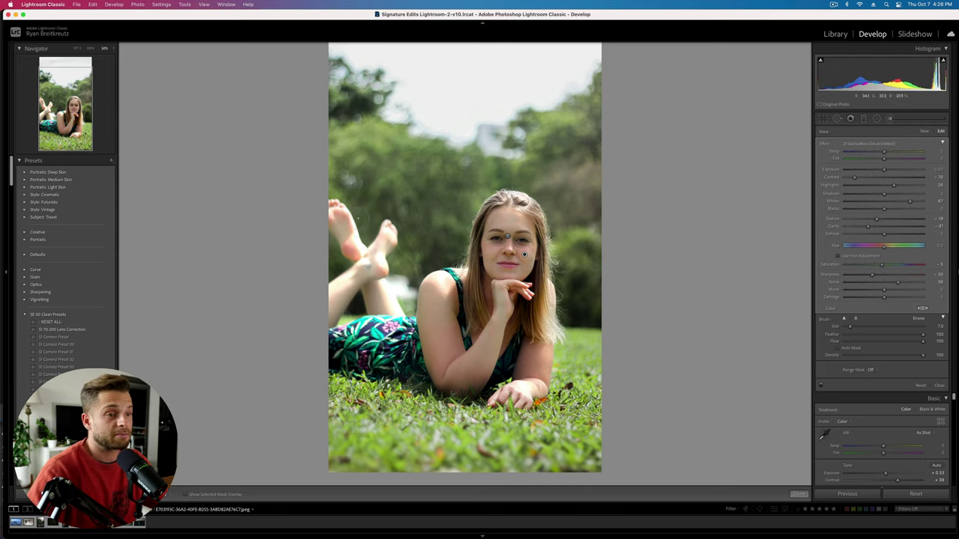
key("shift+w")
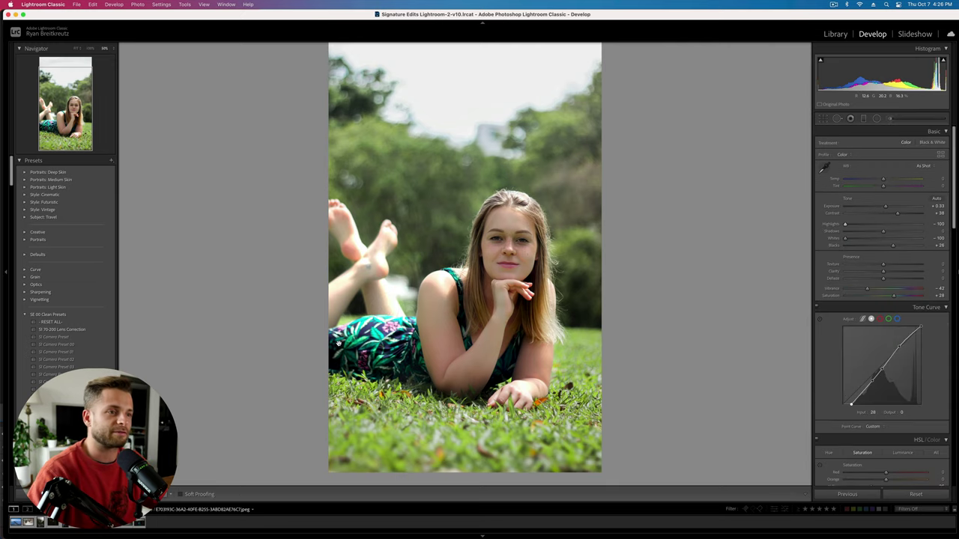
Step: Compare the photo before and after the skin brush adjustments
key("backslash")
key("backslash")
key("backslash")
key("backslash")
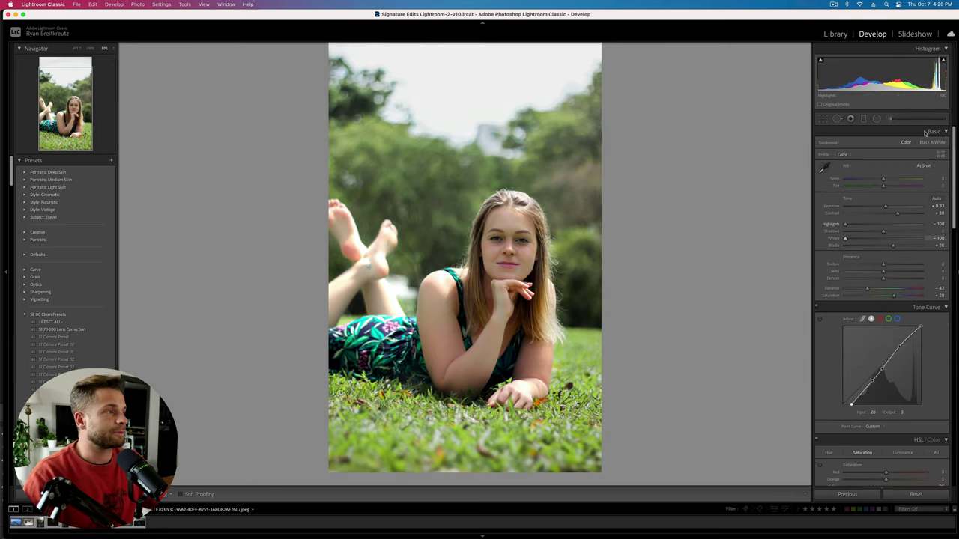
Step: Brush over the legs and feet, reset the effect, set contrast to -44 and highlights to -37, and lower the whites
left_click(889, 120)
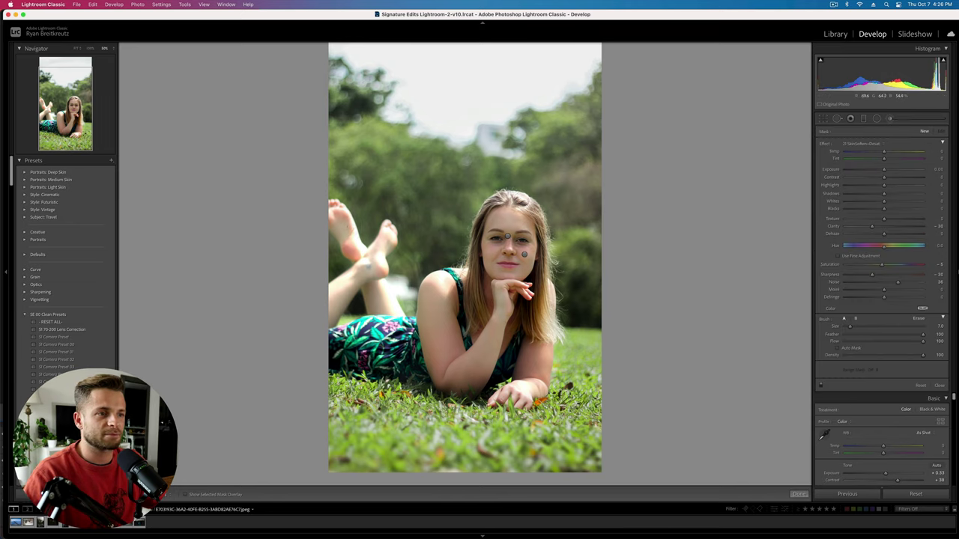
left_click_drag(387, 289, 392, 294)
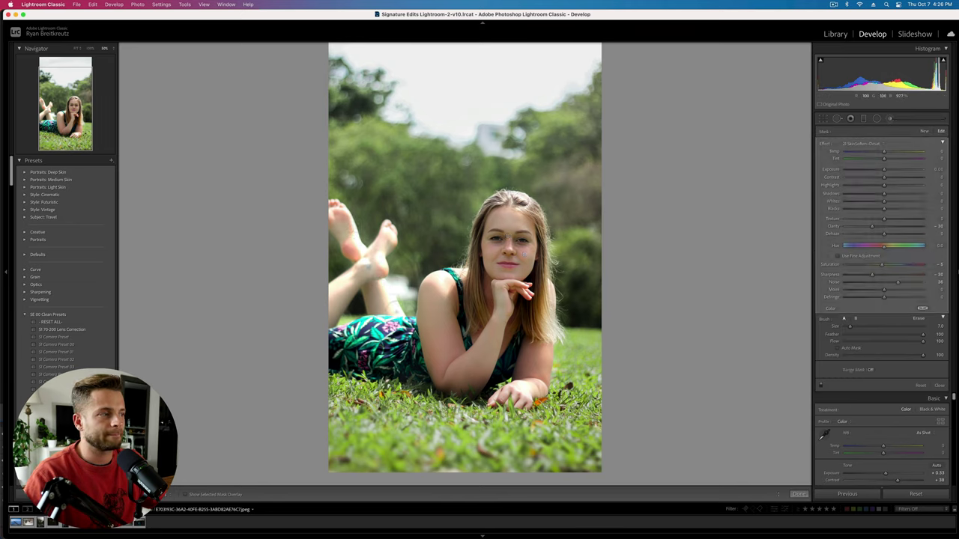
left_click(823, 144, "alt")
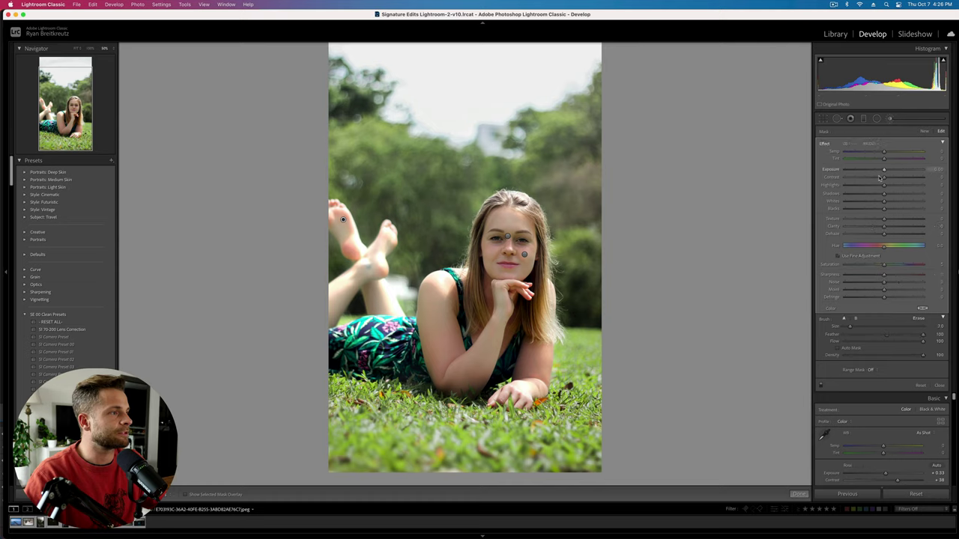
left_click_drag(882, 177, 860, 186)
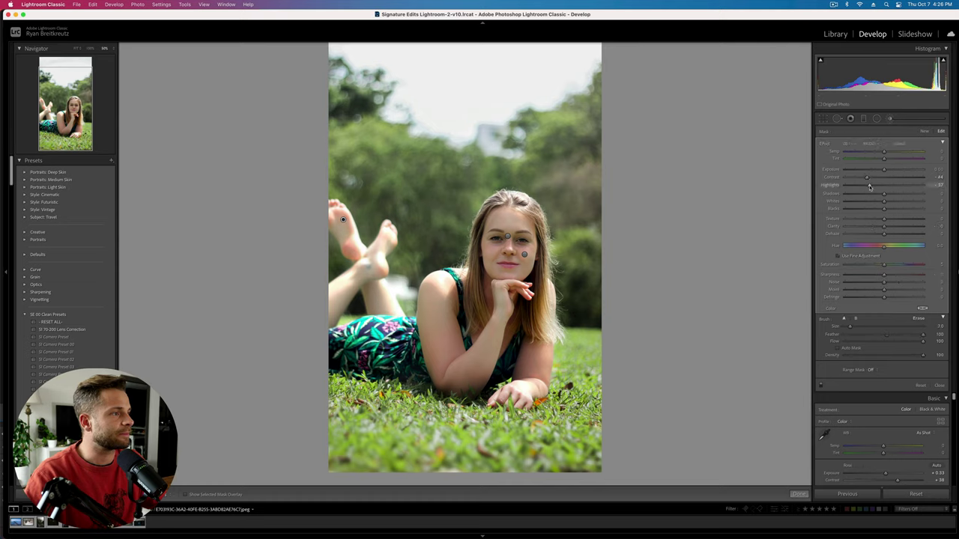
mouse_move(869, 204)
left_mouse_down()
mouse_move(844, 203)
mouse_move(863, 203)
left_mouse_up()
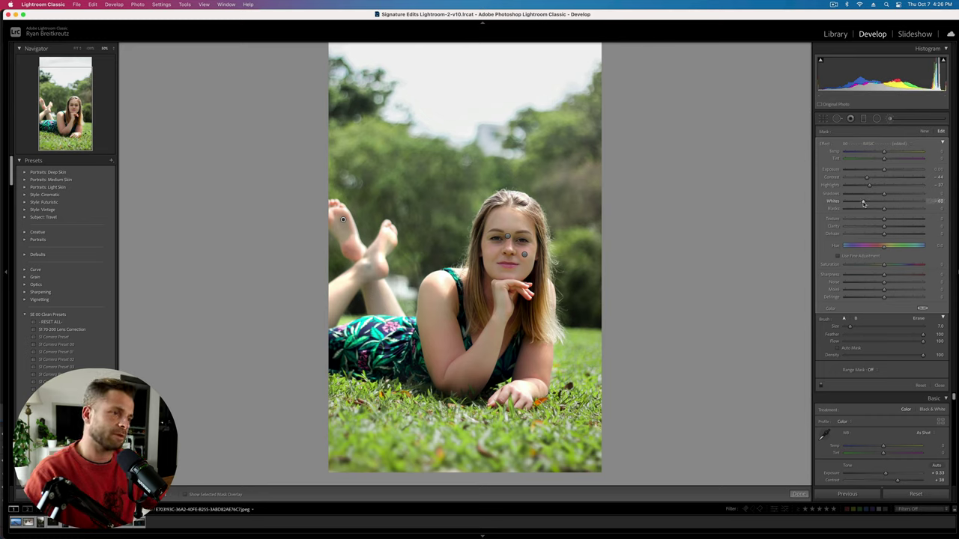
key("k")
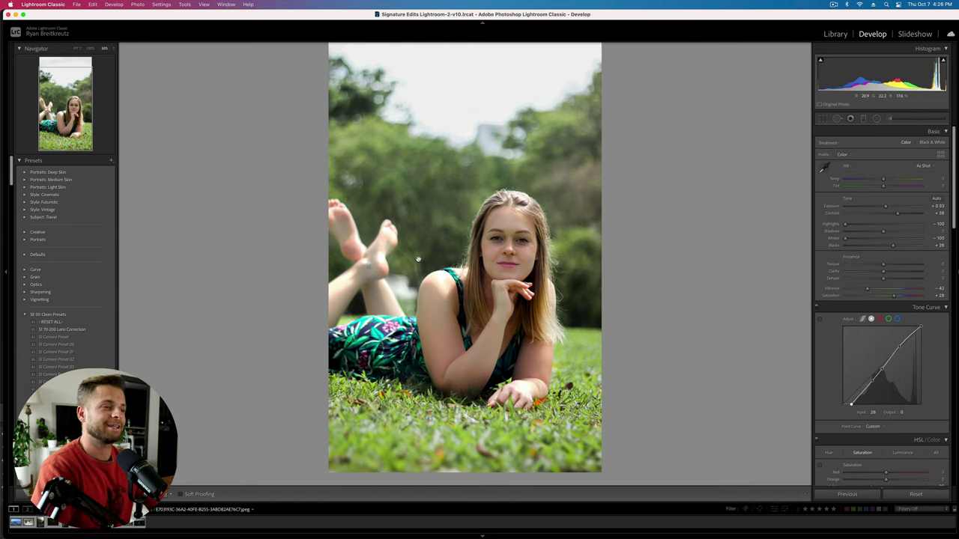
Step: Draw a large oval radial filter, centre it around the woman's face and upper body, and reset its effect settings
left_click(877, 119)
left_click_drag(530, 279, 650, 440)
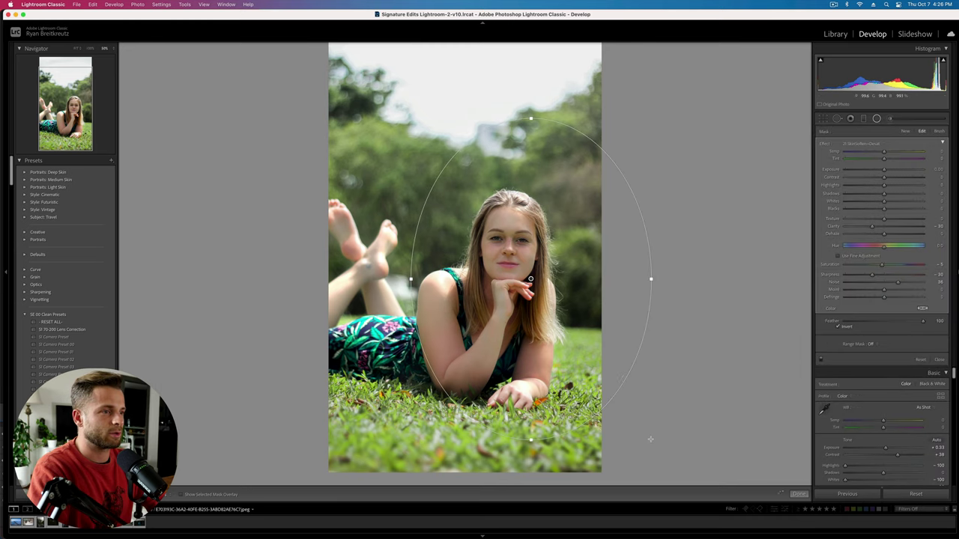
left_click_drag(573, 349, 543, 335)
key("alt")
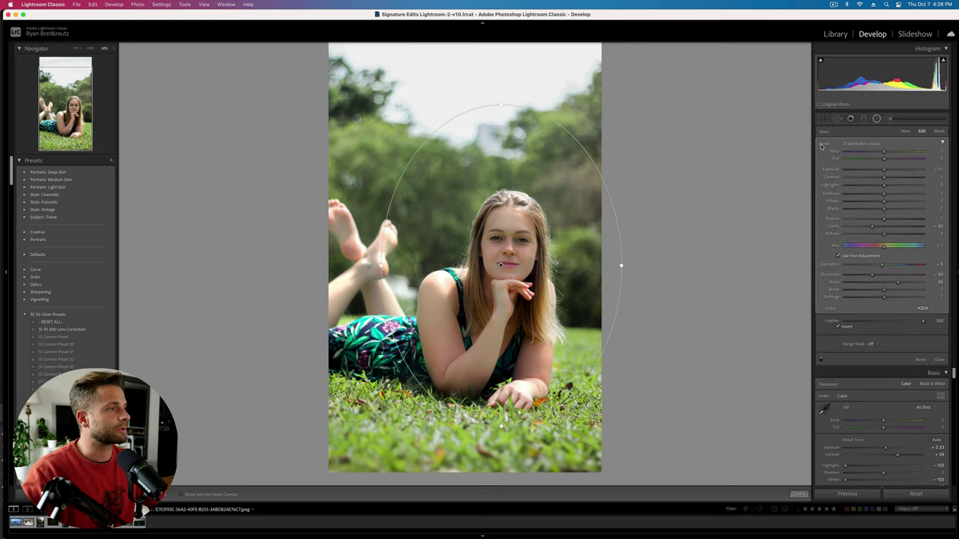
double_click(822, 144)
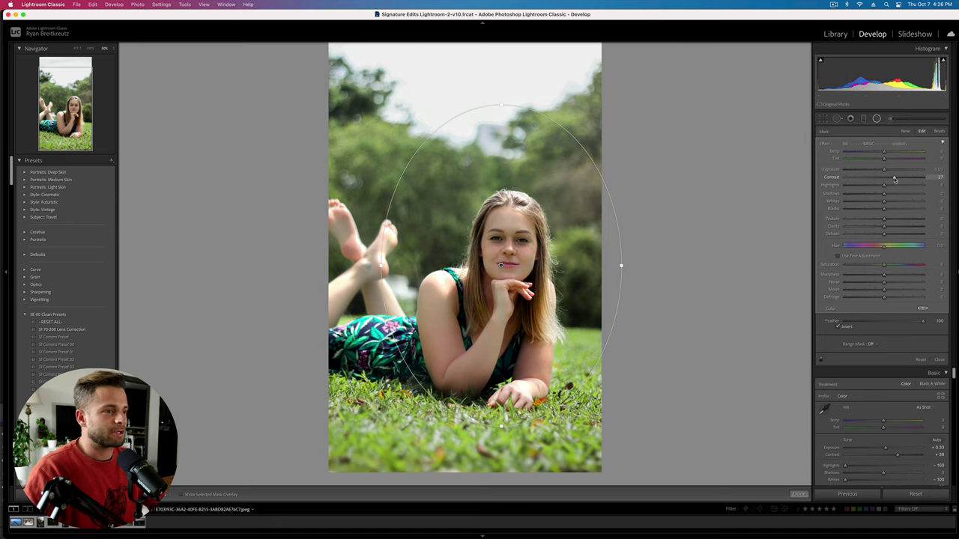
Step: Set the radial filter's exposure to 0.12, contrast to 27, highlights to 68 and whites to 45, and widen the oval slightly
left_click_drag(884, 170, 922, 195)
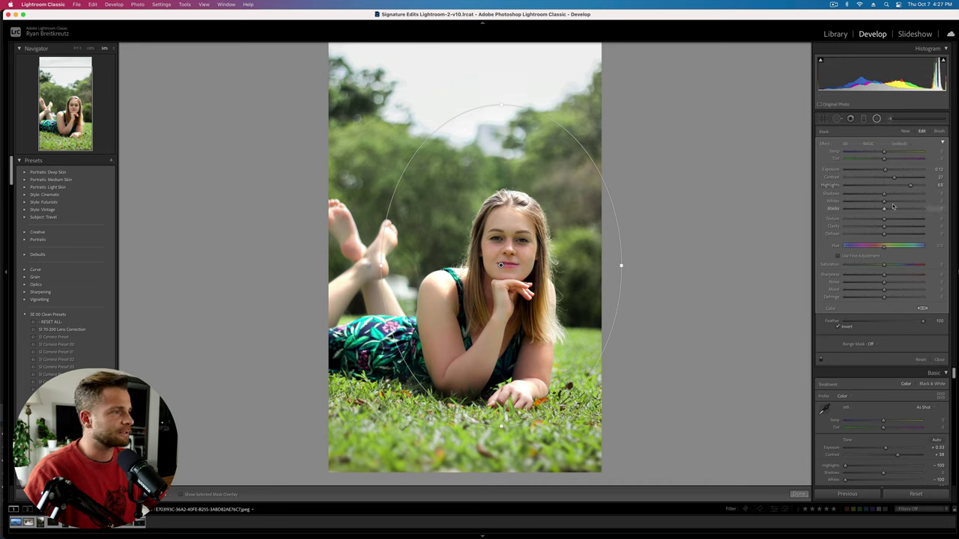
left_click(901, 202)
mouse_move(621, 264)
left_mouse_down()
mouse_move(625, 284)
mouse_move(631, 275)
left_mouse_up()
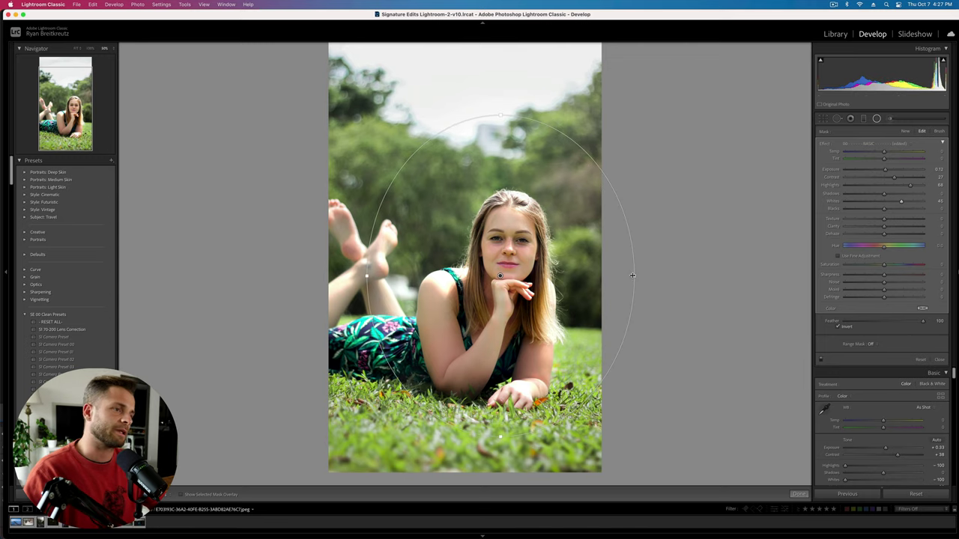
key("Return")
Step: Compare the original photo with the version that includes the radial filter
key("backslash")
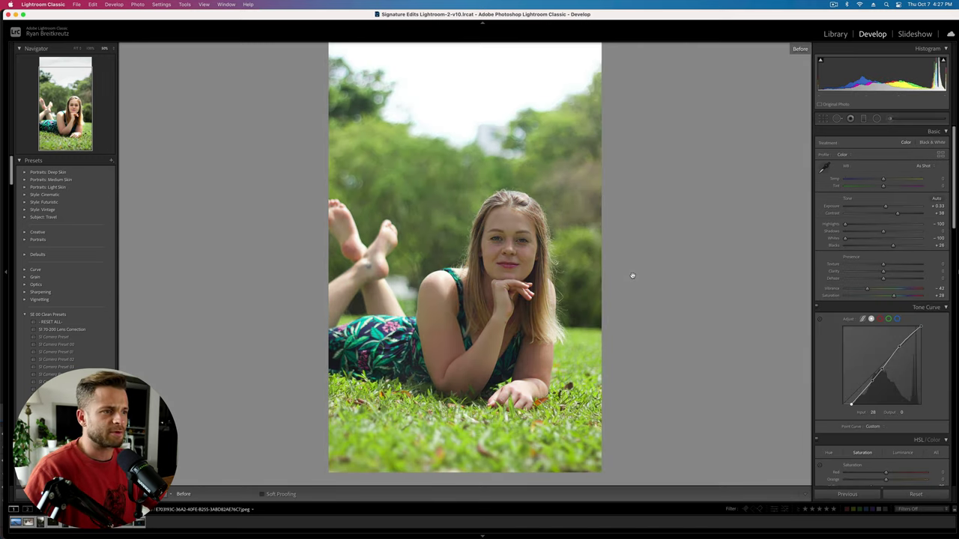
key("backslash")
key("backslash")
key("backslash")
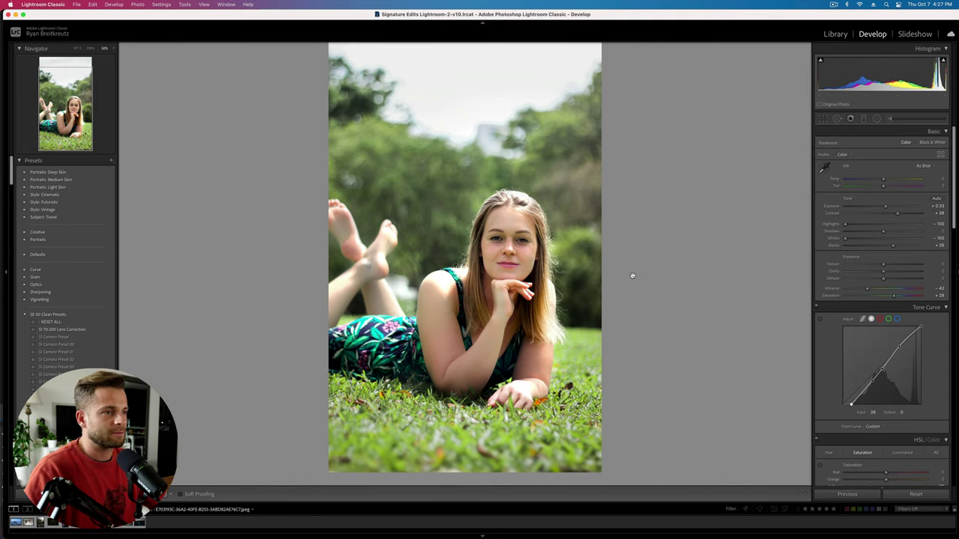
Step: Reset the global contrast to 0, set blacks to -10 and raise the saturation slightly
double_click(895, 215)
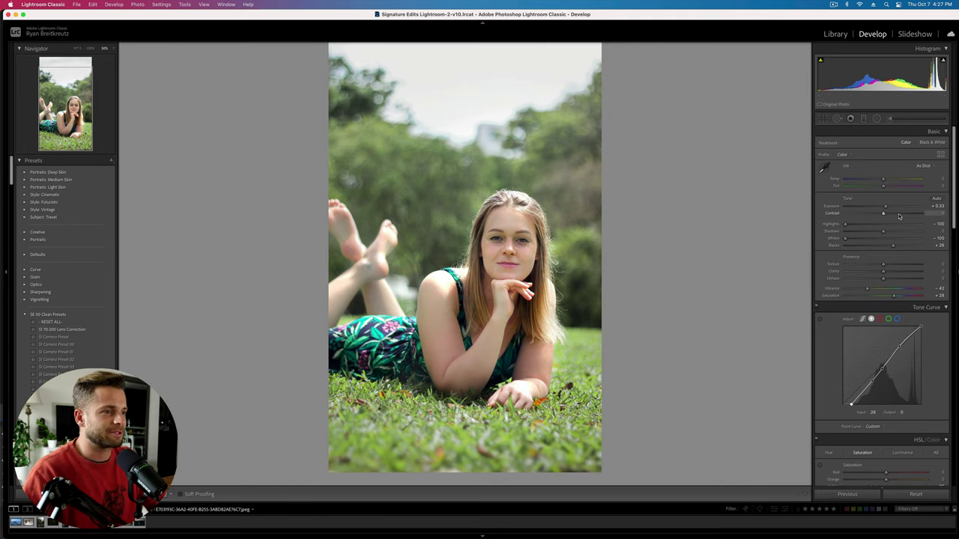
left_click_drag(892, 246, 880, 250)
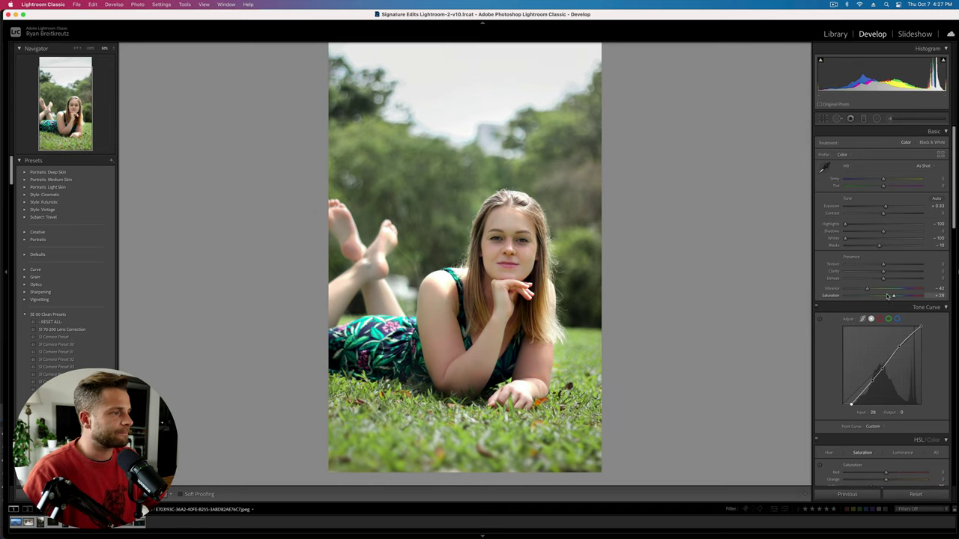
left_click_drag(896, 297, 894, 298)
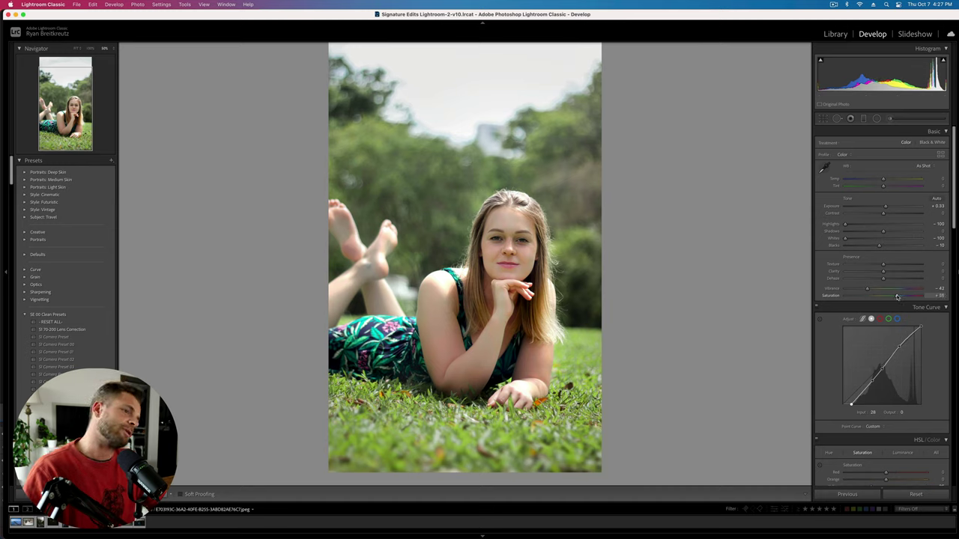
Step: Set the luminance of the yellows to +9 and of the greens to +10, and try a lower exposure before restoring +0.33
scroll(880, 392, "down", 1)
scroll(880, 391, "down", 10)
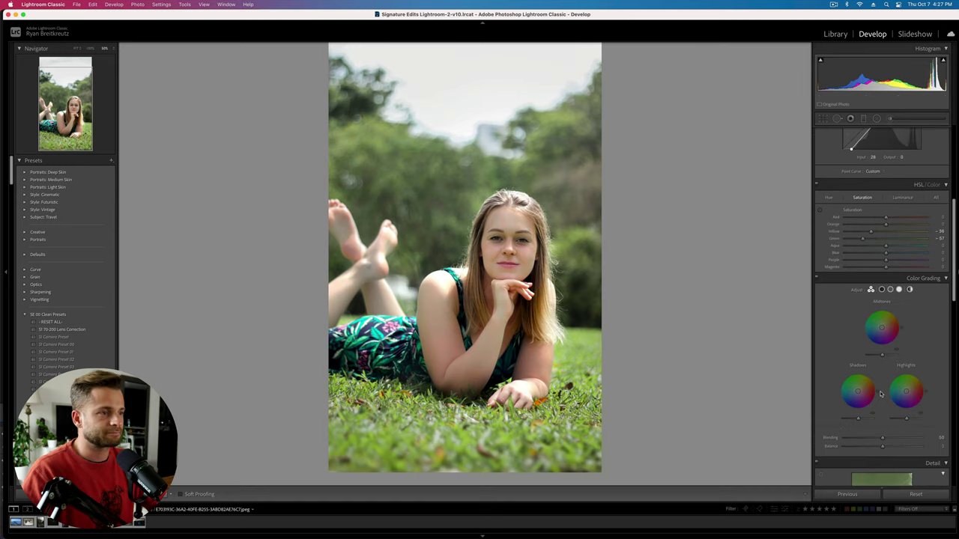
left_click(903, 197)
mouse_move(886, 231)
left_mouse_down()
mouse_move(899, 231)
mouse_move(872, 233)
mouse_move(905, 232)
mouse_move(889, 242)
left_mouse_up()
mouse_move(899, 241)
left_mouse_down()
mouse_move(847, 250)
mouse_move(927, 251)
mouse_move(890, 248)
left_mouse_up()
key("minus")
key("equal")
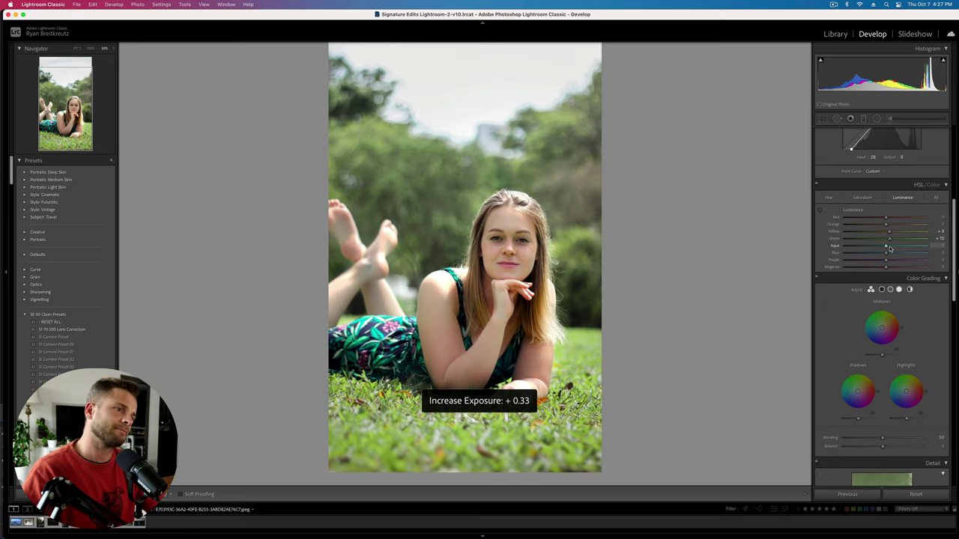
Step: Inspect the tree edges against the sky, try sampling a fringe colour there, and set the purple defringe hue range to 0/37
left_click(468, 112)
left_click(480, 92)
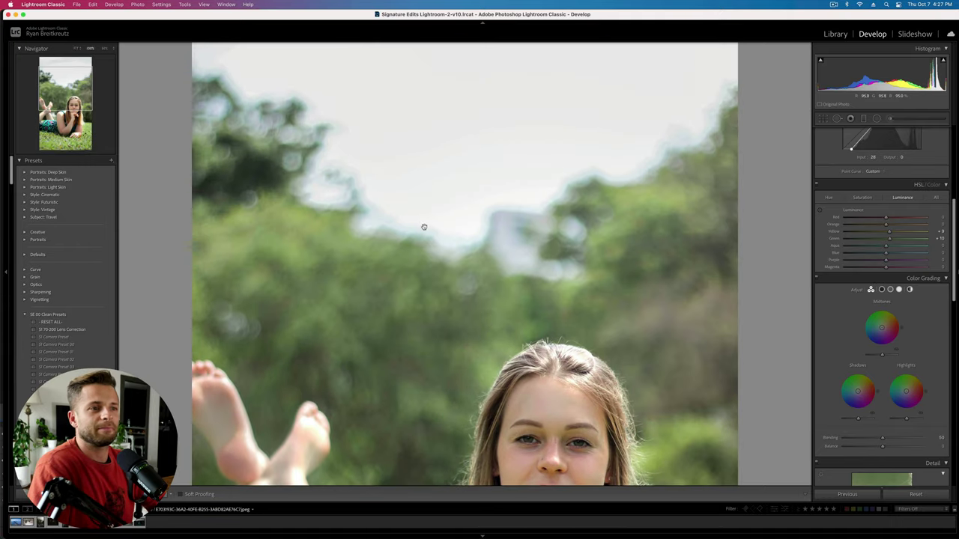
left_click_drag(423, 227, 423, 242)
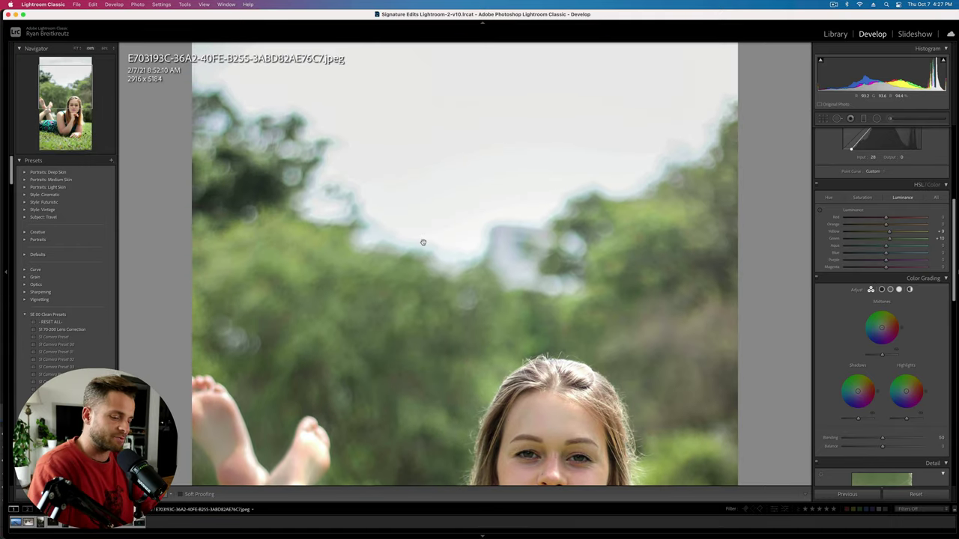
mouse_move(2, 83)
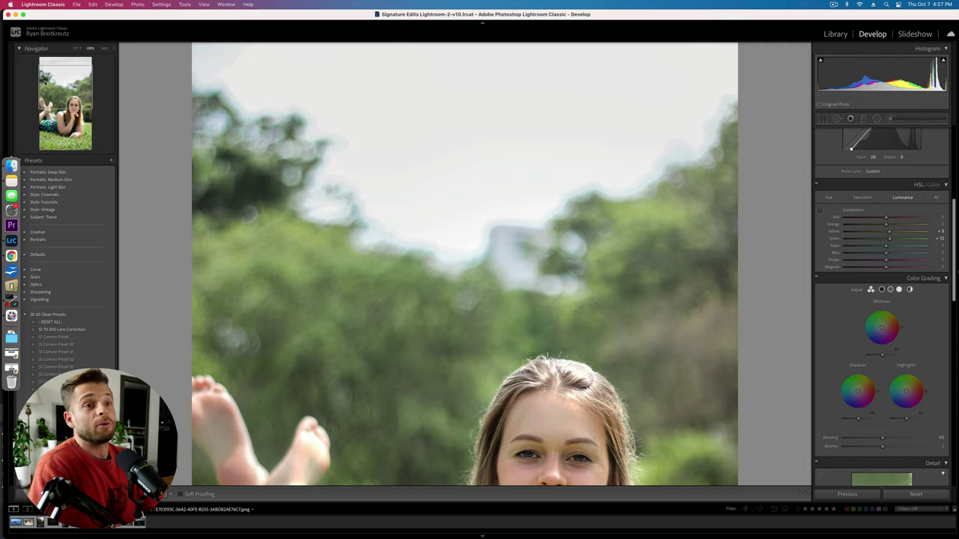
left_click(381, 289)
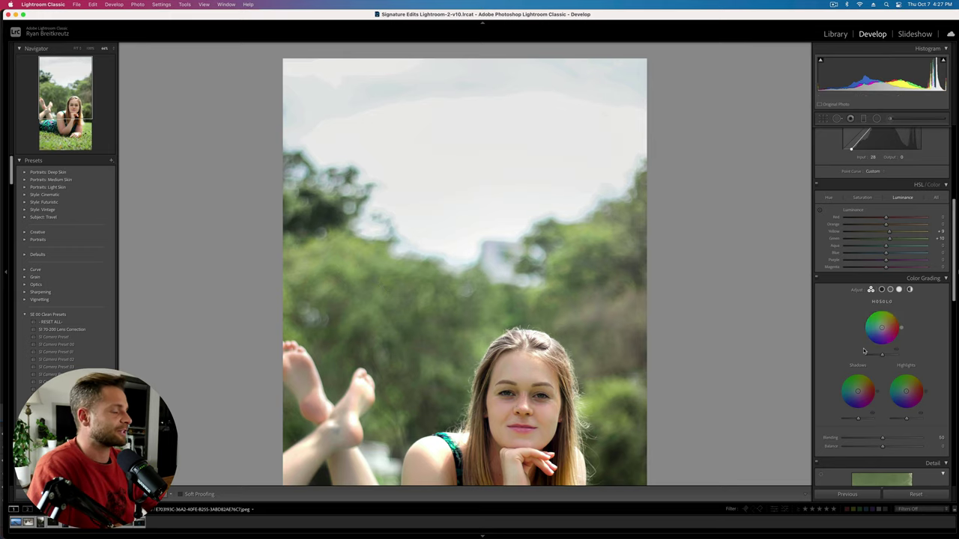
scroll(862, 330, "down", 15)
scroll(844, 341, "up", 8)
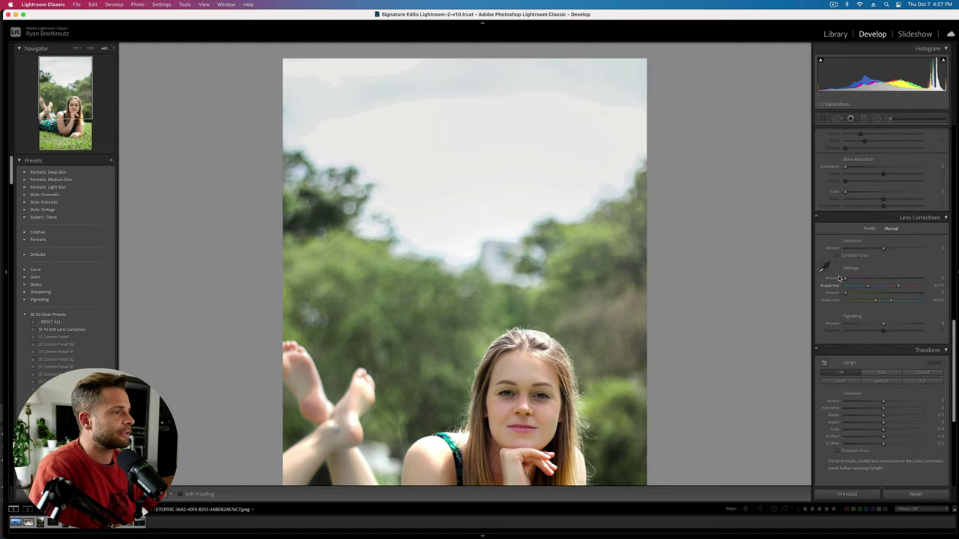
left_click(825, 268)
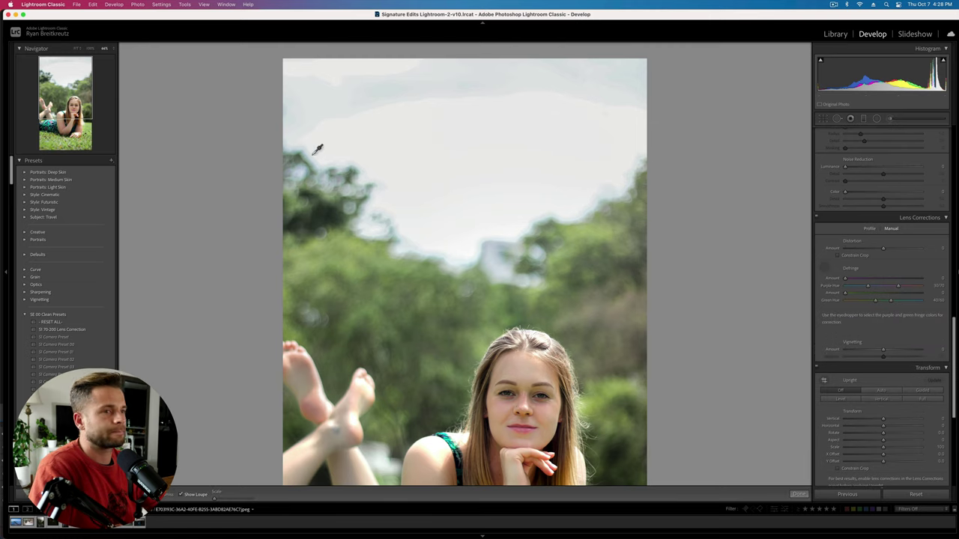
left_click(312, 149)
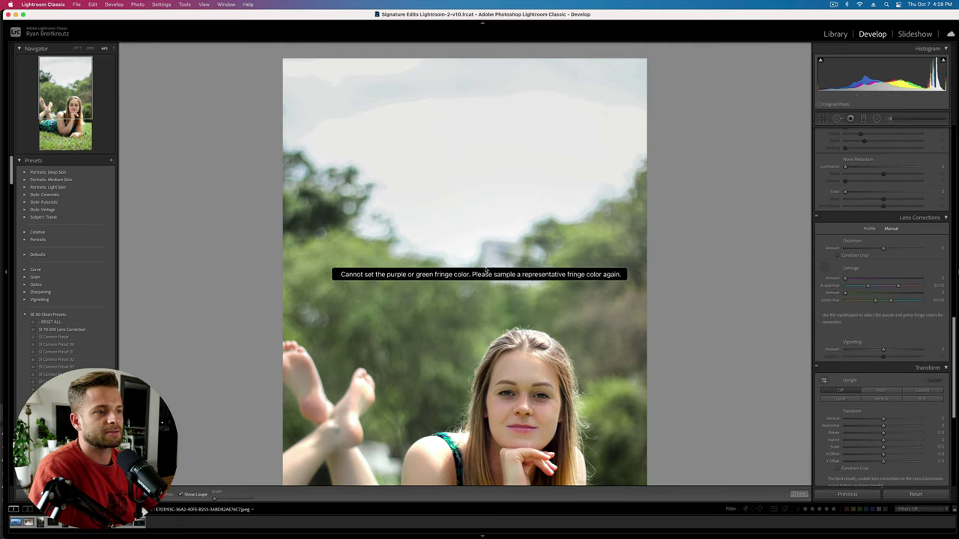
left_click_drag(876, 287, 863, 287)
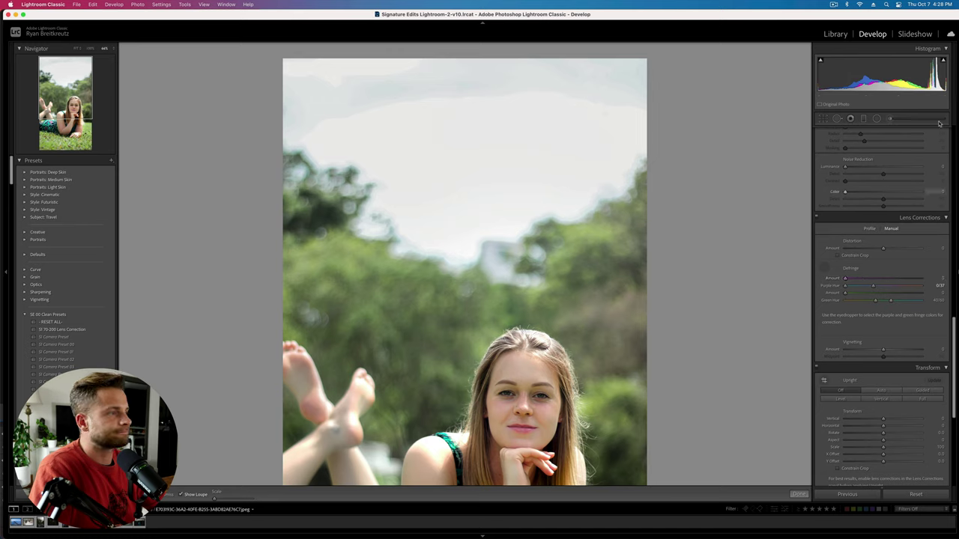
Step: Paint an adjustment brush over the sky and treeline, reducing contrast and texture and setting clarity to -60 and dehaze to -40
key("k")
scroll(340, 202, "up", 1)
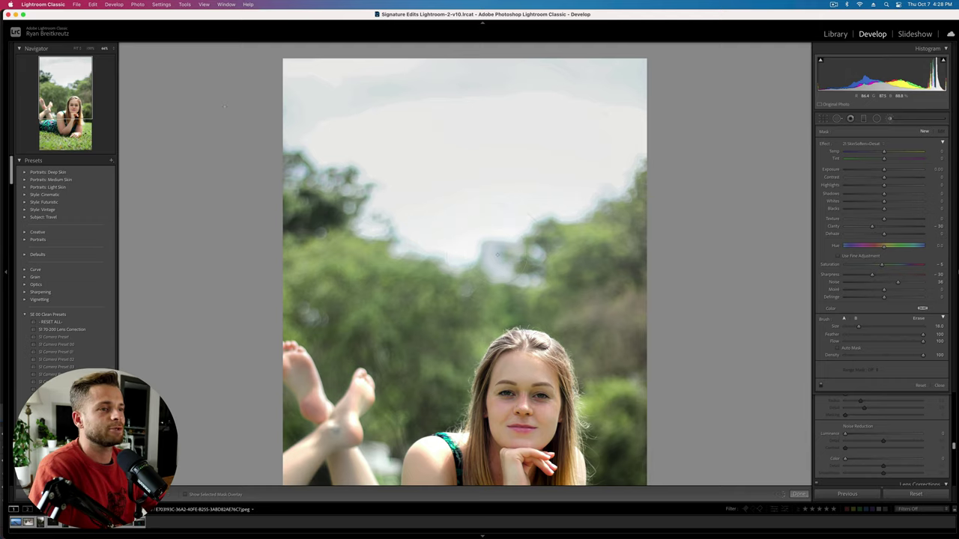
left_click(285, 77)
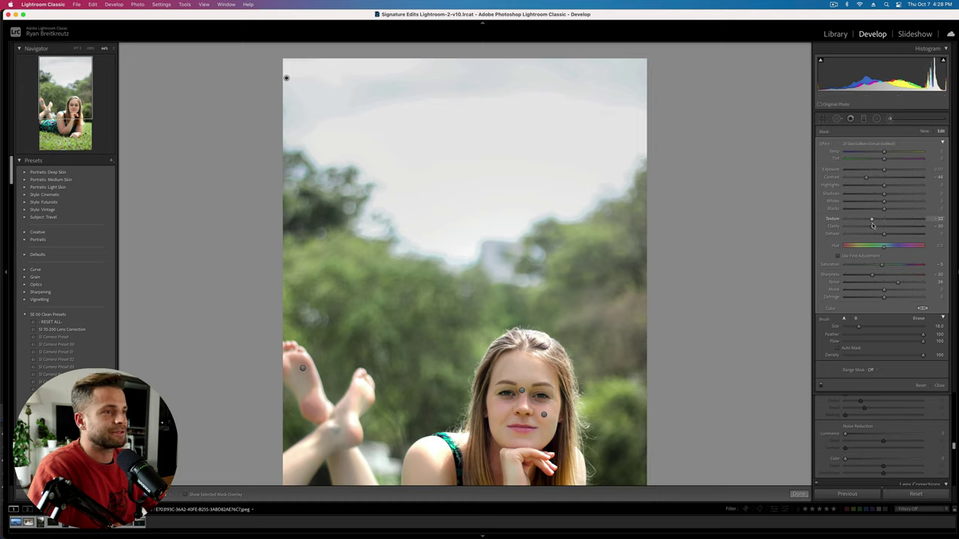
mouse_move(872, 225)
left_mouse_down()
mouse_move(860, 226)
mouse_move(868, 235)
left_mouse_up()
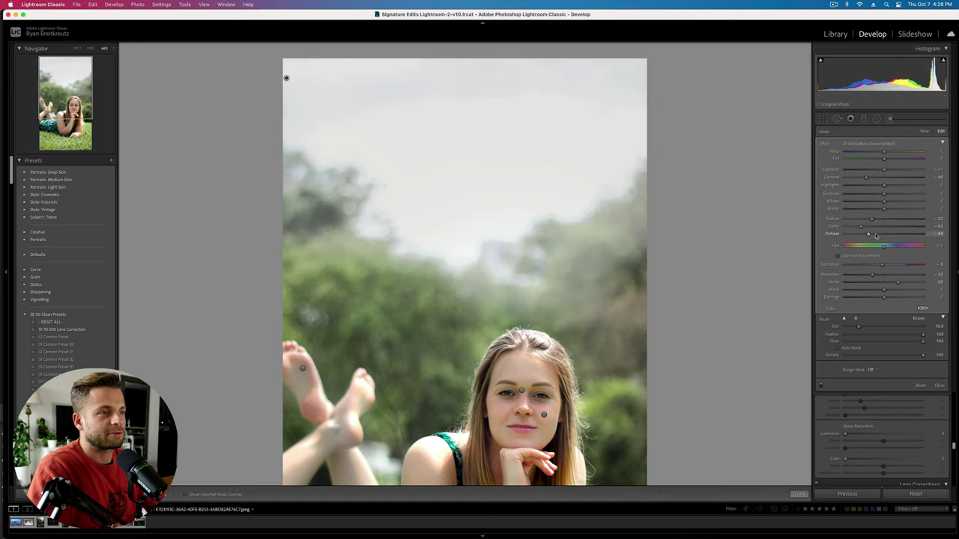
Step: Raise the sky brush's exposure slightly, set its saturation to 51, and compare the photo without and with the brush
left_click_drag(885, 170, 887, 169)
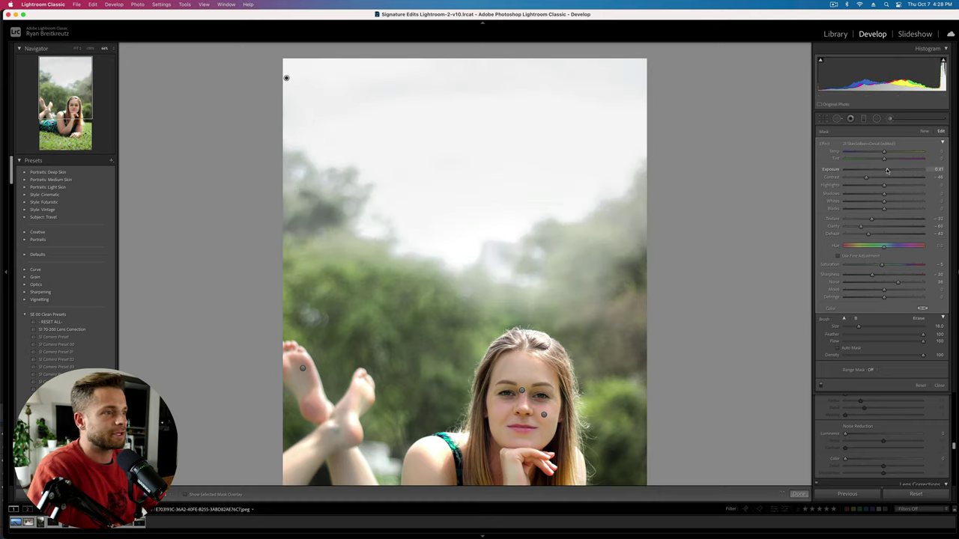
left_click(894, 266)
mouse_move(894, 266)
left_mouse_down()
mouse_move(920, 266)
mouse_move(903, 266)
left_mouse_up()
key("Delete")
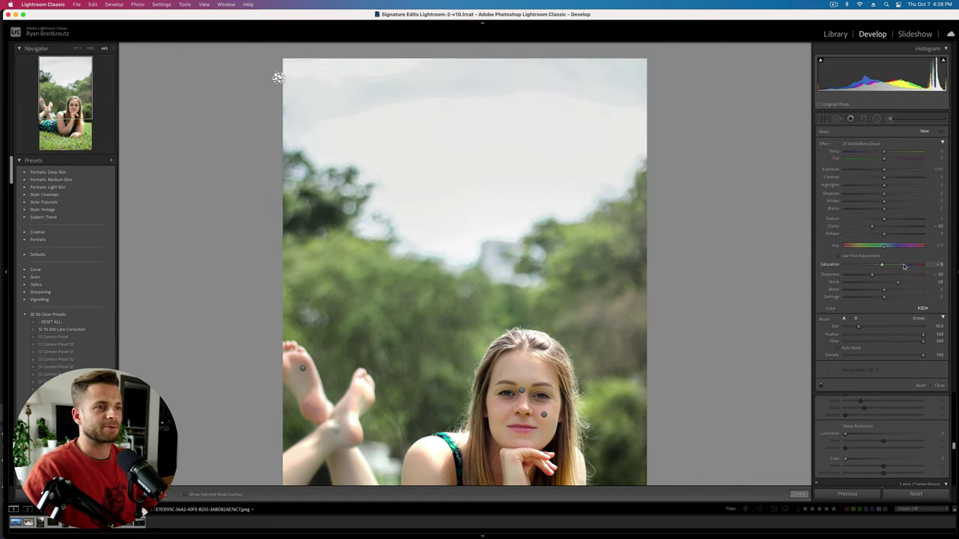
key("super+z")
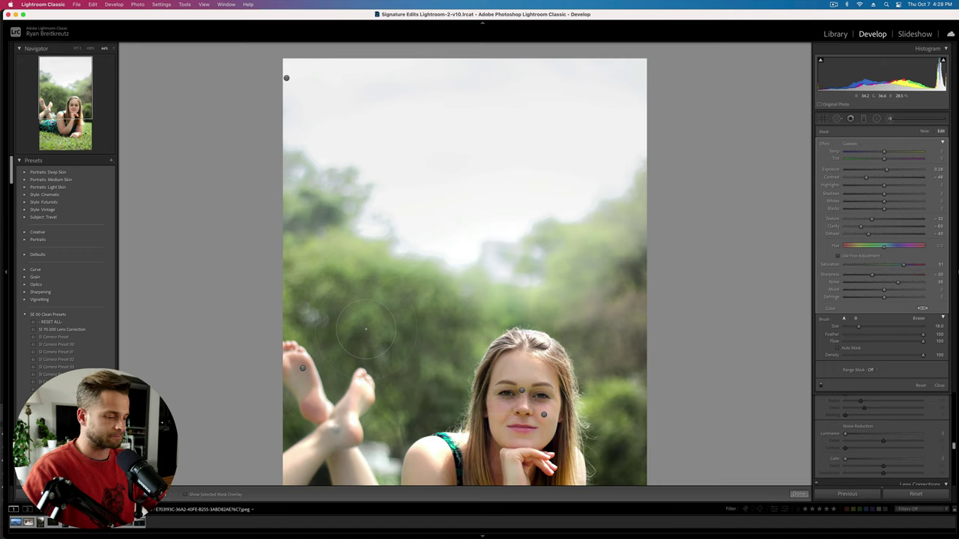
Step: Finish the brush adjustment and set the portrait's global contrast to +19
key("k")
key("super+minus")
key("super+minus")
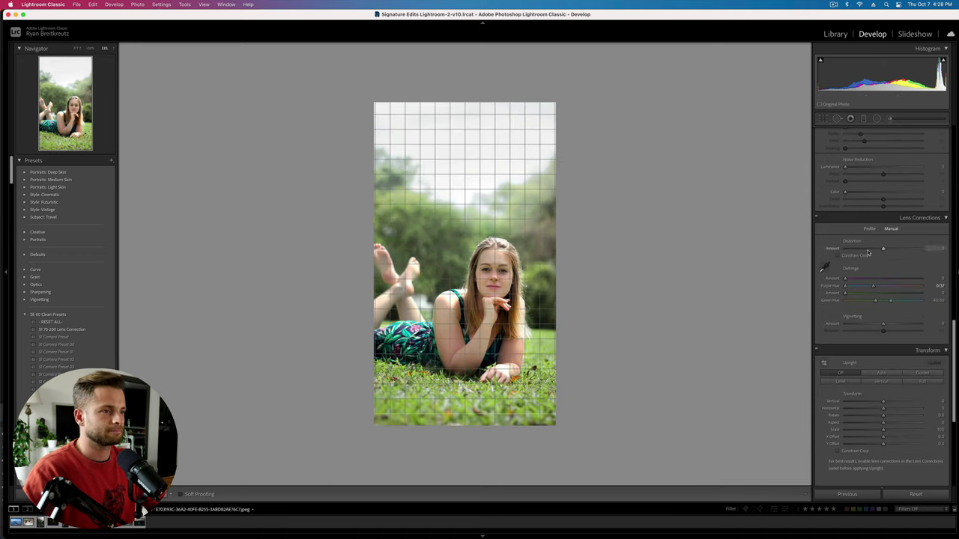
scroll(890, 225, "up", 10)
left_click(890, 216)
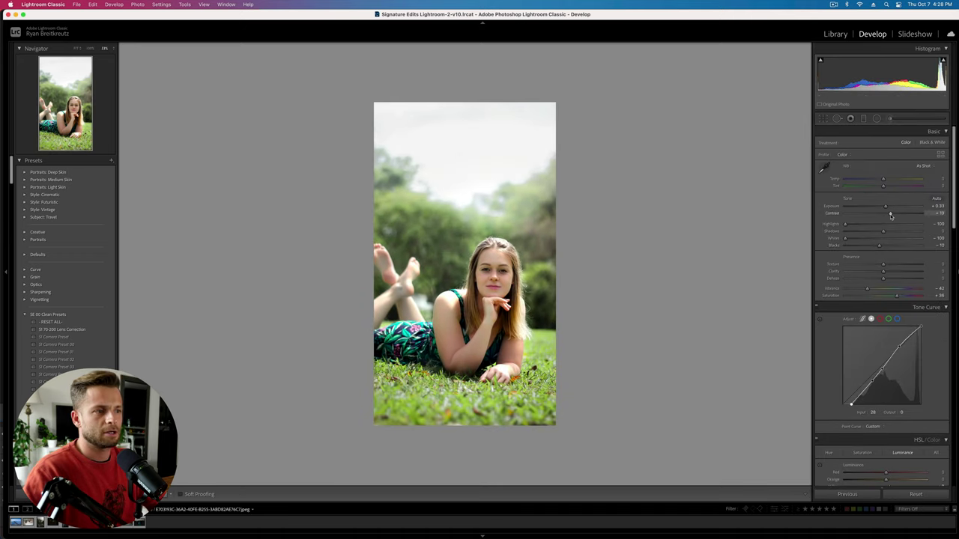
Step: Compare the original portrait with its edited version
key("backslash")
key("backslash")
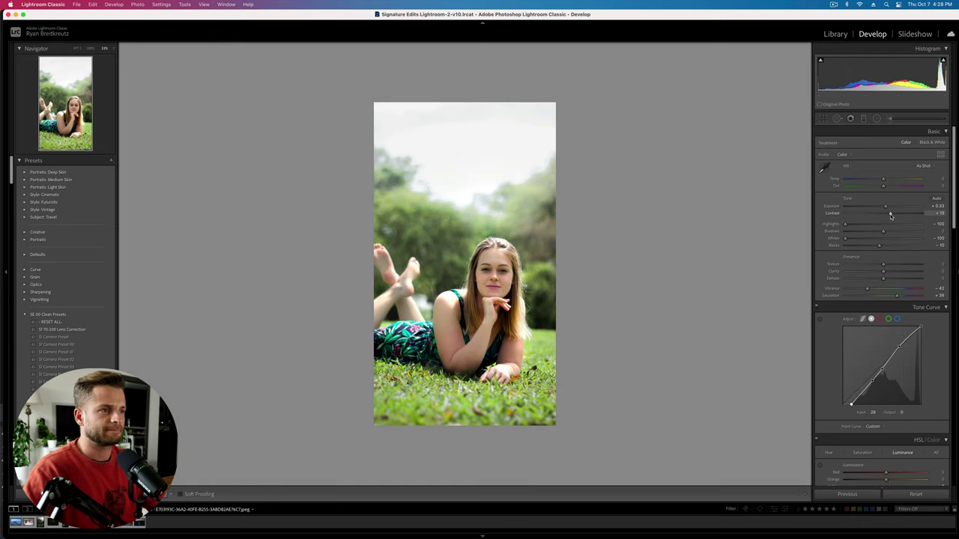
key("backslash")
key("backslash")
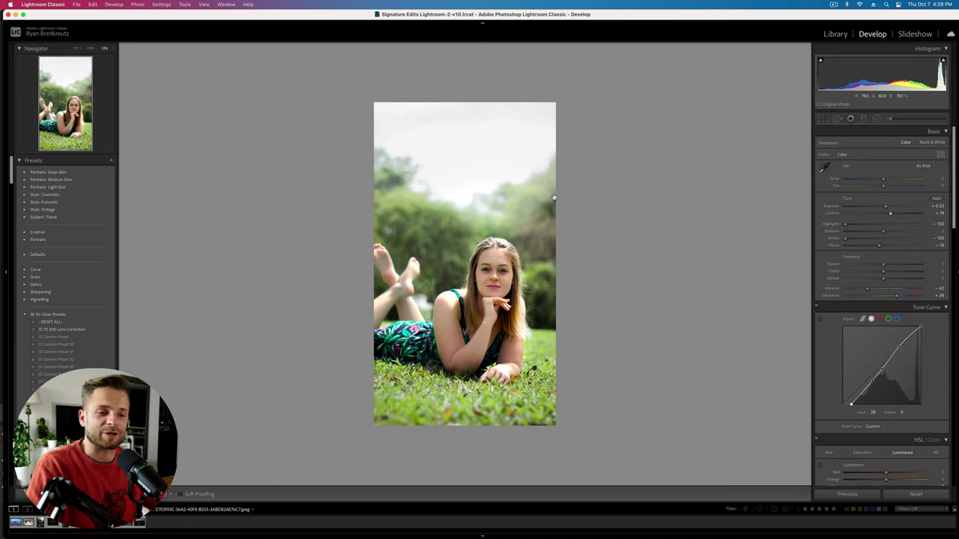
Step: Switch to the landscape photo of the green mountain and fit it to the view
key("Right")
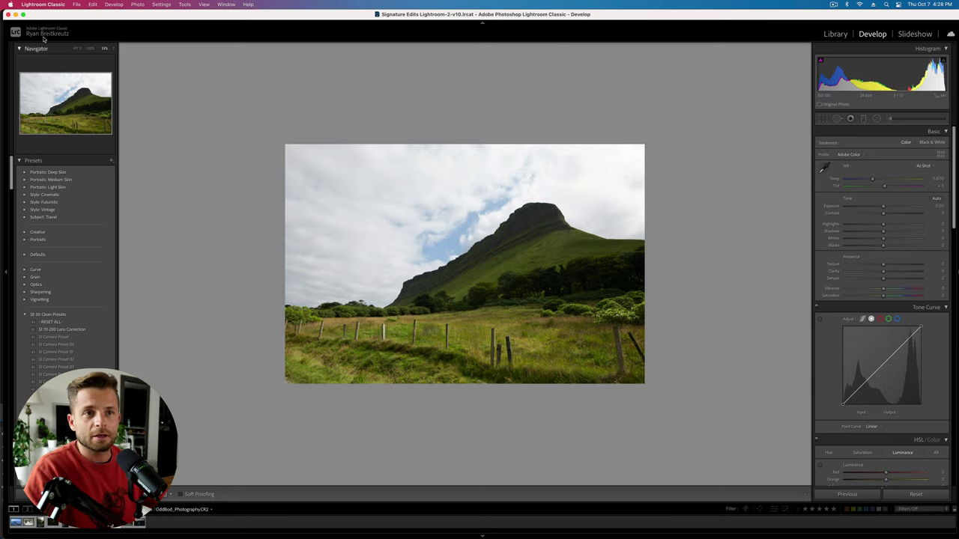
left_click(75, 48)
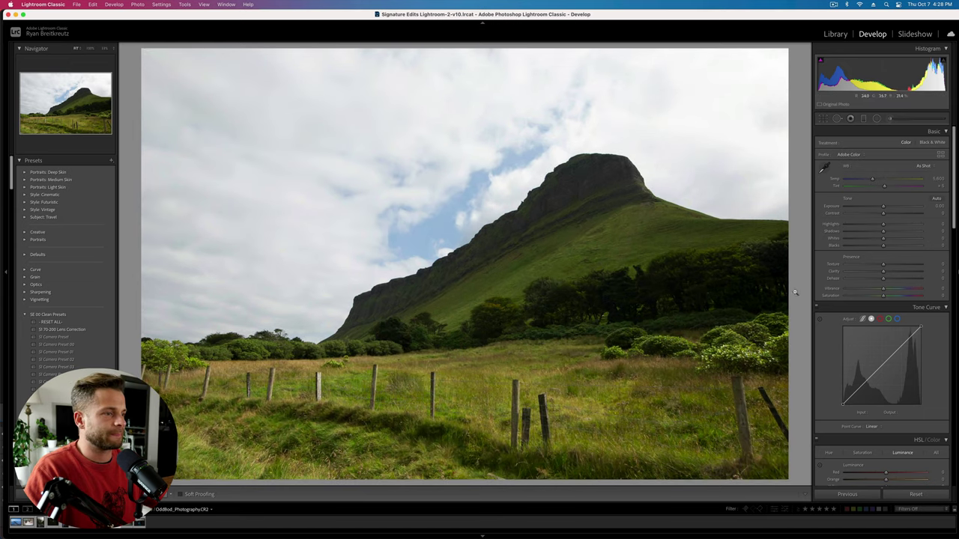
left_click(892, 119)
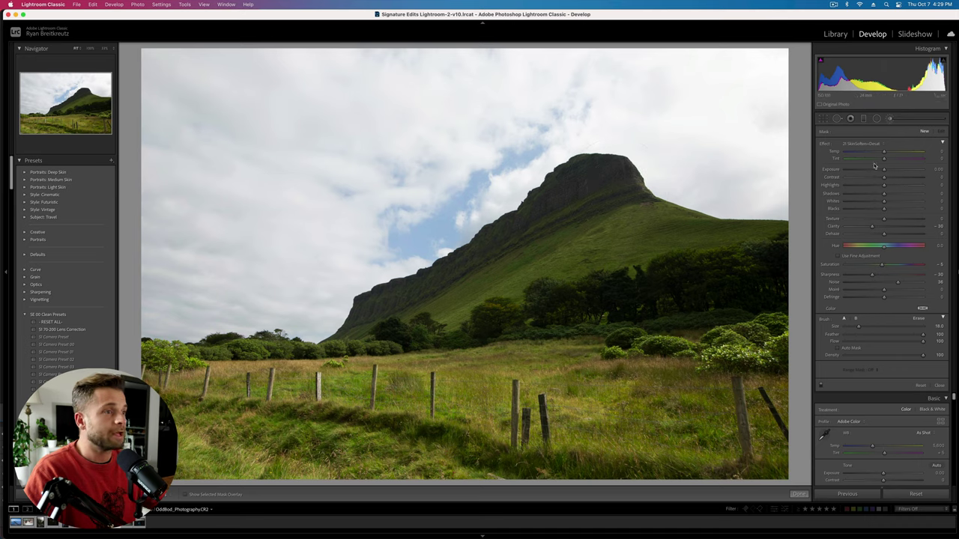
key("k")
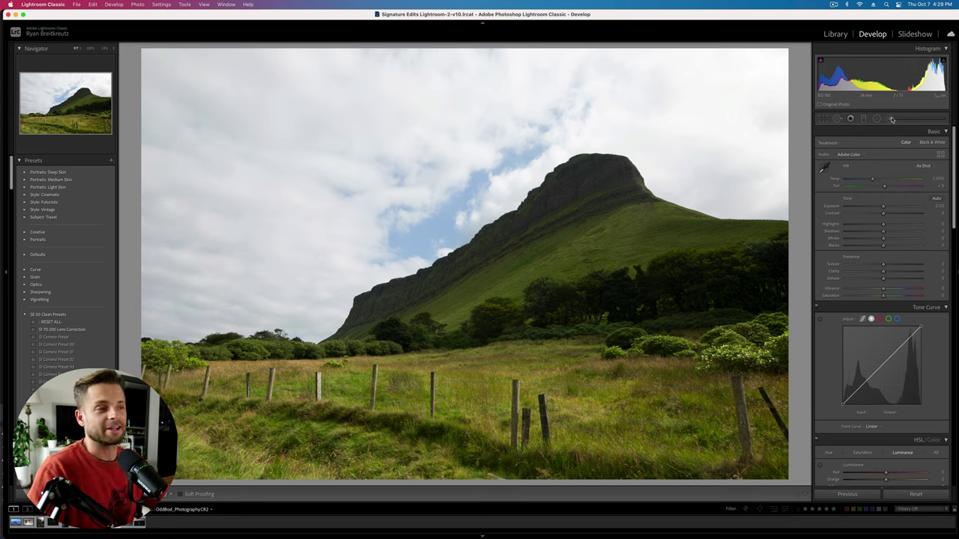
Step: Try a global contrast of -54 on the mountain photo, reset it, and set the contrast to -10
left_click_drag(883, 213, 862, 216)
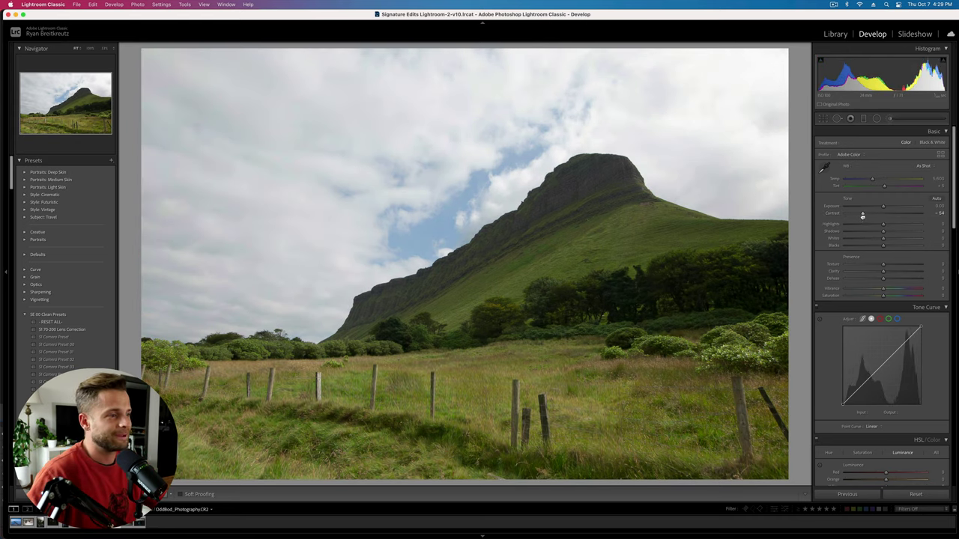
double_click(862, 215)
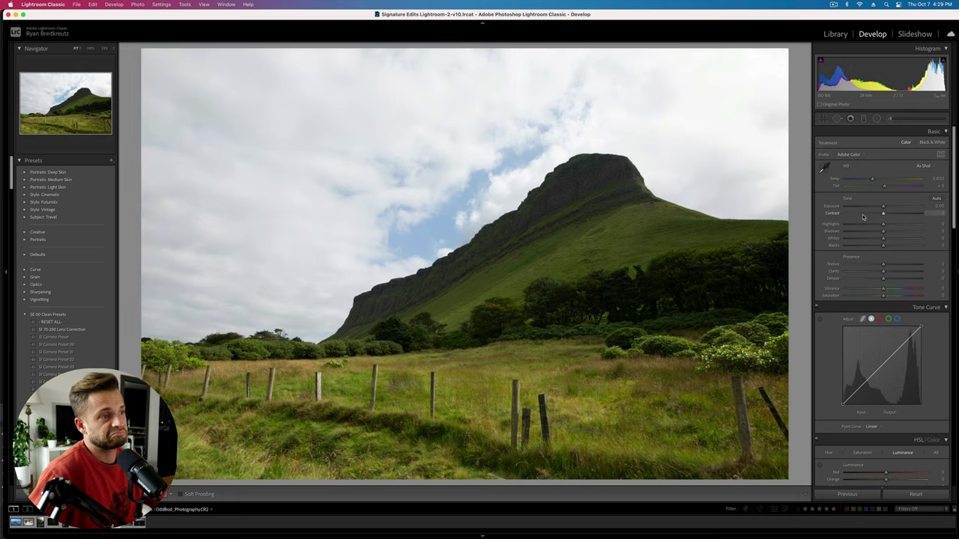
left_click_drag(863, 215, 880, 214)
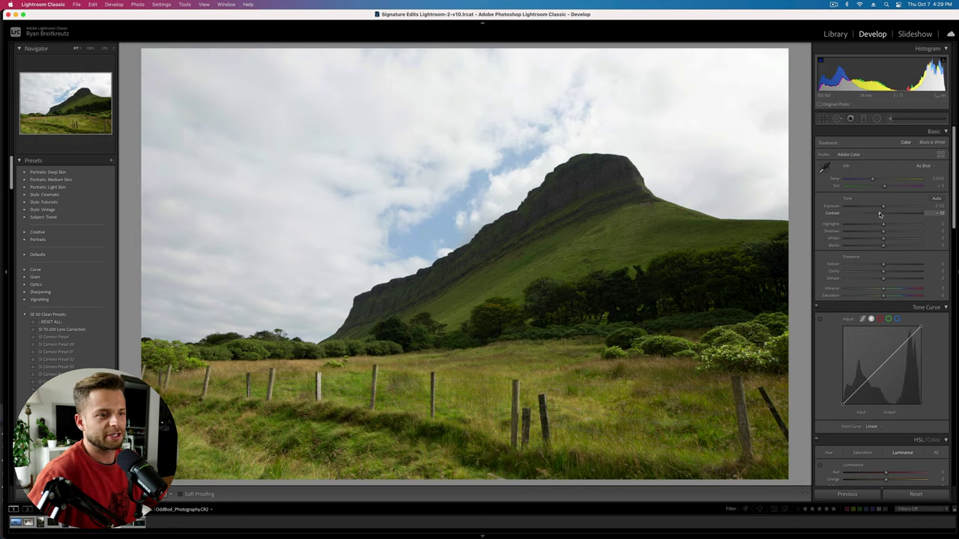
Step: Paint a size 18 adjustment brush over the blue sky beside the mountain and set its temperature to -33
left_click(890, 118)
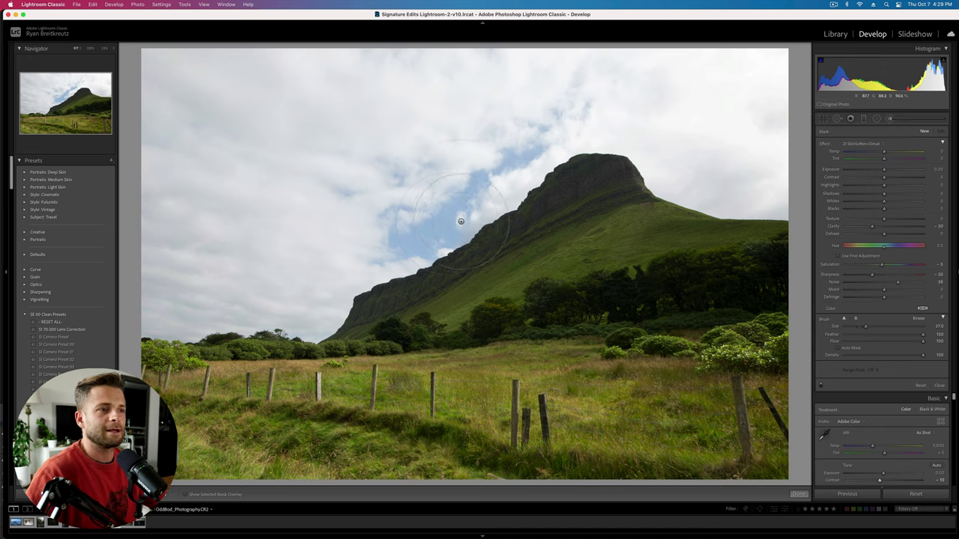
scroll(237, 158, "down", 3)
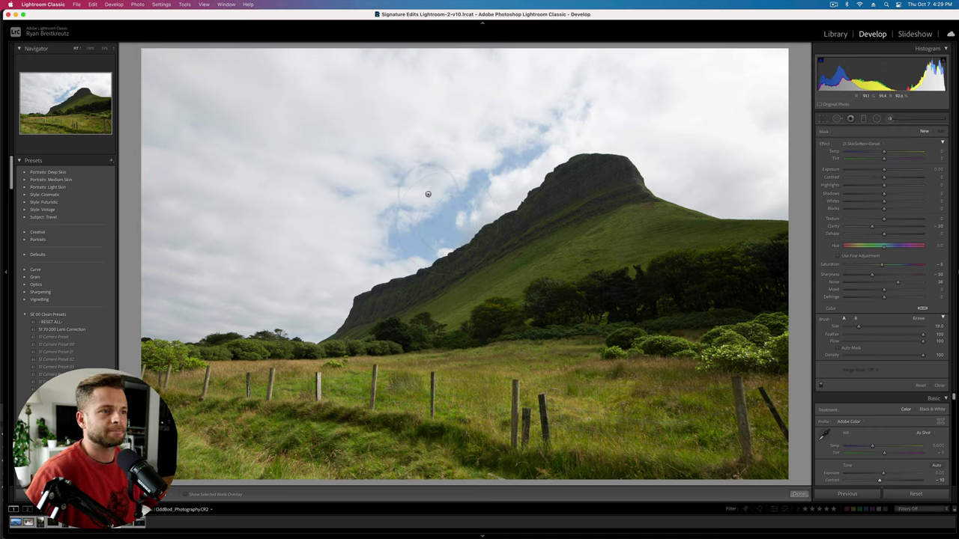
left_click_drag(402, 182, 434, 194)
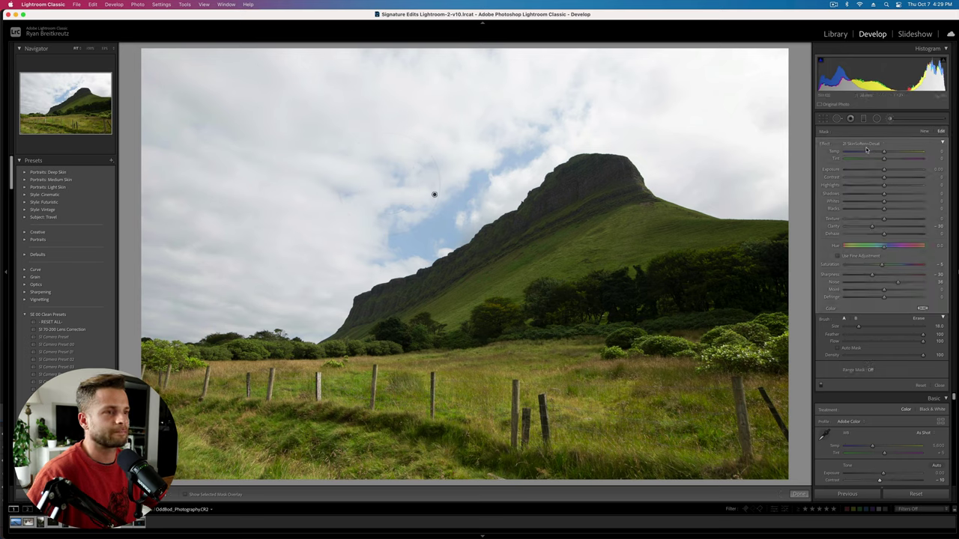
mouse_move(861, 153)
left_mouse_down()
mouse_move(847, 152)
mouse_move(872, 153)
left_mouse_up()
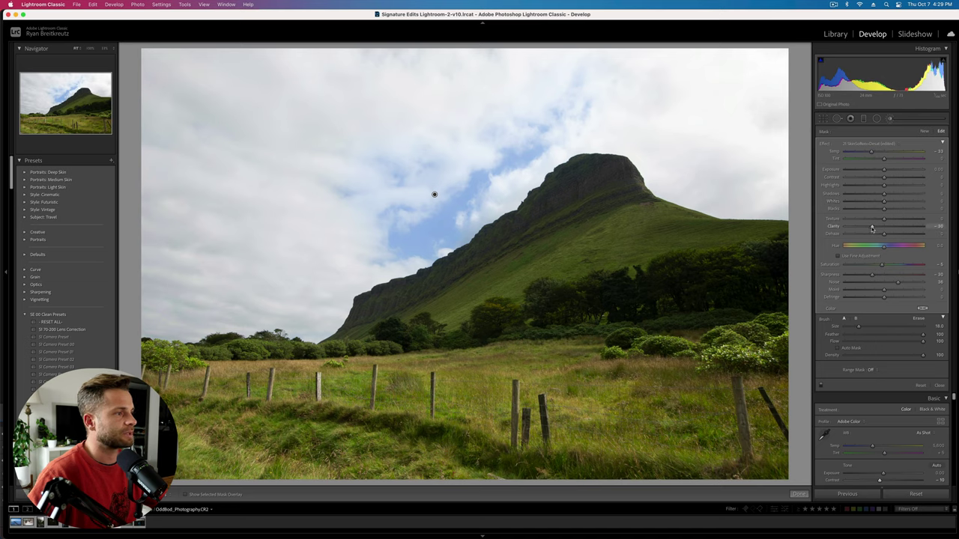
Step: Reset the sky brush's clarity and set its contrast to 21, highlights to 20 and saturation to 77
left_click(923, 177)
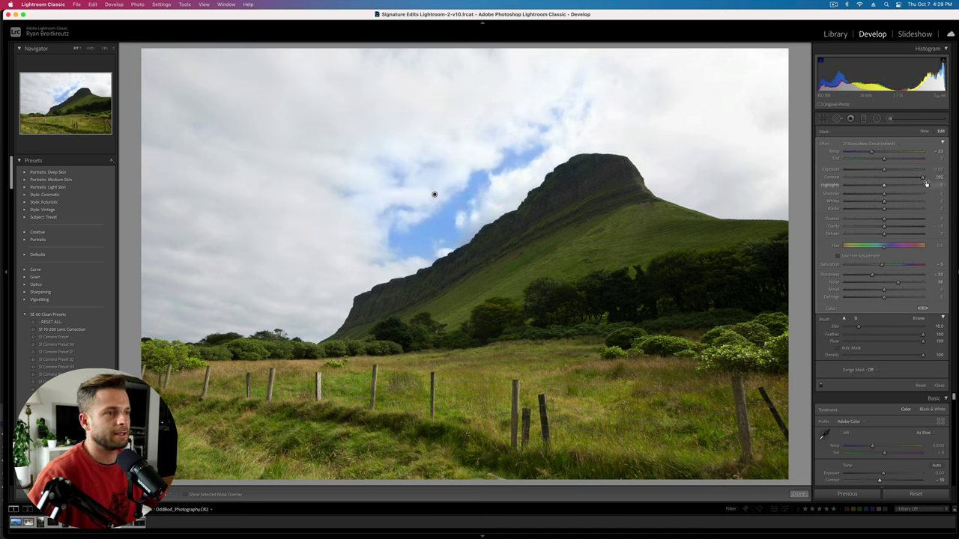
left_click_drag(924, 178, 892, 178)
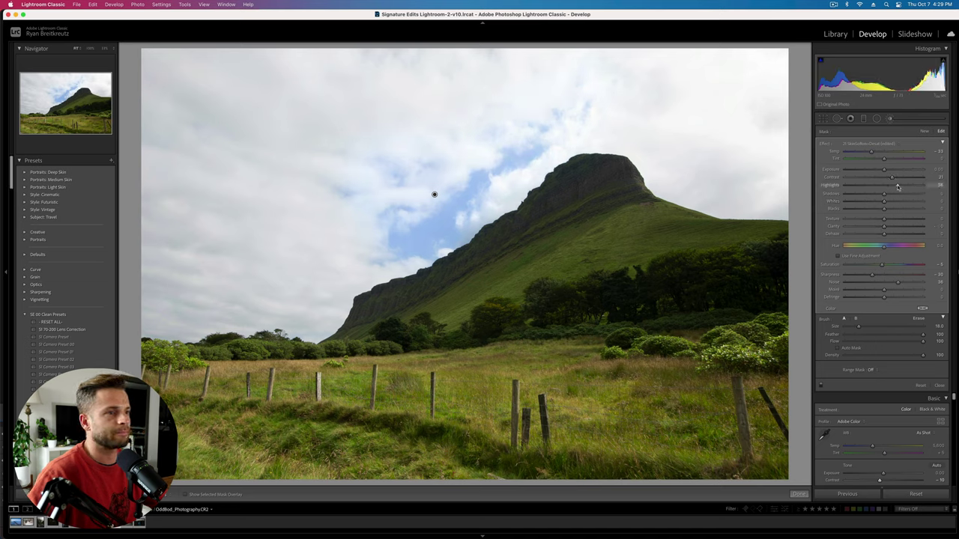
mouse_move(900, 266)
left_mouse_down()
mouse_move(924, 266)
mouse_move(913, 266)
left_mouse_up()
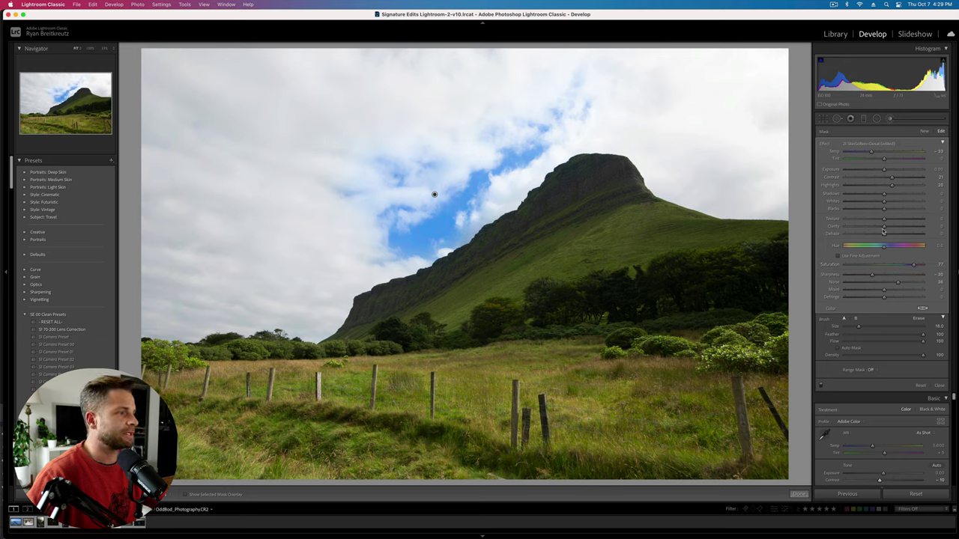
Step: Shift the sky brush's hue slightly, and delete and restore the brush to compare its effect
mouse_move(883, 248)
left_mouse_down()
mouse_move(892, 248)
mouse_move(882, 248)
left_mouse_up()
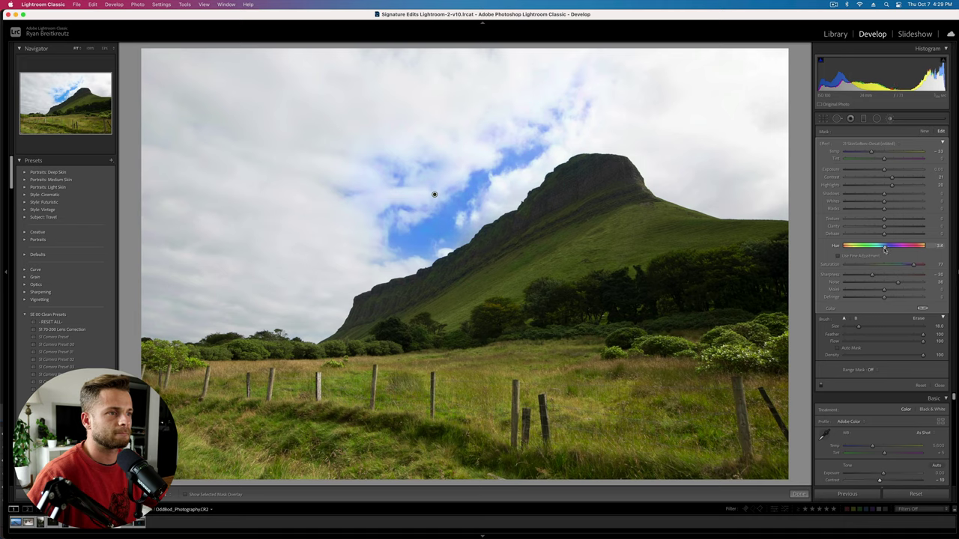
key("BackSpace")
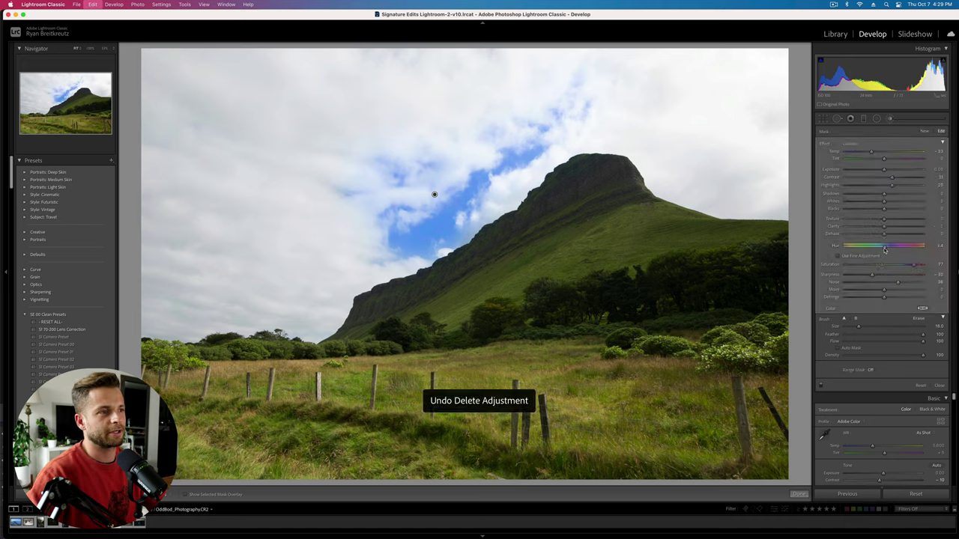
key("super+z")
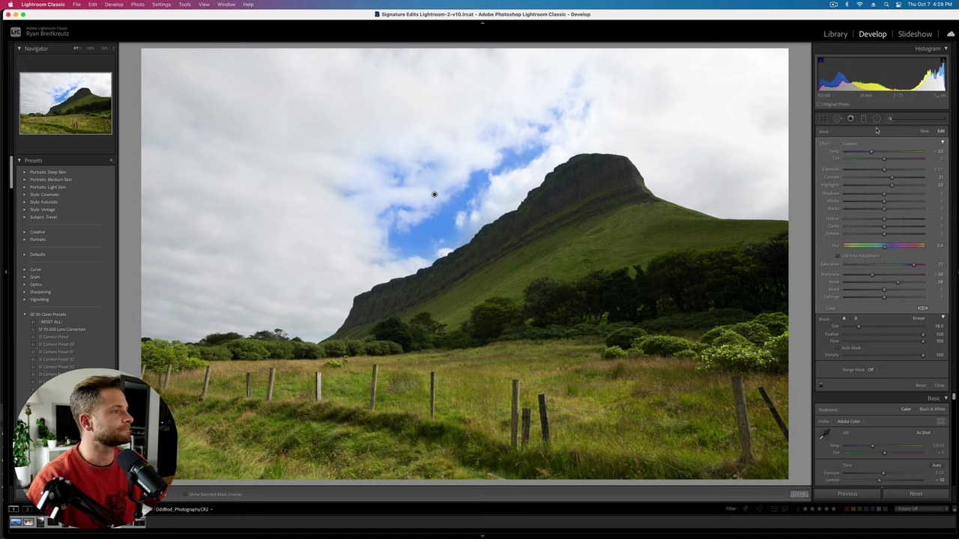
Step: Paint a new adjustment brush over the mountain and the trees at its base, with the mask overlay shown
left_click(925, 132)
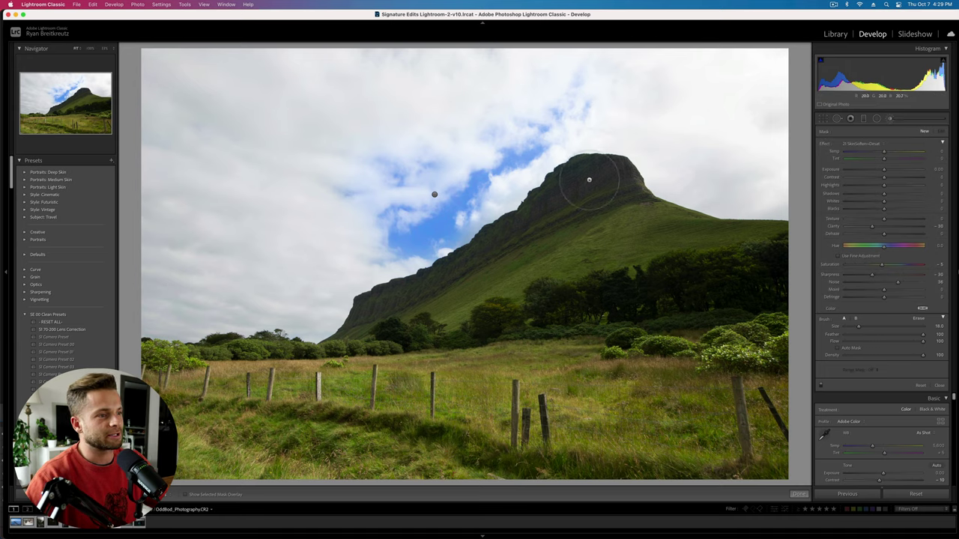
scroll(379, 309, "down", 3)
mouse_move(365, 310)
left_mouse_down()
mouse_move(483, 259)
mouse_move(606, 176)
left_mouse_up()
key("bracketright")
key("bracketright")
scroll(652, 227, "up", 2)
mouse_move(611, 244)
left_mouse_down()
mouse_move(556, 262)
mouse_move(669, 255)
mouse_move(765, 225)
mouse_move(773, 252)
mouse_move(599, 271)
mouse_move(560, 209)
left_mouse_up()
key("o")
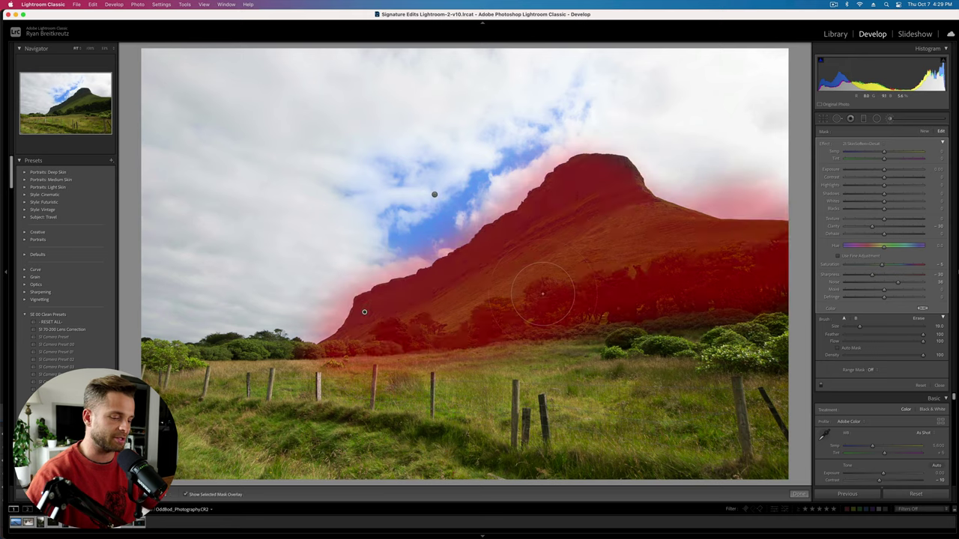
Step: Limit the mountain brush with a luminance range mask of 0 to 46 and hide the mask overlay
left_click(871, 370)
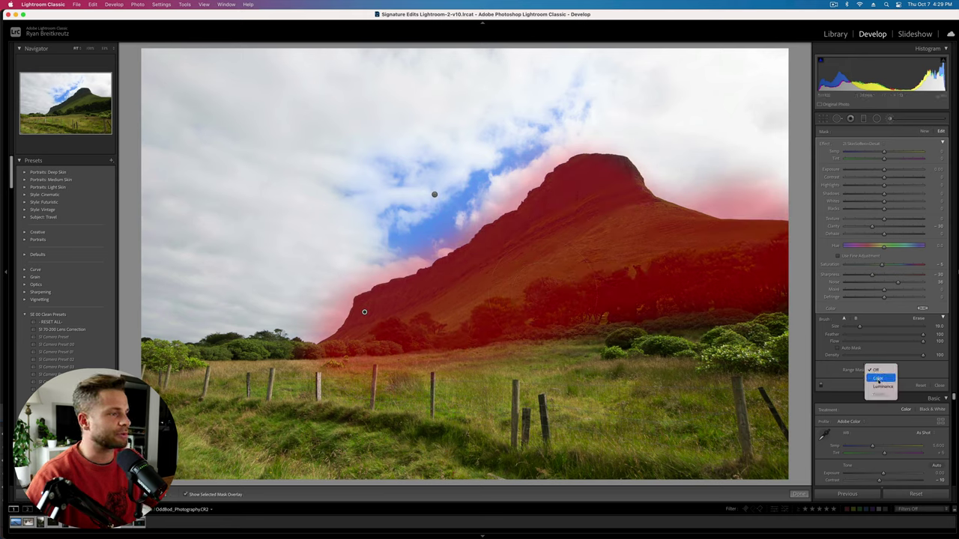
left_click(880, 387)
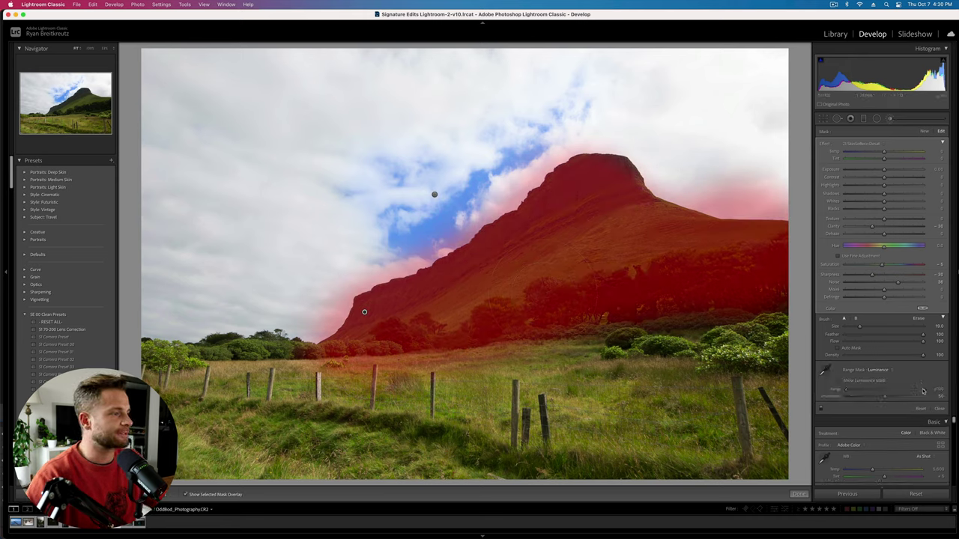
left_click_drag(923, 391, 883, 391)
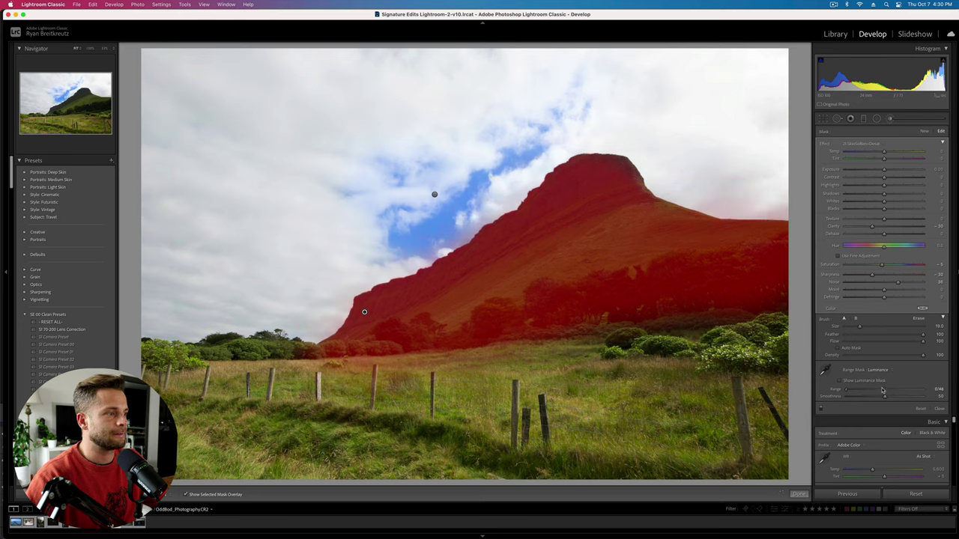
key("o")
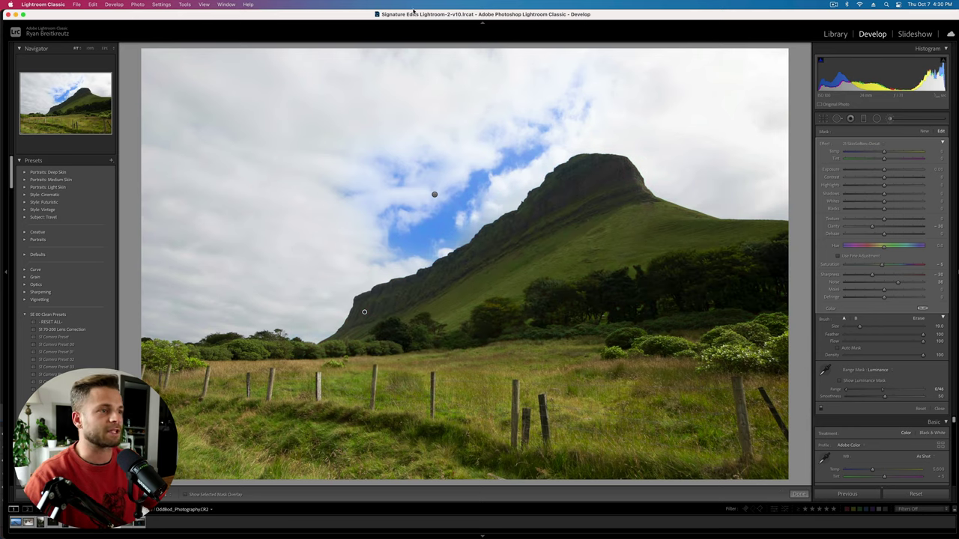
Step: Reset the mountain brush's effect sliders, raise its whites, and set its highlights to 100 and exposure to 0.14
left_click(890, 172)
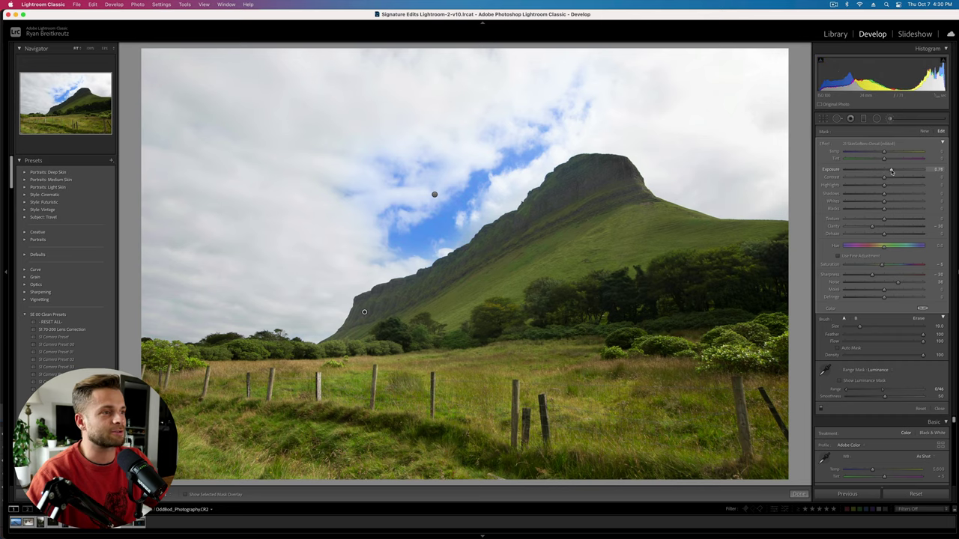
double_click(824, 144)
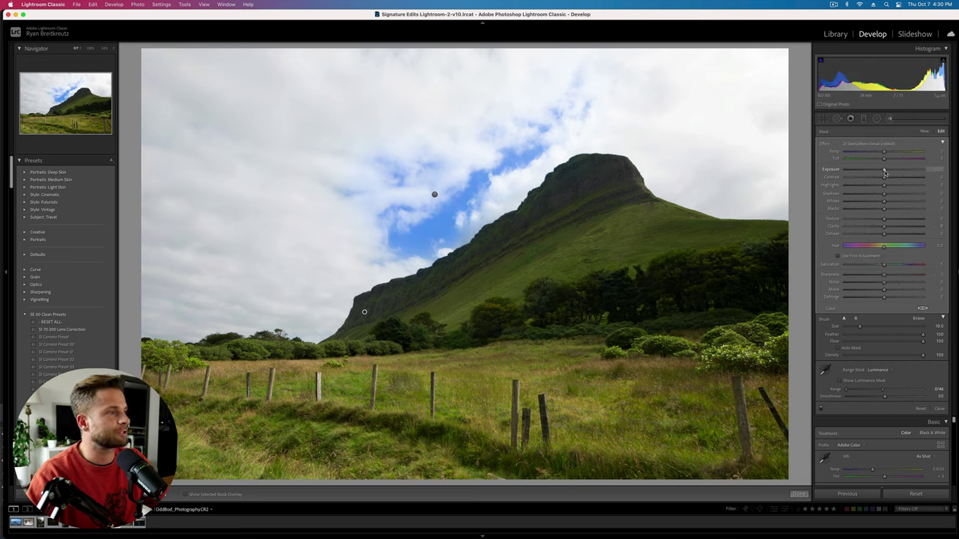
left_click(900, 201)
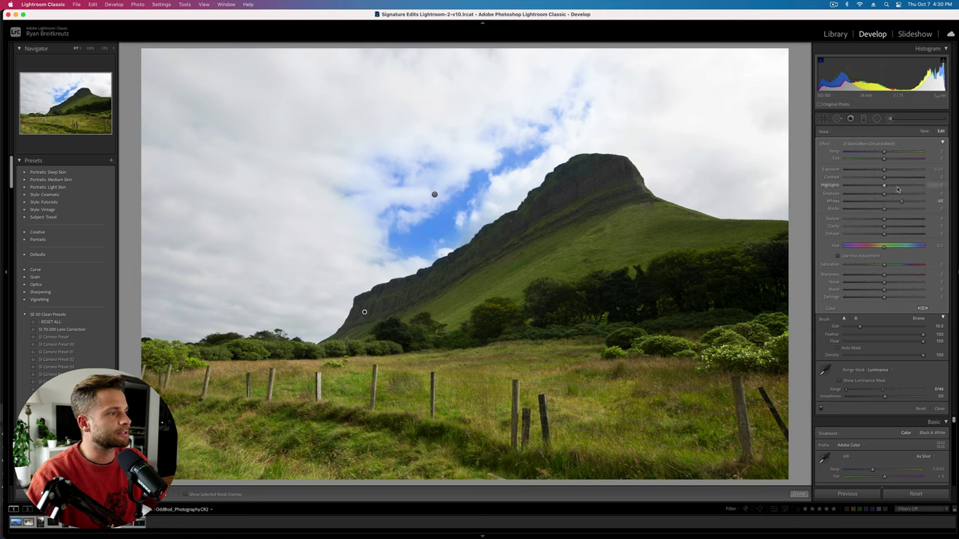
left_click_drag(903, 187, 886, 171)
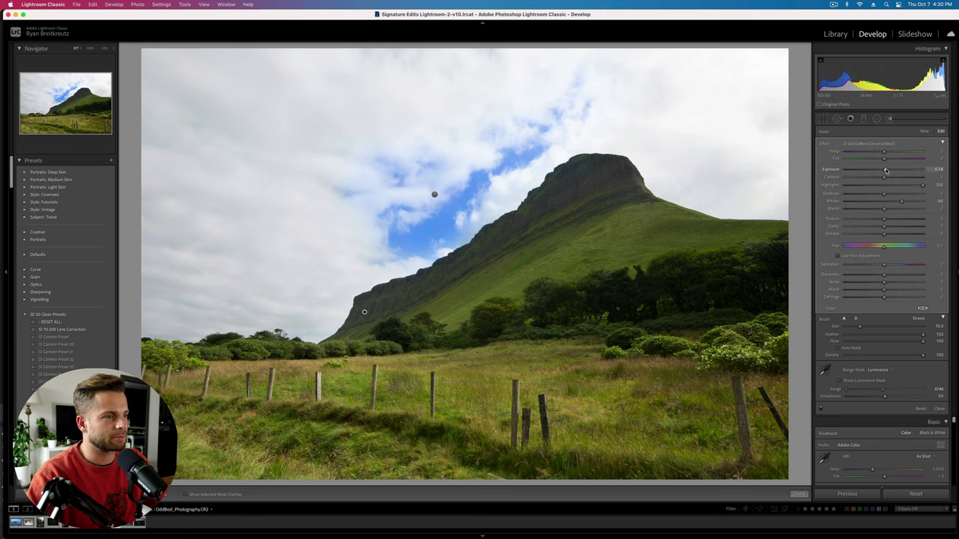
Step: Set the mountain brush's texture to 21, clarity to 8 and dehaze to 7
left_click(892, 218)
left_click(893, 227)
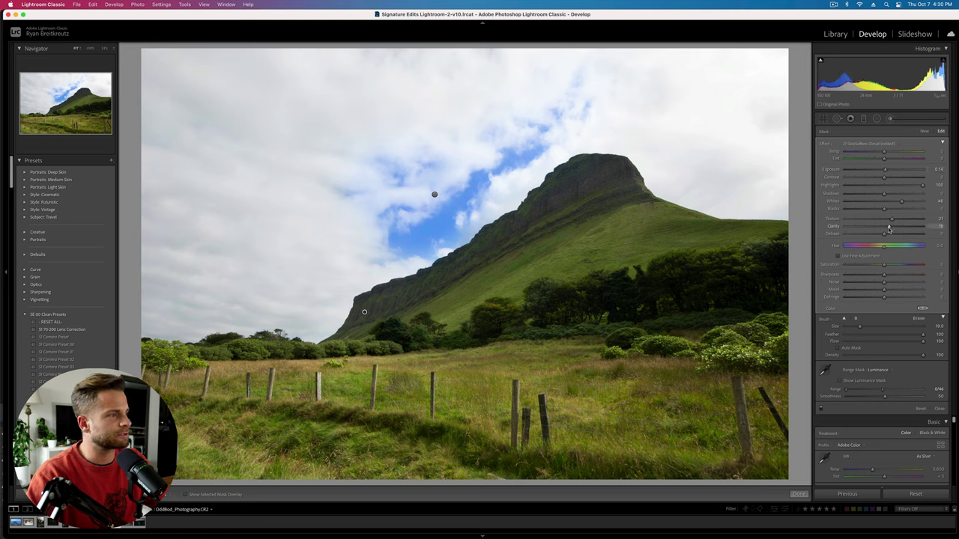
left_click_drag(888, 235, 887, 234)
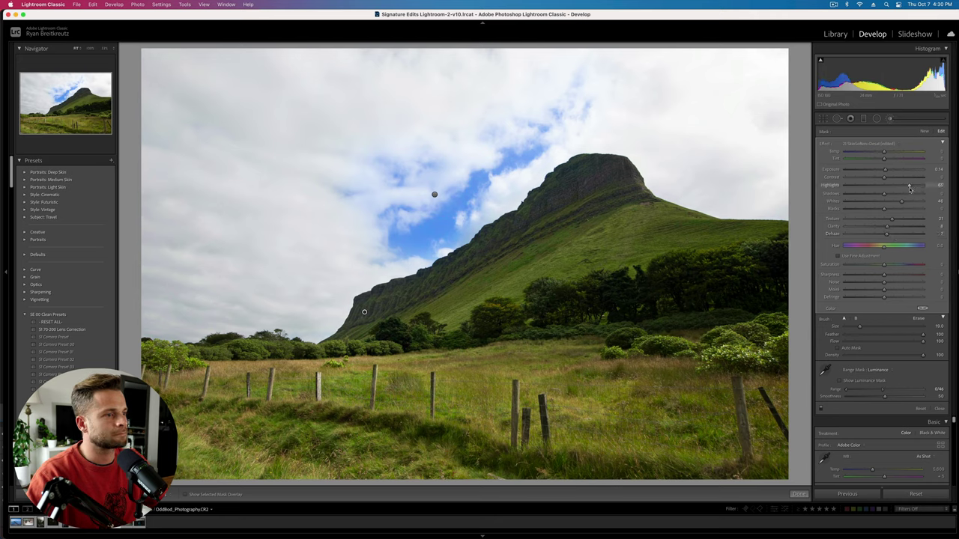
Step: Set the mountain brush's exposure to 0.28 and whites to 27, and delete and restore the brush to compare its effect
left_click_drag(885, 170, 886, 171)
mouse_move(913, 203)
left_mouse_down()
mouse_move(869, 203)
mouse_move(899, 204)
left_mouse_up()
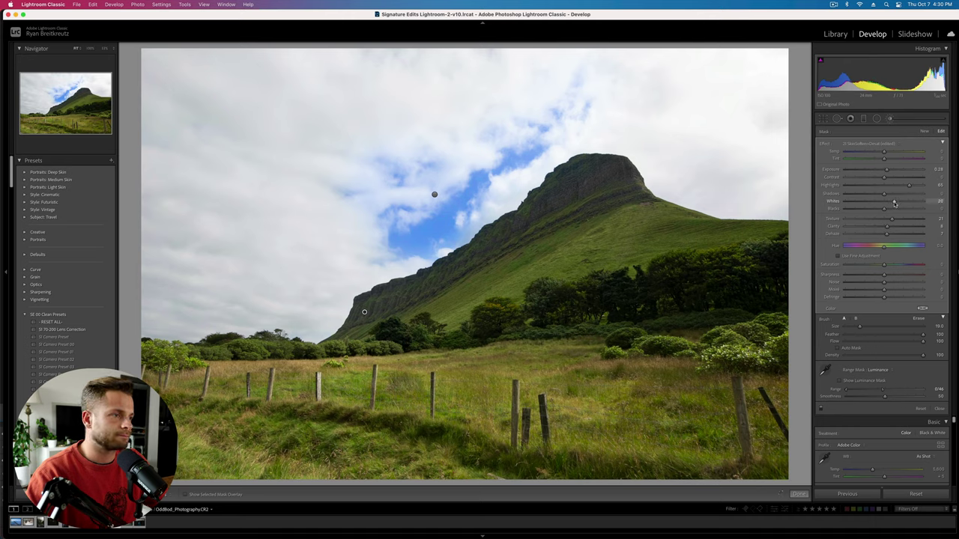
key("Delete")
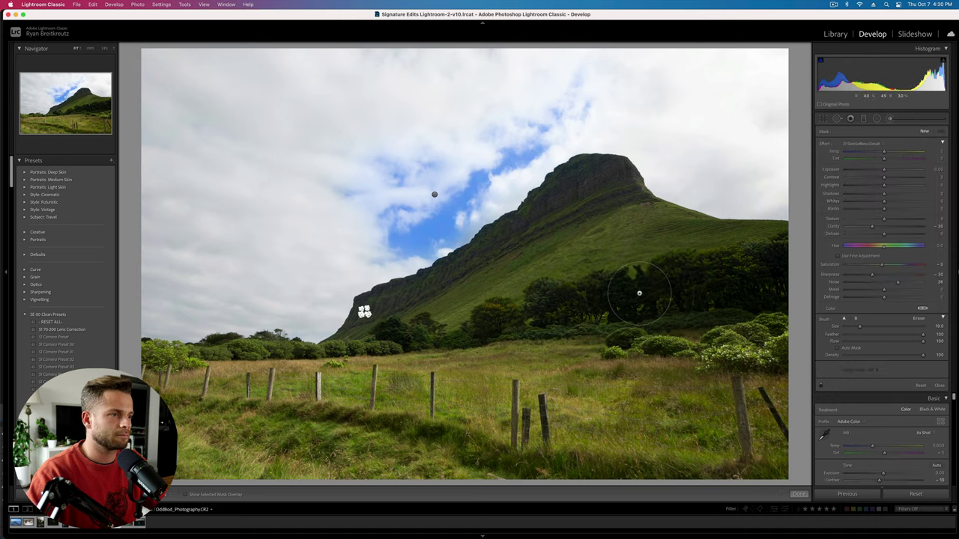
key("super+z")
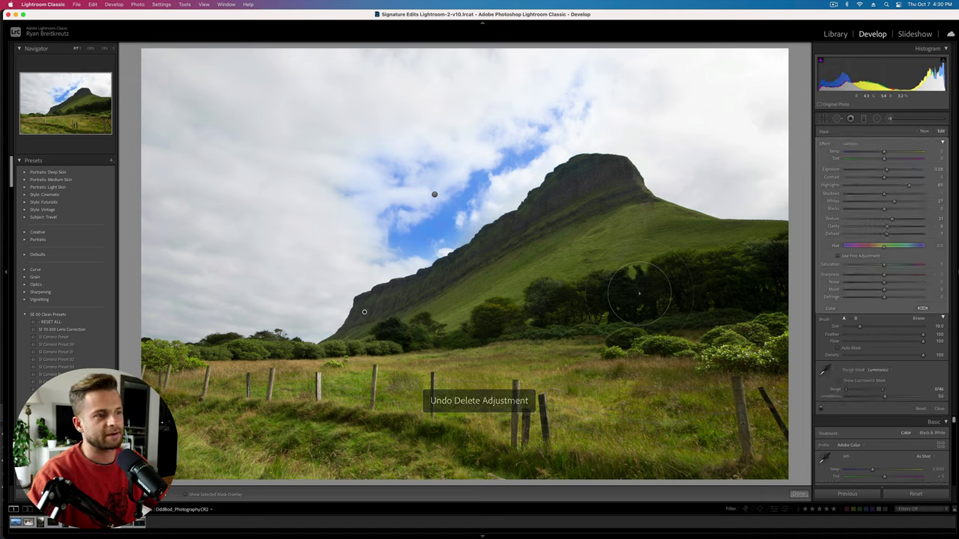
Step: Paint a new size 12 adjustment brush over the grassy foreground and set its exposure to -1.08
key("k")
key("k")
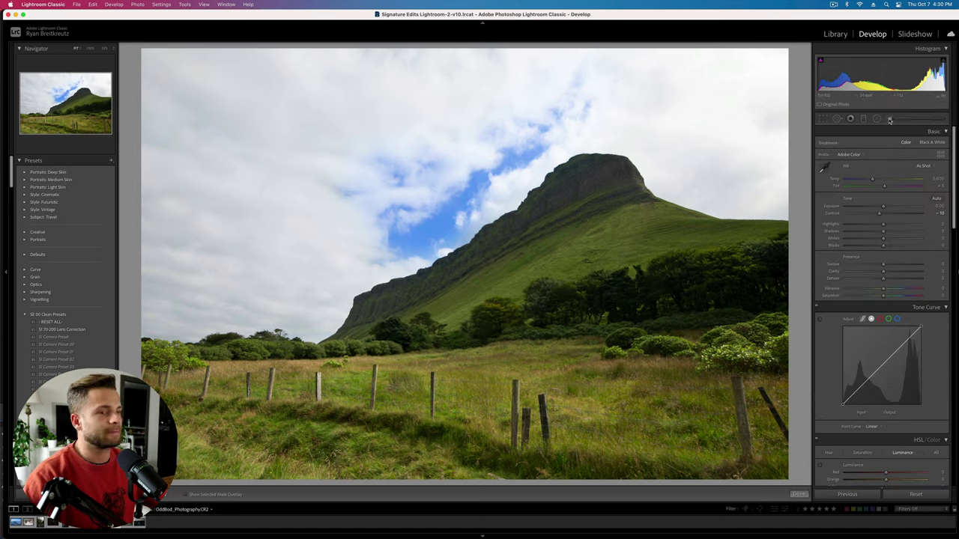
scroll(262, 404, "up", 5)
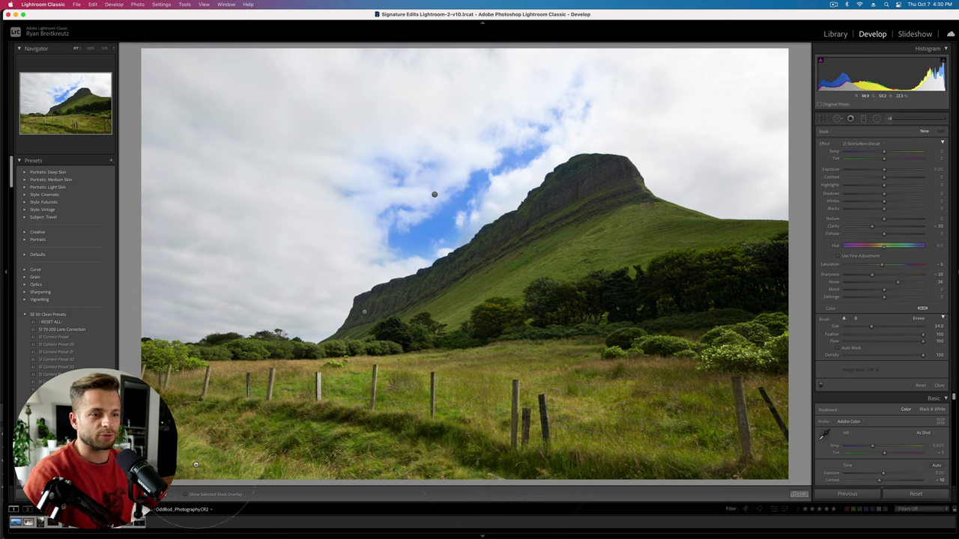
scroll(284, 405, "down", 6)
left_click(303, 404)
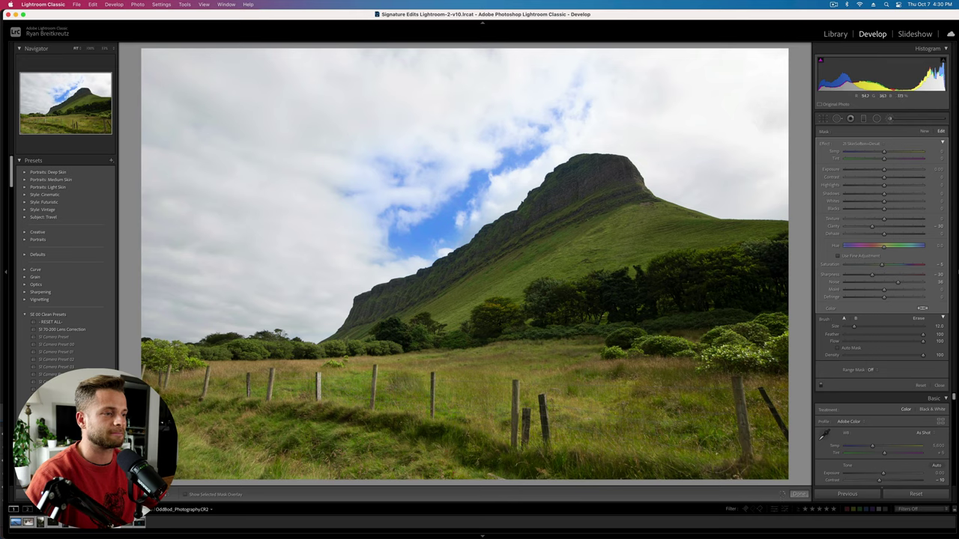
left_click_drag(884, 171, 873, 171)
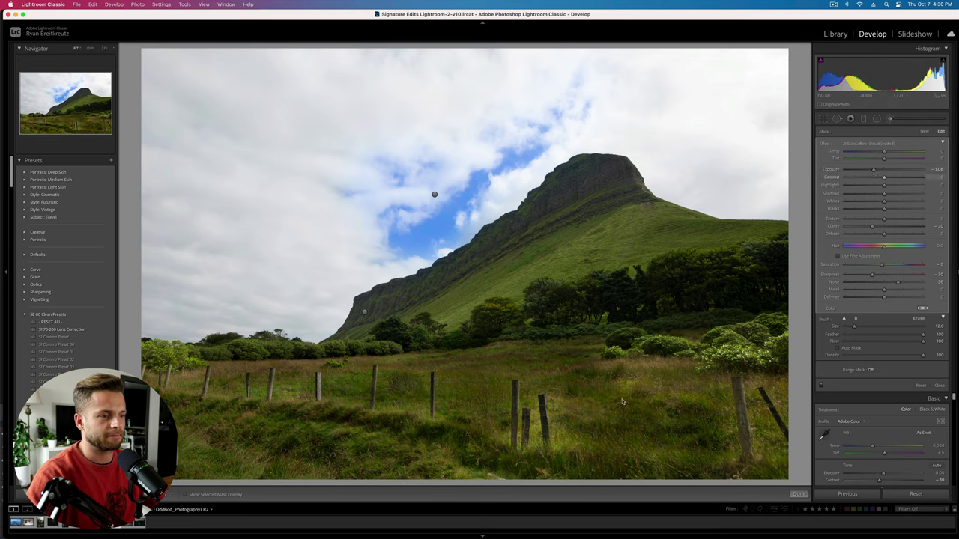
mouse_move(539, 414)
left_mouse_down()
mouse_move(547, 442)
mouse_move(784, 494)
left_mouse_up()
mouse_move(635, 403)
left_mouse_down()
mouse_move(700, 386)
mouse_move(765, 405)
mouse_move(779, 442)
left_mouse_up()
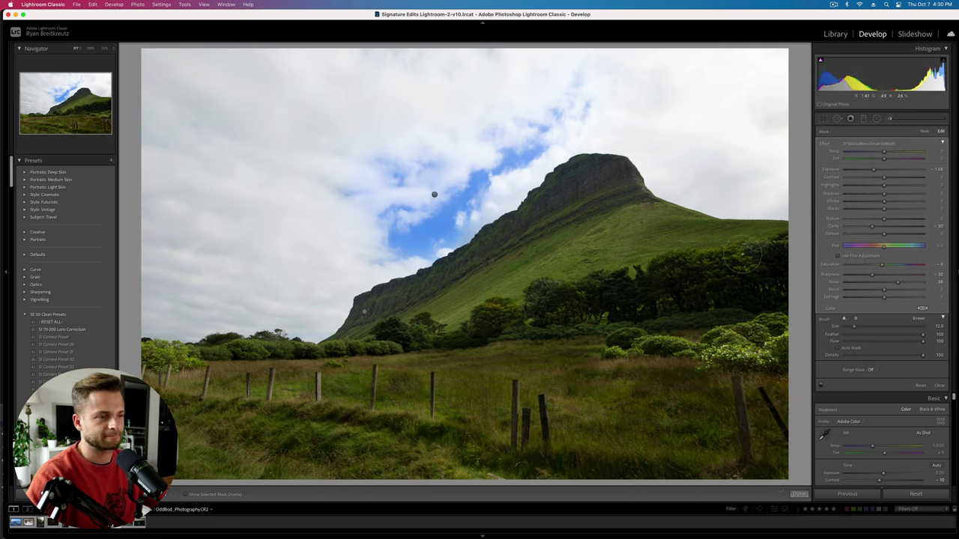
key("k")
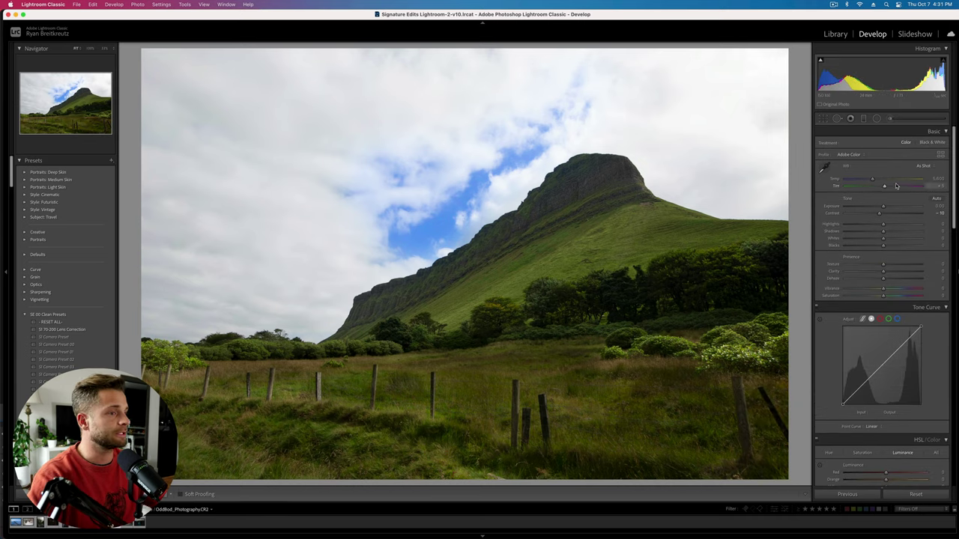
Step: Set the photo's global exposure to +0.33 and contrast to +5
key("equal")
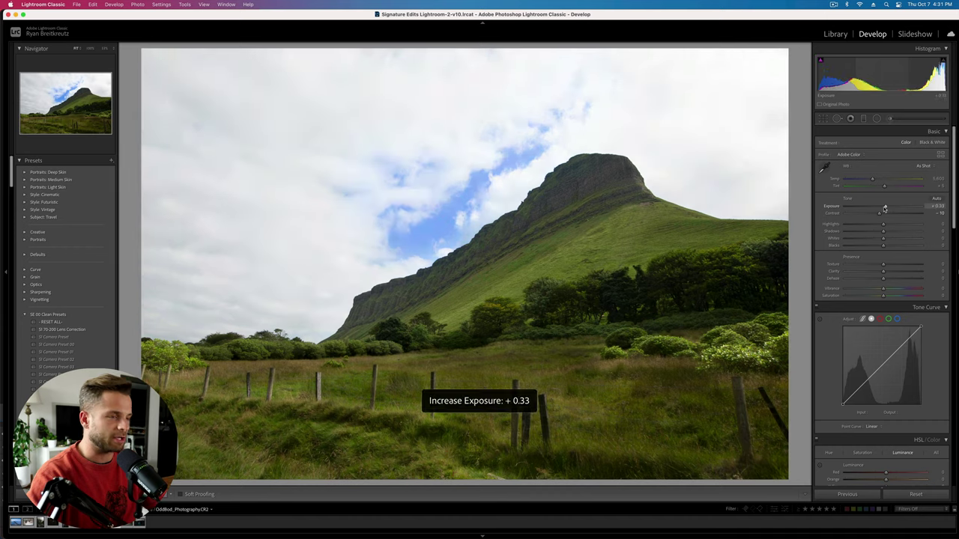
key("equal")
key("minus")
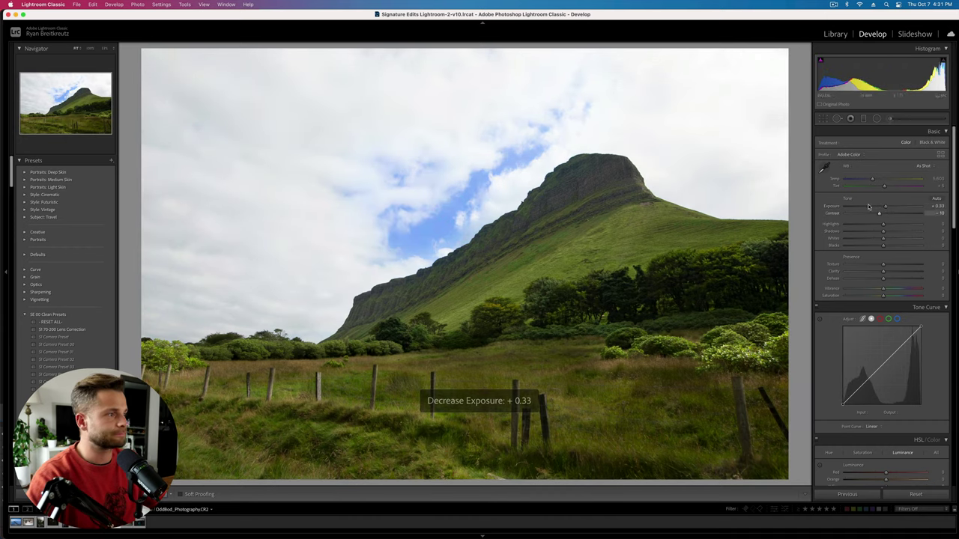
left_click_drag(879, 213, 886, 214)
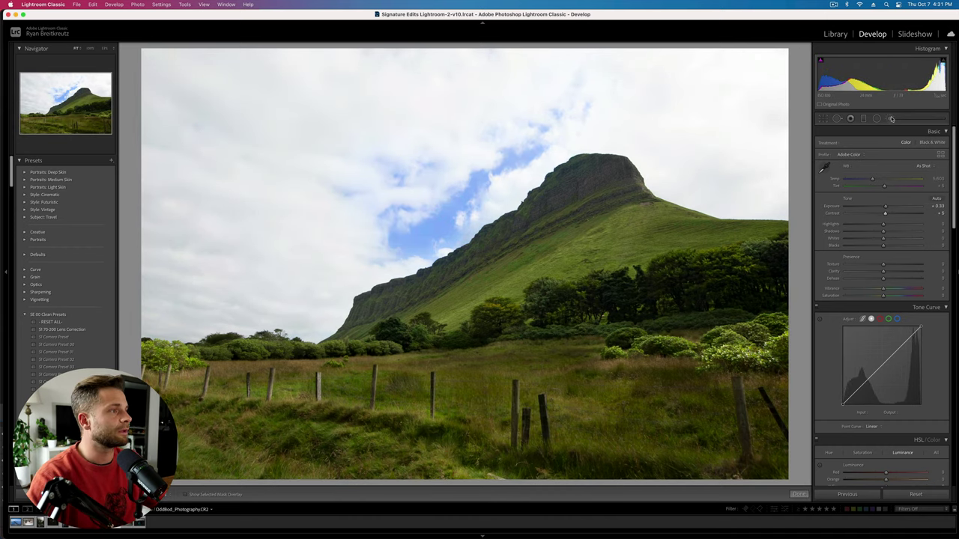
Step: Paint a new brush over the whole sky, reset its effects, set highlights to -100 and texture to 22, and raise clarity
left_click(892, 119)
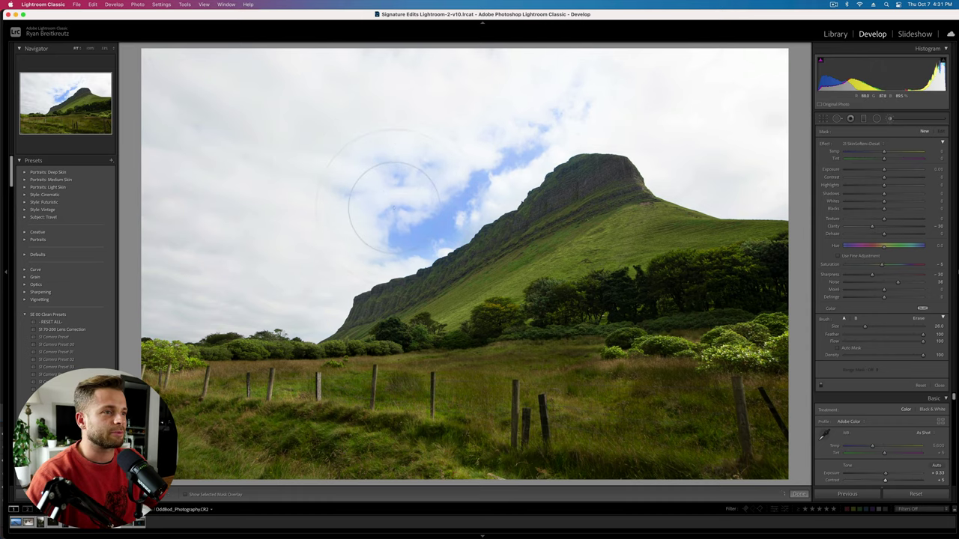
mouse_move(394, 208)
left_mouse_down()
mouse_move(569, 48)
mouse_move(607, 83)
mouse_move(678, 101)
mouse_move(752, 154)
mouse_move(705, 106)
mouse_move(754, 52)
left_mouse_up()
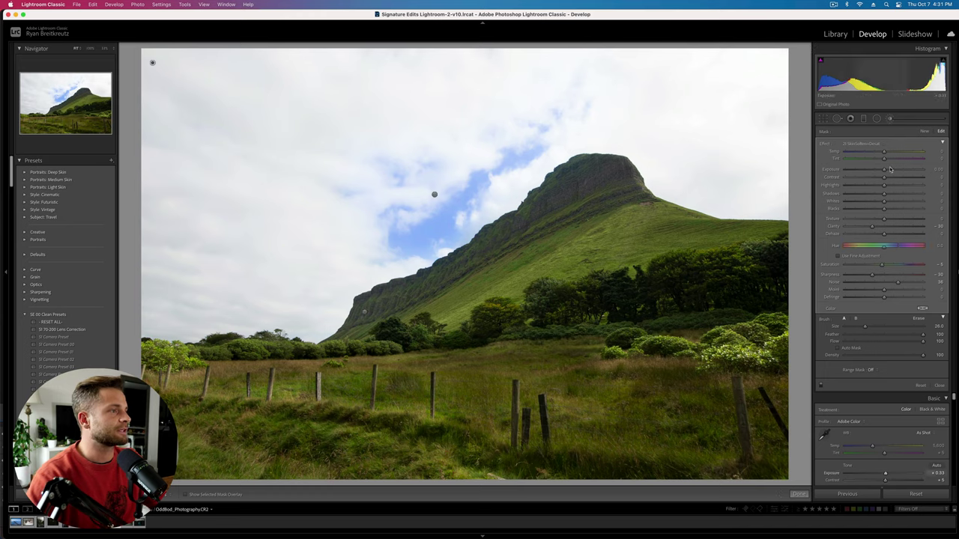
double_click(825, 144)
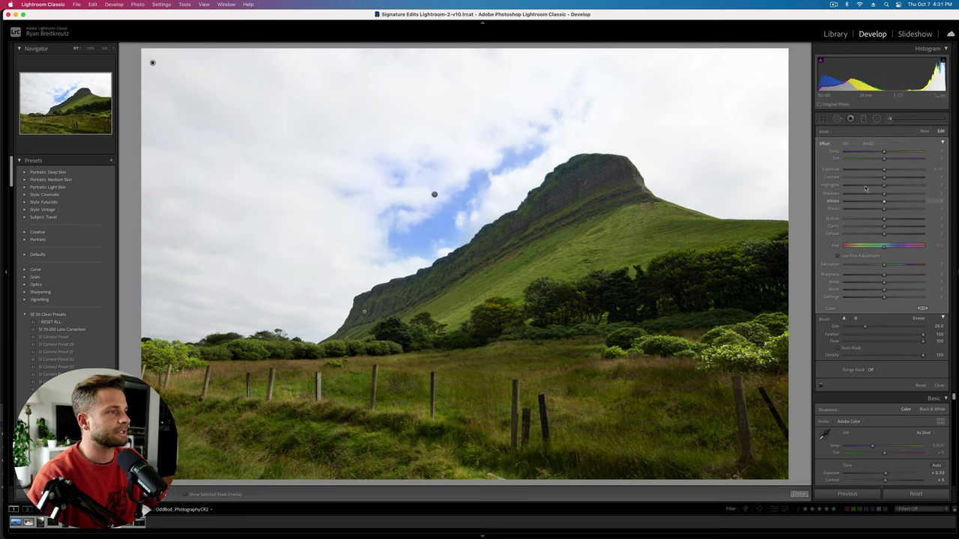
left_click_drag(865, 188, 842, 187)
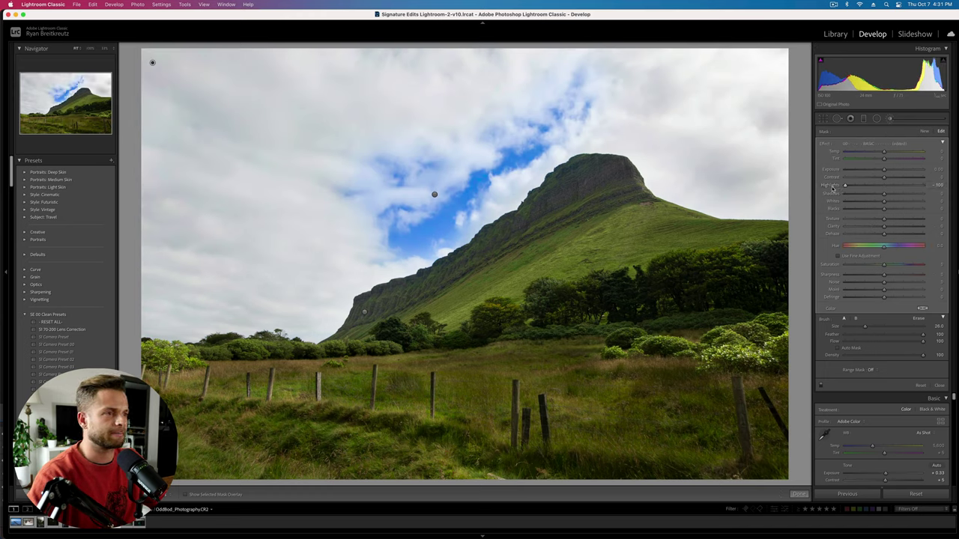
left_click_drag(889, 221, 895, 227)
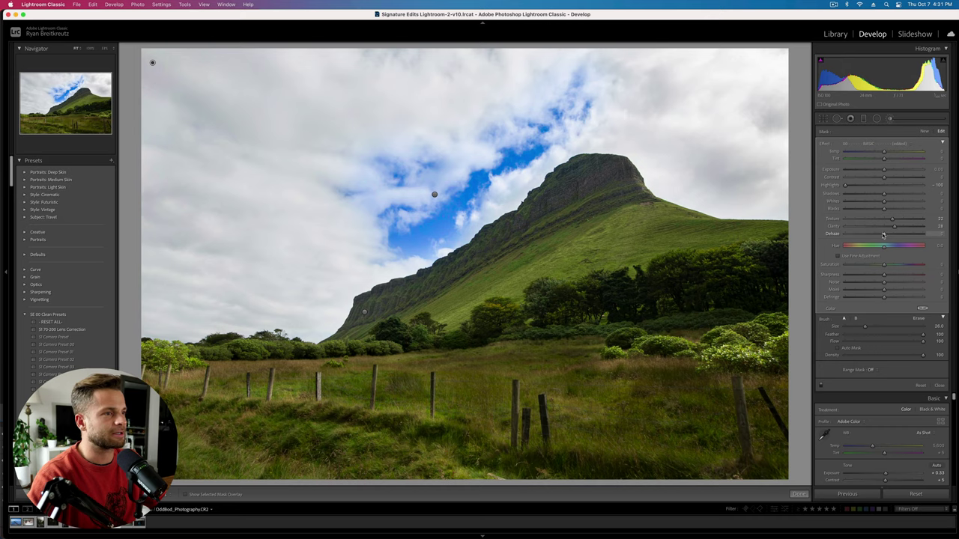
Step: Try raised highlights with whites at -56 on the cloudy sky brush, and reset the whites
mouse_move(884, 202)
left_mouse_down()
mouse_move(904, 203)
mouse_move(885, 203)
left_mouse_up()
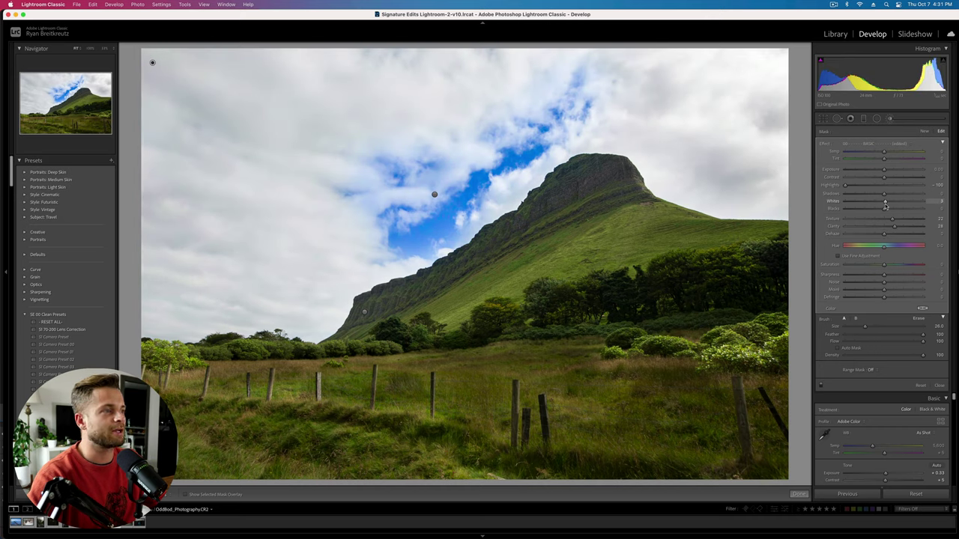
left_click_drag(886, 203, 861, 203)
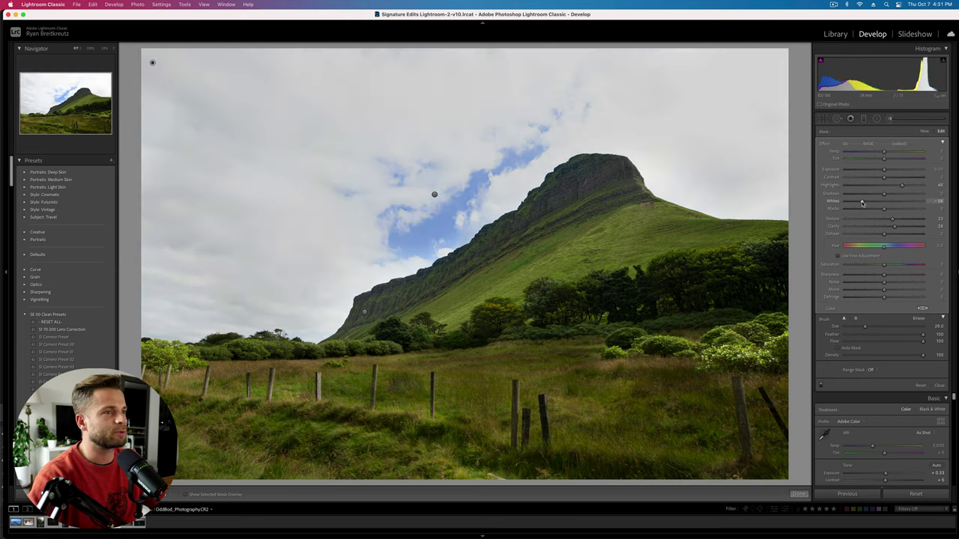
double_click(862, 202)
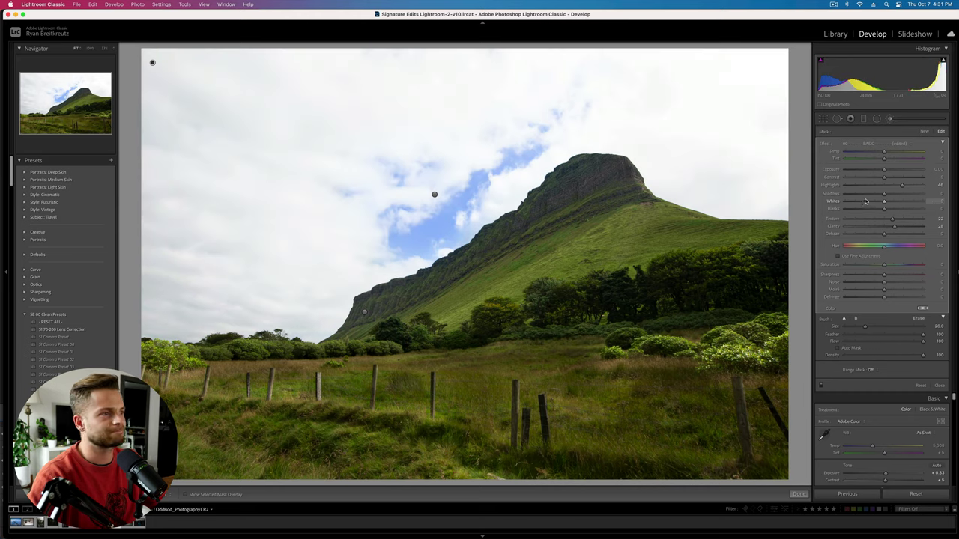
Step: Strongly lower the cloudy sky brush's highlights, set its saturation to -7, and raise the photo's global exposure to +0.66
mouse_move(856, 186)
left_mouse_down()
mouse_move(836, 187)
mouse_move(849, 186)
left_mouse_up()
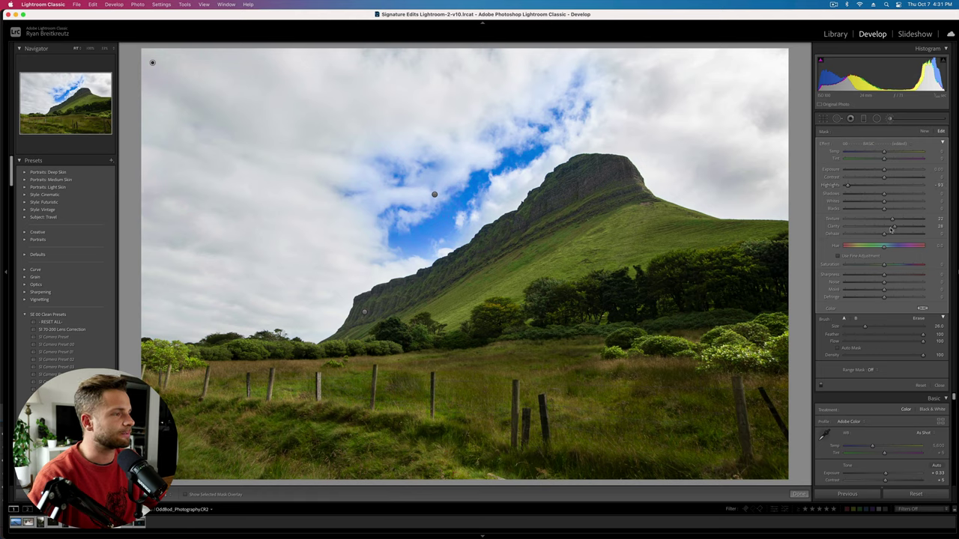
mouse_move(879, 268)
left_mouse_down()
mouse_move(870, 267)
mouse_move(881, 269)
left_mouse_up()
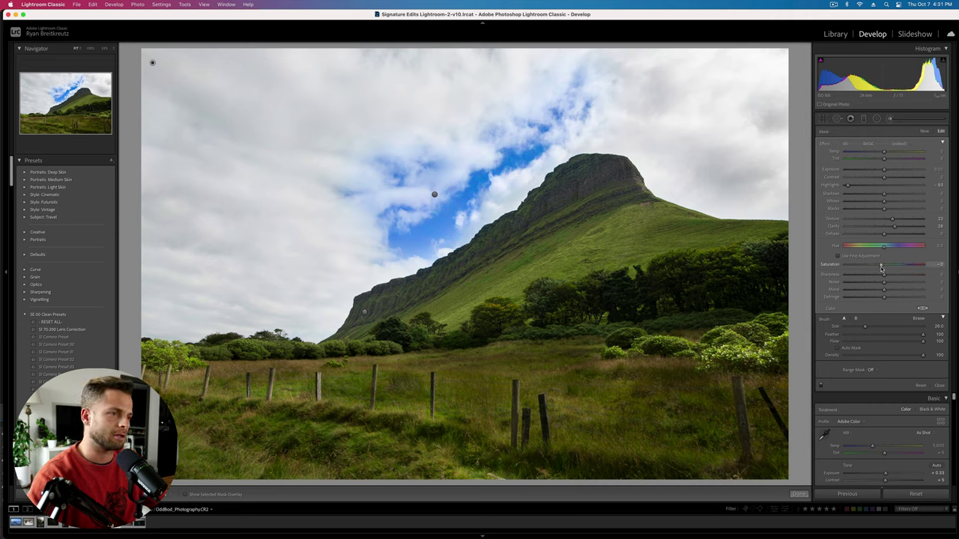
key("BackSpace")
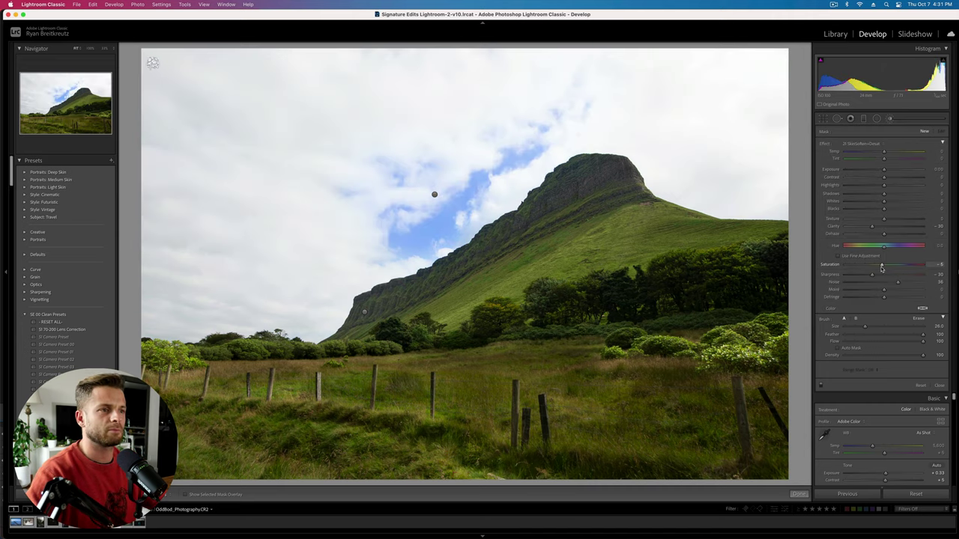
key("super+z")
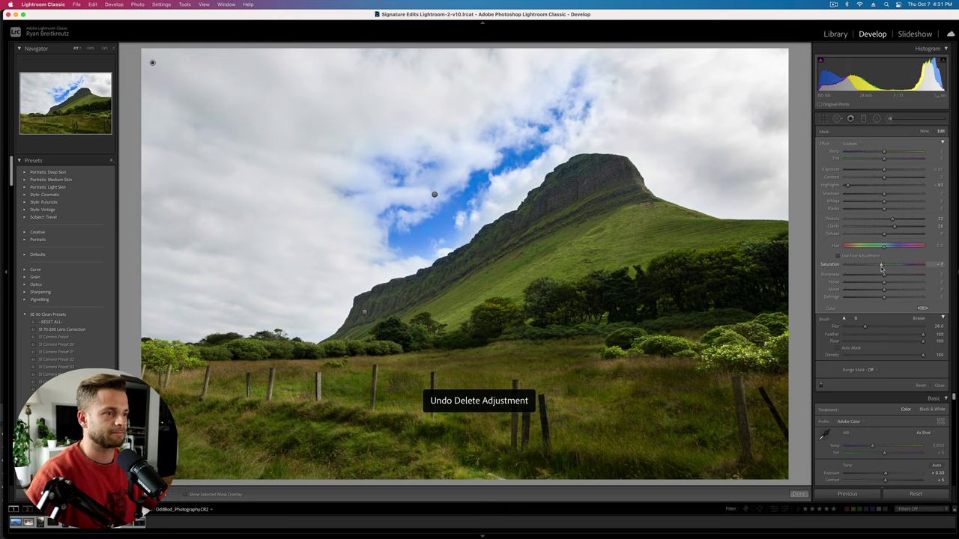
key("k")
key("shift+=")
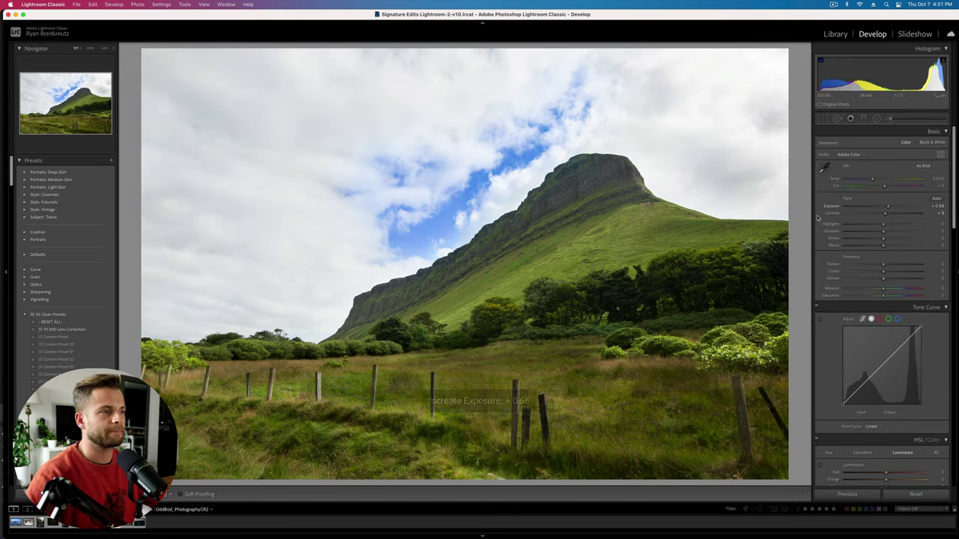
Step: Create a new small brush with reset effects and exposure -0.49, and paint it along the dark creases of the mountain's rock face
left_click(891, 120)
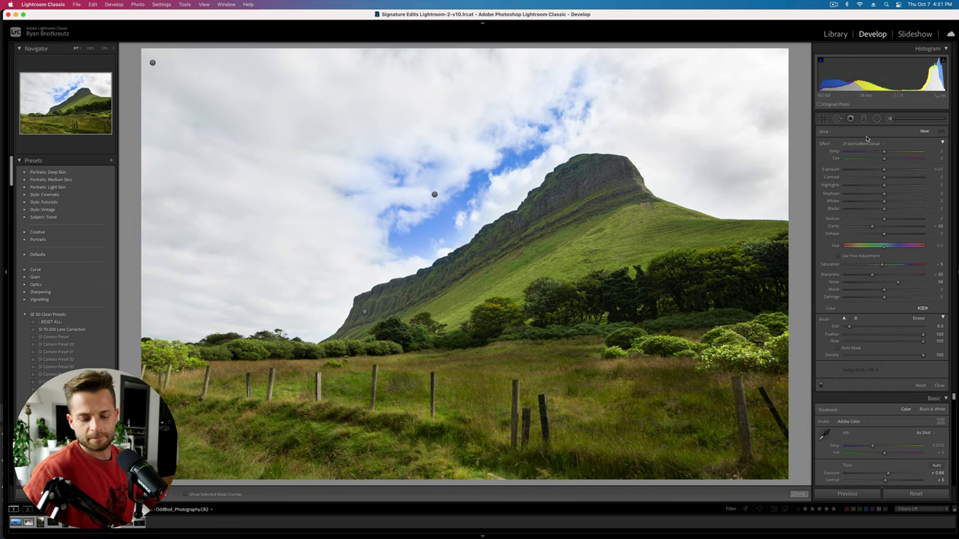
double_click(825, 143)
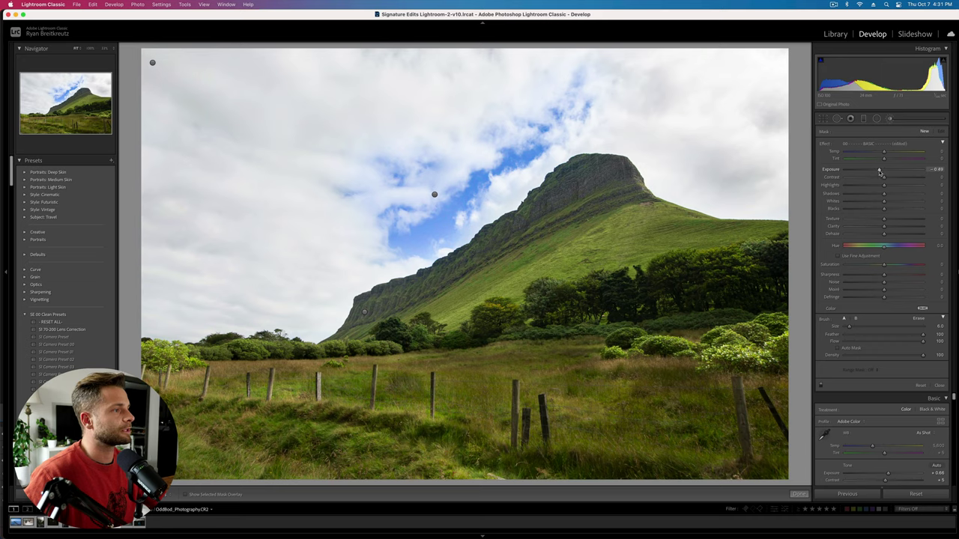
mouse_move(350, 324)
left_mouse_down()
mouse_move(349, 307)
mouse_move(459, 255)
left_mouse_up()
scroll(362, 303, "down", 2)
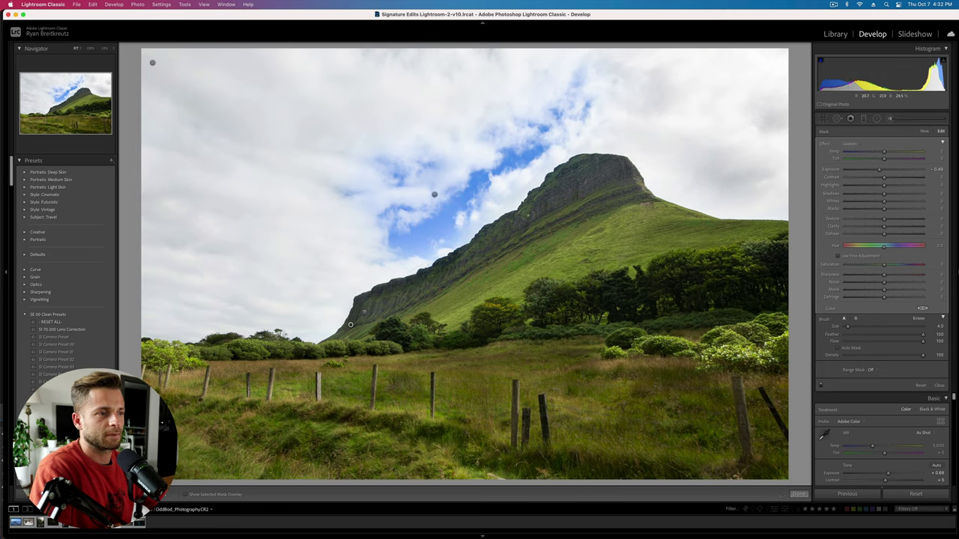
mouse_move(517, 226)
left_mouse_down()
mouse_move(569, 184)
mouse_move(630, 174)
mouse_move(629, 192)
mouse_move(349, 324)
left_mouse_up()
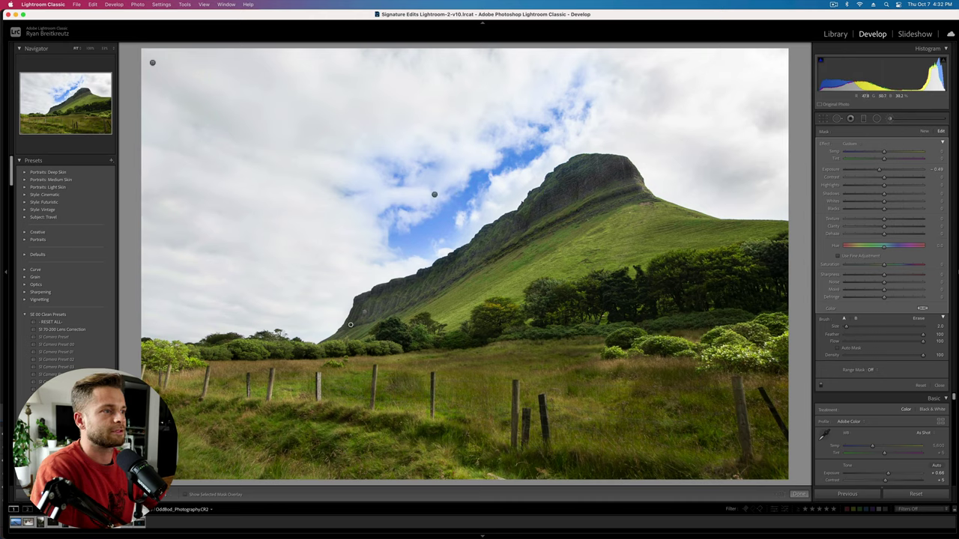
left_click_drag(647, 197, 524, 246)
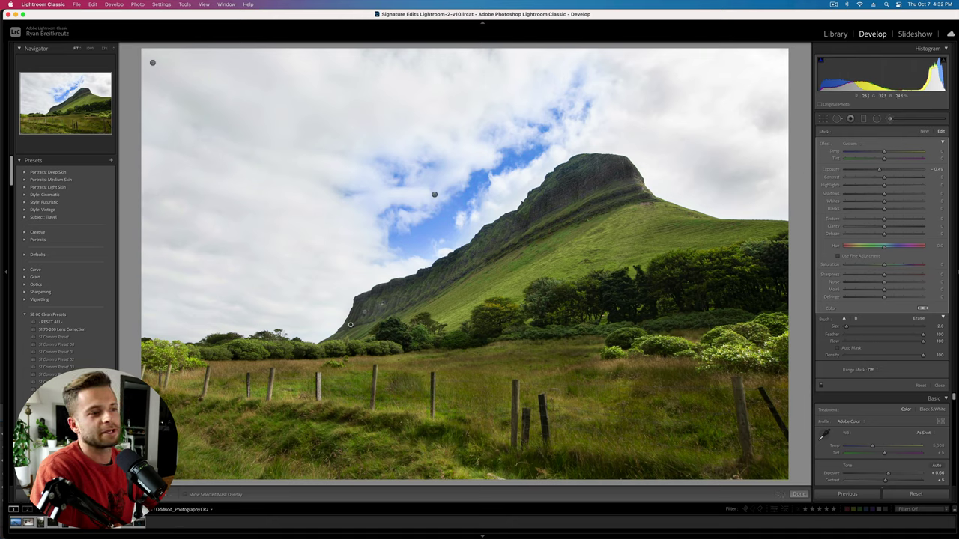
left_click_drag(361, 310, 384, 304)
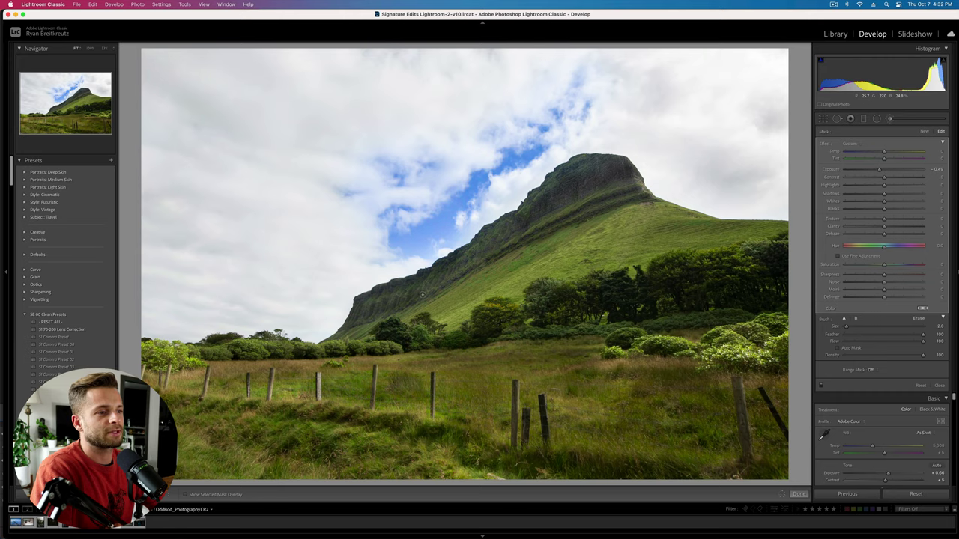
mouse_move(431, 285)
left_mouse_down()
mouse_move(495, 246)
mouse_move(534, 238)
mouse_move(496, 238)
mouse_move(554, 200)
mouse_move(597, 188)
mouse_move(599, 175)
mouse_move(613, 171)
mouse_move(621, 184)
left_mouse_up()
Step: Set the rock-face brush's exposure to -0.22 and blacks to -6, and slightly raise its contrast
left_click(884, 171)
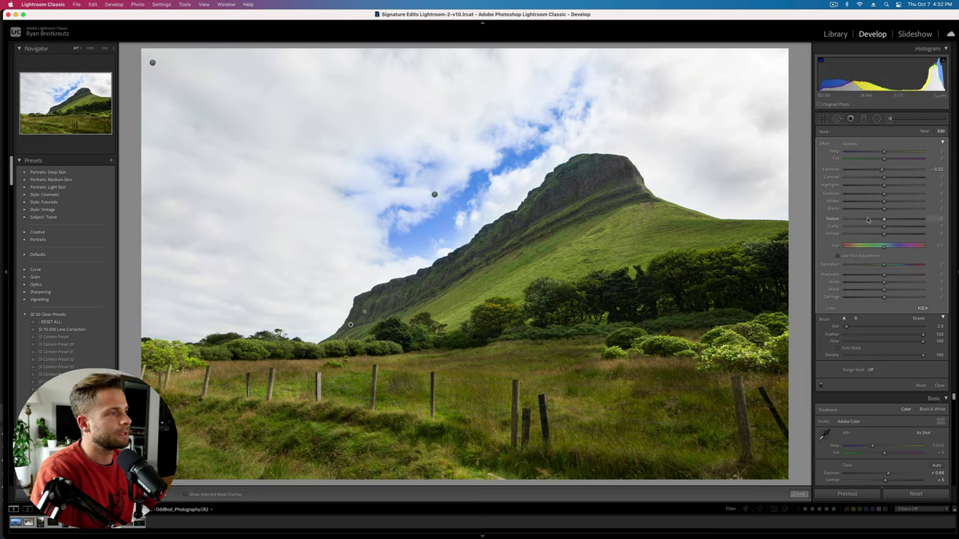
left_click_drag(882, 210, 883, 213)
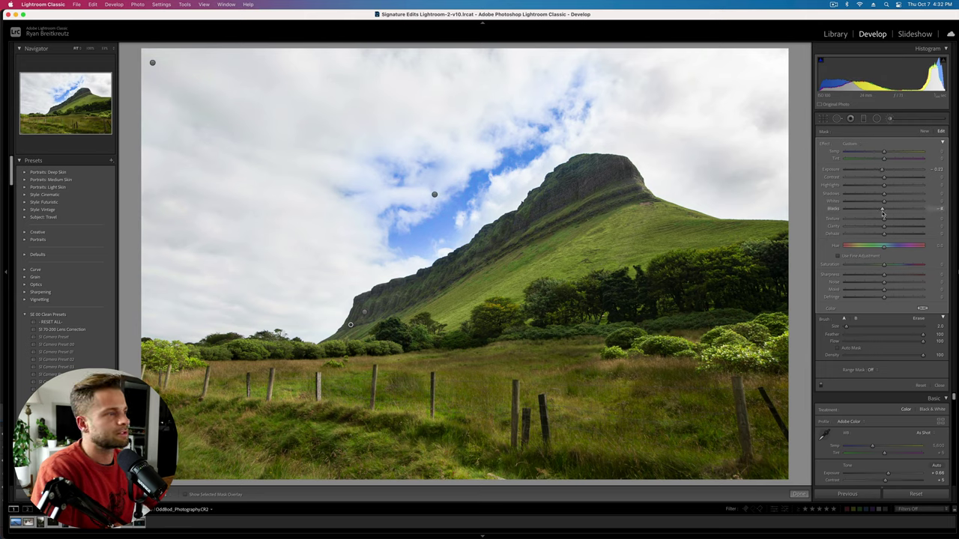
left_click(896, 178)
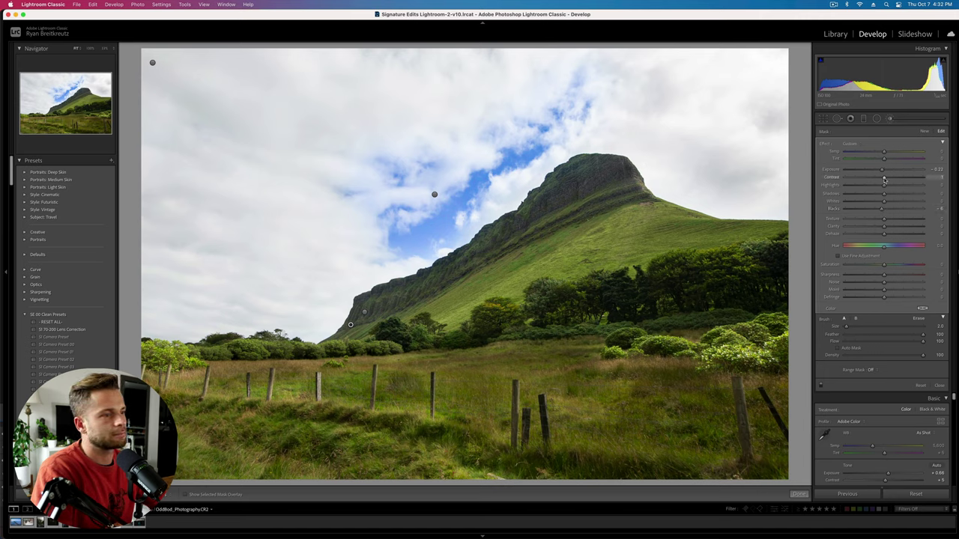
Step: Paint a new exposure 0.13 brush along the mountain's upper ridge, reset its effects, and set contrast to 15 and whites to 27
left_click(924, 132)
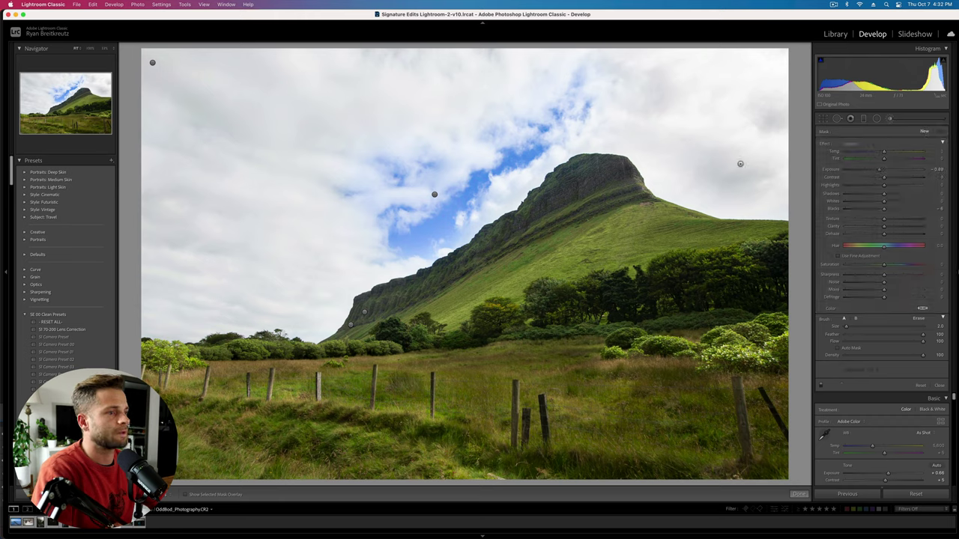
left_click_drag(878, 170, 886, 172)
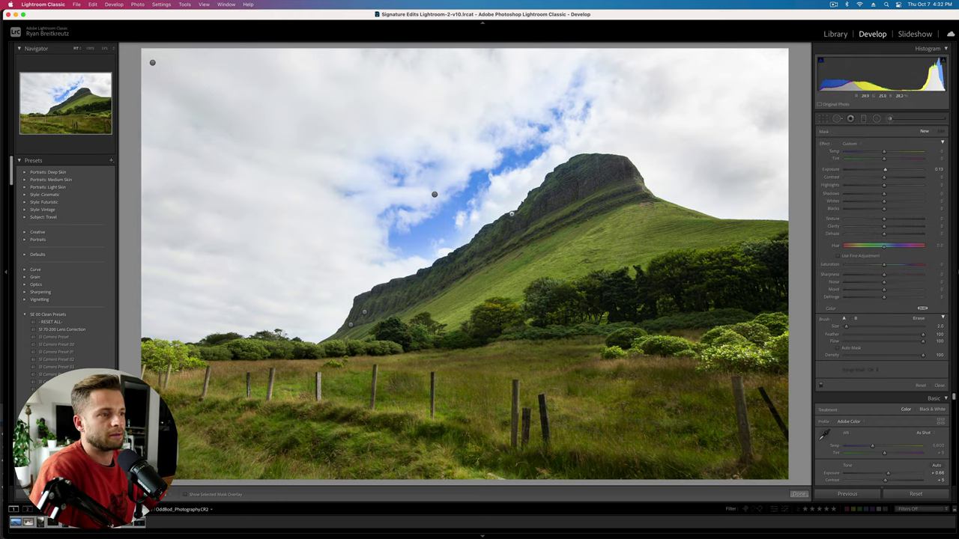
left_click_drag(408, 279, 460, 253)
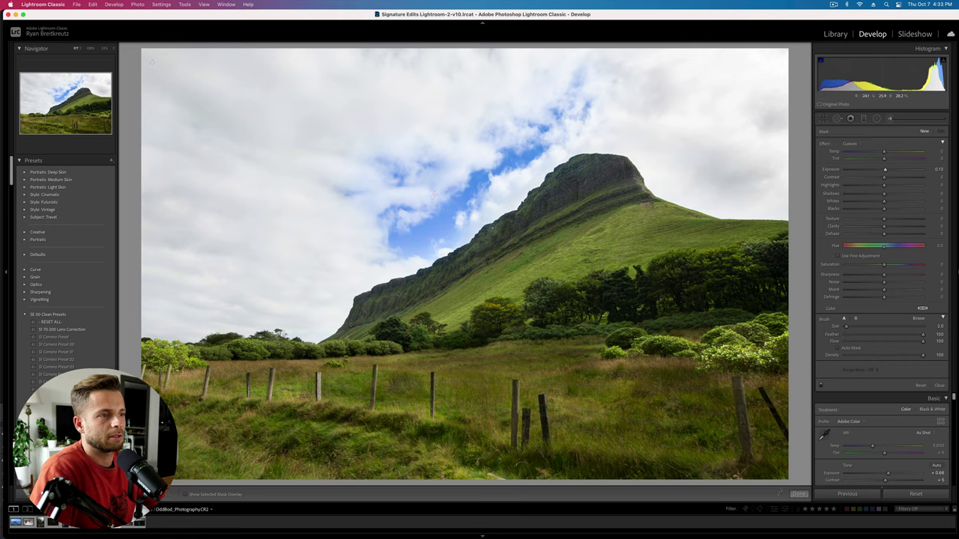
left_click_drag(520, 211, 548, 185)
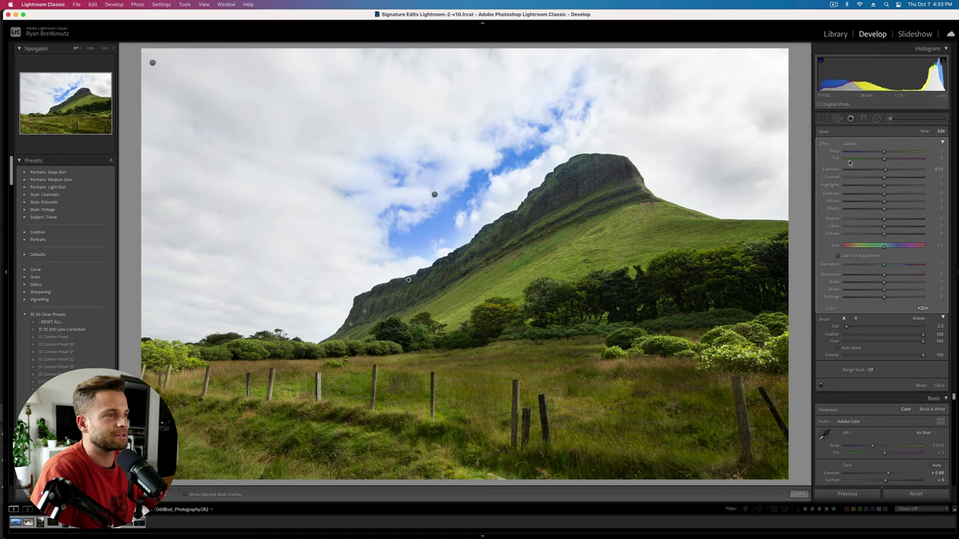
left_click_drag(885, 169, 901, 203)
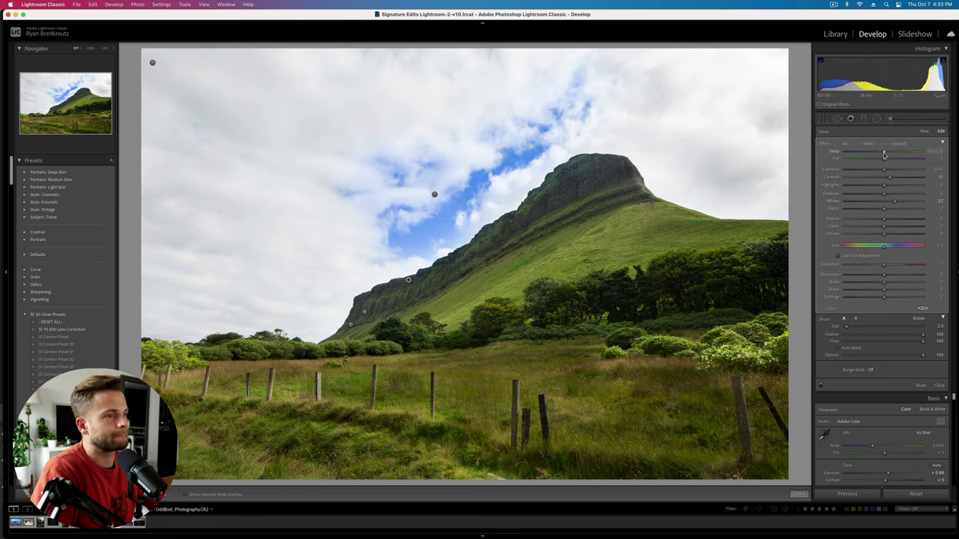
Step: Show the blue sky brush's mask overlay and restrict the mask with a Color range mask sampled from the blue sky
left_click(435, 196)
key("o")
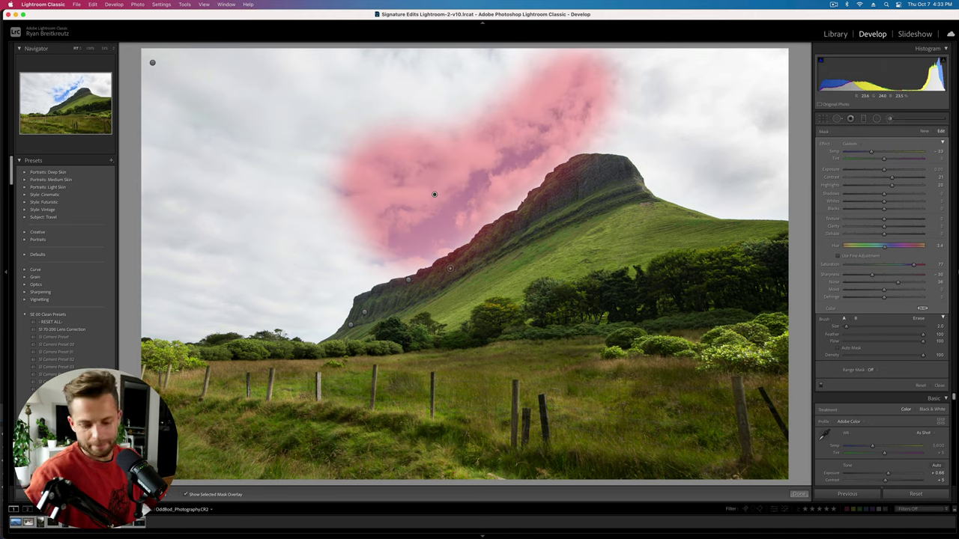
left_click(872, 370)
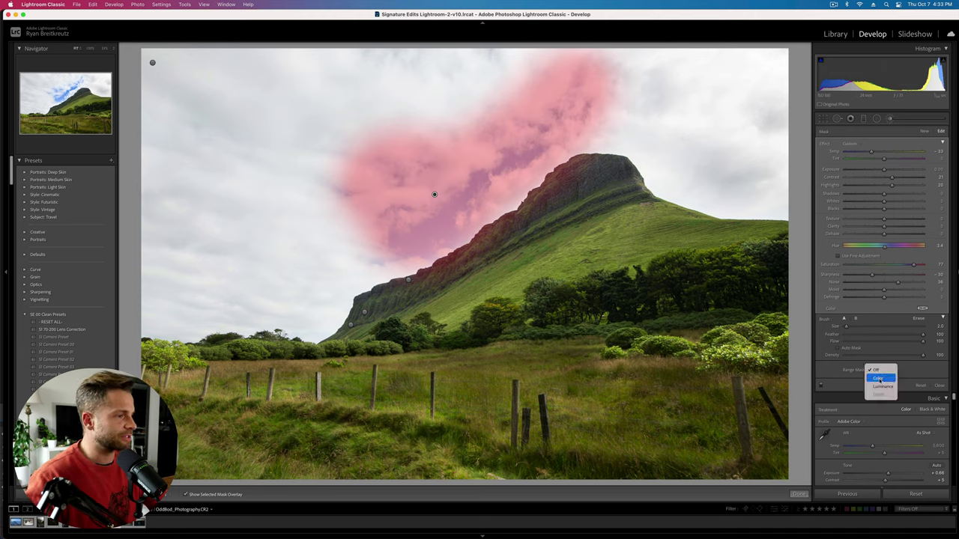
left_click(882, 386)
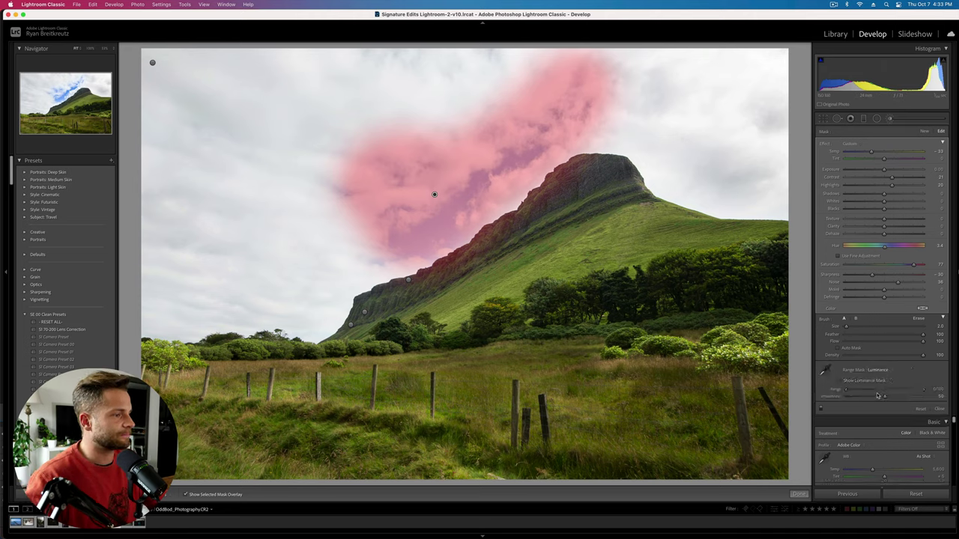
mouse_move(924, 392)
left_mouse_down()
mouse_move(889, 395)
mouse_move(923, 393)
left_mouse_up()
left_click(877, 370)
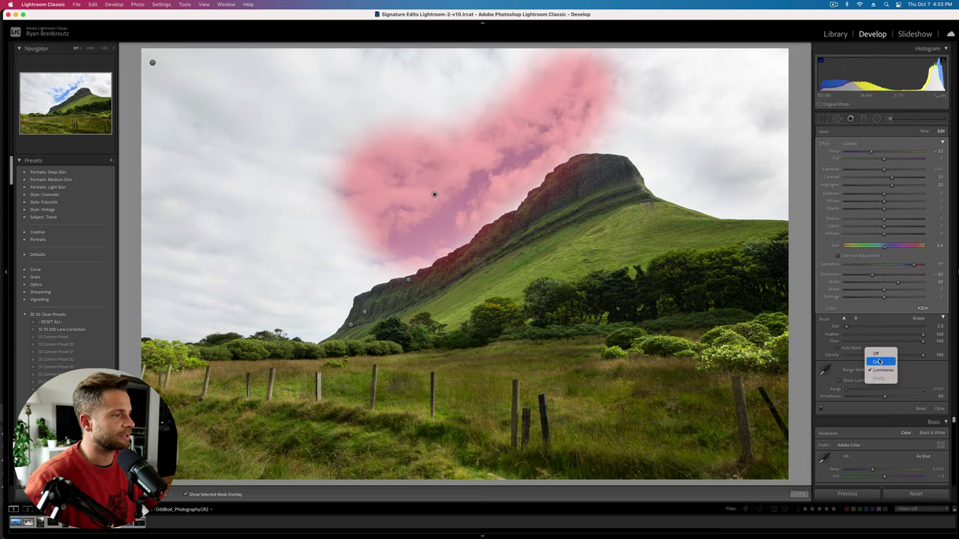
left_click(879, 363)
left_click(824, 369)
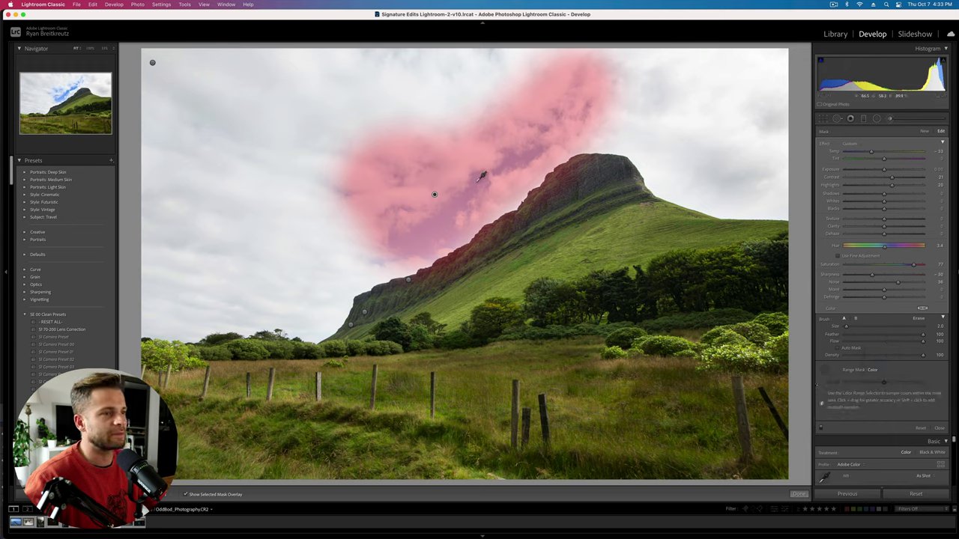
left_click(479, 180)
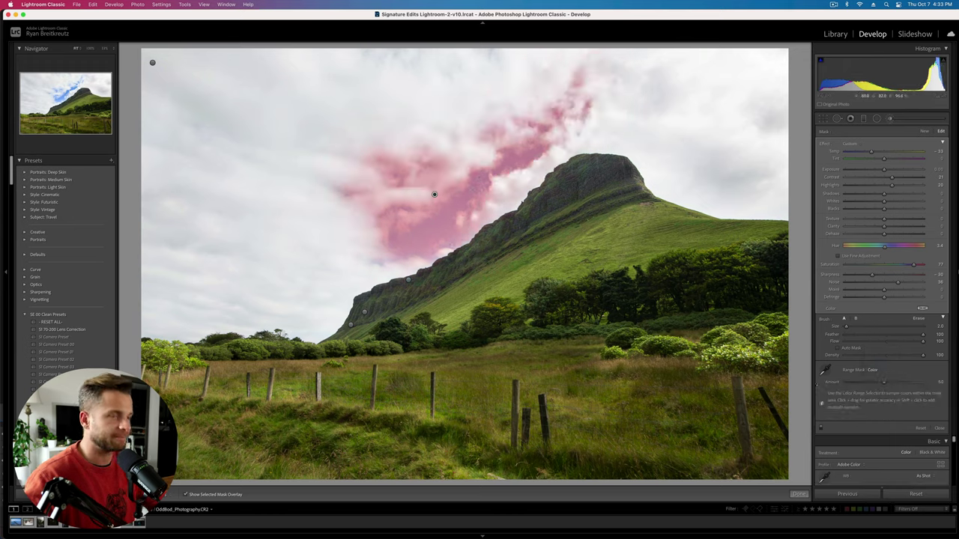
key("Return")
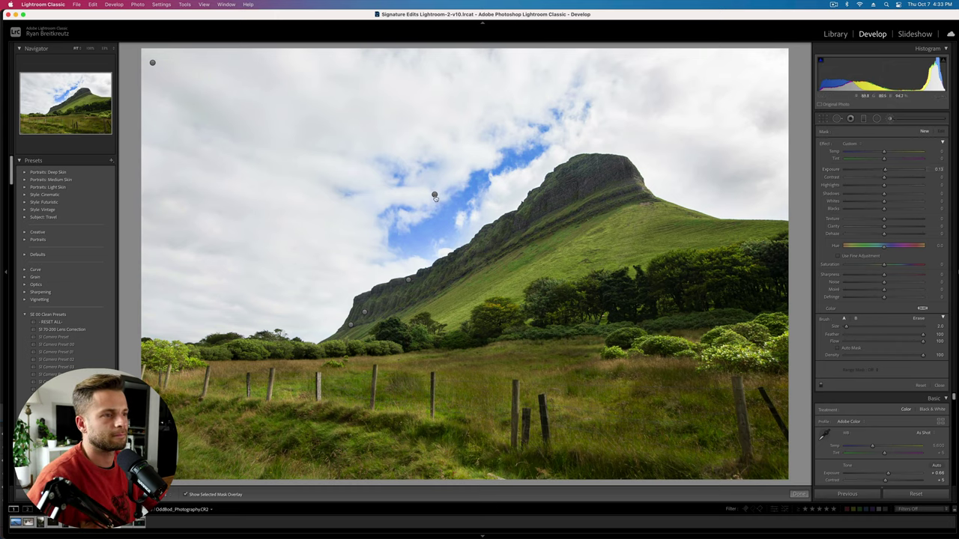
Step: Hide the blue sky brush's mask overlay, reduce its saturation to about 29, and finish the brush edit
left_click(434, 196)
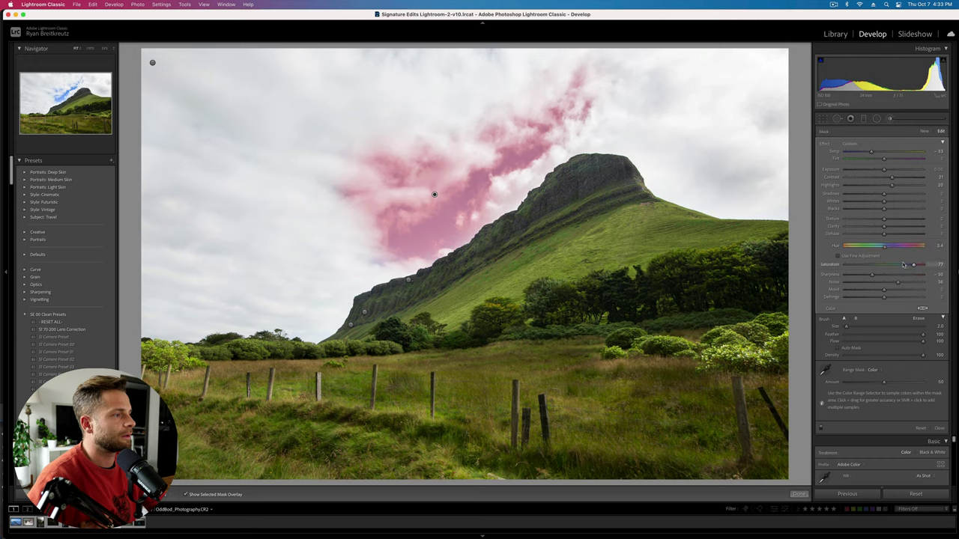
key("o")
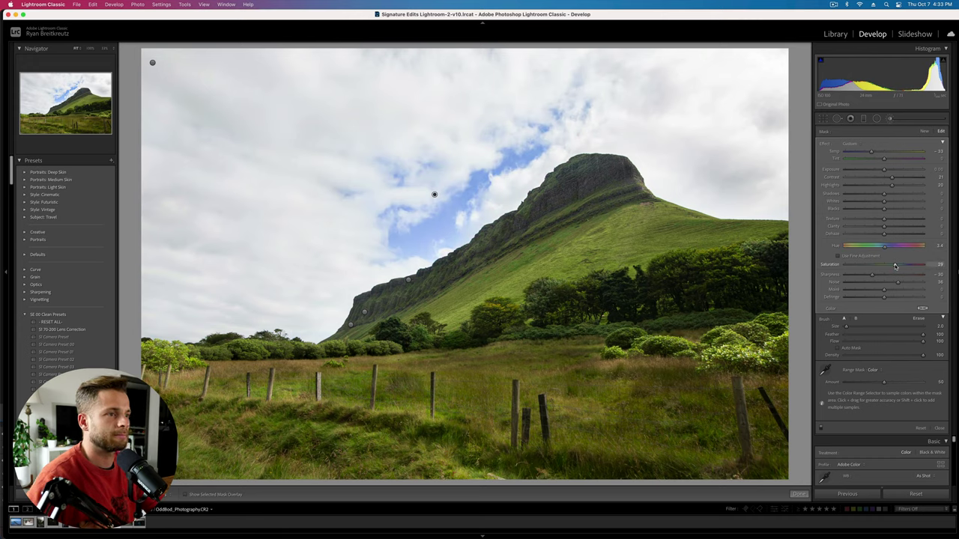
mouse_move(883, 170)
left_mouse_down()
mouse_move(870, 171)
mouse_move(884, 172)
left_mouse_up()
key("k")
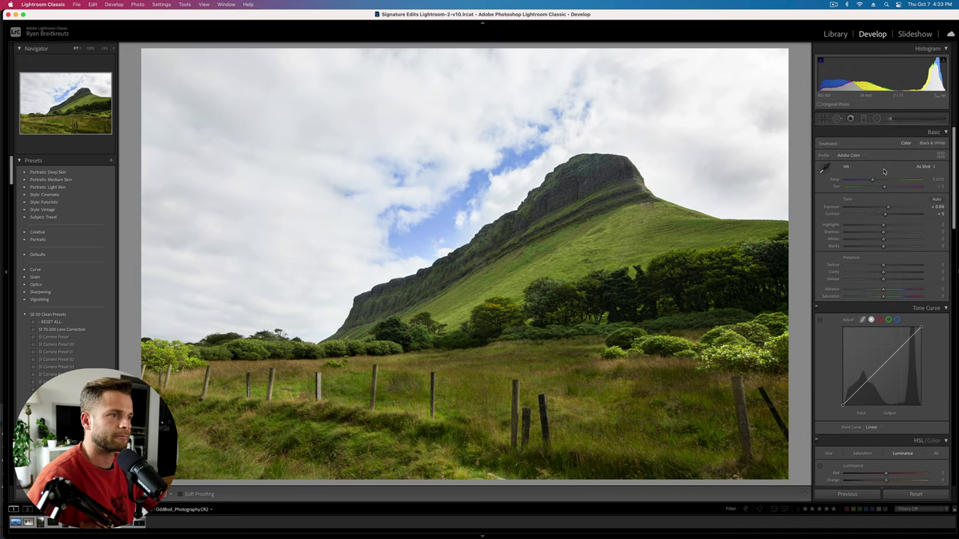
Step: Compare the edited photo with its original version
key("backslash")
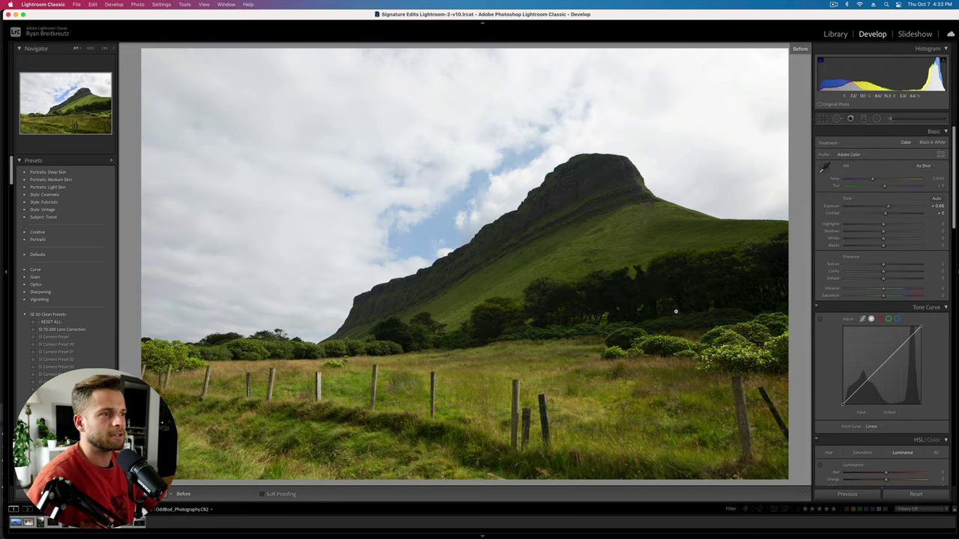
key("backslash")
key("backslash")
key("backslash")
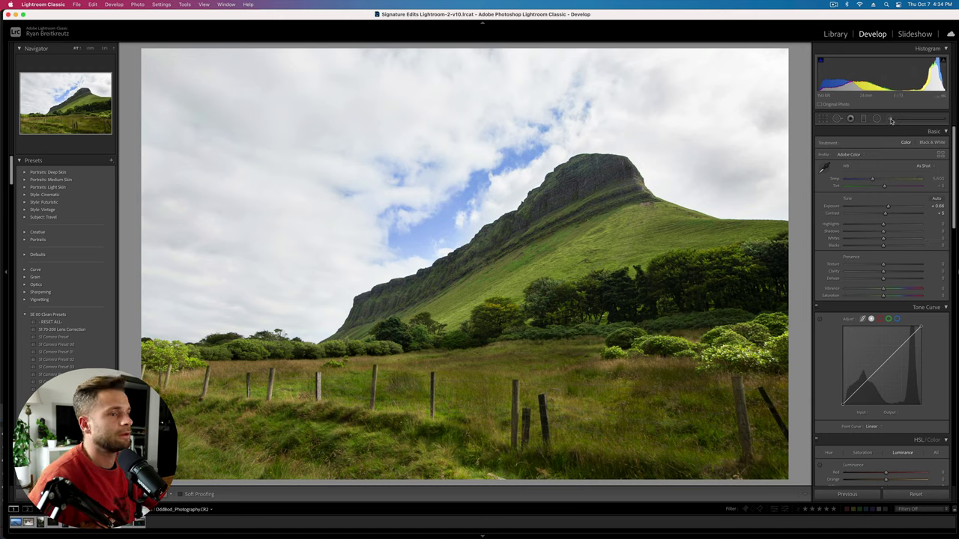
Step: Paint the mountain's green slope with a new brush at contrast 14, highlights 21, texture 10 and raised clarity and dehaze, and undo the last stroke
key("k")
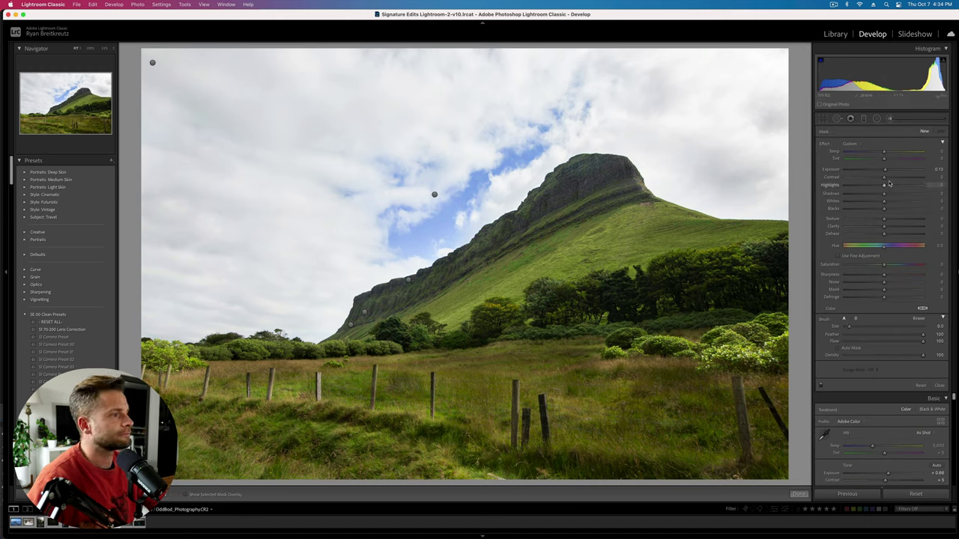
left_click_drag(884, 178, 892, 186)
left_click_drag(884, 220, 888, 220)
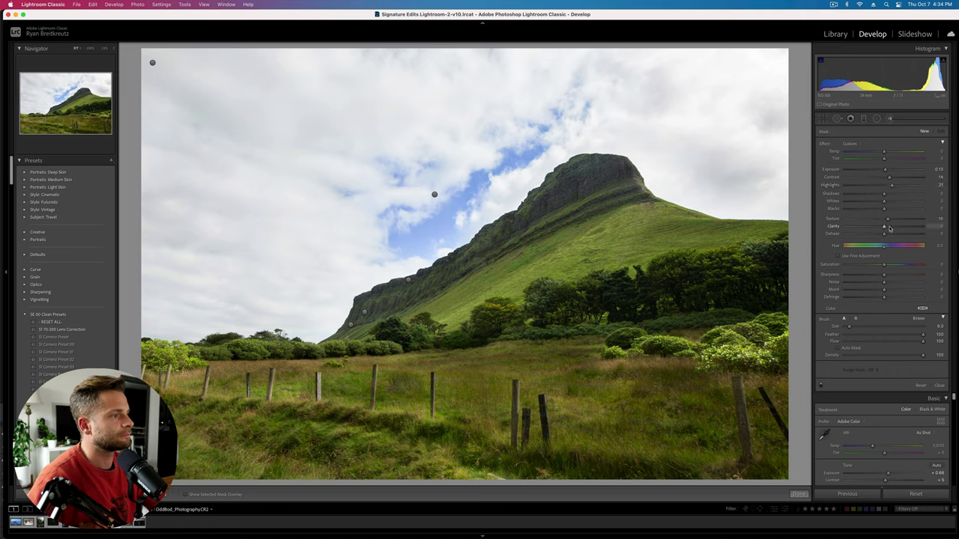
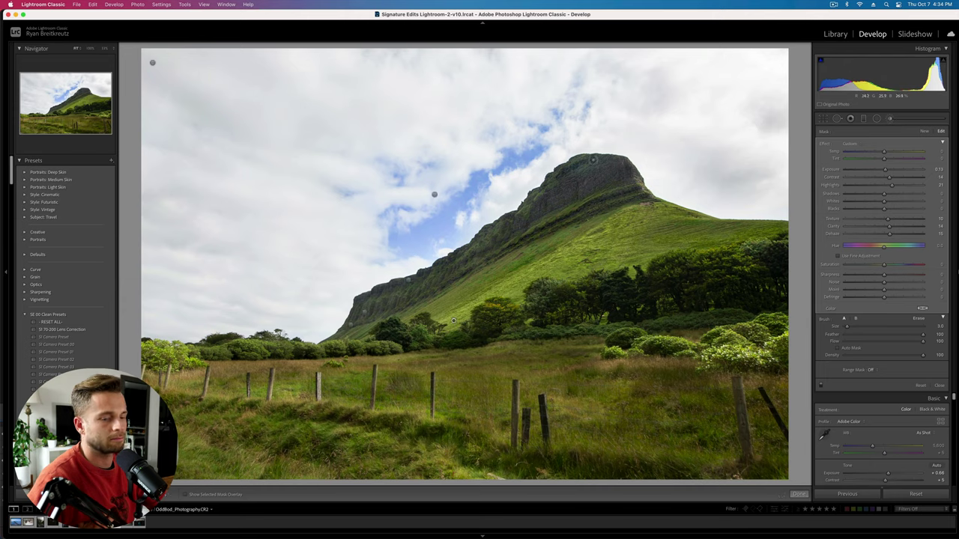
key("super+z")
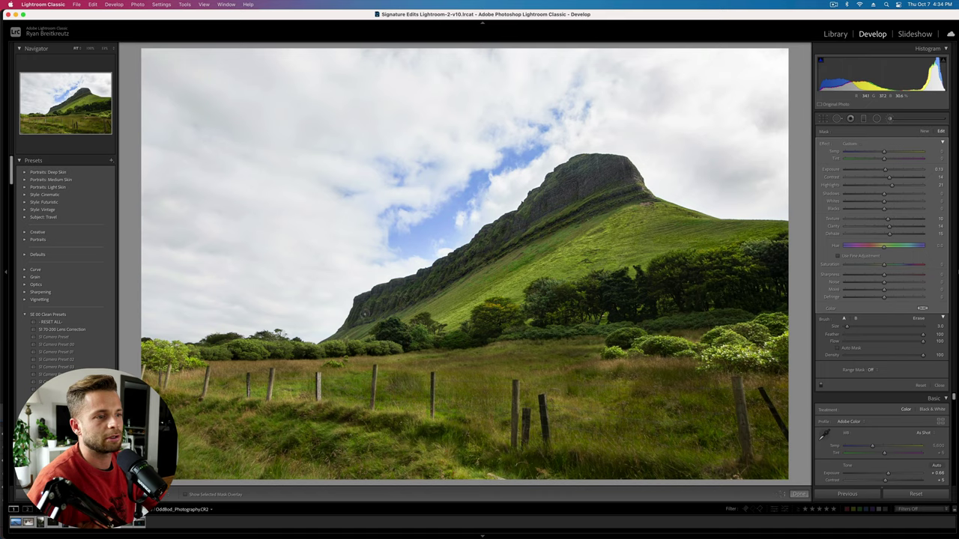
Step: Paint along the mountain's rocky ridge with the slope brush, and set its contrast to about 25 and whites to 23
left_click_drag(365, 314, 454, 262)
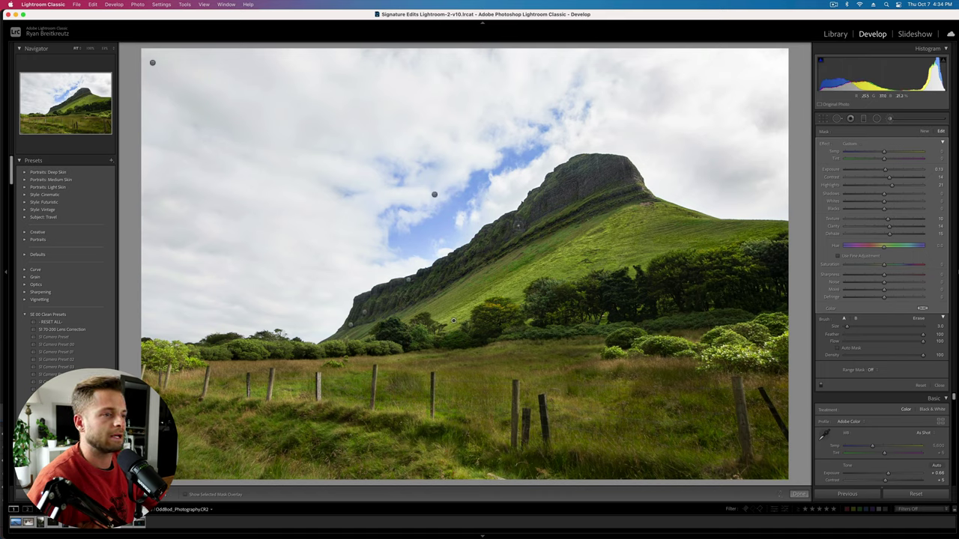
left_click_drag(515, 218, 582, 161)
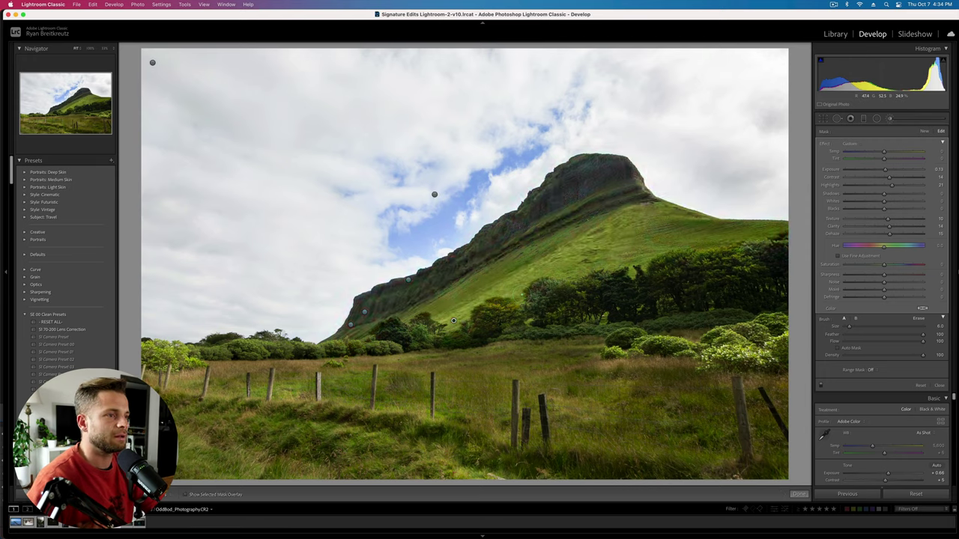
left_click_drag(893, 176, 896, 178)
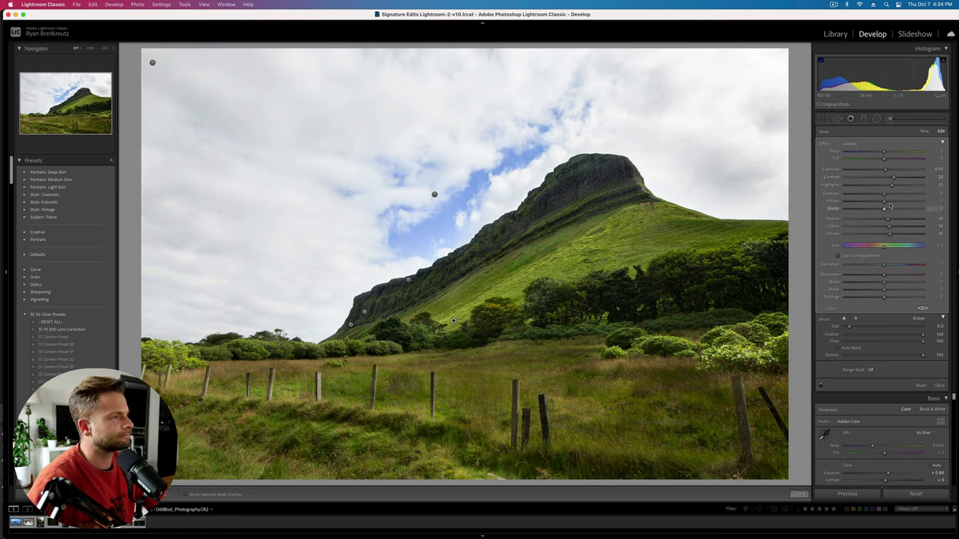
left_click_drag(885, 202, 899, 203)
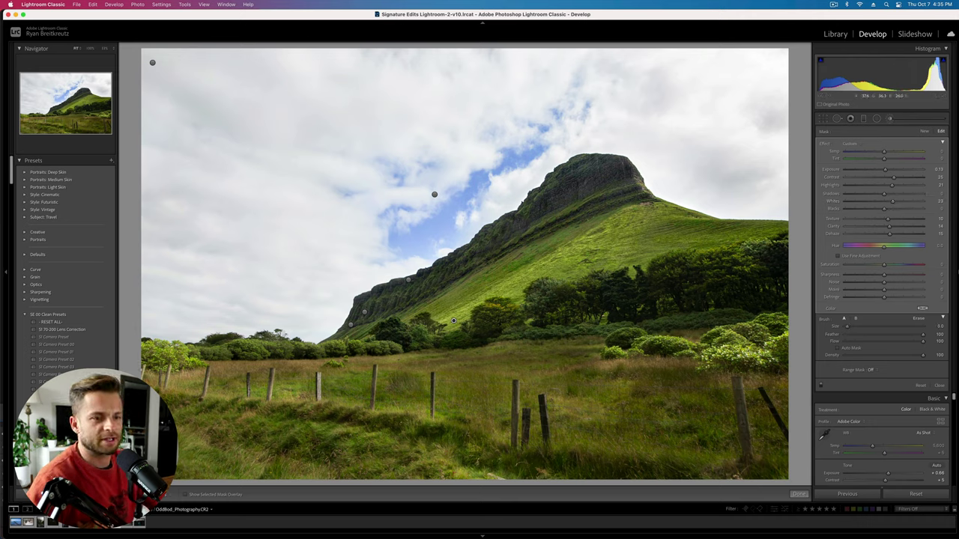
Step: Paint over the wooden fence posts in the foreground with the same small brush
key("h")
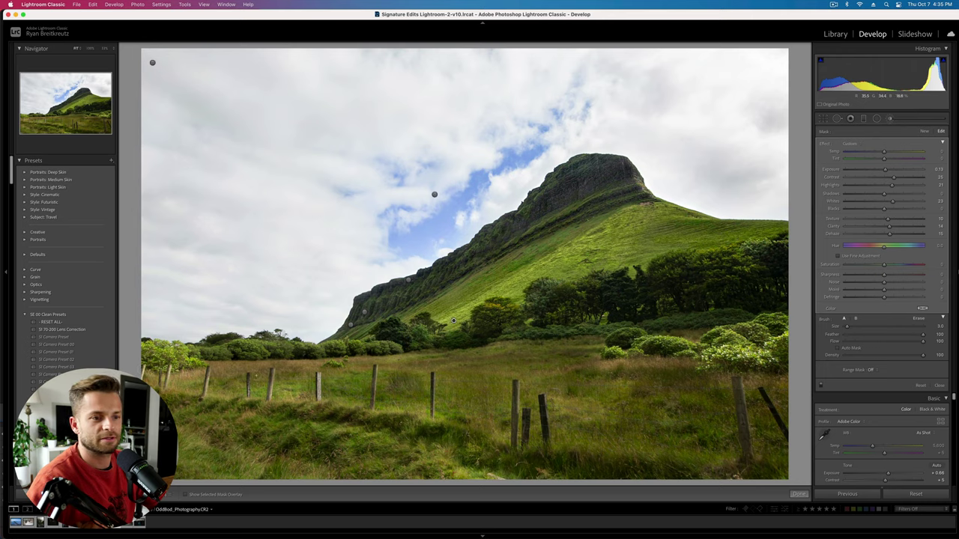
left_click_drag(270, 374, 270, 403)
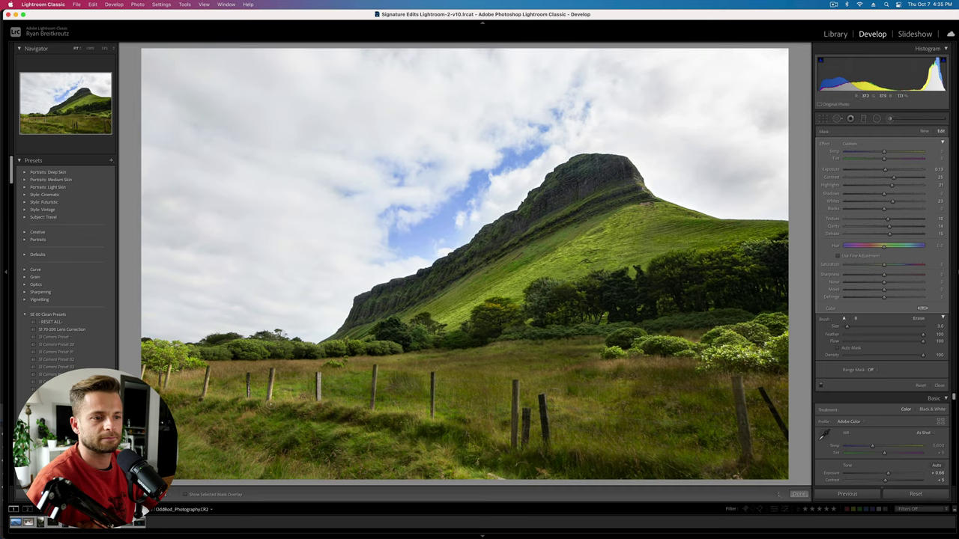
left_click_drag(318, 374, 319, 389)
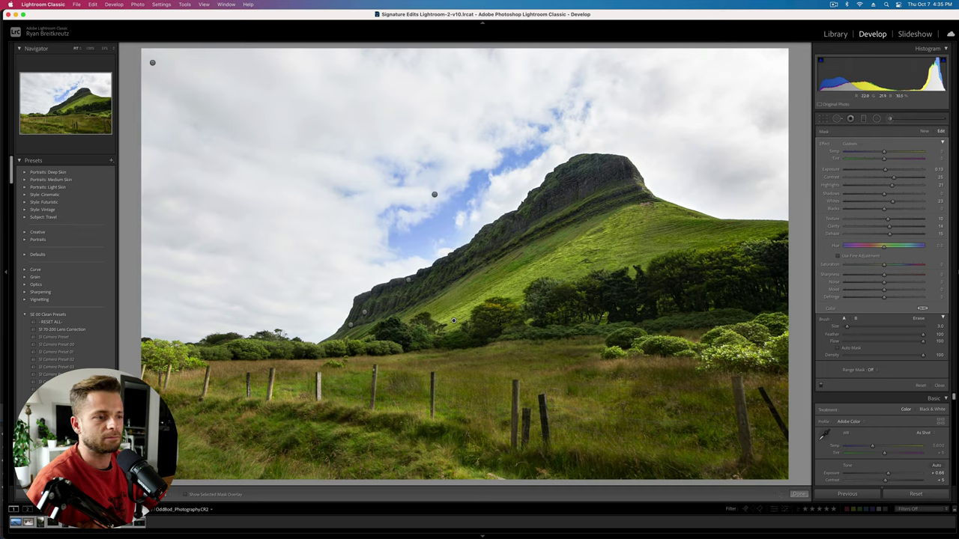
left_click_drag(374, 397, 375, 407)
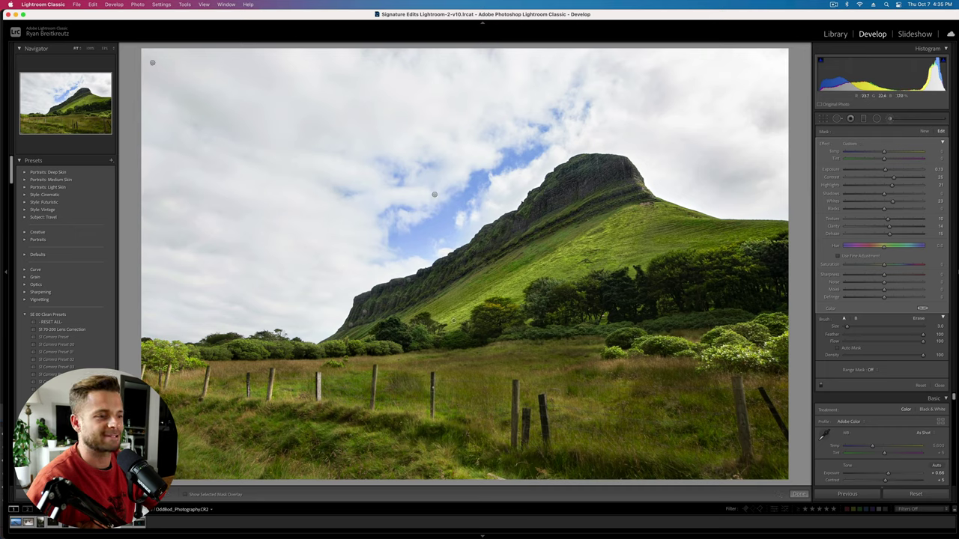
left_click_drag(432, 388, 432, 409)
left_click_drag(518, 385, 517, 451)
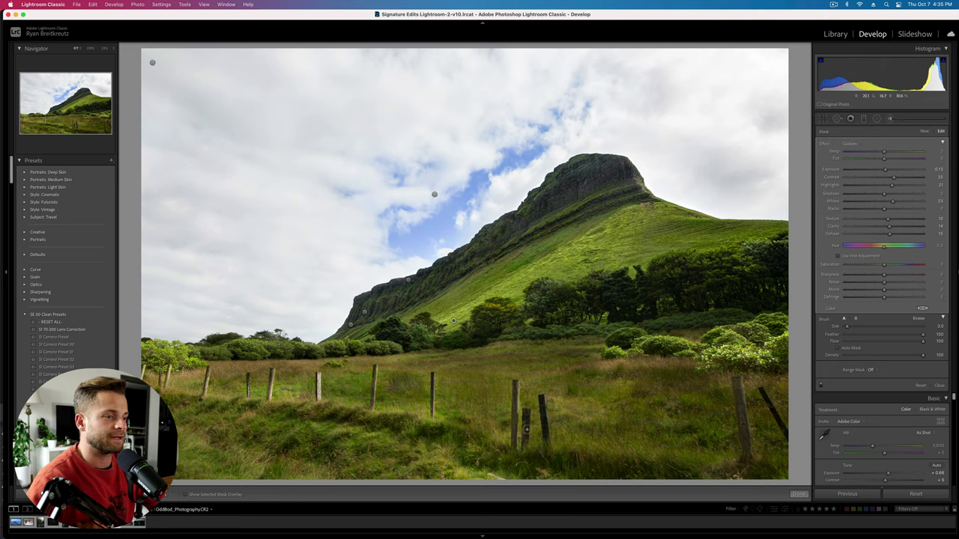
left_click_drag(527, 414, 528, 449)
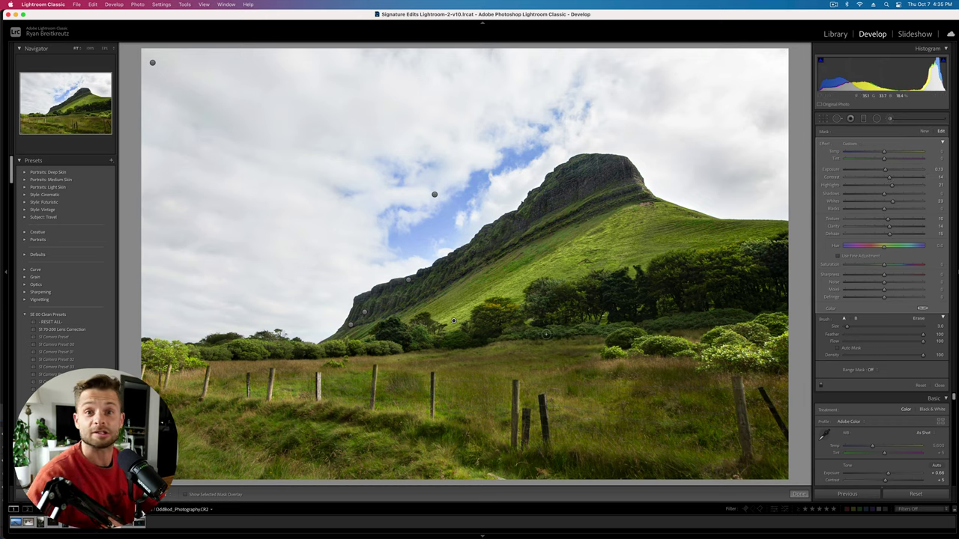
Step: Delete the green slope's brush adjustment and undo the deletion
key("Delete")
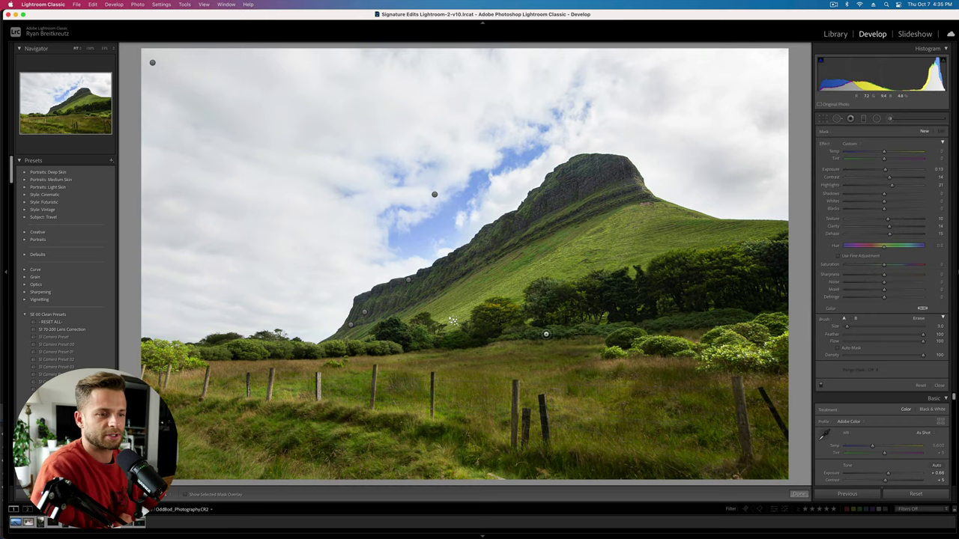
key("super+z")
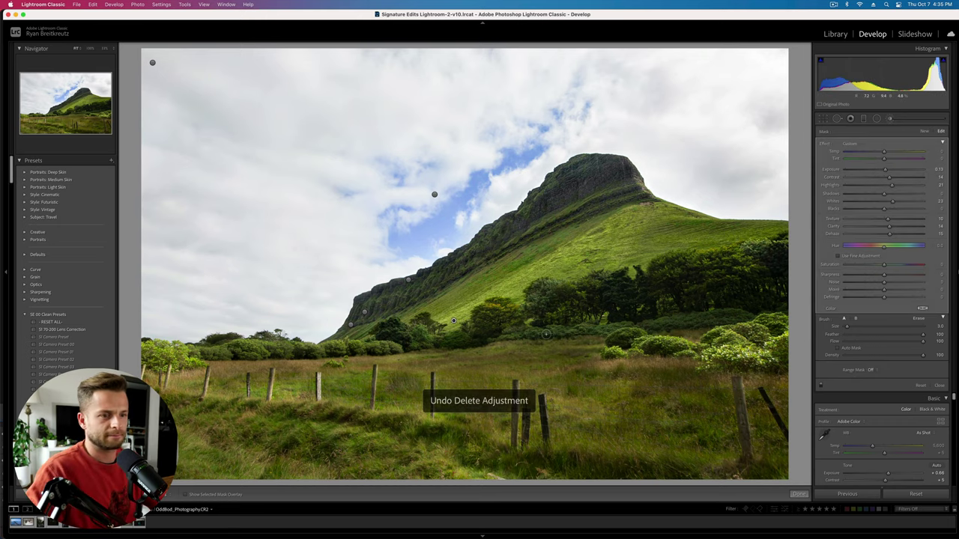
Step: Close the brush, set global texture to +21, clarity to +8 and shadows to +4, and compare with the original
key("k")
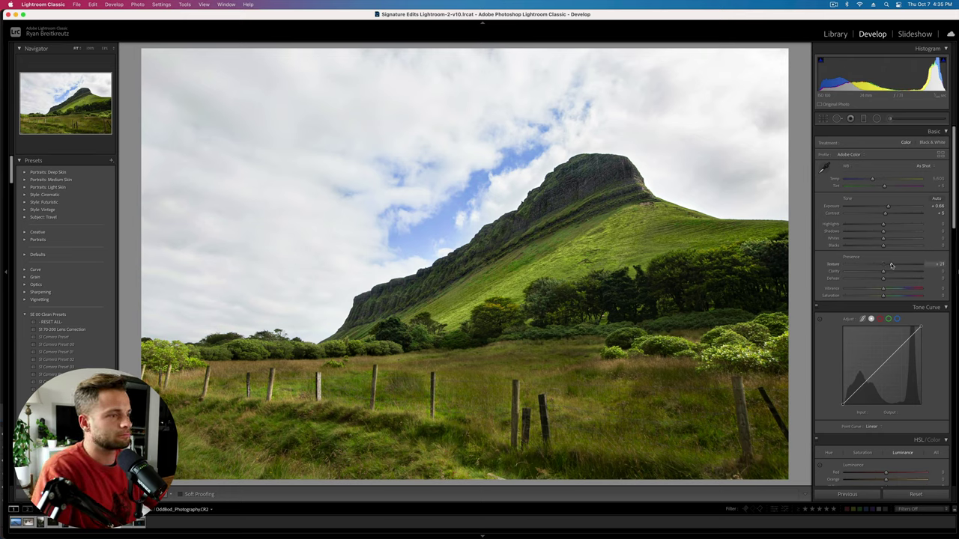
left_click_drag(902, 268, 888, 275)
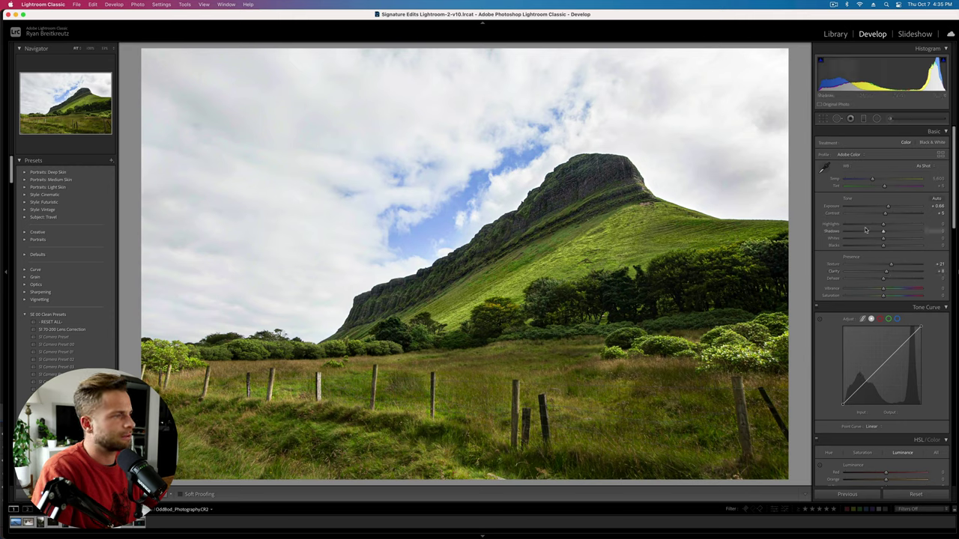
mouse_move(883, 232)
left_mouse_down()
mouse_move(897, 229)
mouse_move(884, 232)
left_mouse_up()
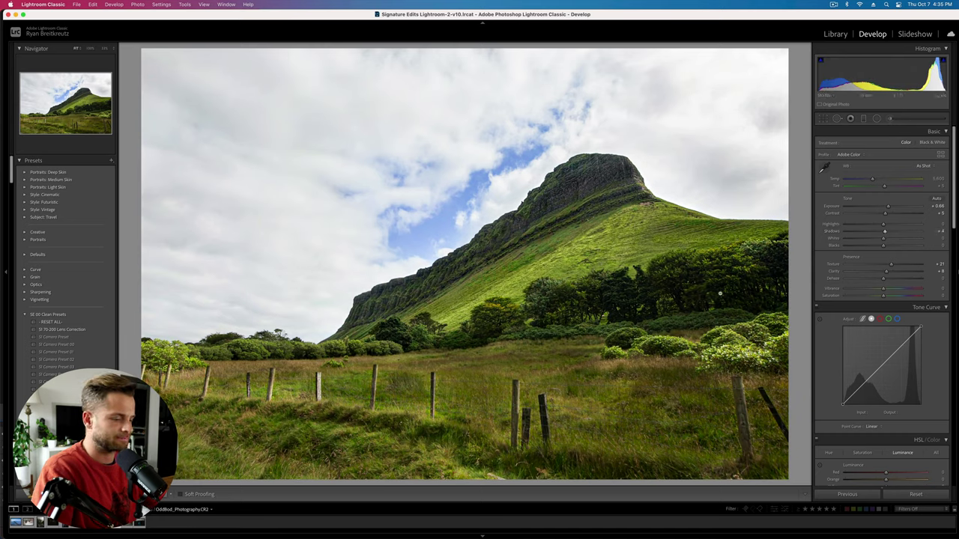
key("backslash")
key("backslash")
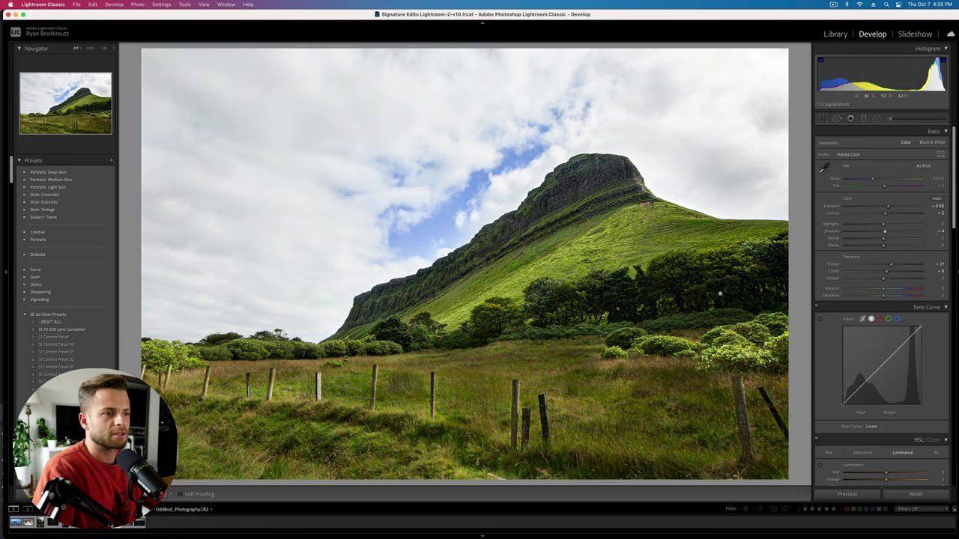
Step: Set the landscape's overall exposure to +0.53 and compare the edited photo with its original version
key("minus")
key("minus")
key("equal")
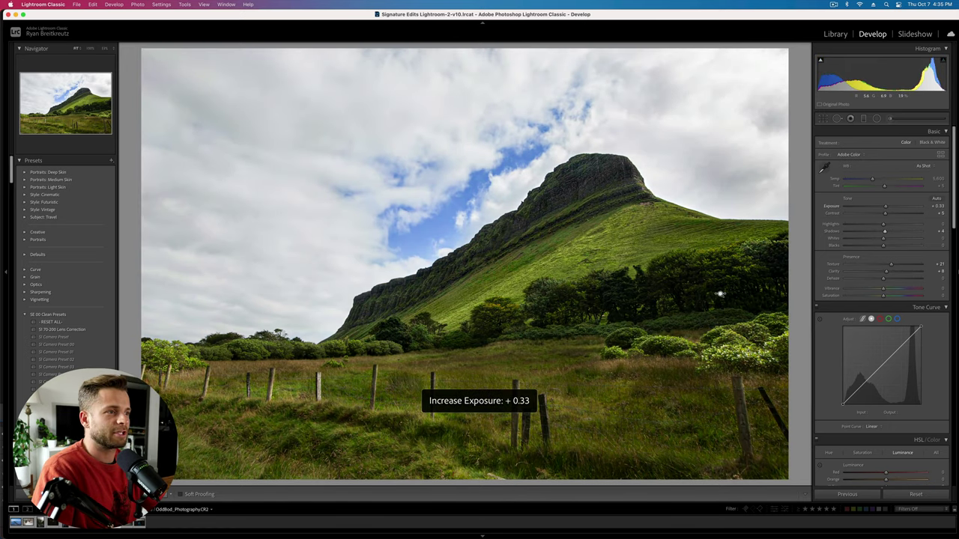
key("equal")
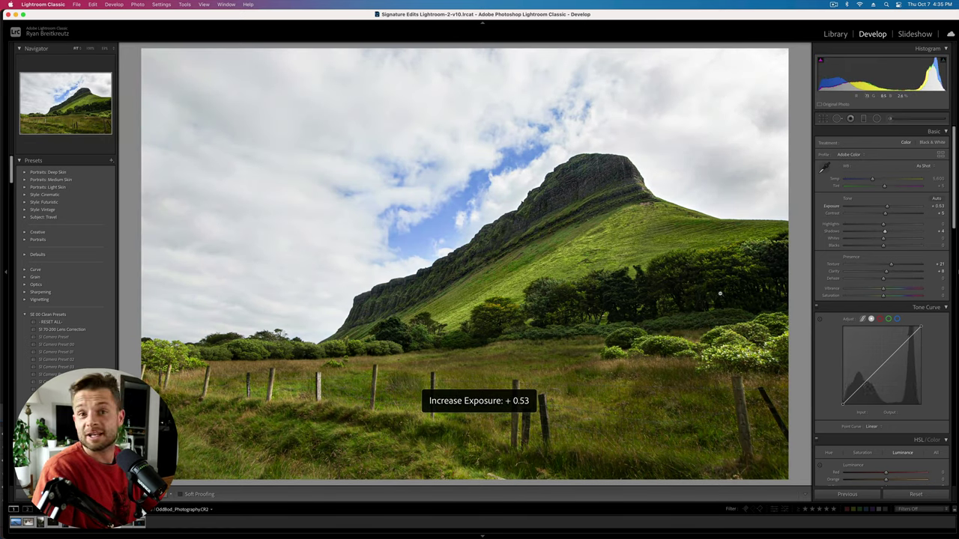
key("backslash")
key("backslash")
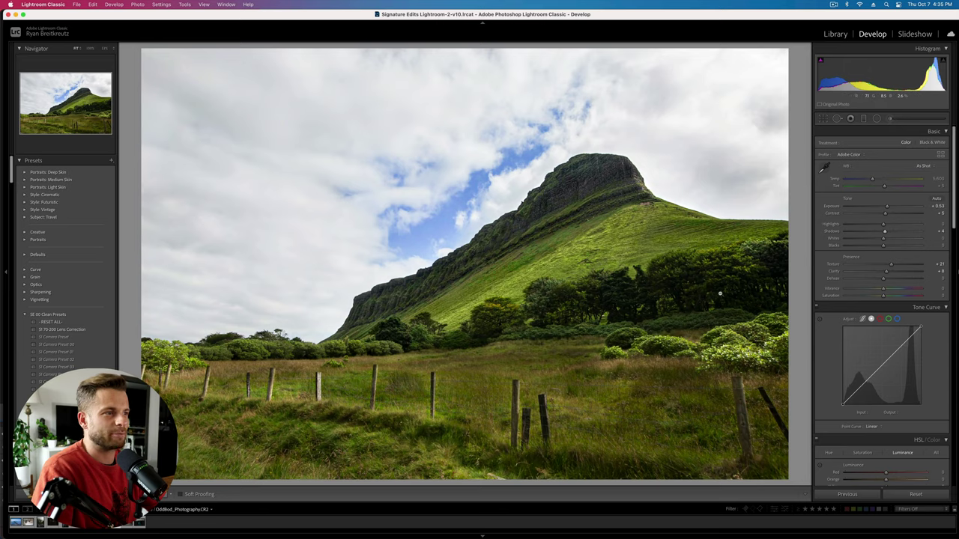
key("backslash")
key("backslash")
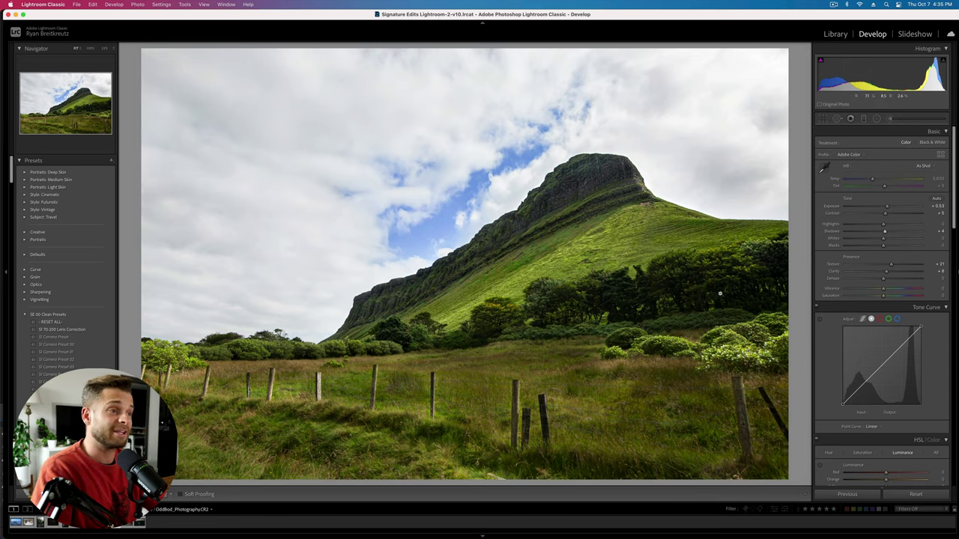
Step: Switch to the motorcycle photo in the parking garage and place a tall radial filter ellipse around the rider
key("Right")
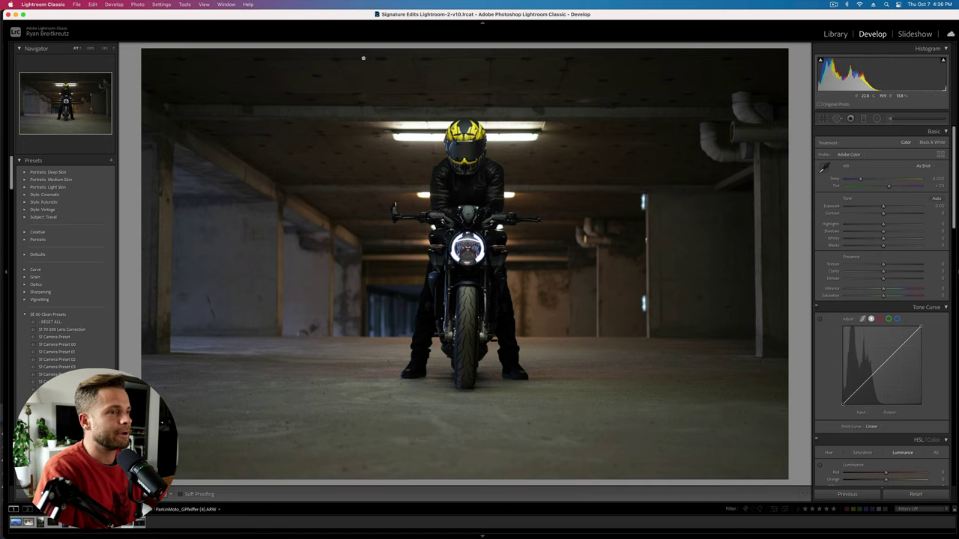
left_click(878, 120)
left_click_drag(454, 258, 569, 483)
left_click_drag(476, 303, 494, 314)
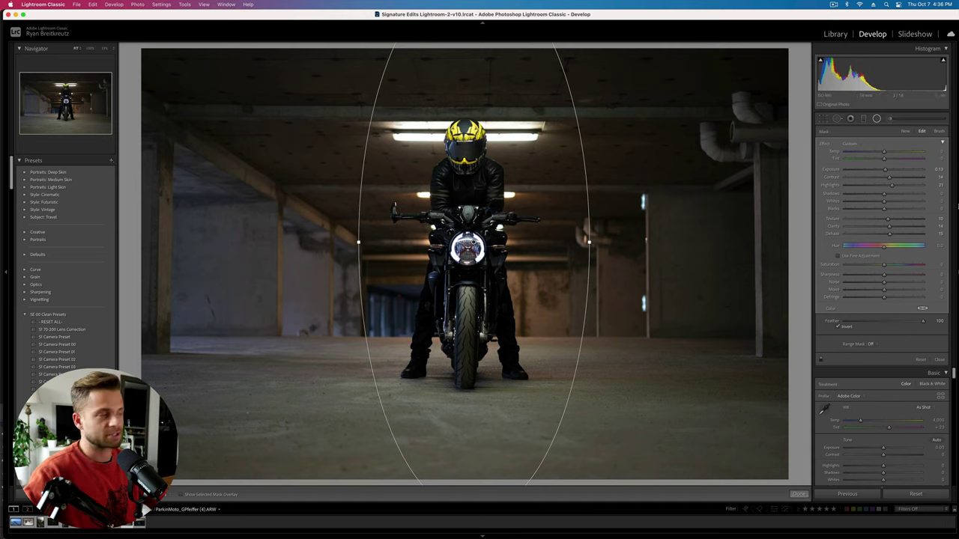
Step: Apply the 15 Brooding Dehaze Darken preset outside the ellipse with clarity 100 and exposure −2.21, and shift the ellipse slightly
key("alt")
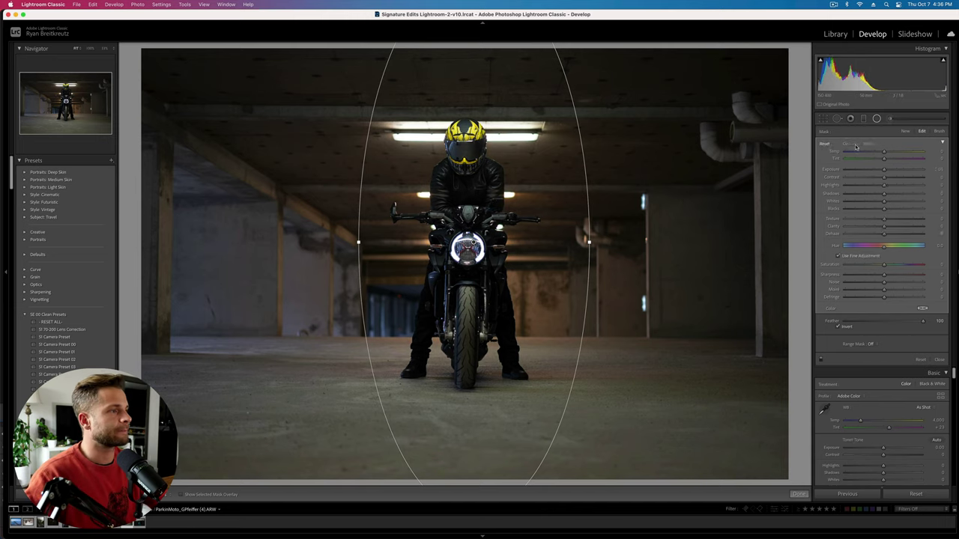
left_click(851, 143)
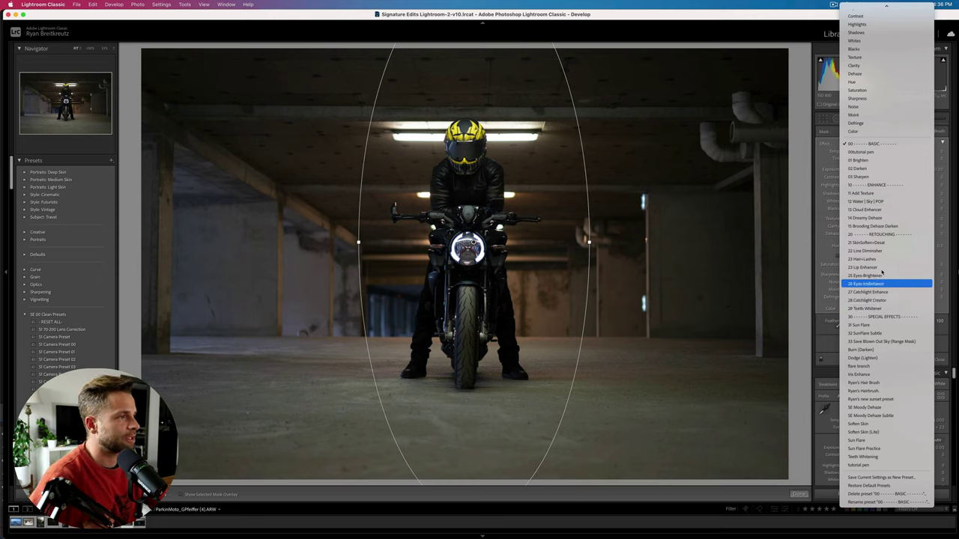
left_click(884, 226)
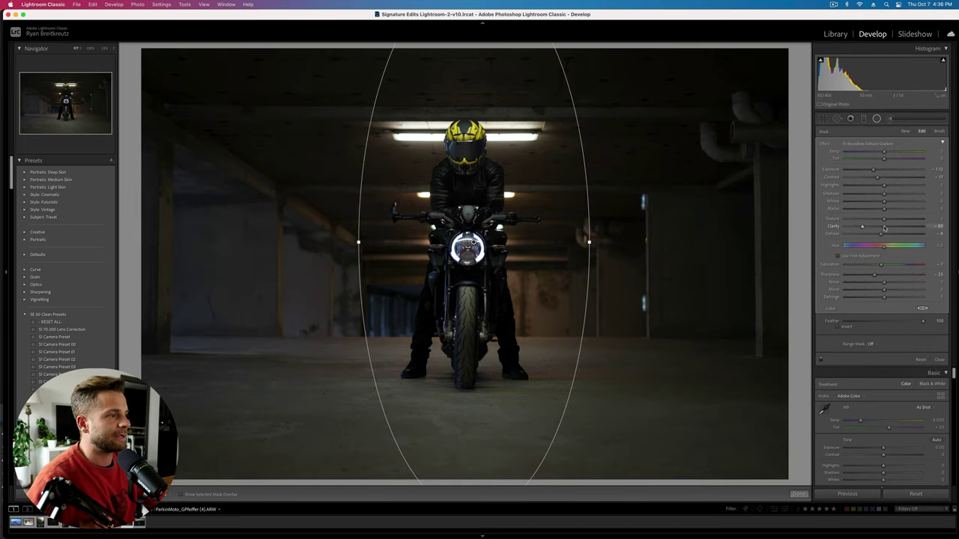
left_click_drag(884, 227, 904, 230)
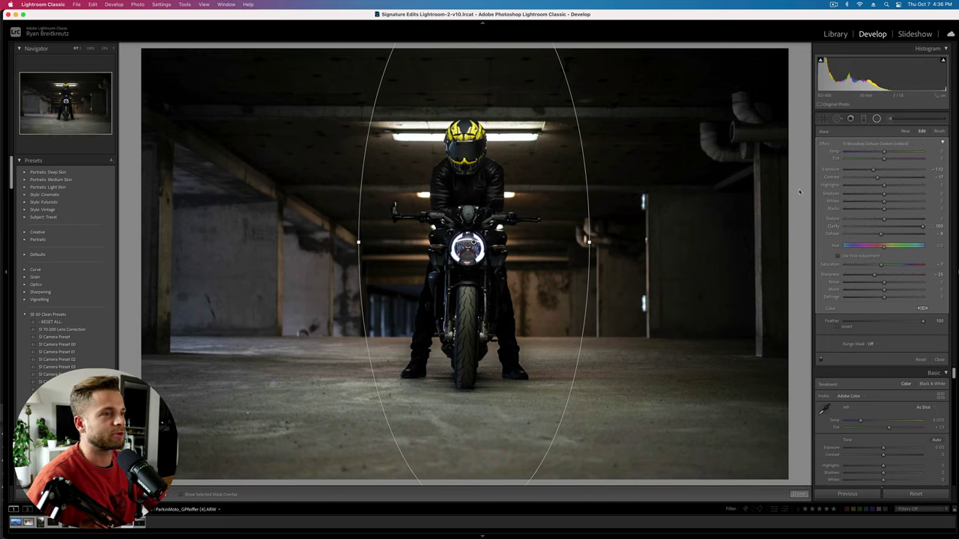
left_click_drag(873, 170, 862, 171)
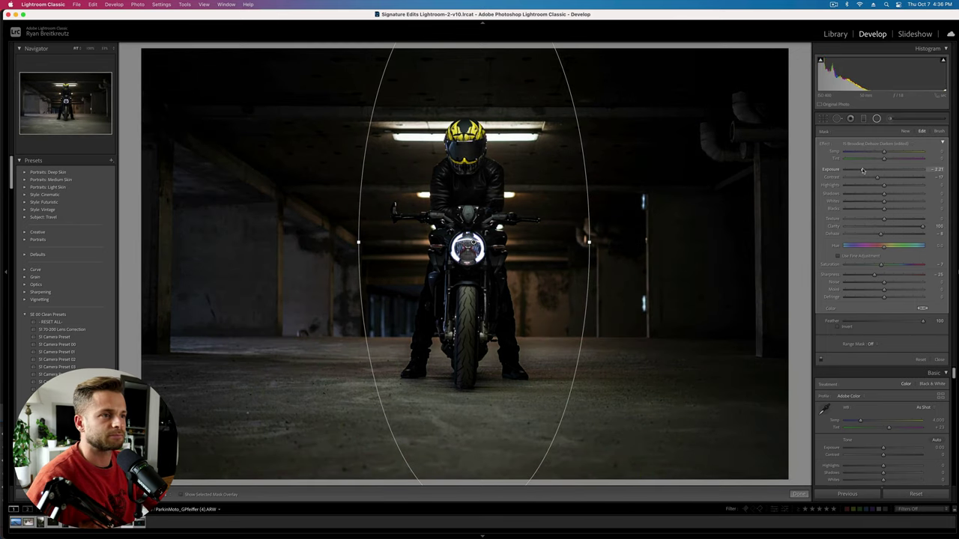
left_click_drag(519, 300, 513, 295)
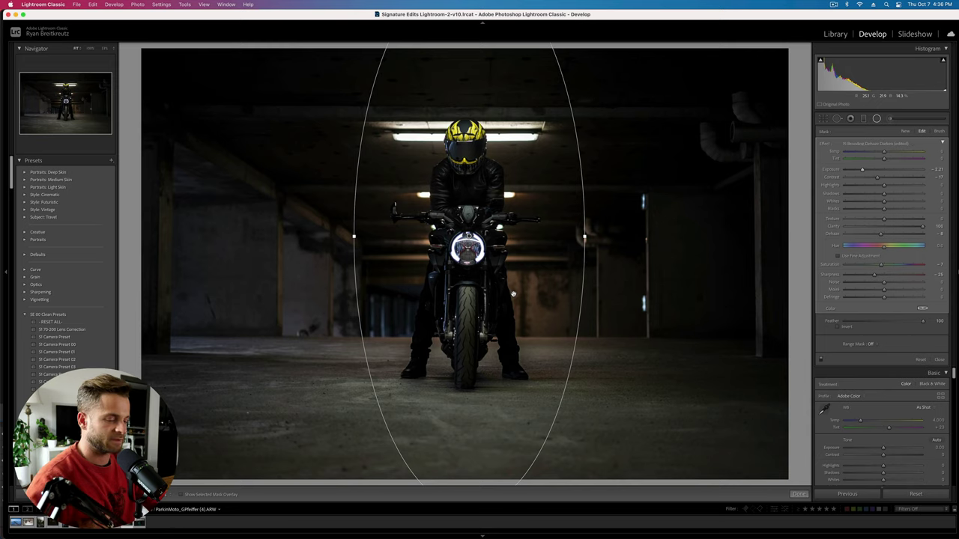
Step: Delete the radial filter around the rider and undo the deletion
key("Delete")
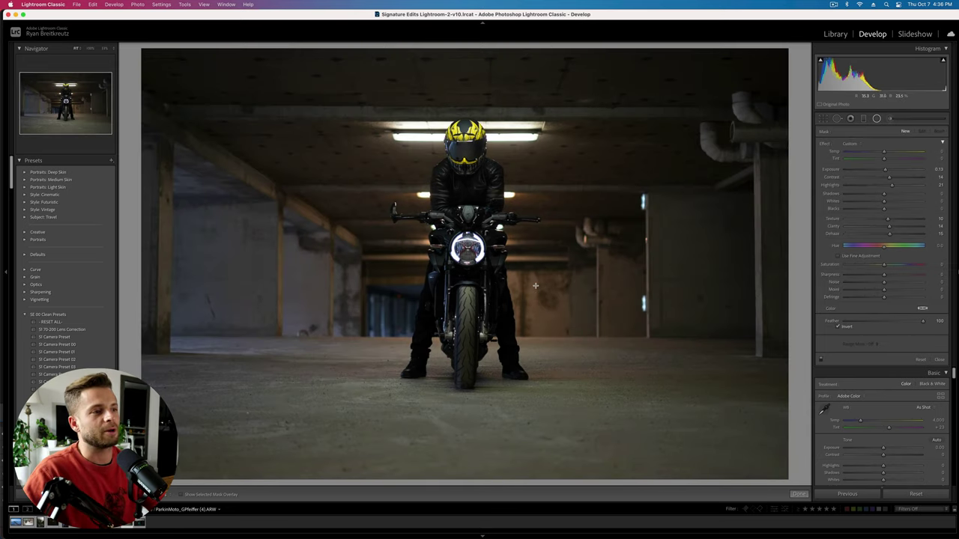
key("cmd+z")
Step: Finish the radial filter edit and compare the darkened motorcycle photo with its original version
left_click(799, 493)
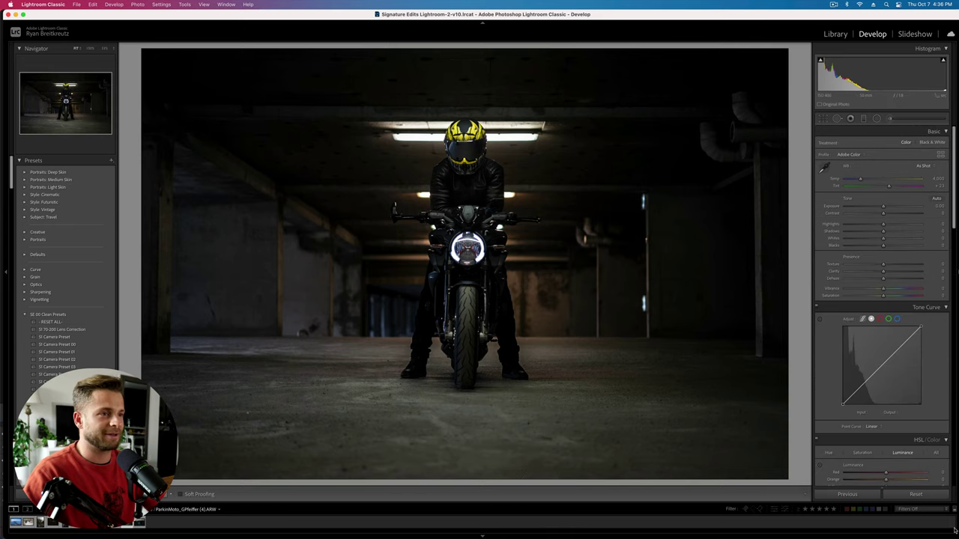
key("backslash")
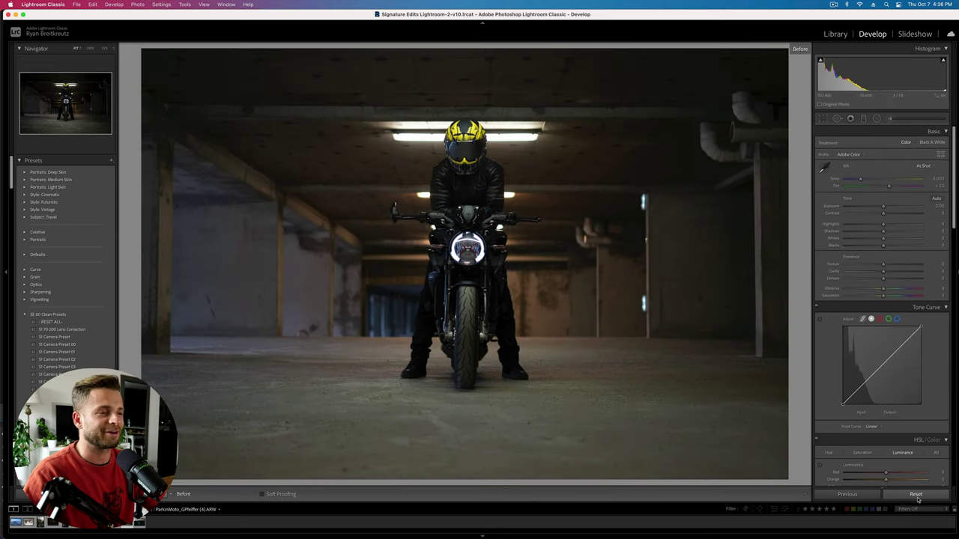
key("backslash")
key("backslash")
key("backslash")
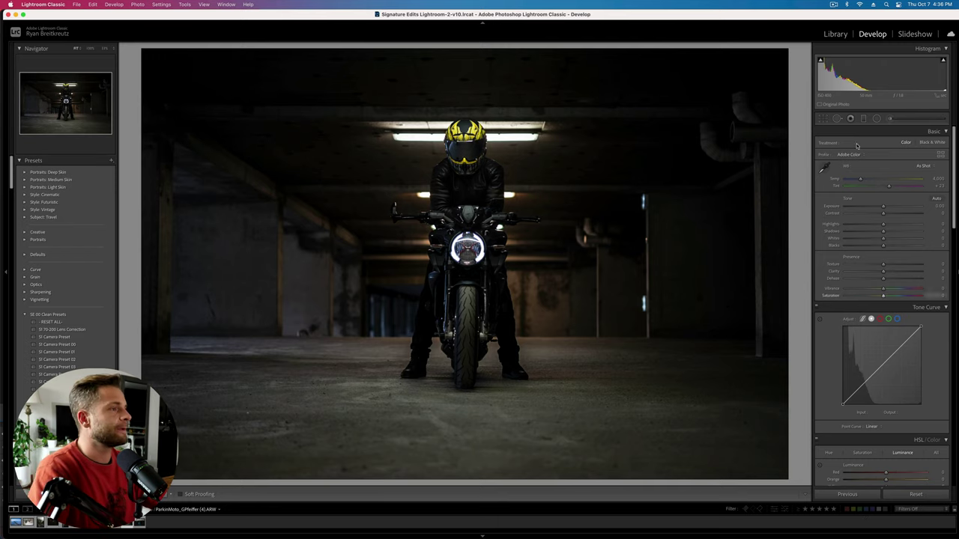
Step: Add a second radial filter as a wide ellipse centred on the motorcycle's headlight
left_click(895, 119)
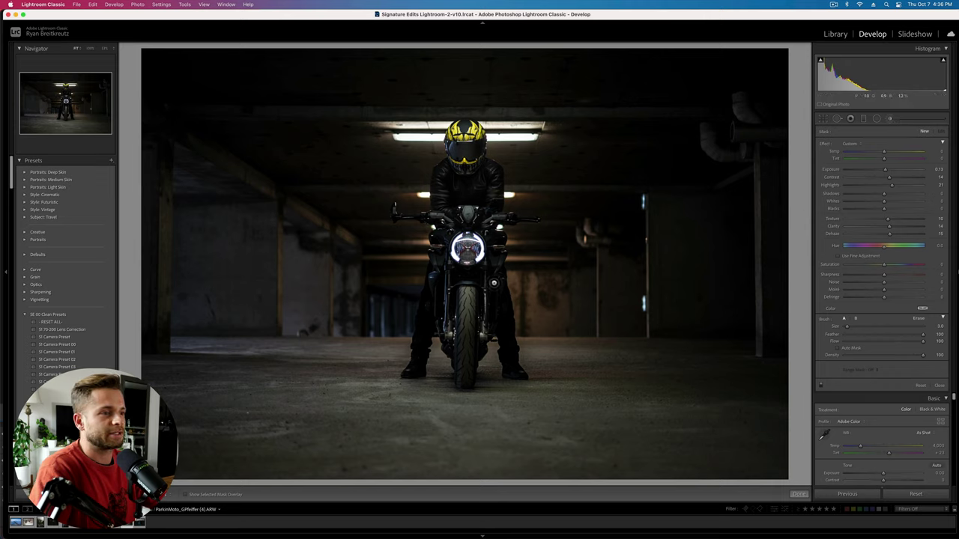
left_click(876, 118)
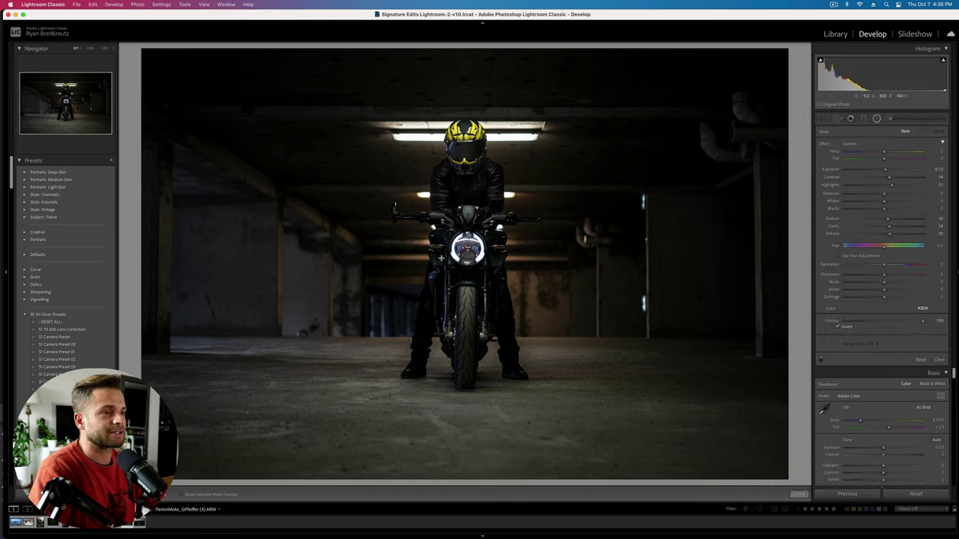
left_click_drag(433, 246, 607, 311)
left_click_drag(472, 257, 504, 269)
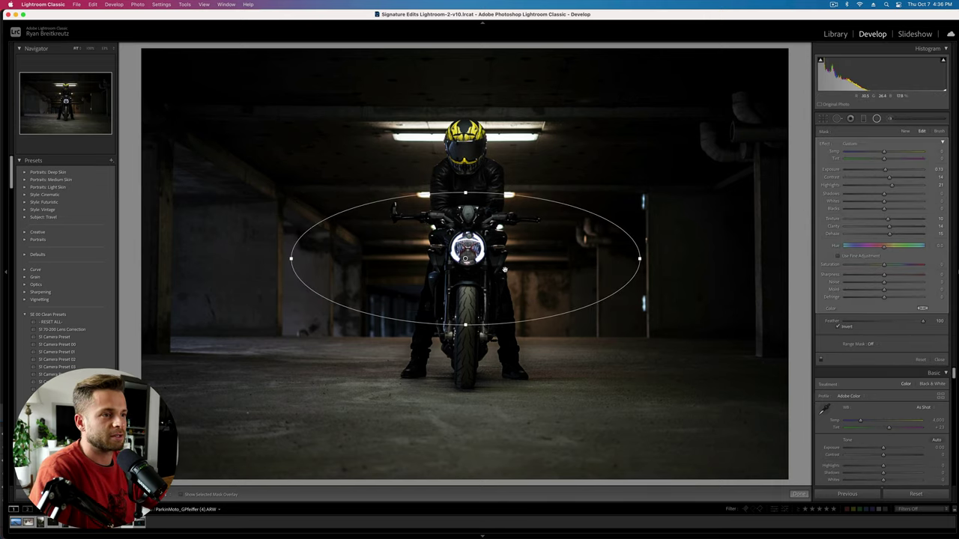
Step: Flatten the ellipse around the headlight and apply the 31 Sun Flare preset to it
left_click_drag(464, 194, 465, 219)
left_click(854, 144)
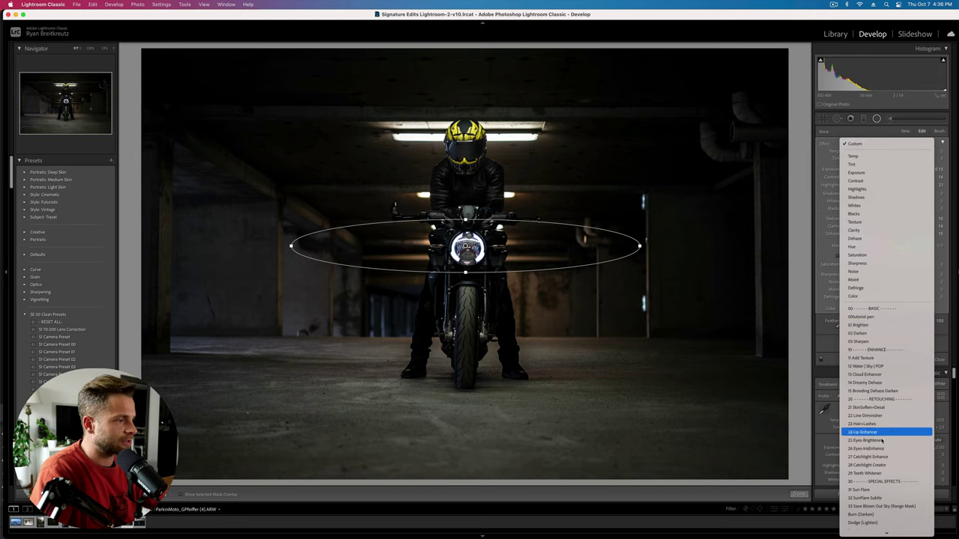
scroll(882, 477, "down", 2)
scroll(883, 478, "down", 1)
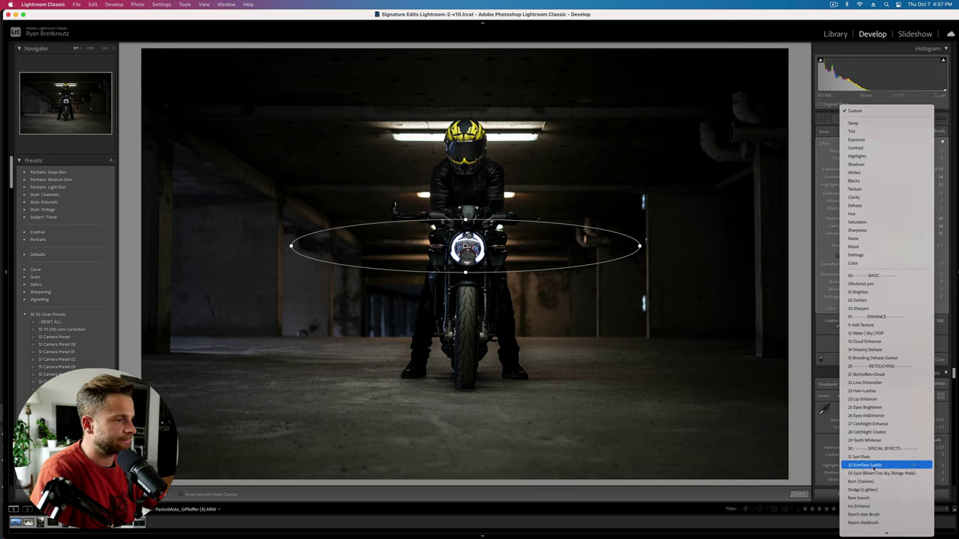
left_click(873, 465)
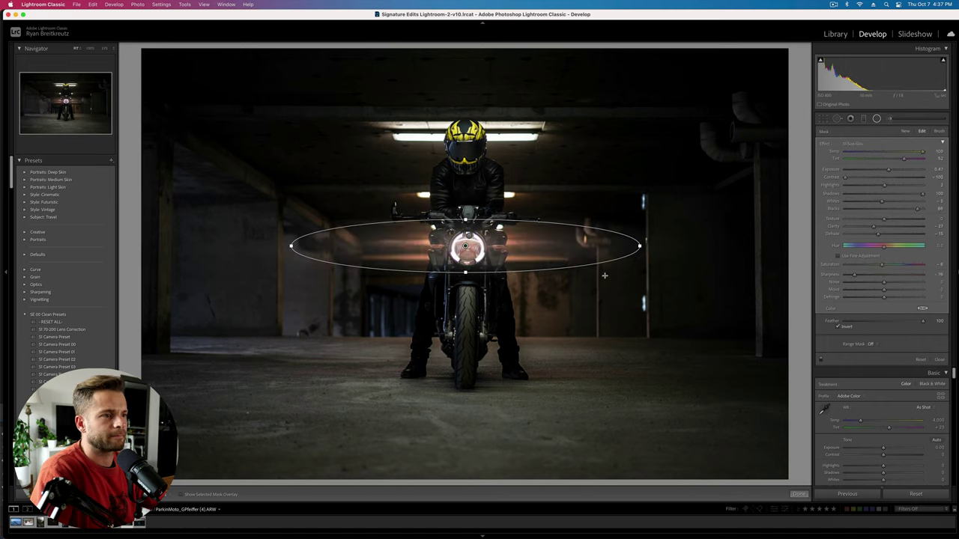
Step: Stretch the flare ellipse beyond both sides of the photo, reduce its Amount to 54, and make it slightly taller
left_click_drag(640, 245, 810, 246)
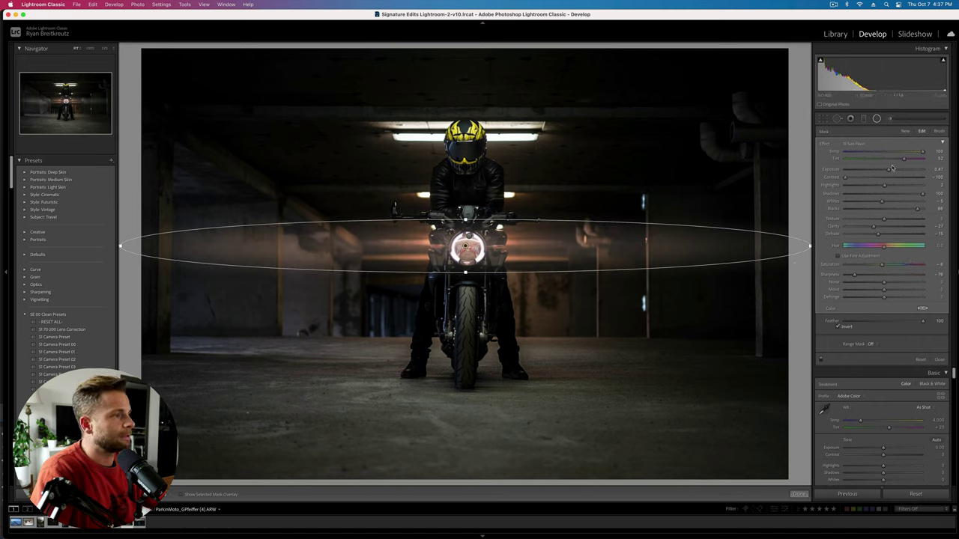
mouse_move(465, 219)
left_mouse_down()
mouse_move(465, 235)
mouse_move(465, 221)
left_mouse_up()
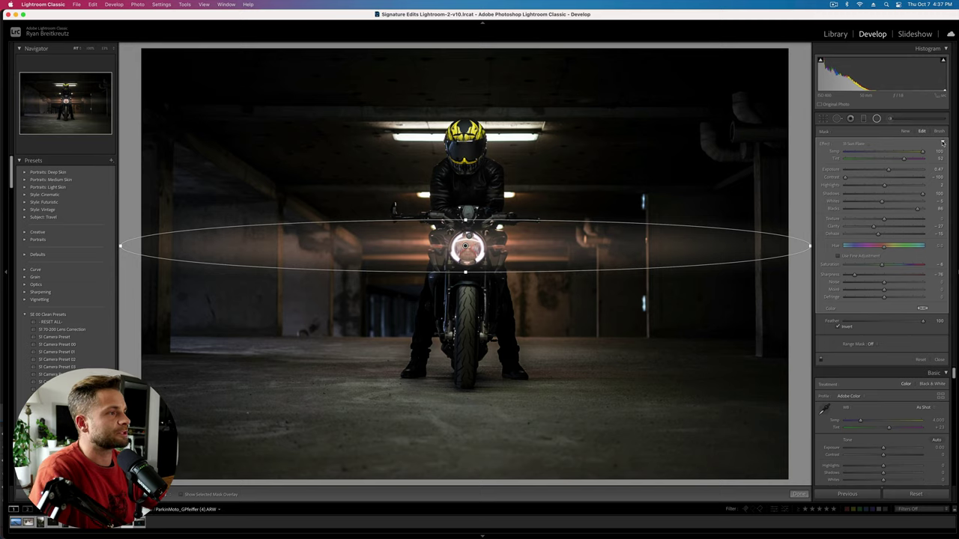
left_click(942, 142)
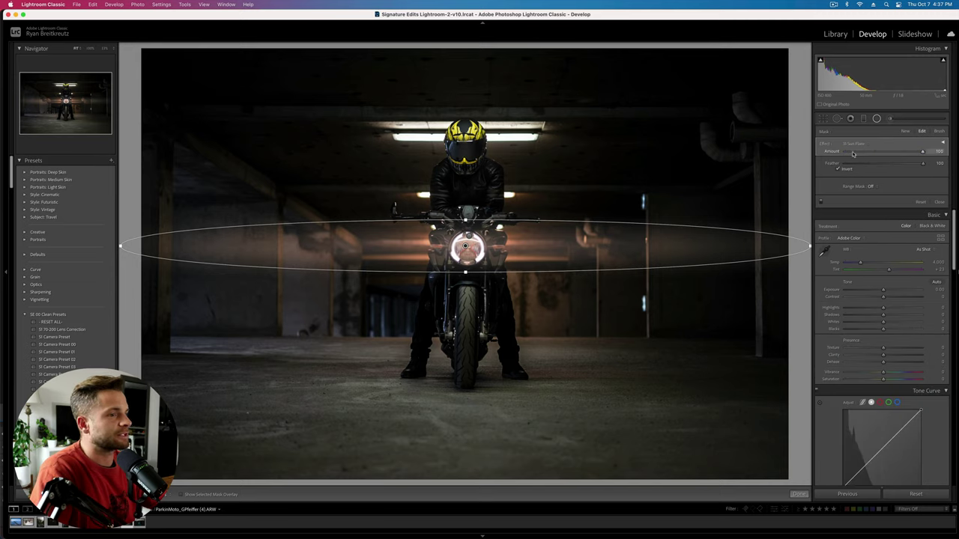
left_click_drag(853, 154, 894, 158)
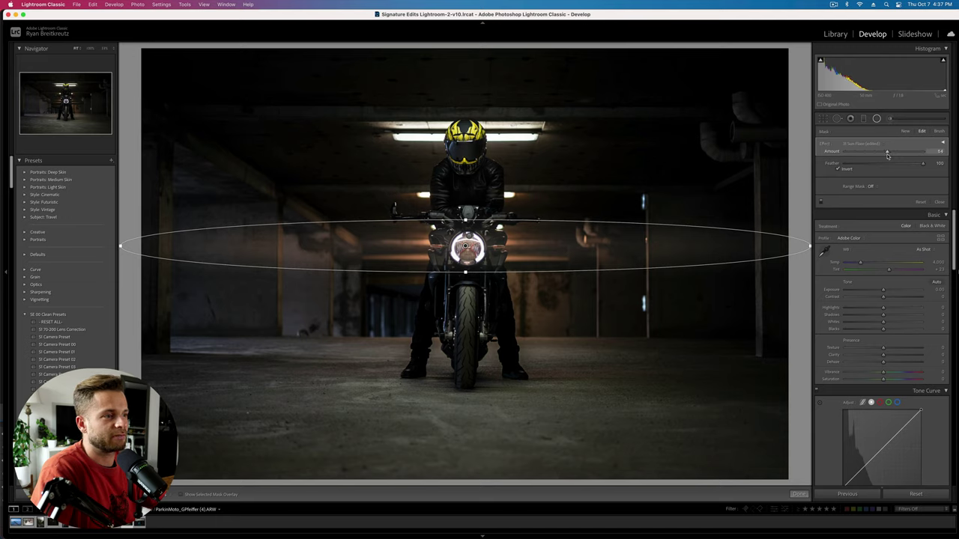
left_click_drag(465, 269, 466, 279)
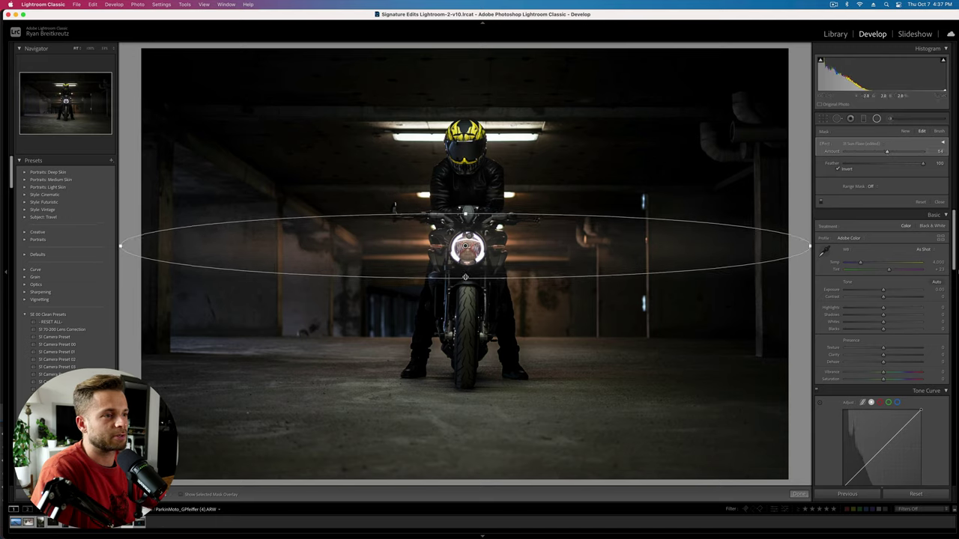
Step: Duplicate the sun flare filter, raise the copy's Amount slightly, and reshape it into a flatter, narrower ellipse centred on the headlight
right_click(496, 261)
left_click(506, 265)
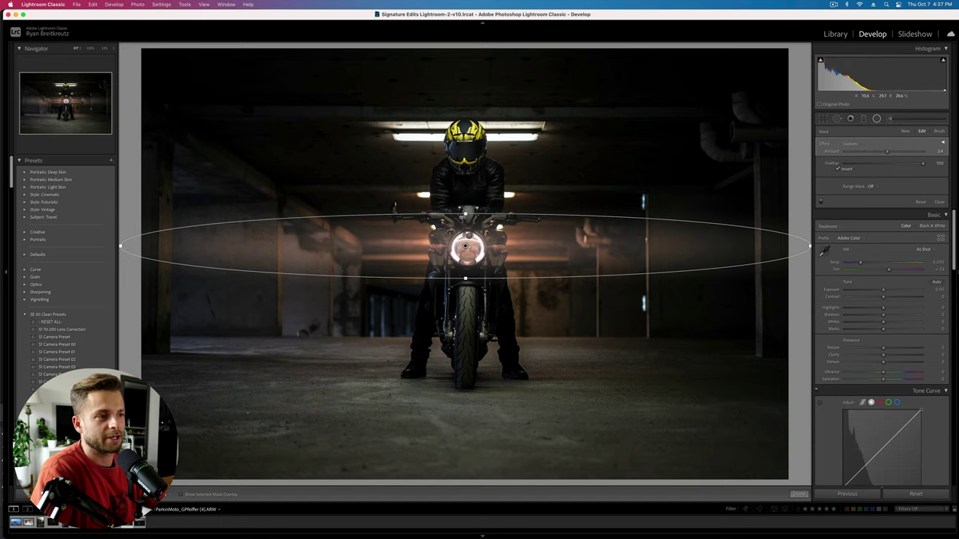
left_click_drag(465, 213, 468, 230)
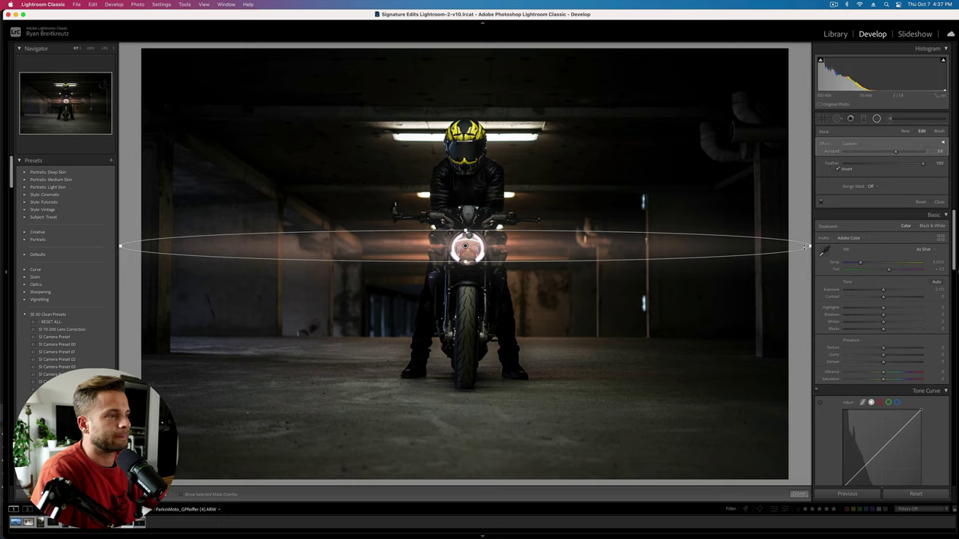
left_click_drag(762, 245, 709, 246)
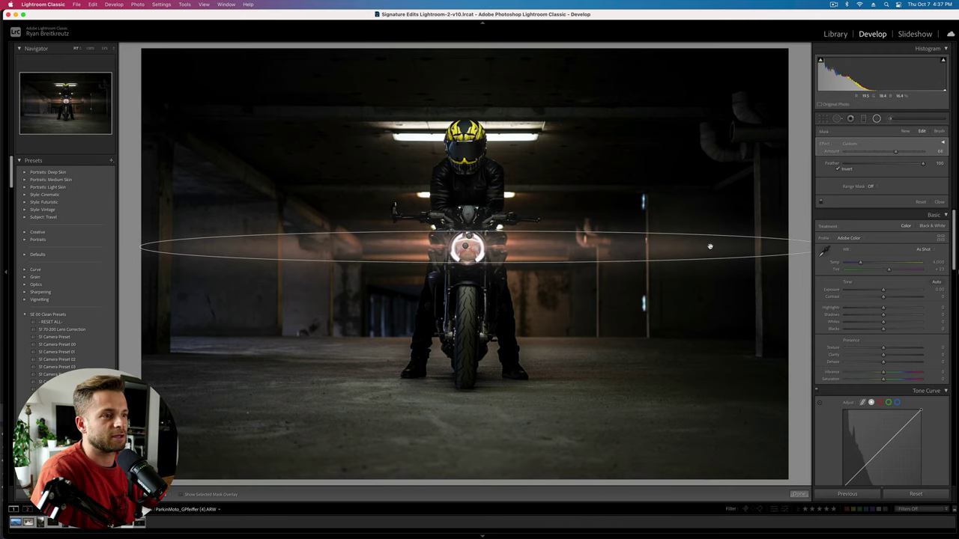
left_click_drag(138, 247, 171, 248)
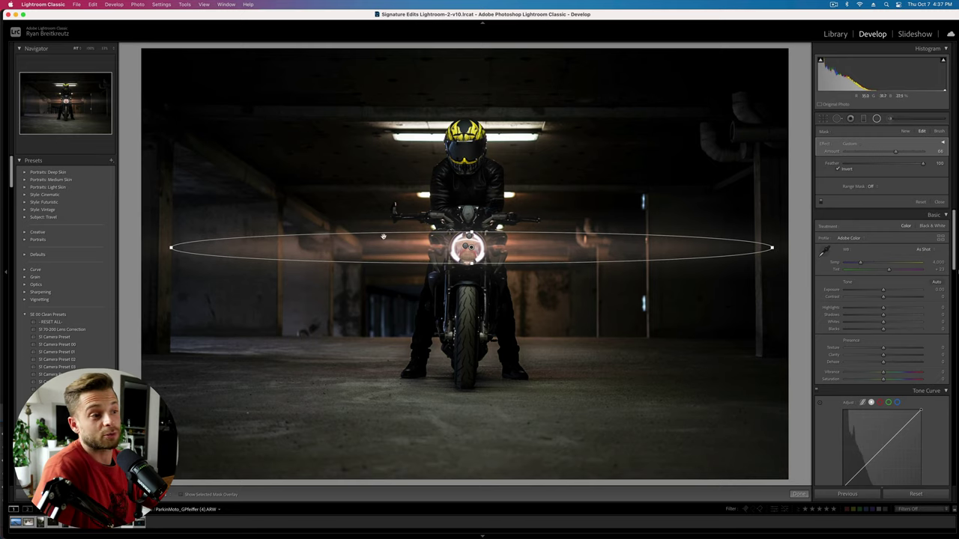
left_click_drag(472, 230, 472, 235)
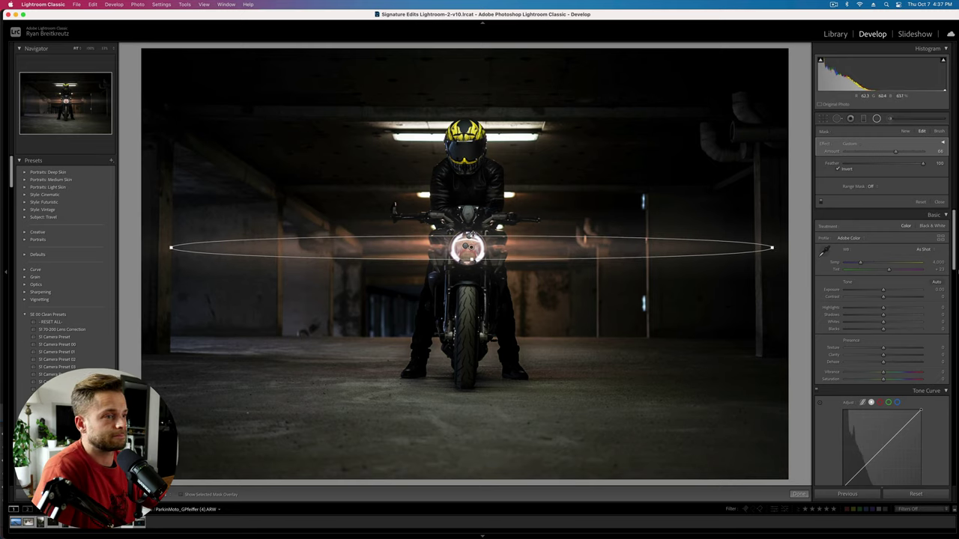
Step: Duplicate the narrower flare filter and shrink the copy to a very thin, short ellipse across the headlight
right_click(501, 240)
left_click(512, 247)
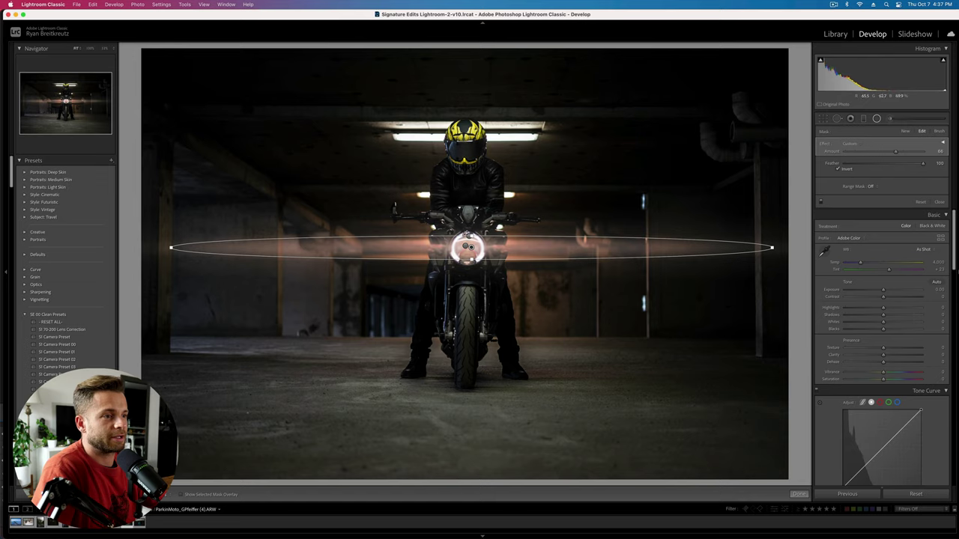
left_click_drag(469, 237, 470, 242)
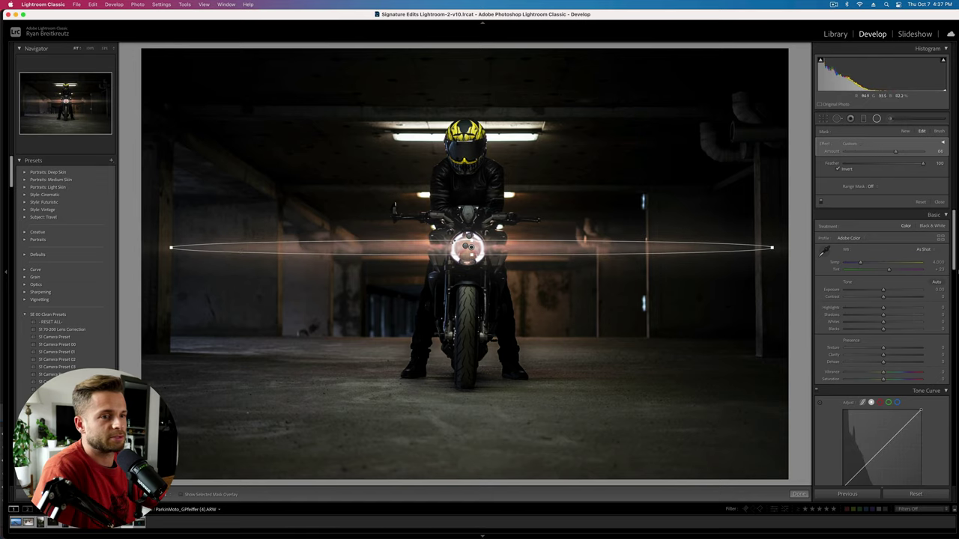
left_click_drag(171, 249, 332, 255)
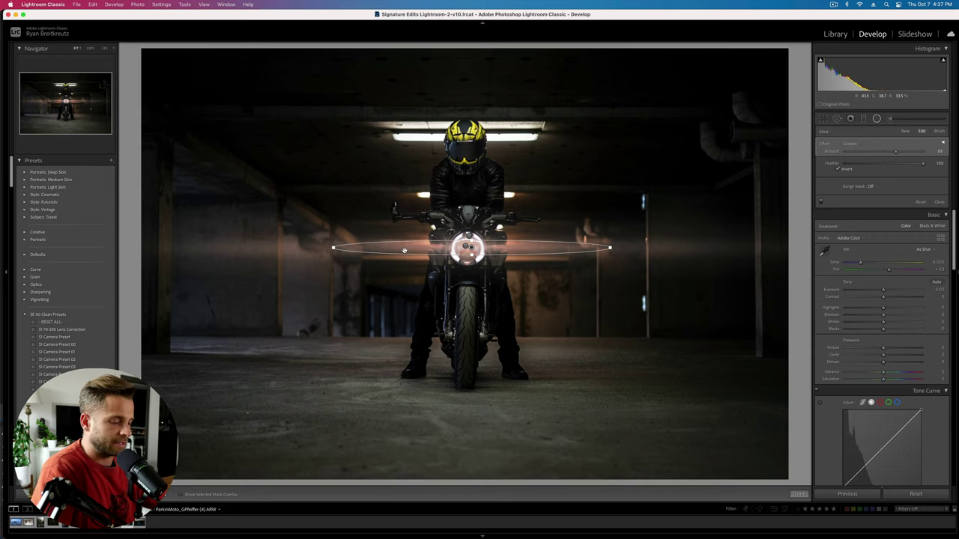
Step: Finish editing the layered flare filters and compare the motorcycle photo with its original version
key("Return")
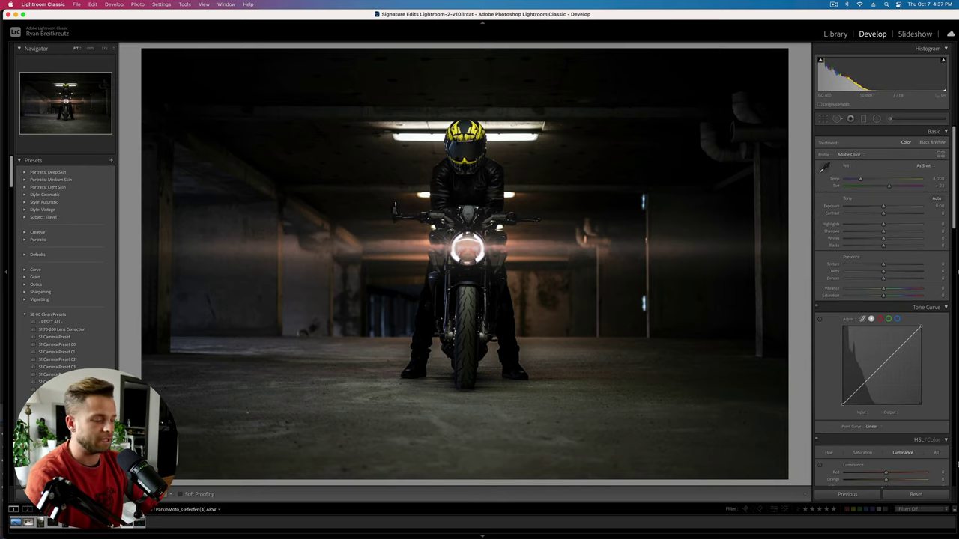
key("backslash")
key("backslash")
key("backslash")
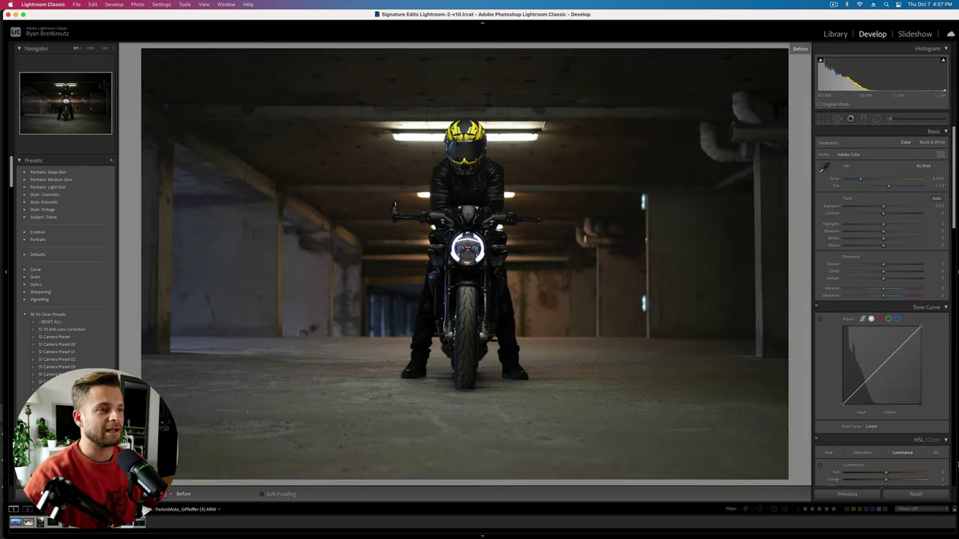
key("backslash")
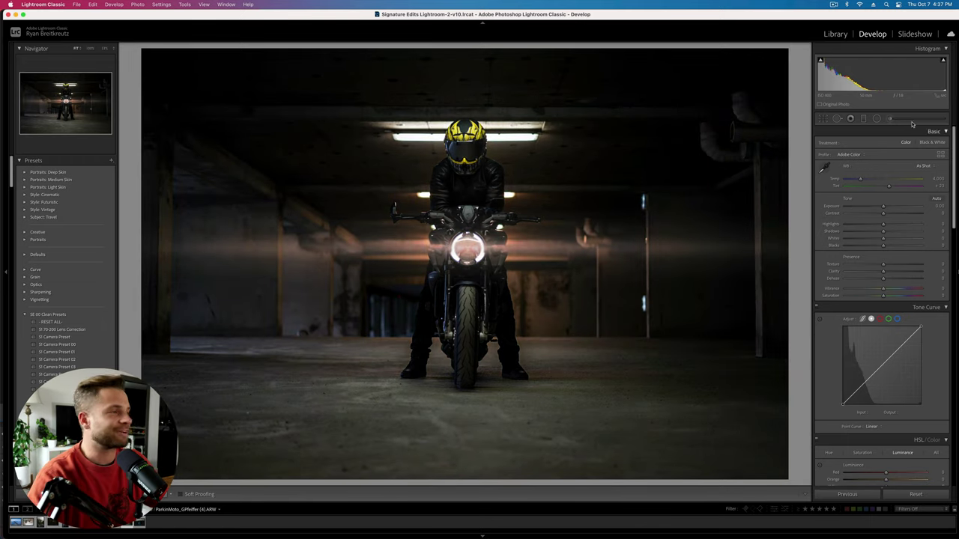
Step: Brighten the smallest flare filter on the headlight with exposure 3.77 and whites 42
left_click(878, 120)
left_click(468, 247)
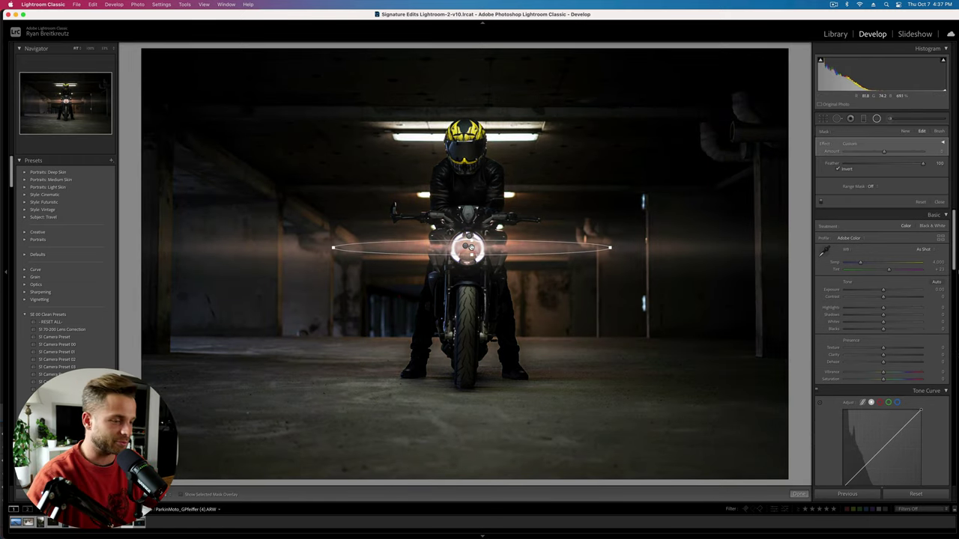
left_click(943, 143)
left_click_drag(919, 173, 940, 173)
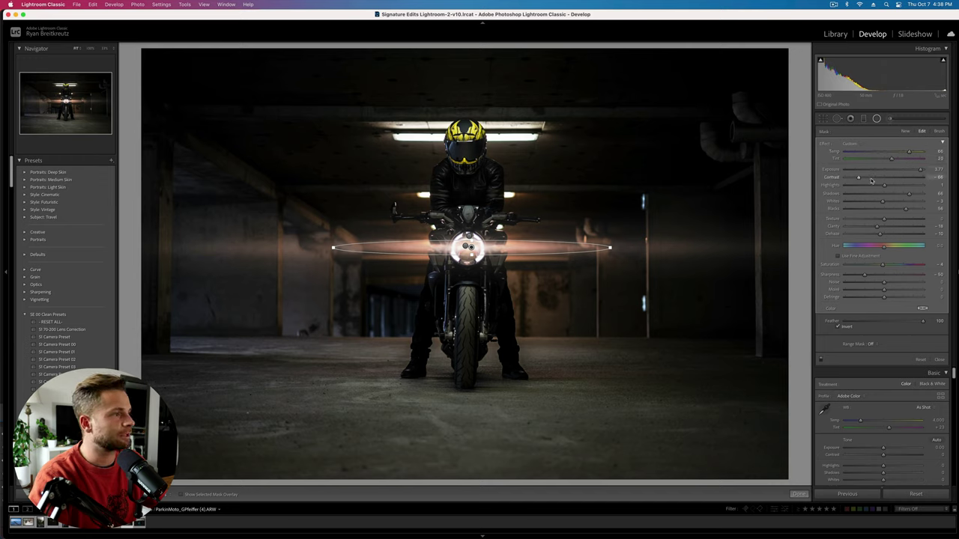
left_click_drag(901, 202, 901, 202)
mouse_move(470, 255)
left_mouse_down()
mouse_move(471, 273)
mouse_move(471, 255)
left_mouse_up()
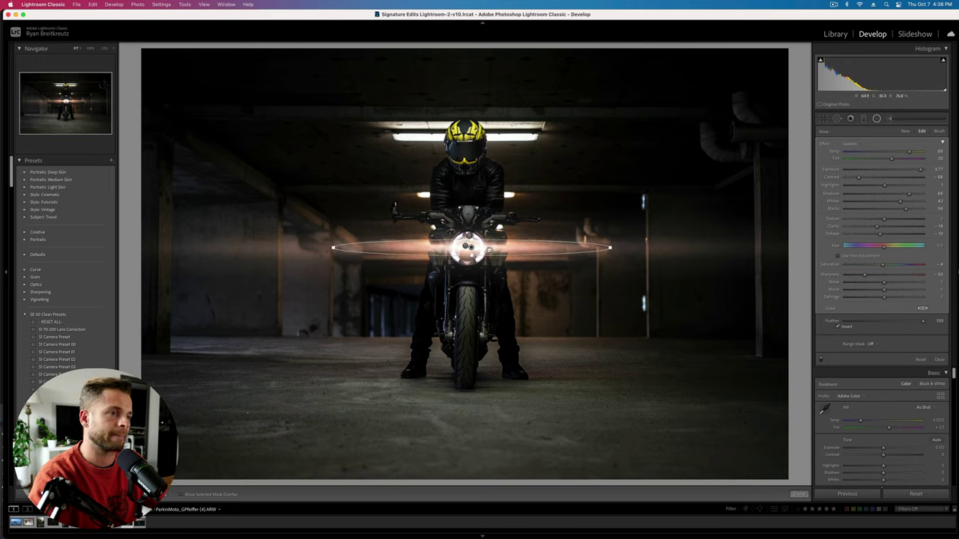
Step: Close the radial filter and check the brighter headlight flare against the unedited photo
key("shift+m")
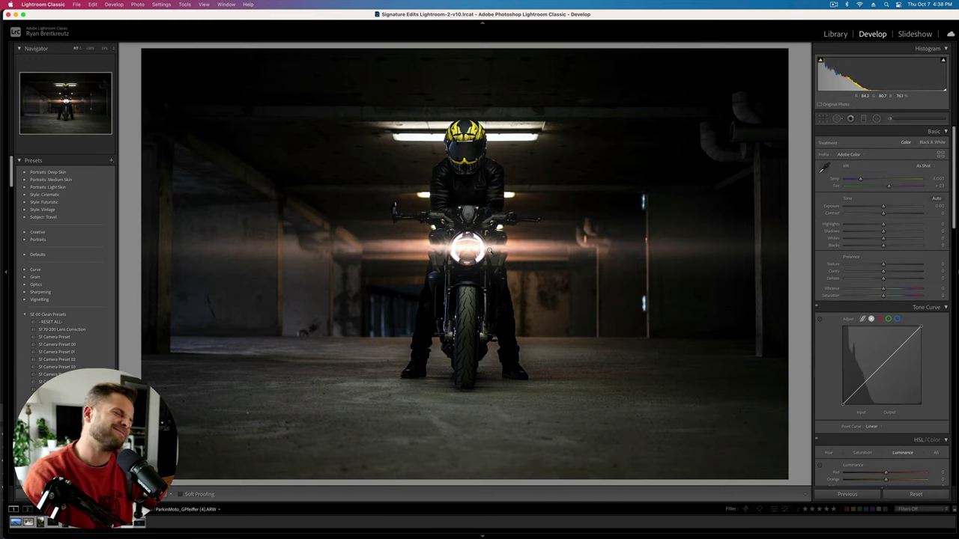
key("backslash")
key("backslash")
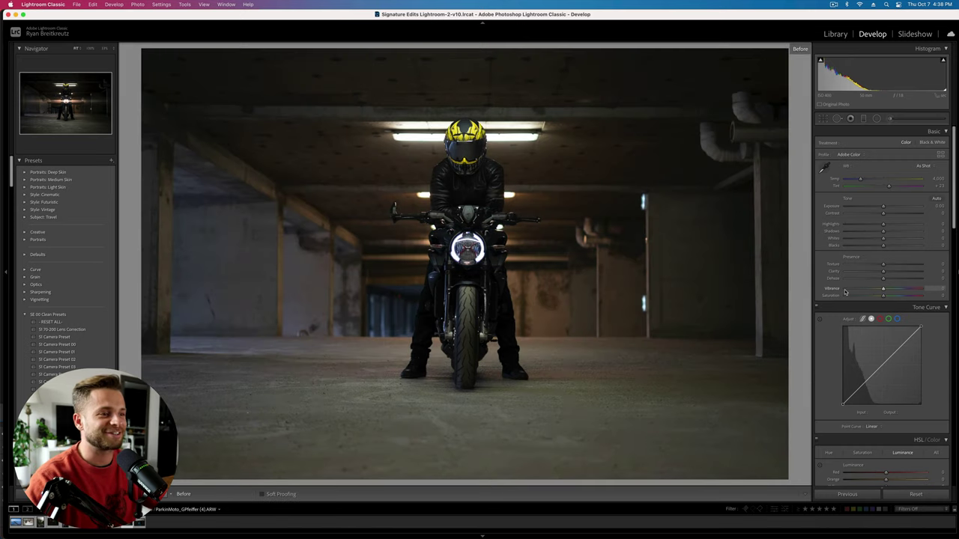
Step: Paint a new adjustment brush over the area above the motorcycle's headlight and set its texture to 100
left_click(901, 119)
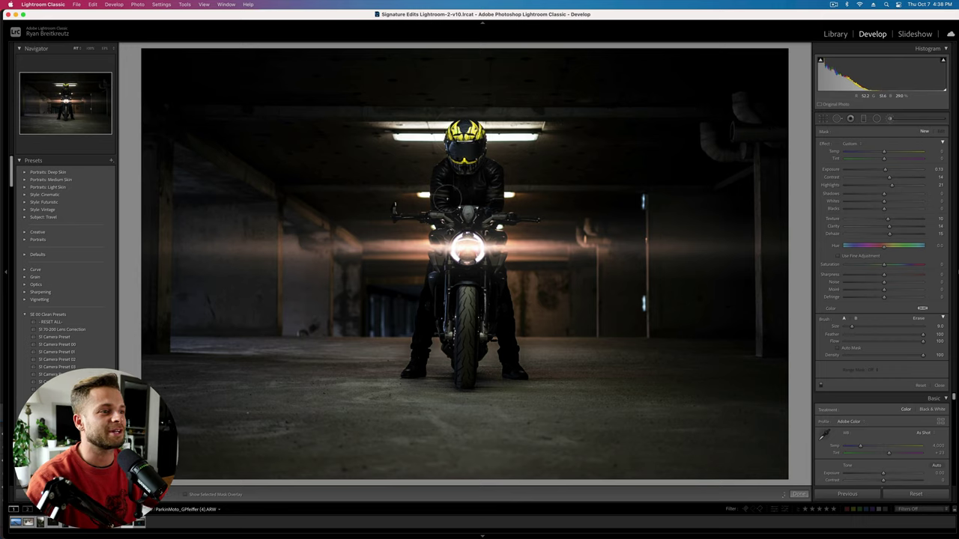
left_click(455, 208)
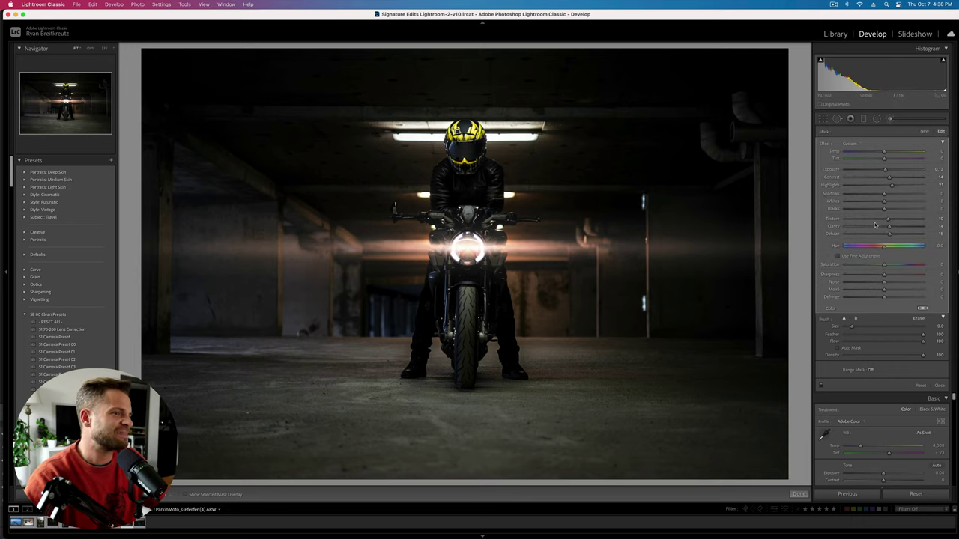
left_click_drag(890, 219, 925, 221)
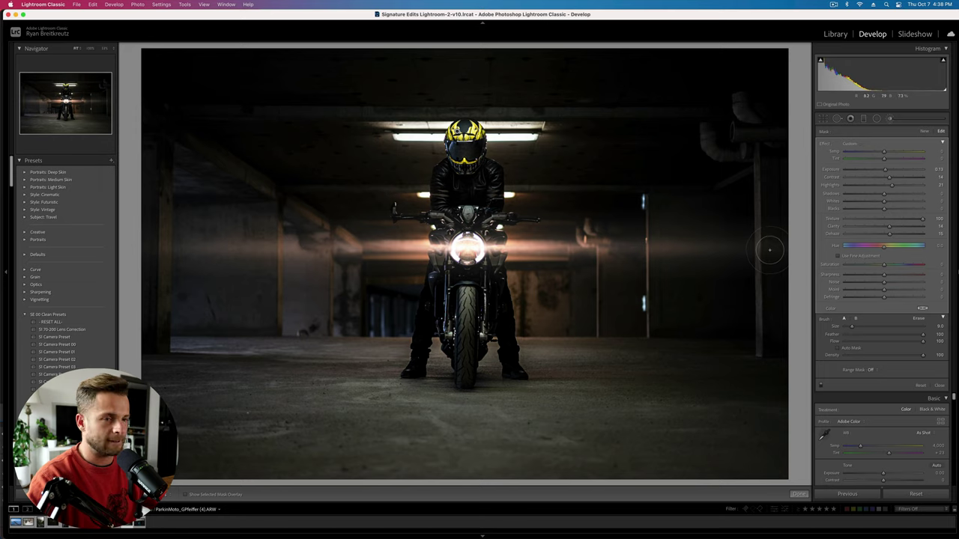
Step: Paint the left pillars and the headlight flare with a new adjustment brush, reset to exposure 0.89 only, at brush size 6
left_click(922, 133)
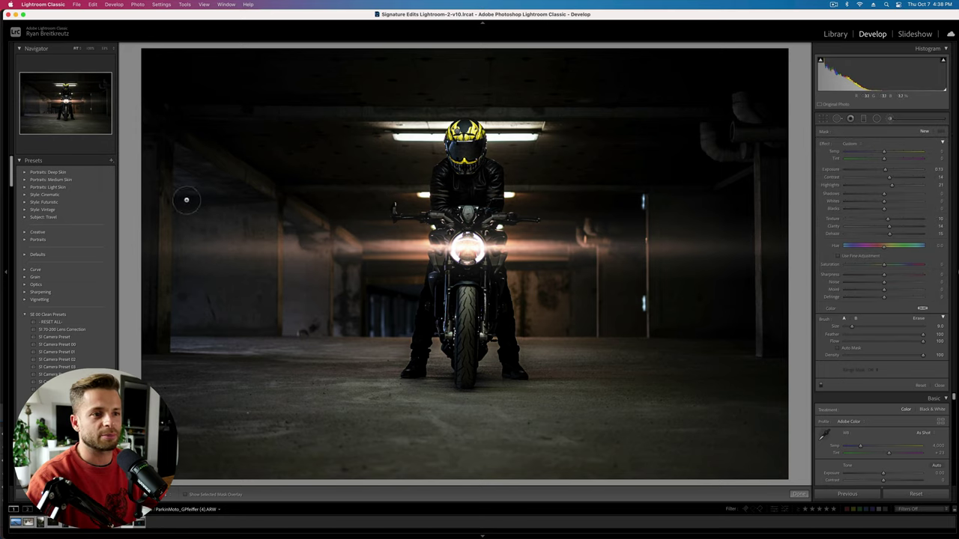
key("alt")
left_click_drag(884, 170, 892, 170)
scroll(273, 215, "down", 3)
left_click_drag(281, 215, 278, 319)
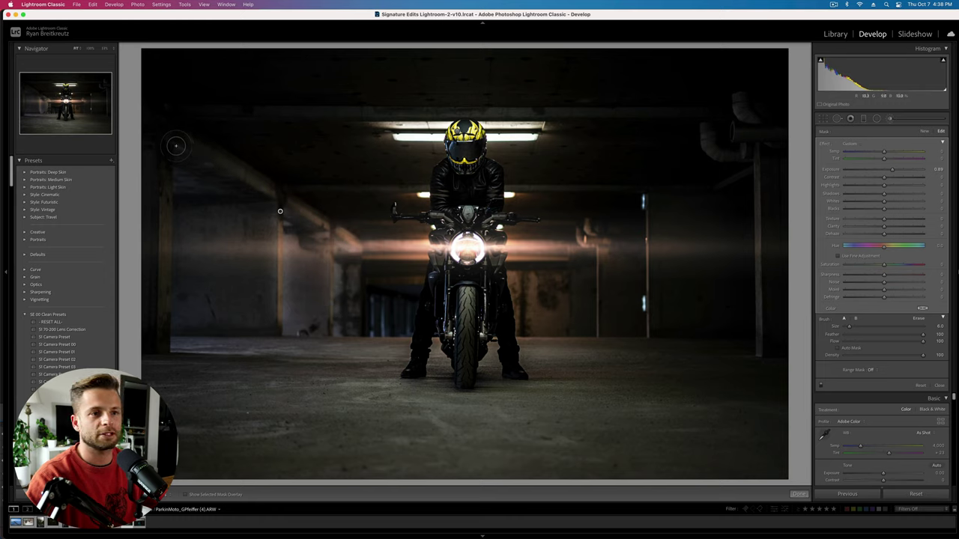
left_click_drag(175, 147, 177, 344)
left_click_drag(368, 239, 424, 248)
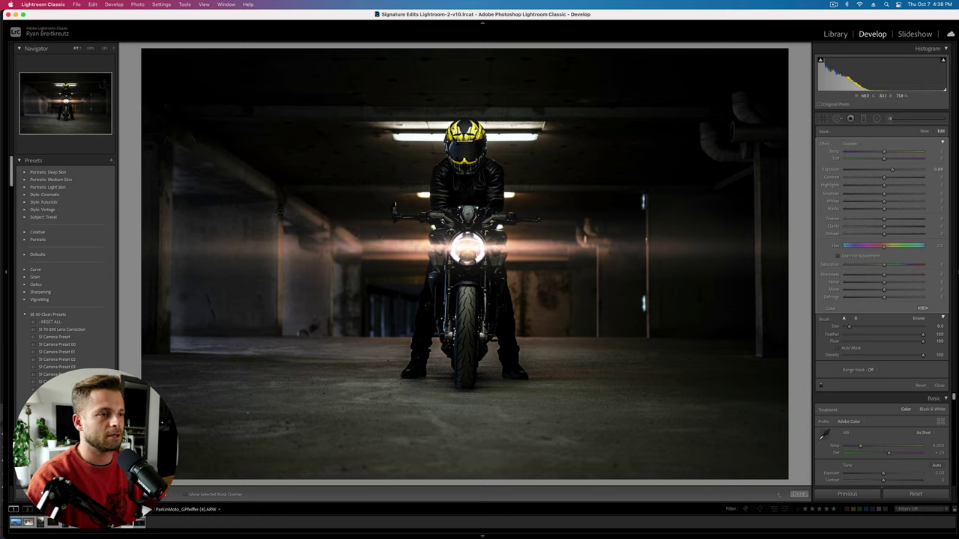
mouse_move(509, 249)
left_mouse_down()
mouse_move(578, 248)
mouse_move(587, 229)
mouse_move(615, 245)
left_mouse_up()
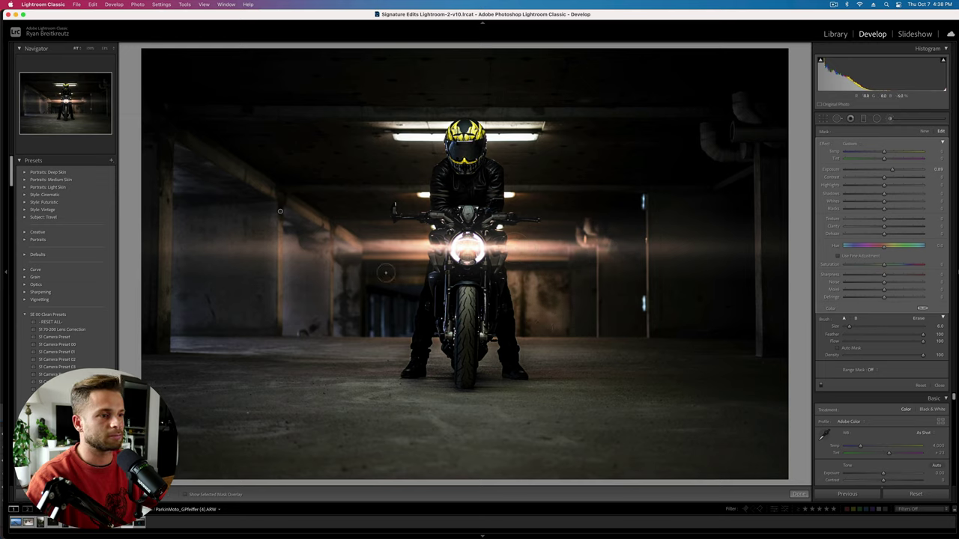
Step: Brush over the right wall edge, redoing its stroke, plus the right pipes and the ceiling beam, and delete this brush adjustment
left_click_drag(650, 203, 657, 365)
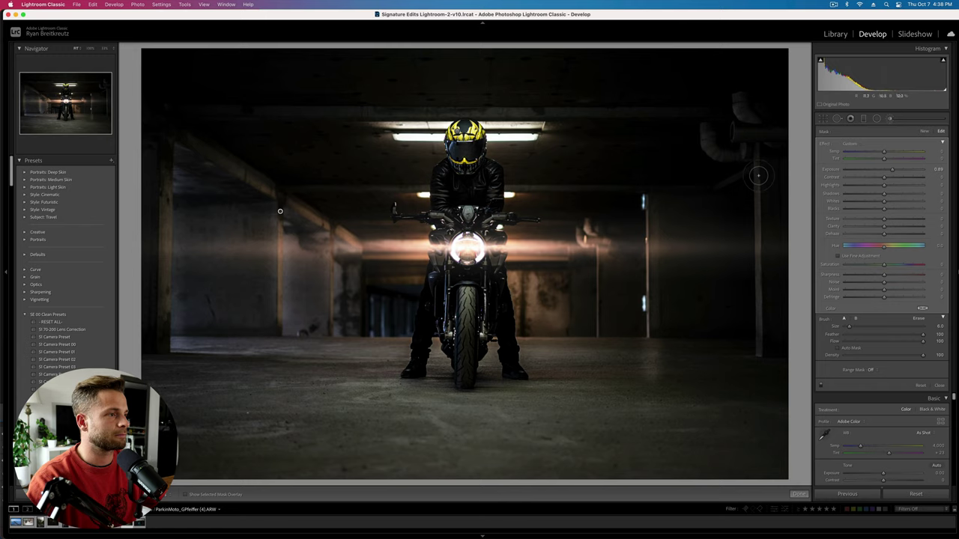
key("super+z")
left_click_drag(652, 201, 652, 326)
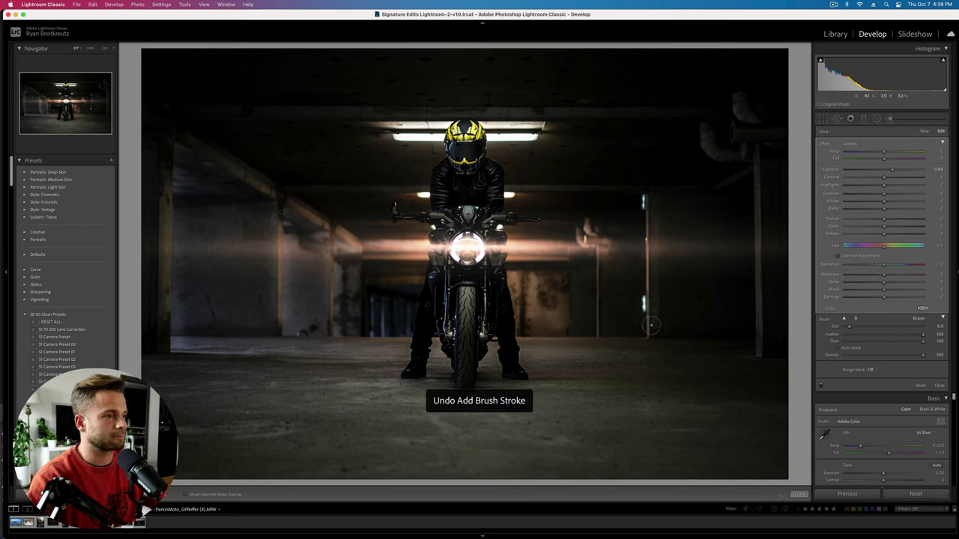
mouse_move(760, 156)
left_mouse_down()
mouse_move(761, 301)
mouse_move(748, 152)
mouse_move(717, 141)
left_mouse_up()
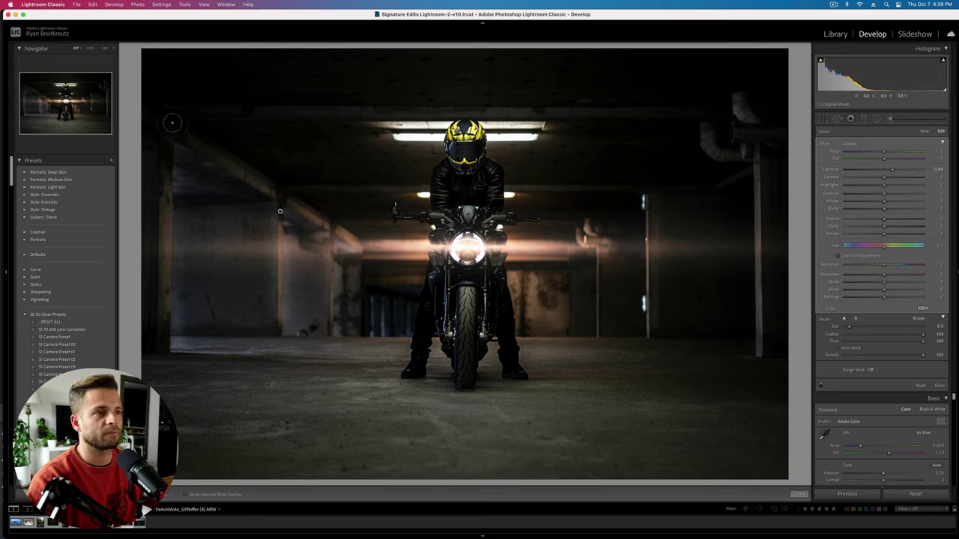
left_click_drag(151, 107, 675, 117)
key("Delete")
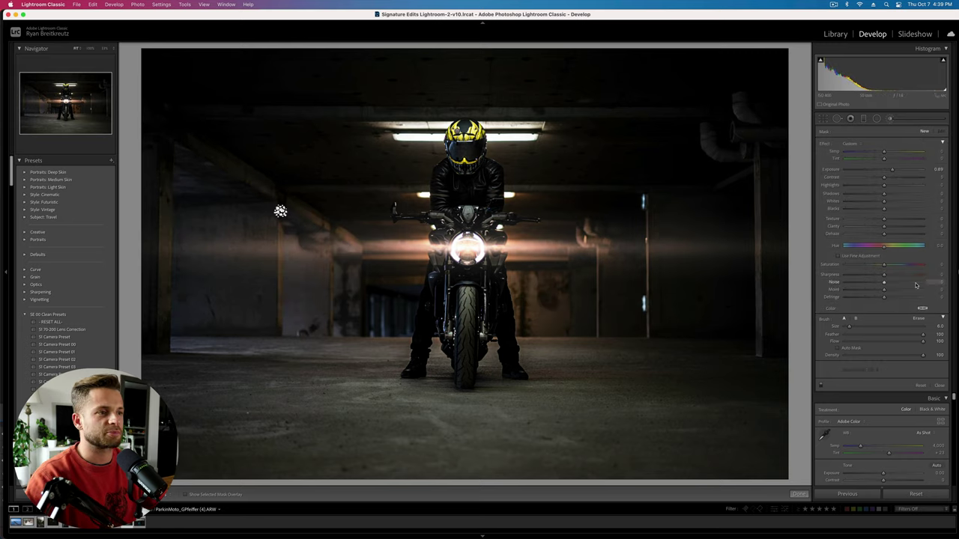
Step: Restore the deleted brush adjustment and limit it with a Luminance range mask at range 39/100
key("super+z")
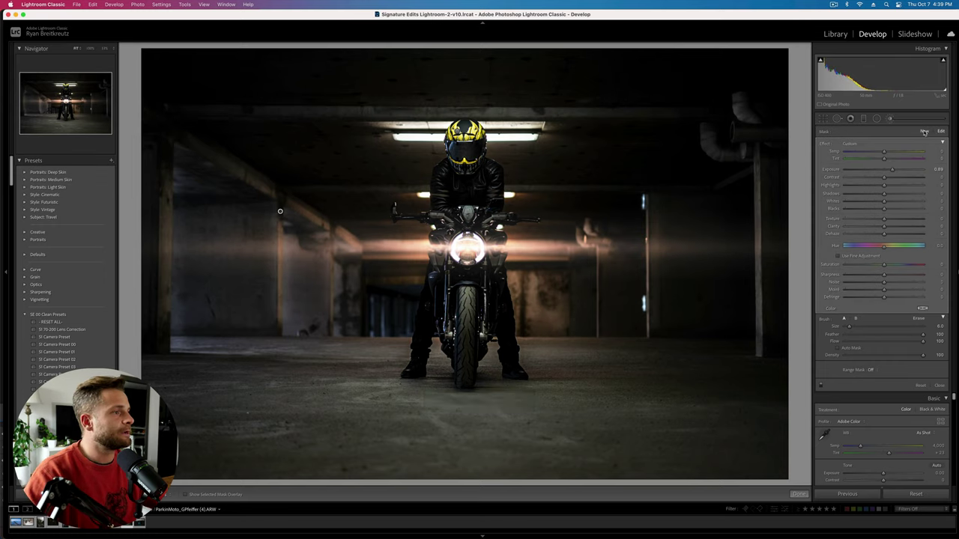
left_click(871, 370)
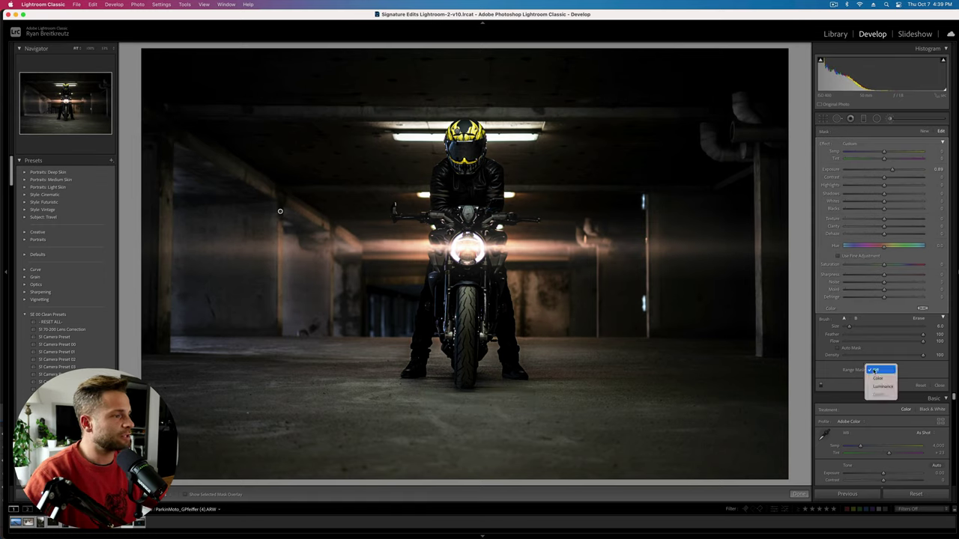
left_click(880, 387)
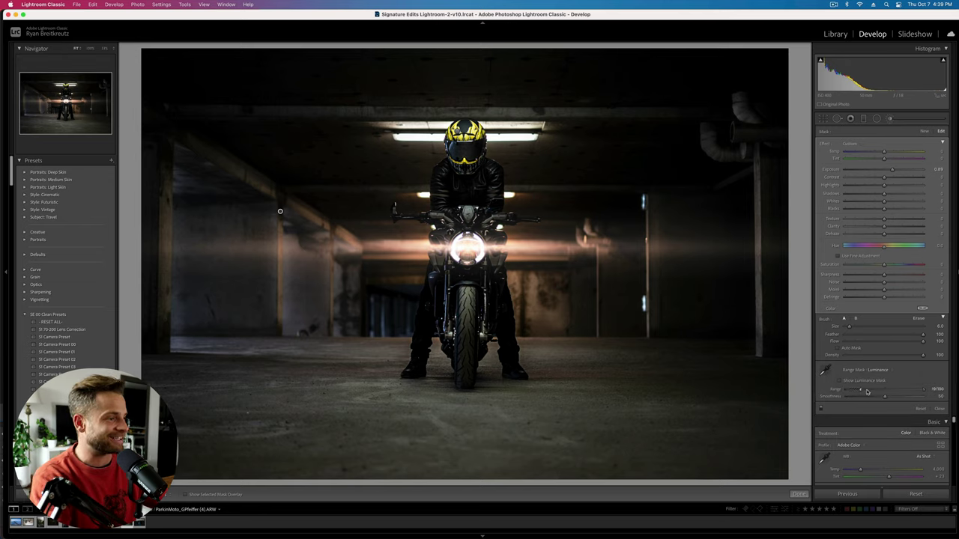
left_click_drag(867, 391, 896, 392)
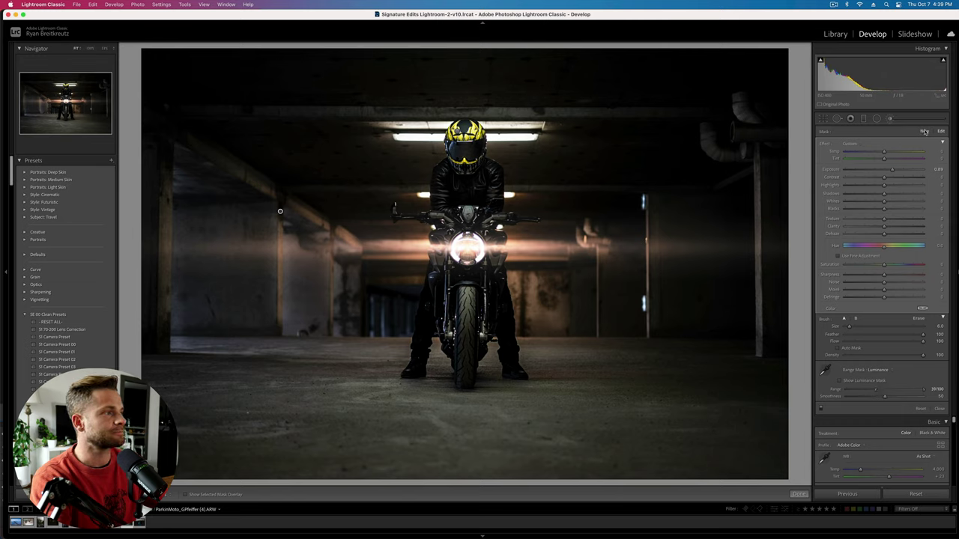
Step: Paint the wall between the left pillars with a new brush at exposure -0.49, texture 68, clarity 34 and dehaze 35
left_click(924, 131)
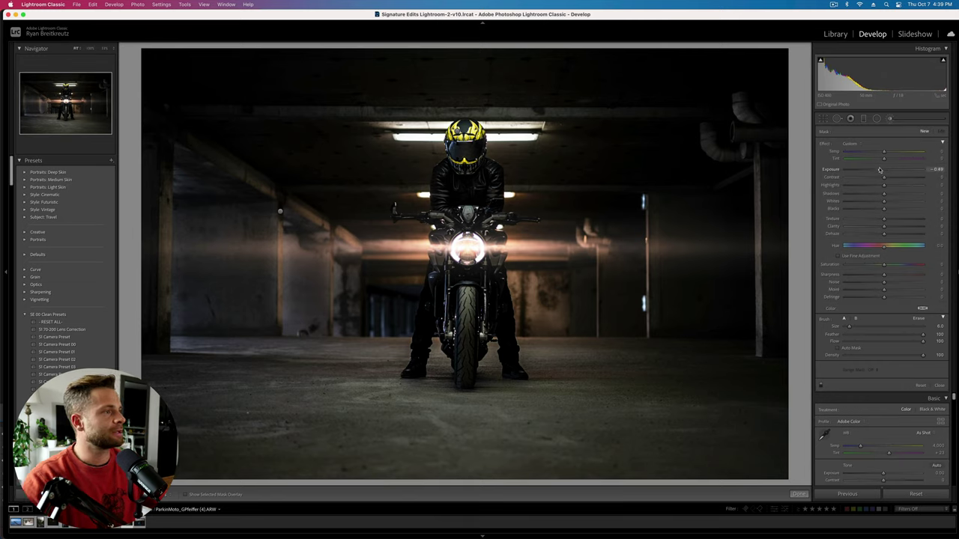
left_click(900, 226)
left_click(899, 234)
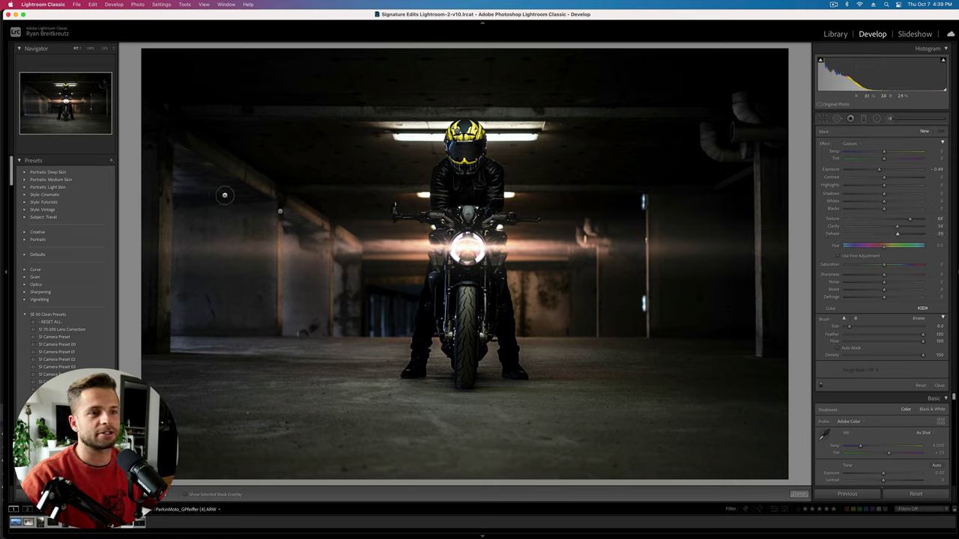
mouse_move(225, 203)
left_mouse_down()
mouse_move(184, 167)
mouse_move(256, 214)
mouse_move(191, 229)
mouse_move(231, 260)
left_mouse_up()
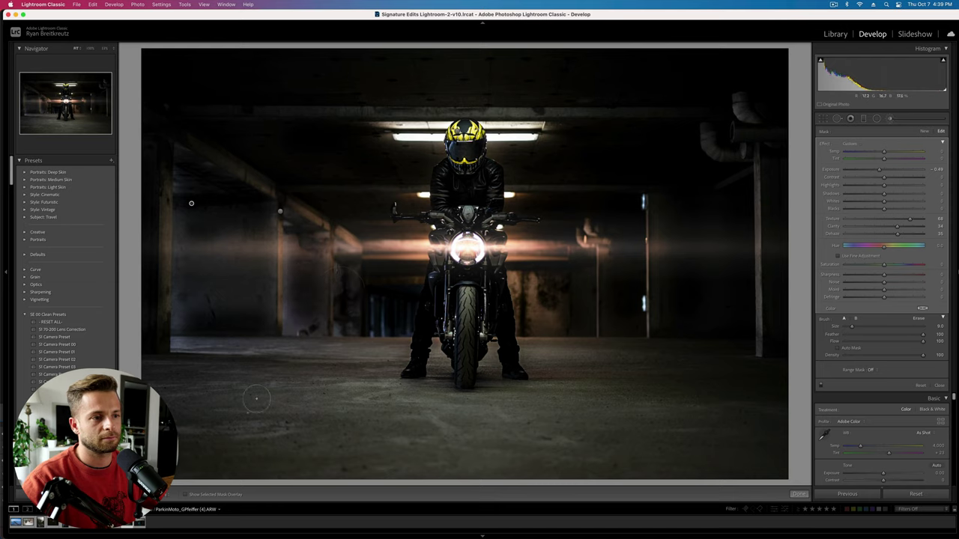
Step: Enlarge the brush and paint the same darkening effect over the floor to the left, right and front of the motorcycle
scroll(203, 421, "up", 5)
mouse_move(231, 383)
left_mouse_down()
mouse_move(219, 374)
mouse_move(211, 435)
mouse_move(278, 474)
left_mouse_up()
left_click_drag(614, 381, 645, 410)
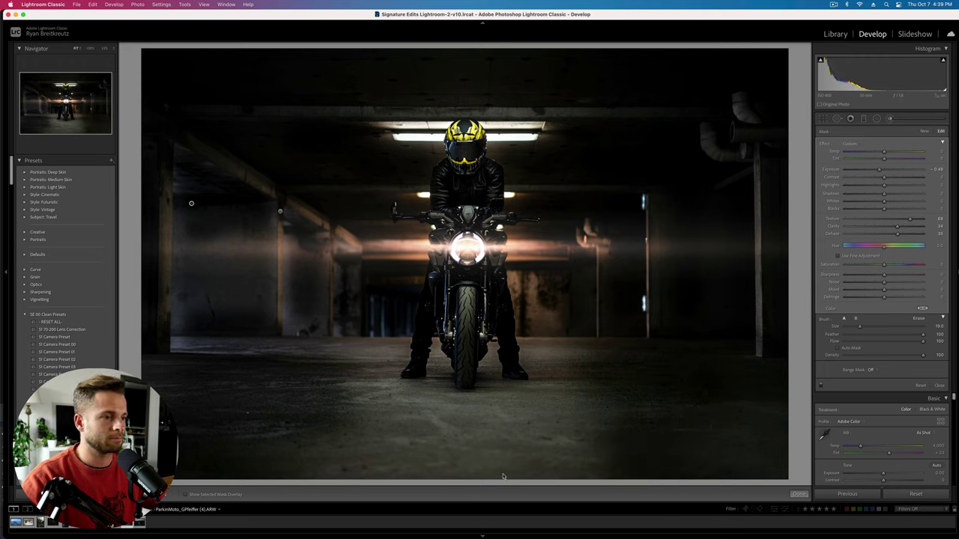
left_click_drag(404, 417, 451, 442)
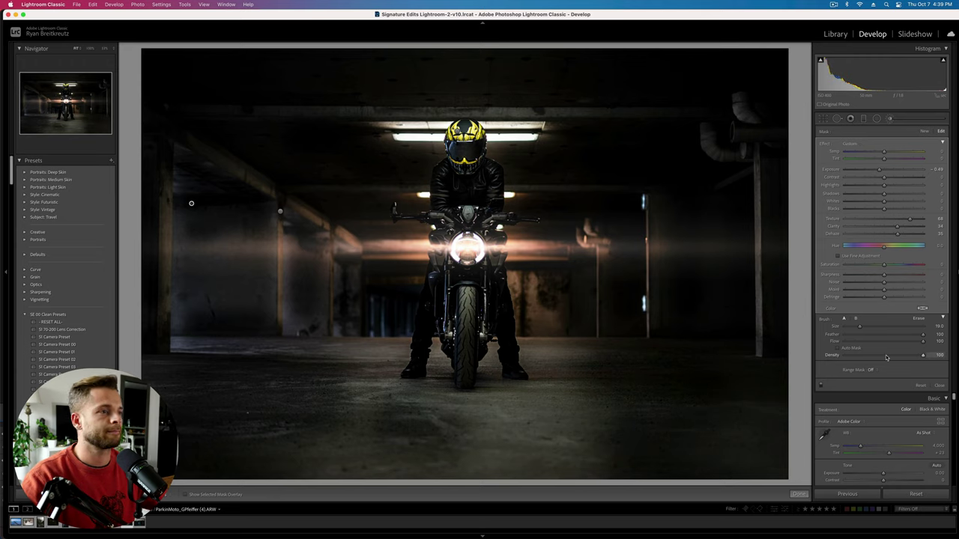
Step: Check the darkening brush by deleting and restoring its adjustment, and compare the edit with the unedited photo
key("BackSpace")
key("super+z")
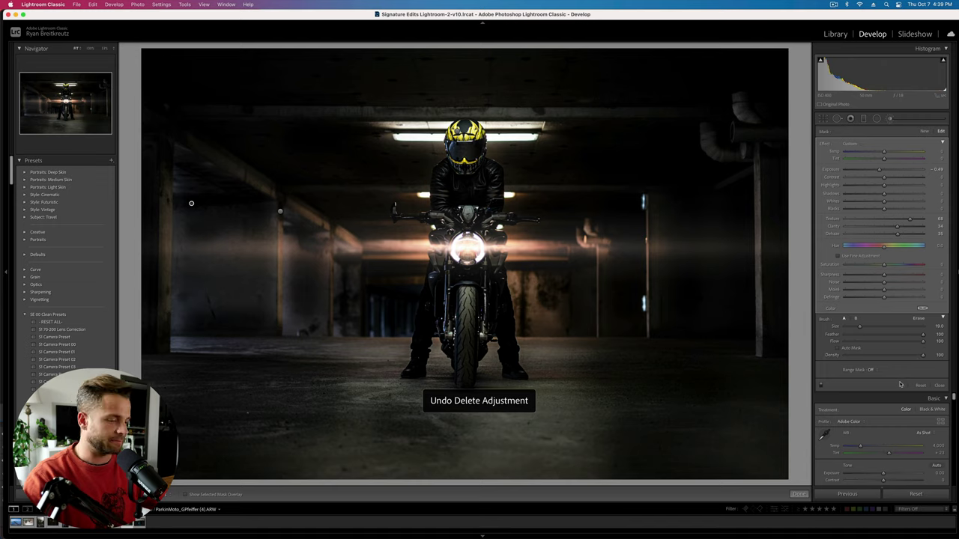
key("backslash")
key("backslash")
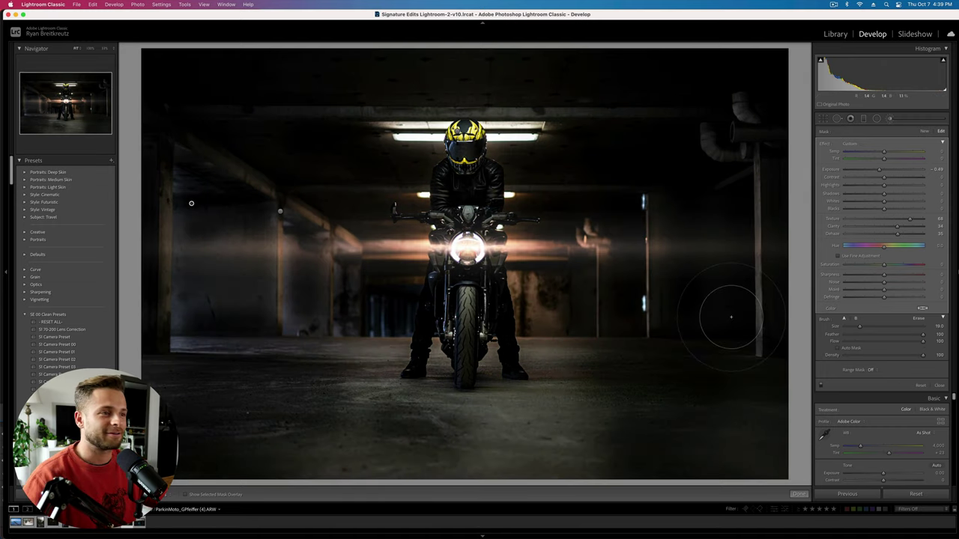
Step: Close the brush and color grade the midtones to hue 43, saturation 58, the shadows blue, and the highlights to hue 33, saturation 24
key("k")
scroll(891, 307, "down", 10)
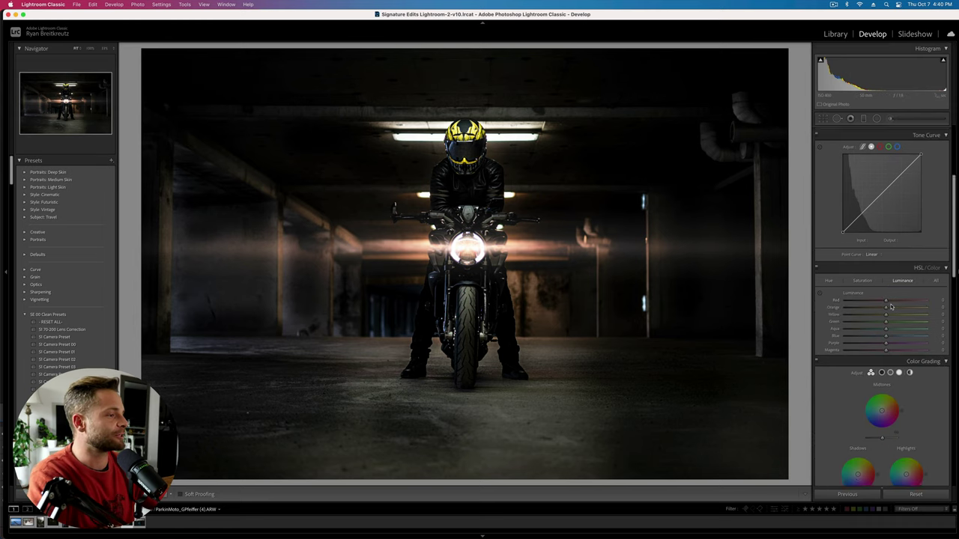
left_click_drag(884, 266, 889, 262)
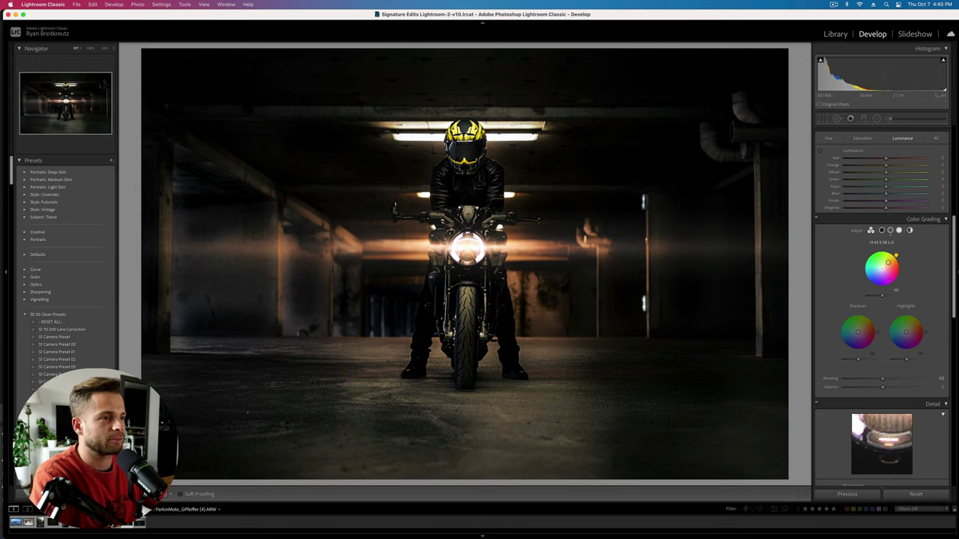
left_click_drag(858, 331, 921, 321)
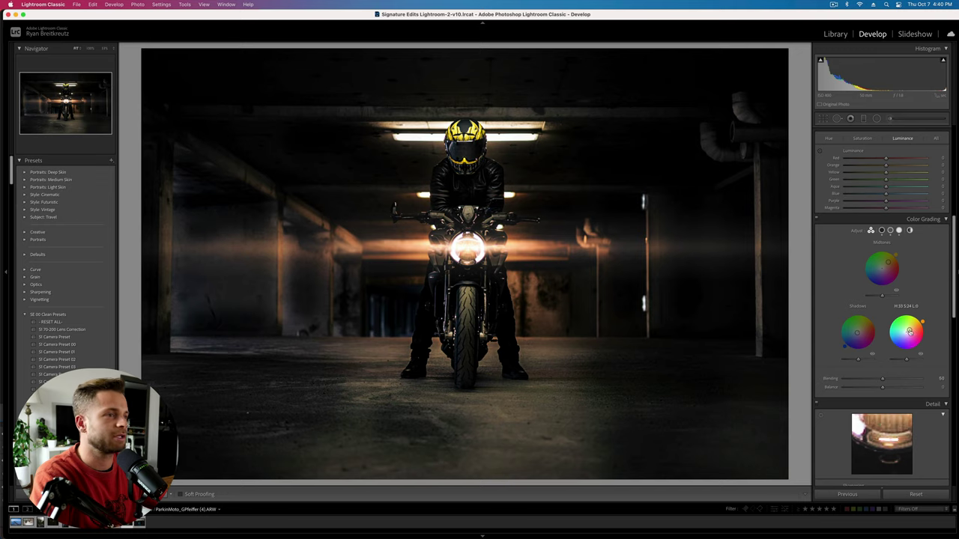
Step: Compare the color-graded motorcycle photo with its unedited version twice
key("backslash")
key("backslash")
key("backslash")
key("backslash")
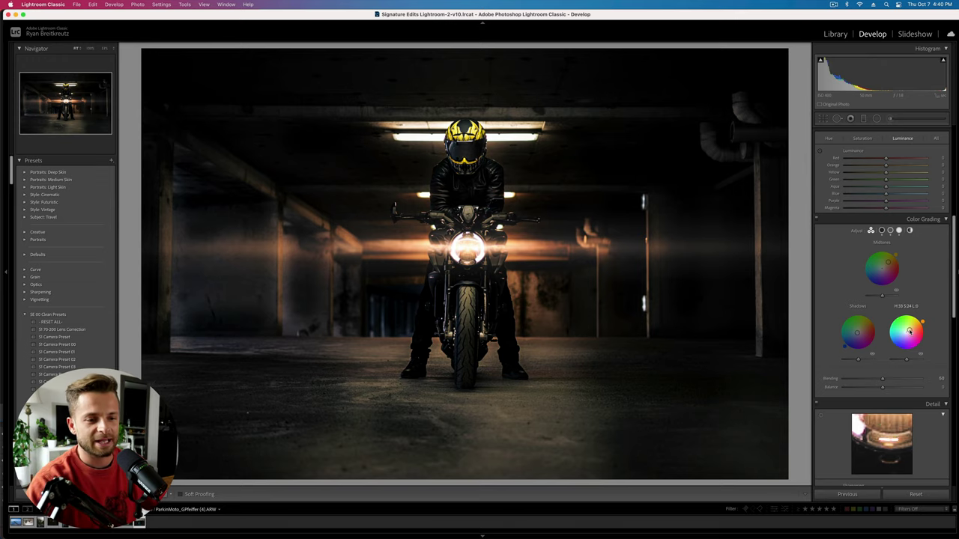
Step: Open the next photo, DSC_3460.NEF, and set exposure to +1.75, temperature to 13,572 and tint to +8
key("Right")
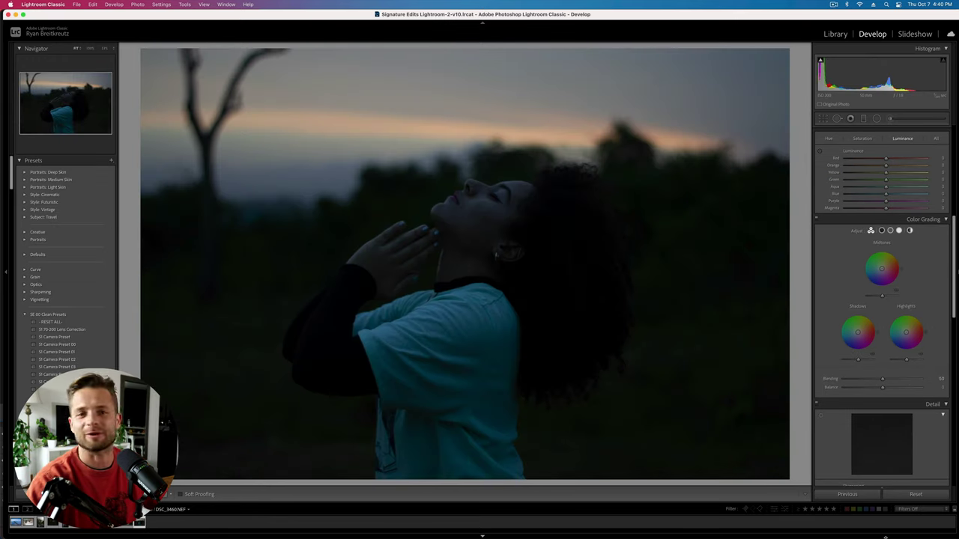
scroll(884, 247, "up", 6)
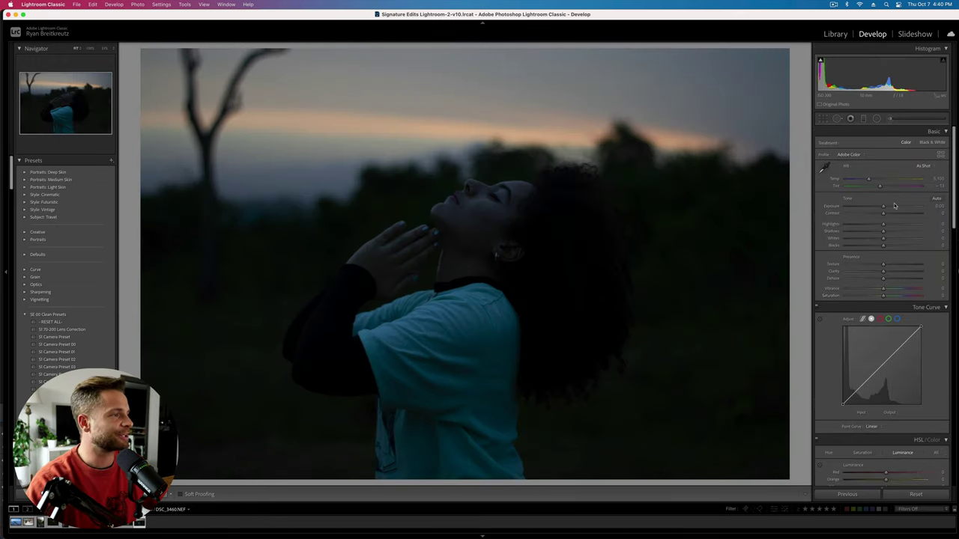
left_click_drag(894, 206, 897, 208)
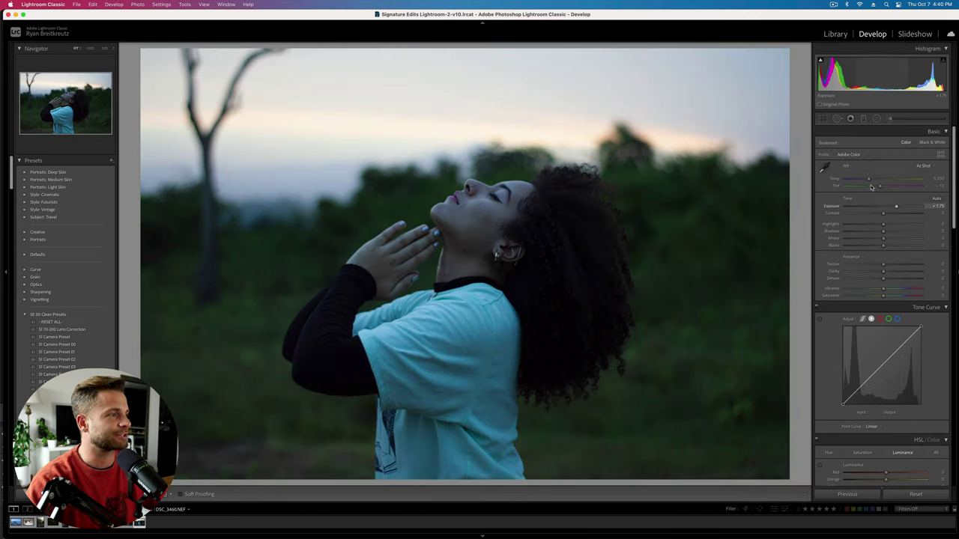
mouse_move(869, 179)
left_mouse_down()
mouse_move(906, 180)
mouse_move(877, 186)
mouse_move(904, 181)
mouse_move(876, 187)
mouse_move(899, 187)
mouse_move(885, 187)
left_mouse_up()
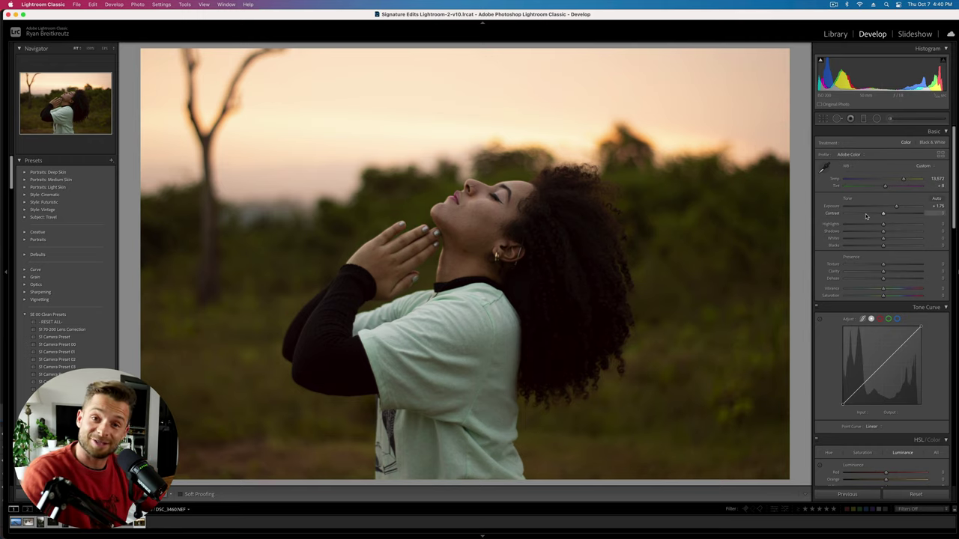
Step: Set highlights to -30, shadows to +33, blacks to +6, temperature to 13,377, tint to +22 and contrast to +14
left_click(866, 215)
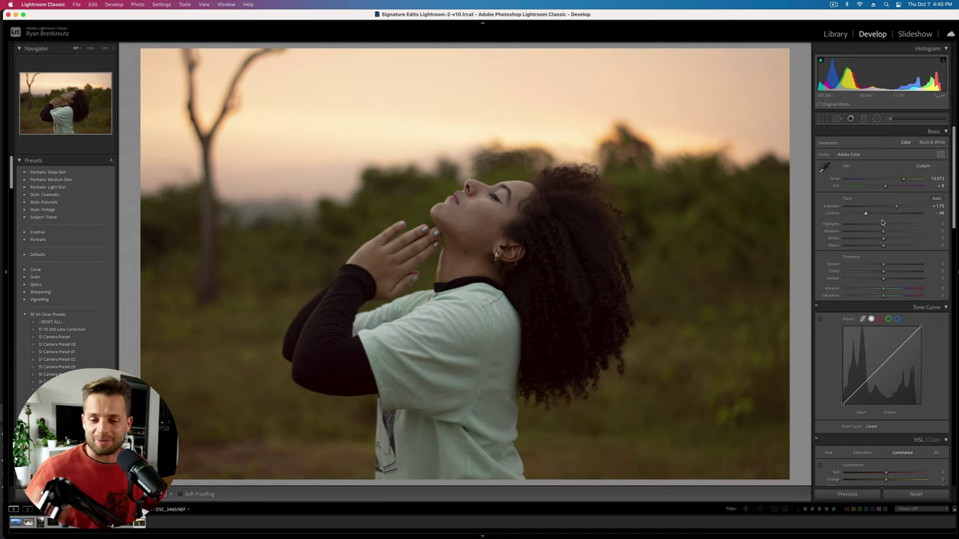
left_click_drag(883, 224, 885, 245)
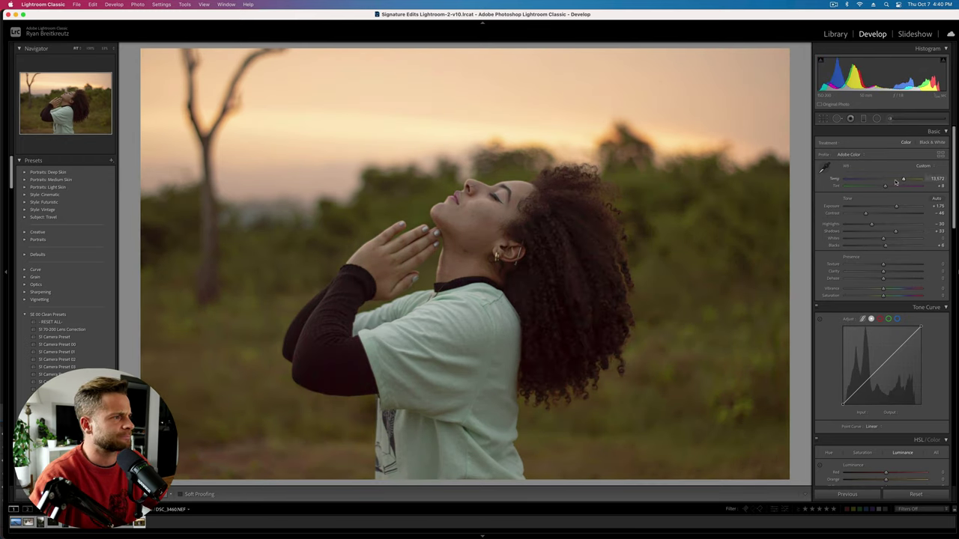
left_click_drag(881, 188, 903, 180)
left_click_drag(865, 214, 889, 214)
Step: Calibrate the colors with shadows tint -7, red primary hue -32, green primary hue -19 and blue primary hue -1
scroll(914, 395, "down", 20)
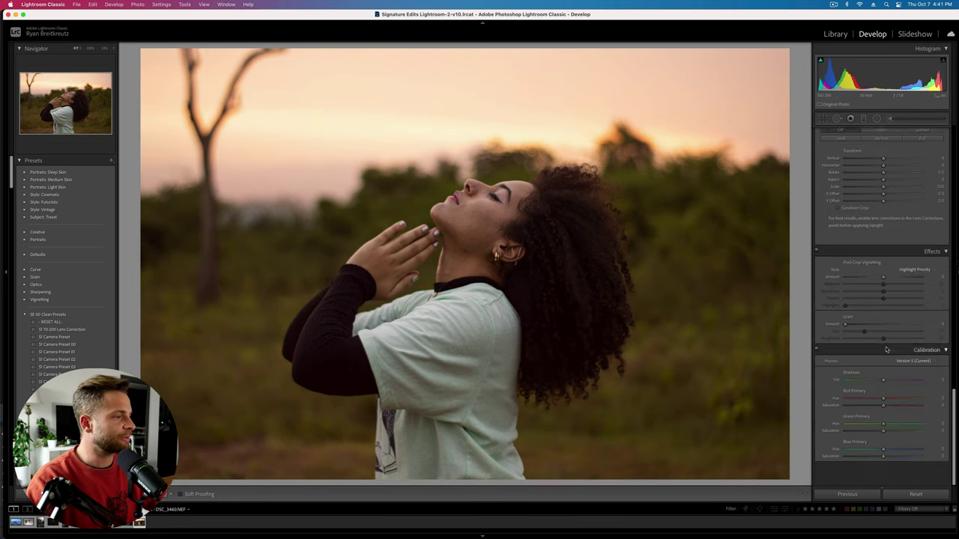
left_click_drag(883, 401, 876, 451)
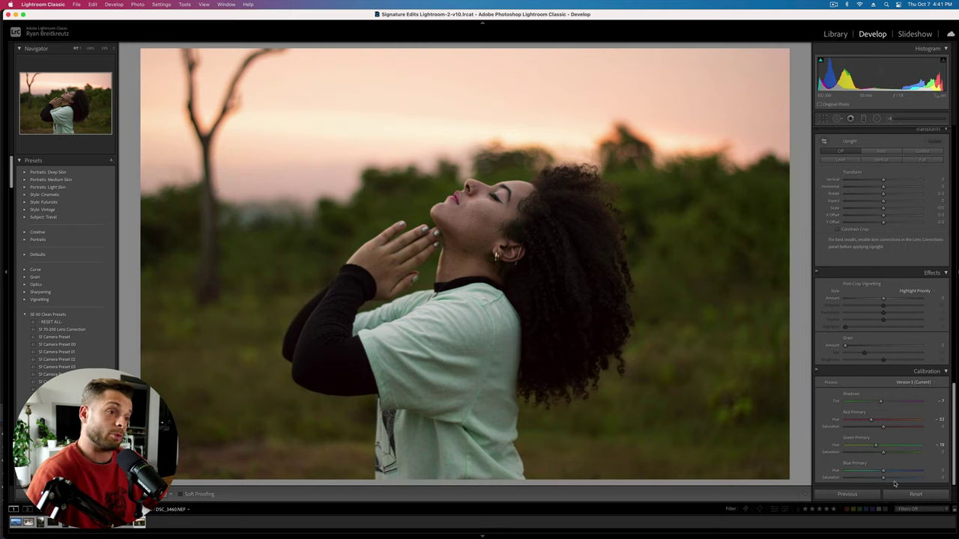
left_click_drag(863, 469, 885, 472)
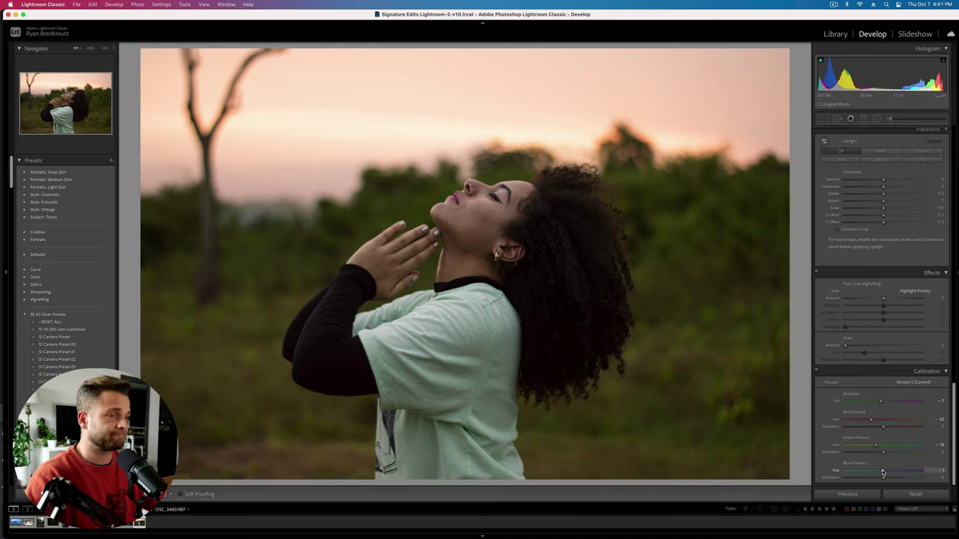
Step: Try raising the exposure to +2.41, lower it one increment, and compare the portrait with its unedited version
key("shift+=")
key("shift+=")
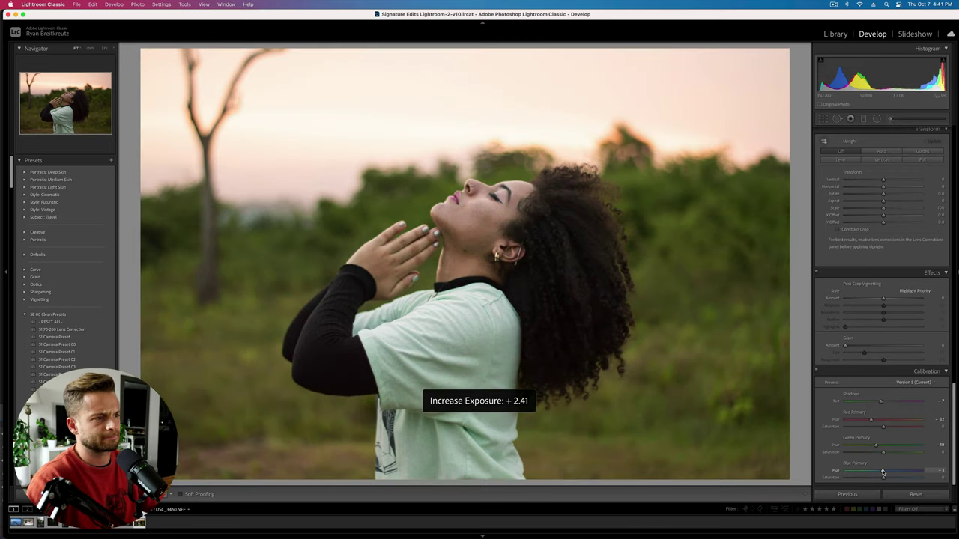
key("minus")
key("backslash")
key("backslash")
key("backslash")
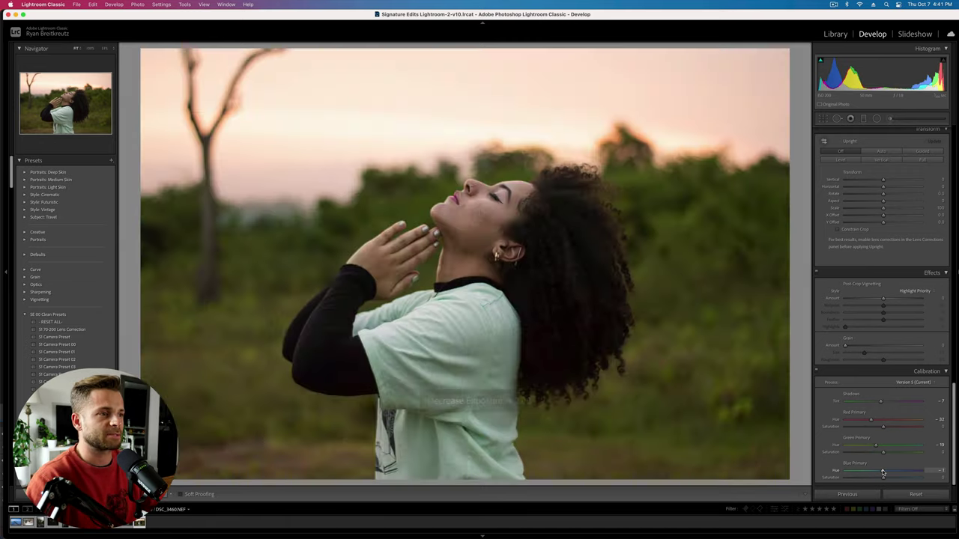
key("backslash")
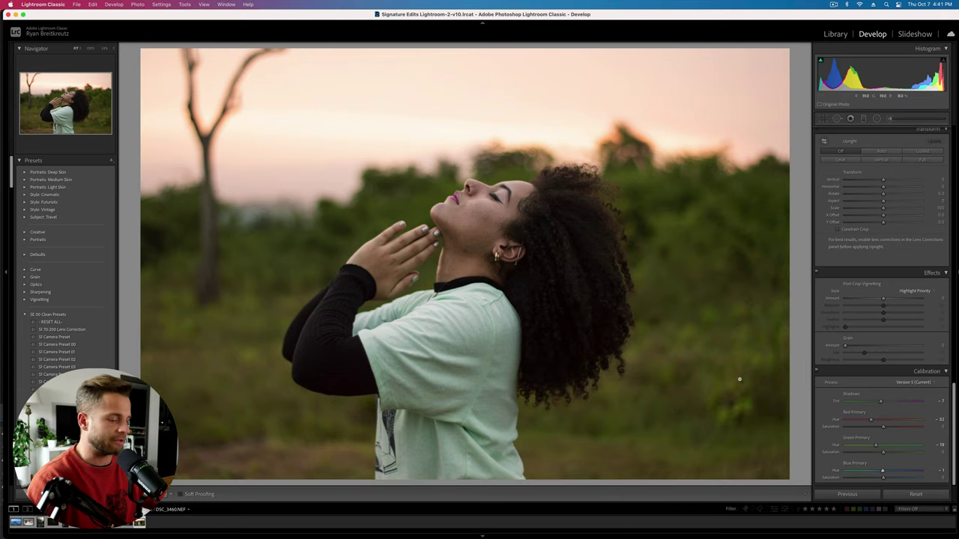
Step: Lower the exposure to +0.76, cool the temperature to 9,487, and check the portrait against its unedited version
key("minus")
key("minus")
key("minus")
key("minus")
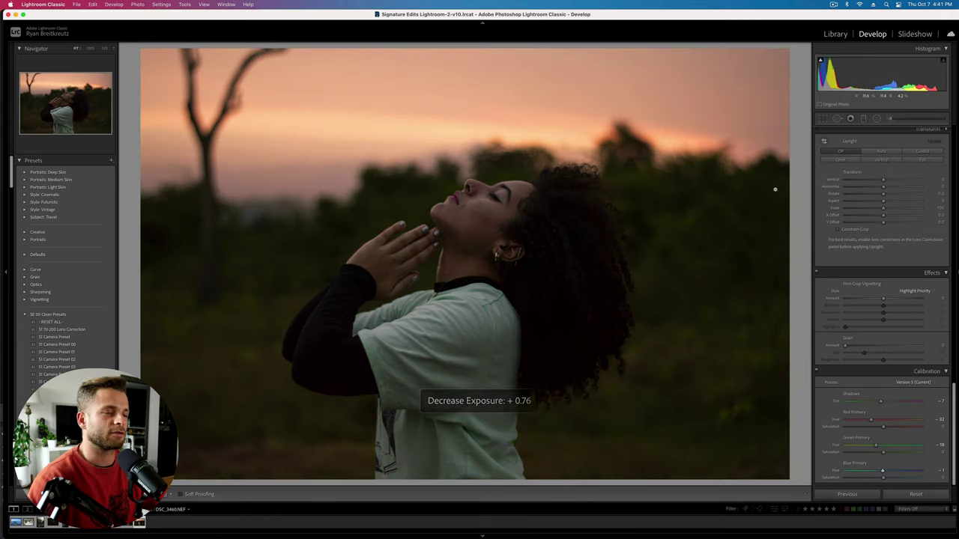
scroll(891, 225, "up", 10)
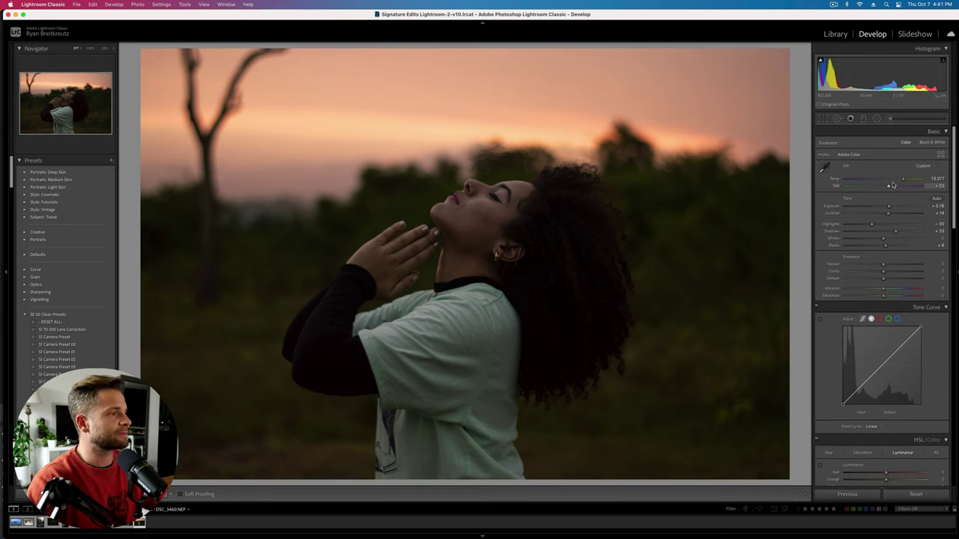
left_click_drag(902, 180, 895, 180)
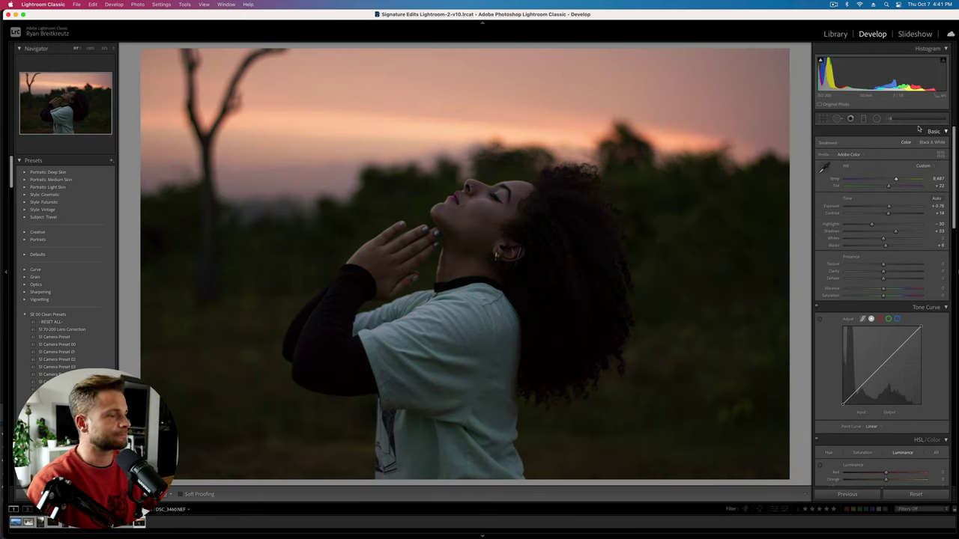
key("backslash")
key("backslash")
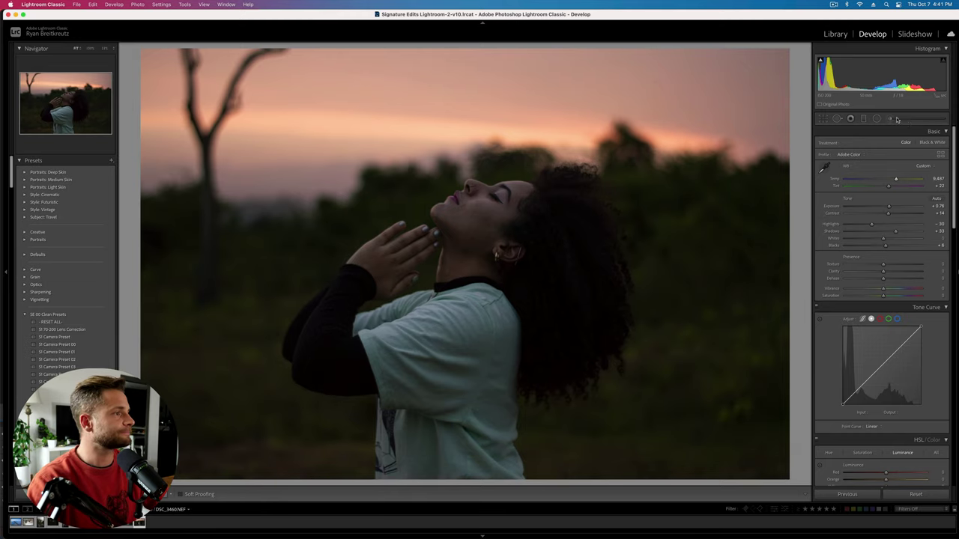
Step: Paint a new adjustment brush over the woman's hands, arm, face and hair
left_click(890, 119)
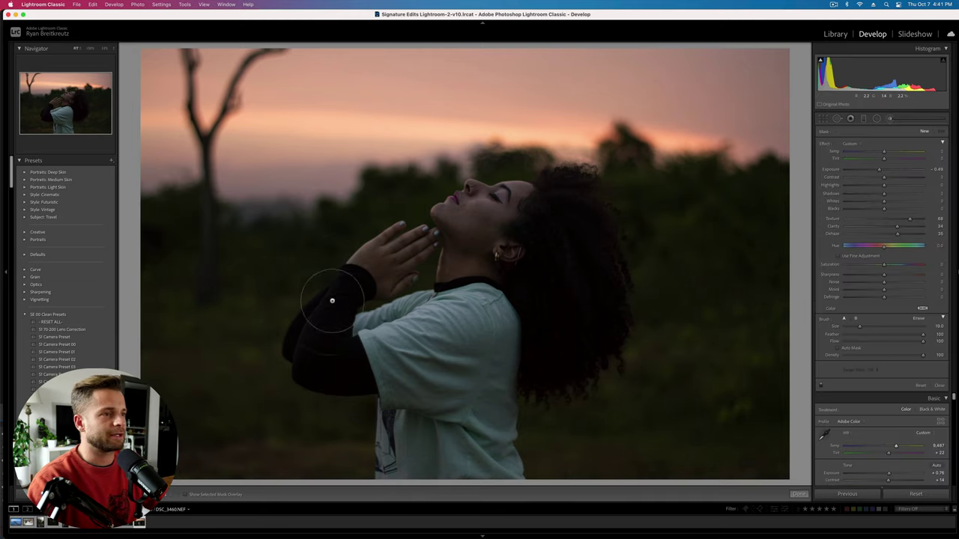
left_click_drag(407, 255, 369, 294)
mouse_move(468, 247)
left_mouse_down()
mouse_move(504, 212)
mouse_move(511, 274)
mouse_move(561, 238)
mouse_move(558, 354)
mouse_move(584, 317)
left_mouse_up()
Step: Reset all effects of the brush over the woman, and set its exposure to 0.64 and contrast to -100
key("alt")
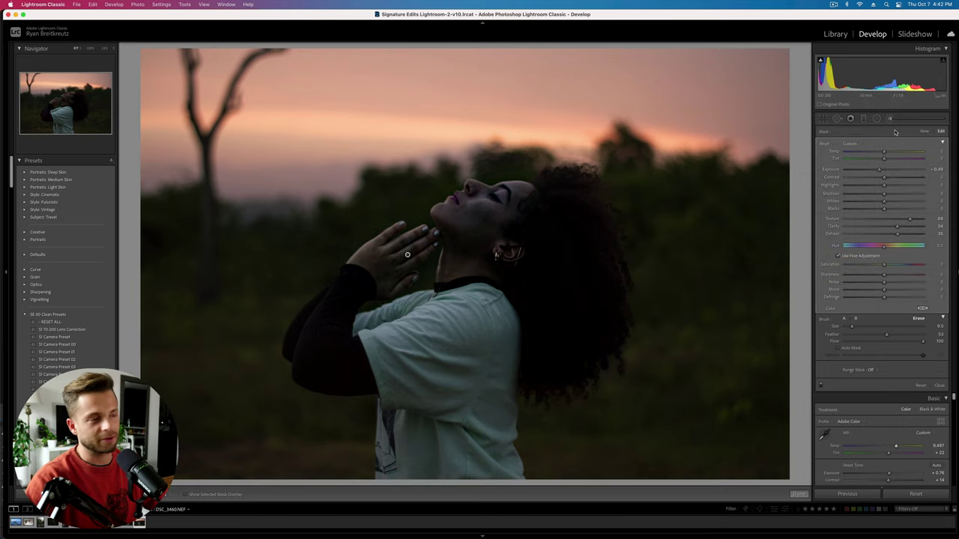
left_click(824, 144, "alt")
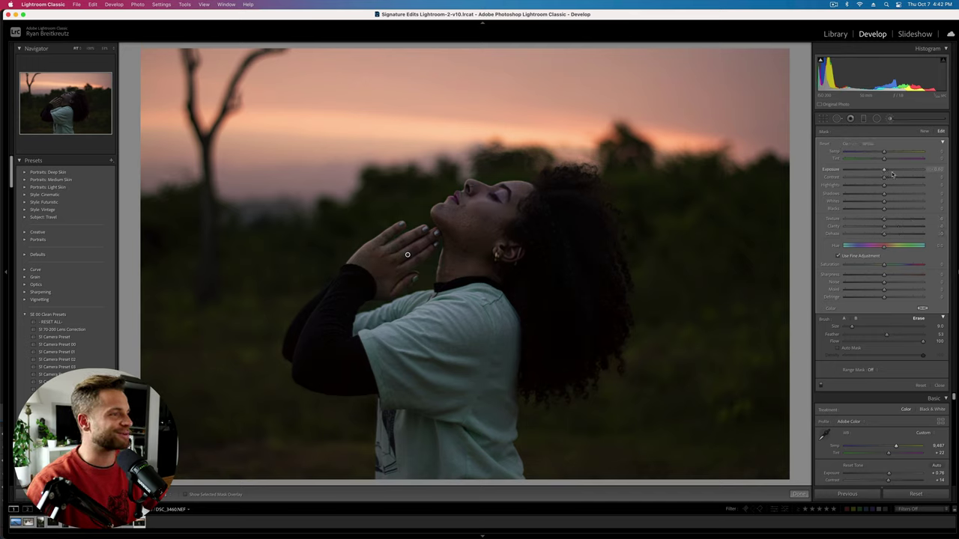
mouse_move(884, 170)
left_mouse_down()
mouse_move(899, 171)
mouse_move(890, 171)
left_mouse_up()
left_click(859, 179)
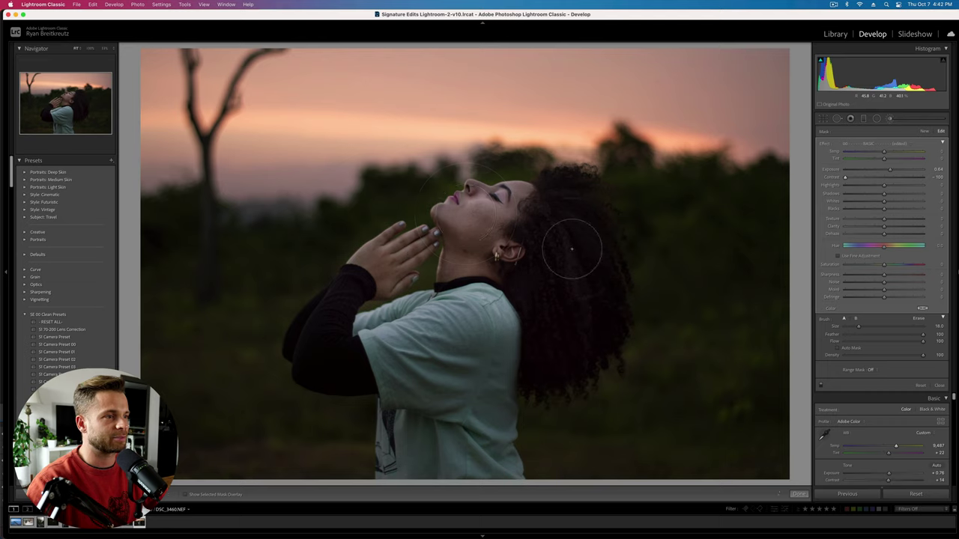
Step: Paint the brush over the woman's hair, arm, face and hands, and set its exposure to 0.24
mouse_move(573, 282)
left_mouse_down()
mouse_move(450, 393)
mouse_move(400, 365)
mouse_move(397, 318)
left_mouse_up()
mouse_move(463, 212)
left_mouse_down()
mouse_move(416, 375)
mouse_move(336, 323)
mouse_move(393, 266)
left_mouse_up()
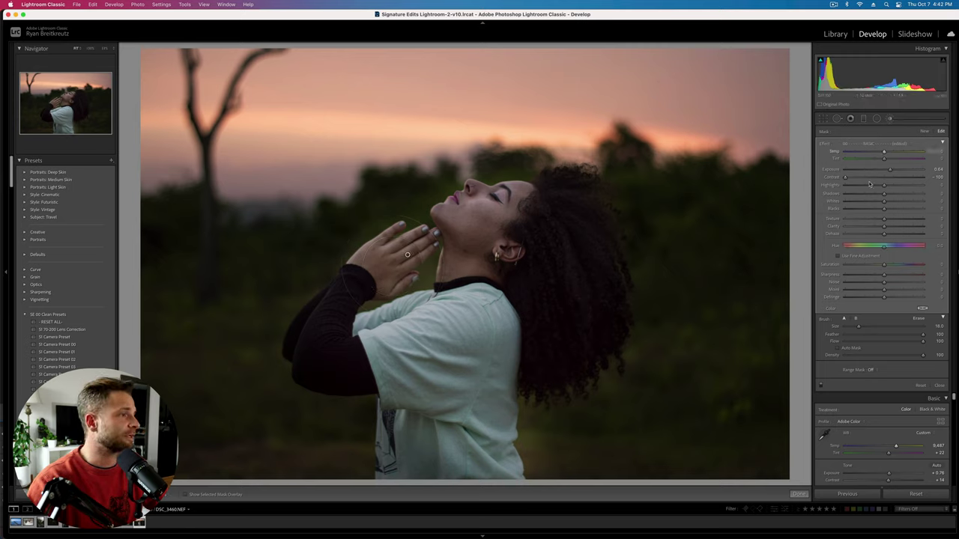
left_click_drag(887, 170, 886, 170)
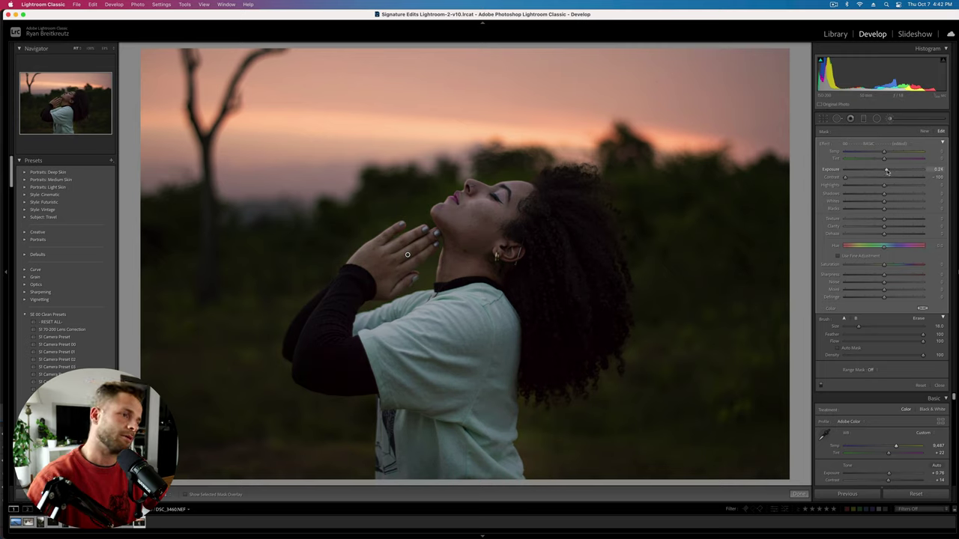
Step: Draw a large radial filter around the woman's face and upper body, with its effects reset and contrast lowered to -33
left_click(877, 118)
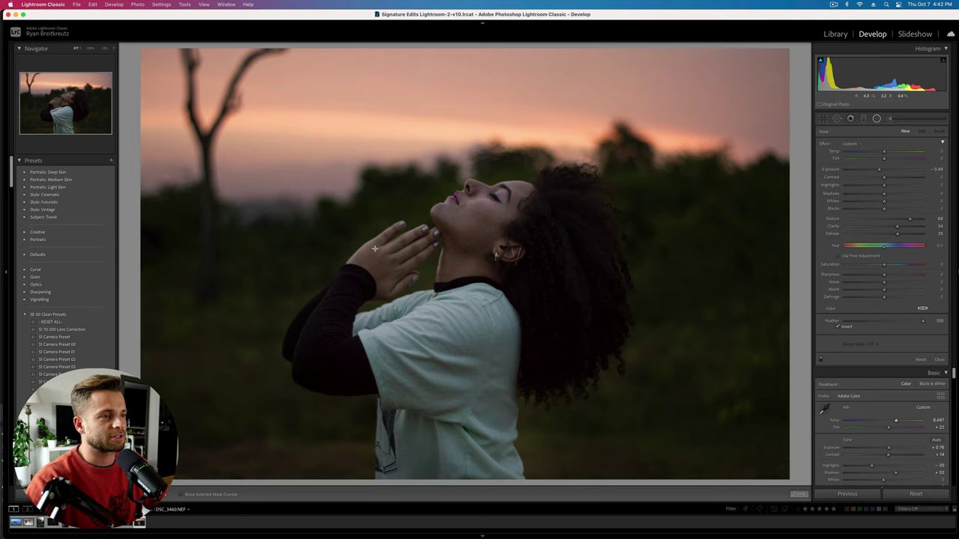
double_click(824, 143)
left_click_drag(884, 177, 871, 177)
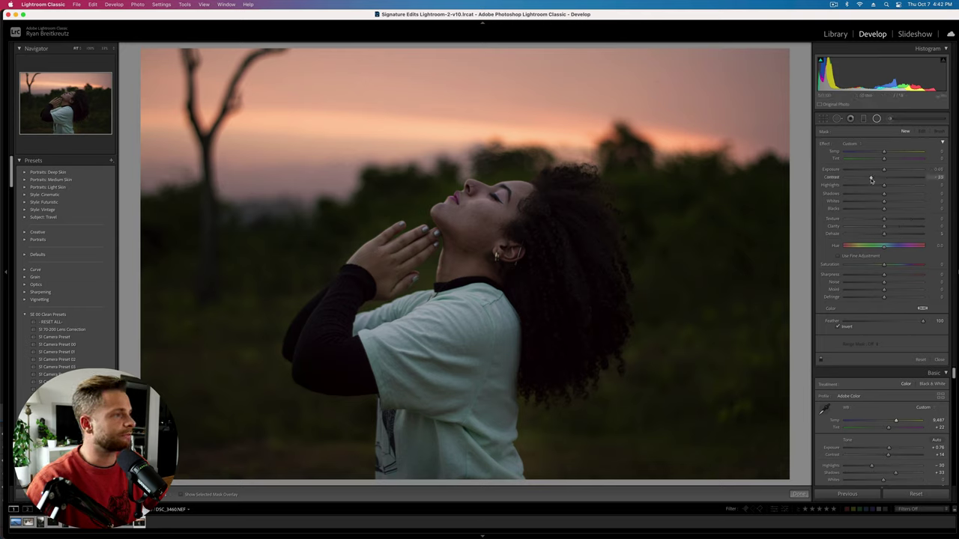
mouse_move(450, 247)
left_mouse_down()
mouse_move(637, 420)
mouse_move(644, 444)
left_mouse_up()
left_click_drag(497, 334, 533, 343)
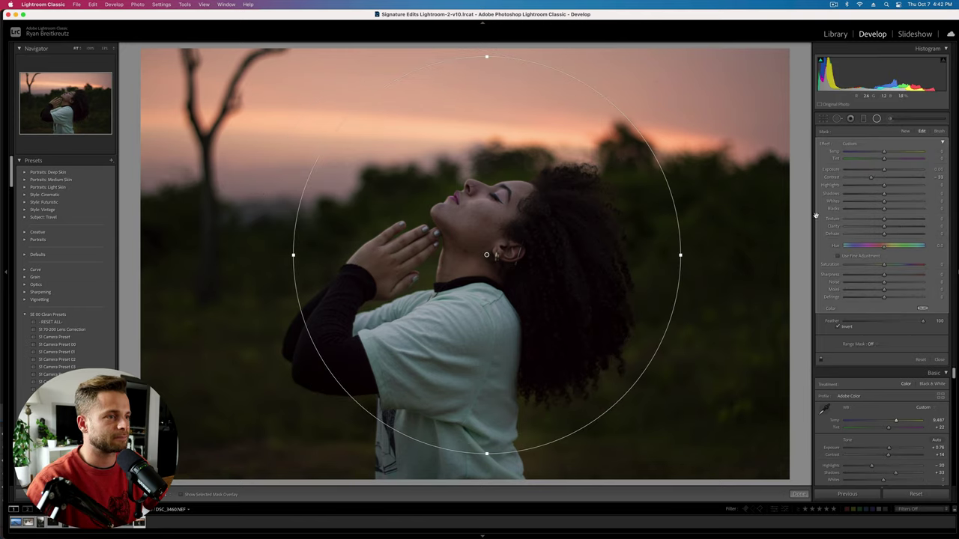
Step: Set the radial filter's contrast to -93 and exposure to 0.21, and shift it toward the woman's hair
left_click_drag(871, 177, 848, 179)
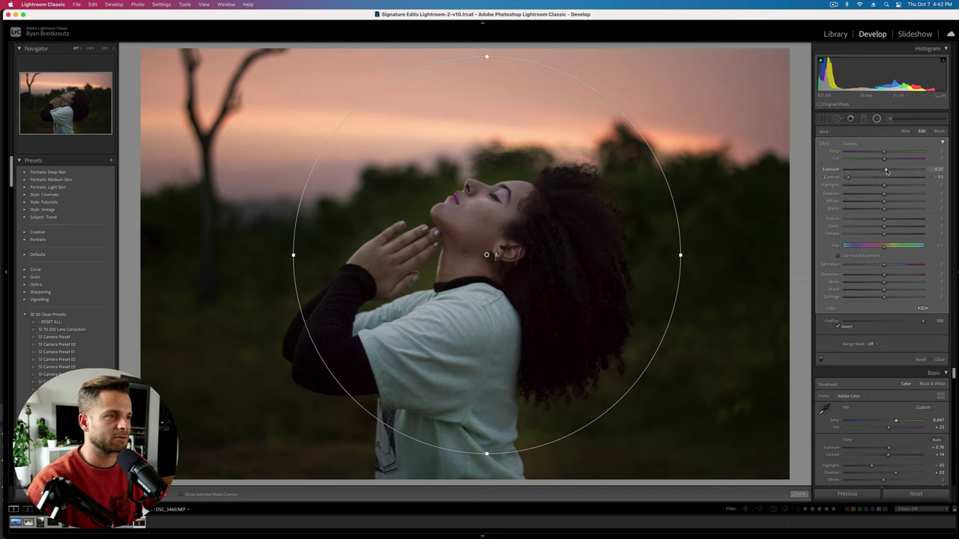
left_click_drag(514, 269, 530, 252)
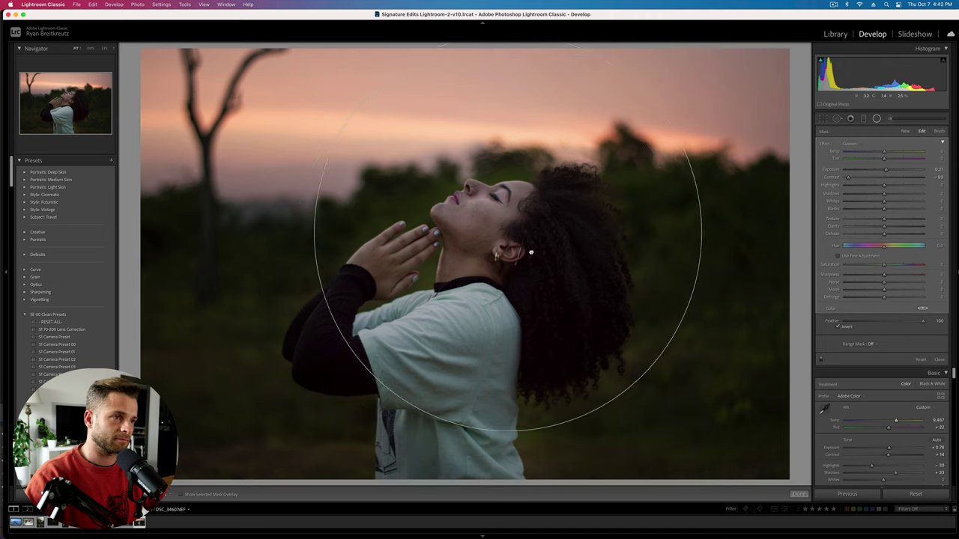
key("shift+m")
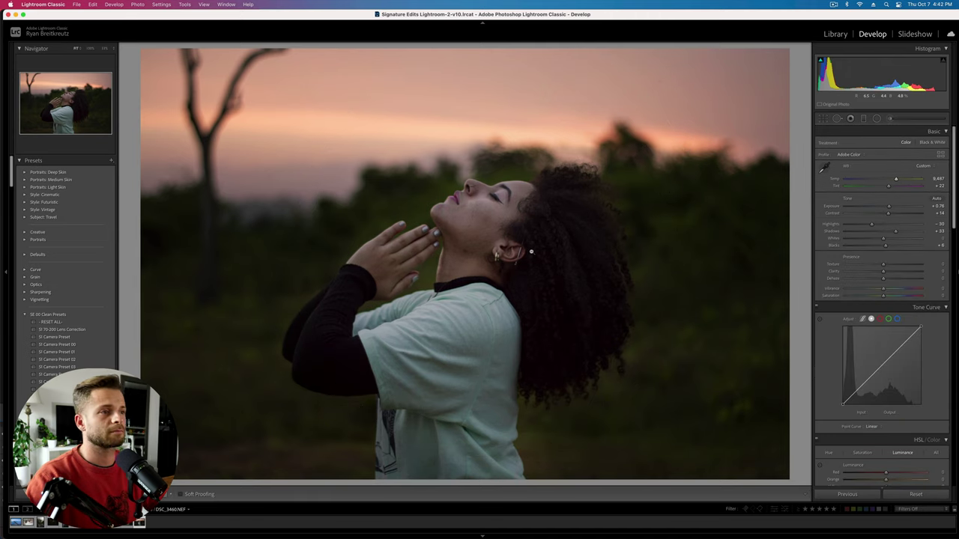
Step: Lower the overall exposure to +0.43 and add a new brush adjustment over the hair with contrast -33
key("minus")
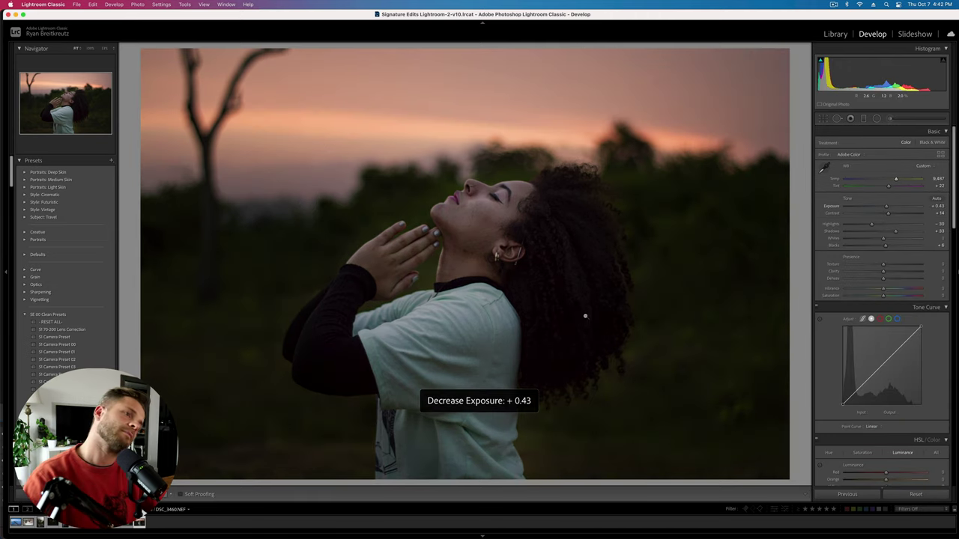
left_click(889, 118)
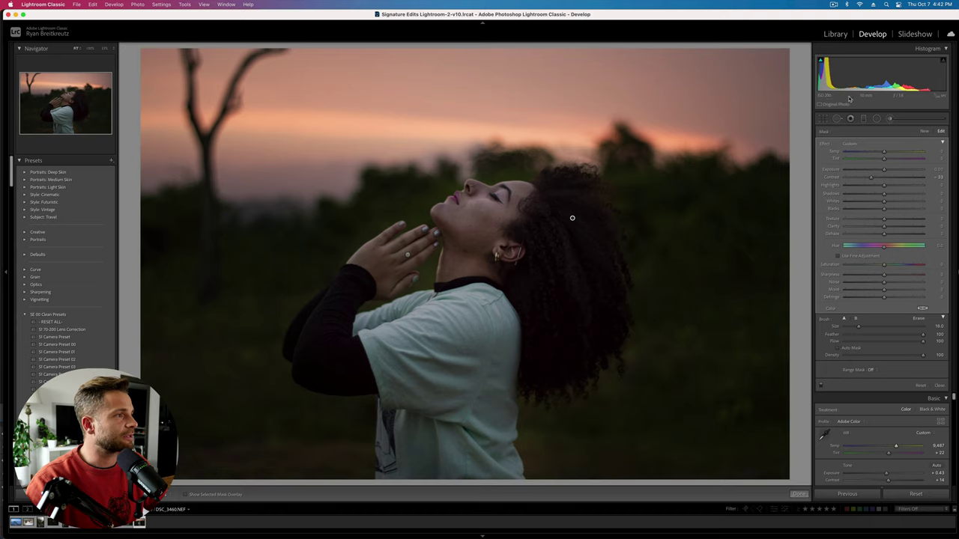
key("i")
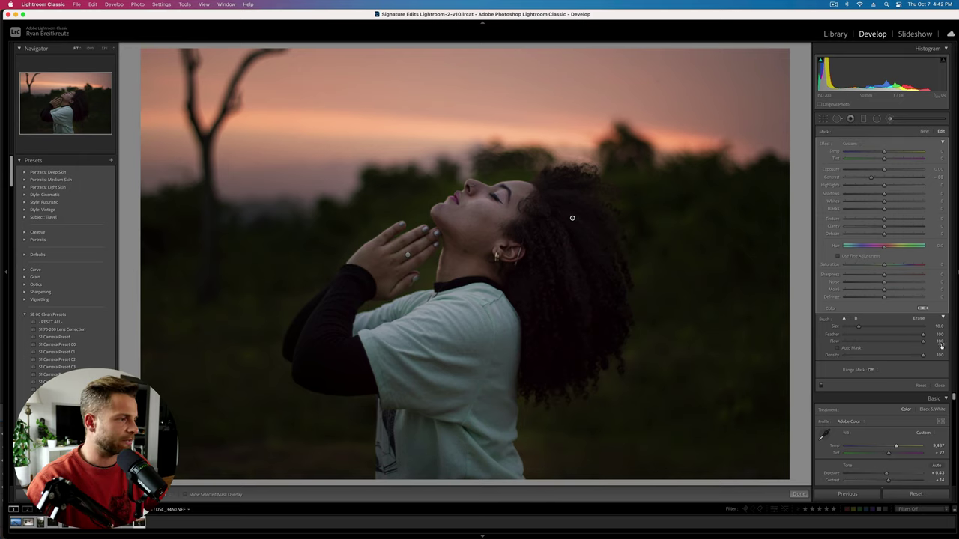
Step: Try raising the overall exposure to +3.07, and bring it back down to +0.43
key("shift+equal")
key("shift+equal")
key("shift+equal")
key("shift+equal")
key("shift+equal")
key("shift+equal")
key("shift+equal")
key("shift+equal")
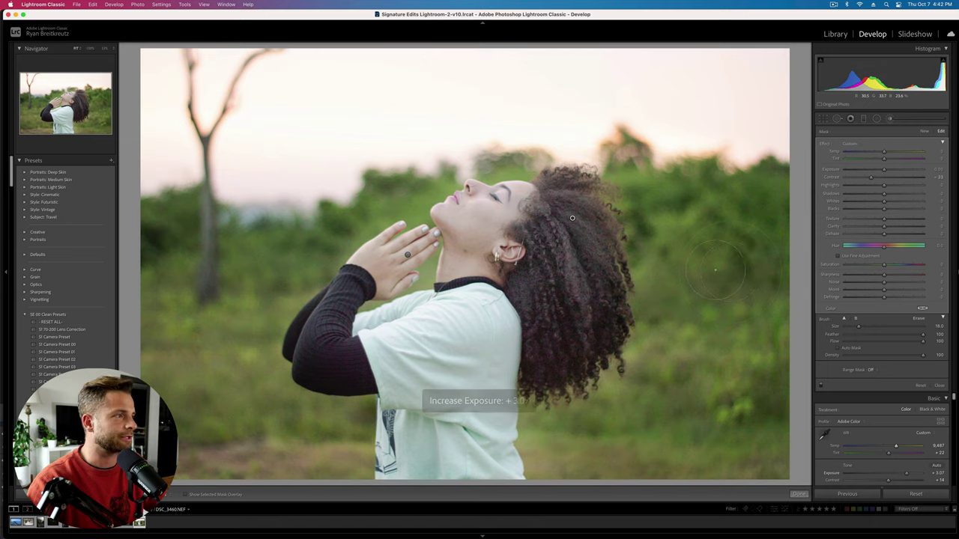
key("shift+minus")
key("shift+minus")
key("shift+minus")
key("shift+minus")
key("shift+minus")
key("shift+minus")
key("shift+minus")
key("shift+minus")
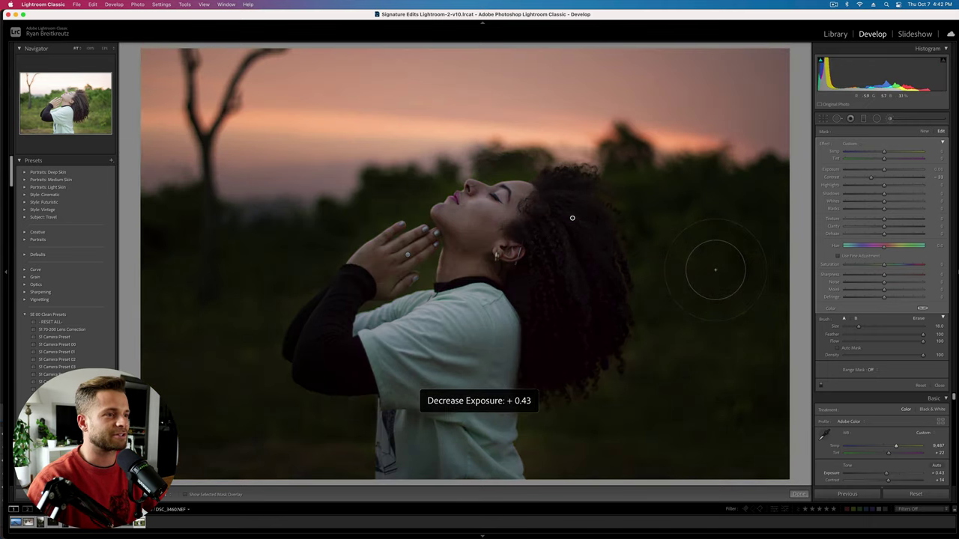
Step: Set the overall exposure to +0.53, raise the hair brush's shadows slightly, and finish the brush adjustment
key("shift+equal")
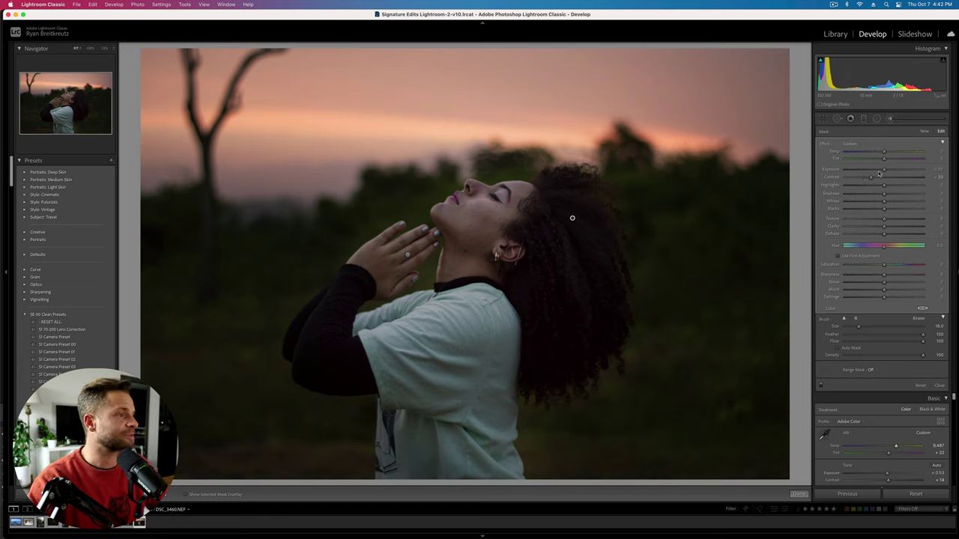
left_click_drag(885, 194, 899, 196)
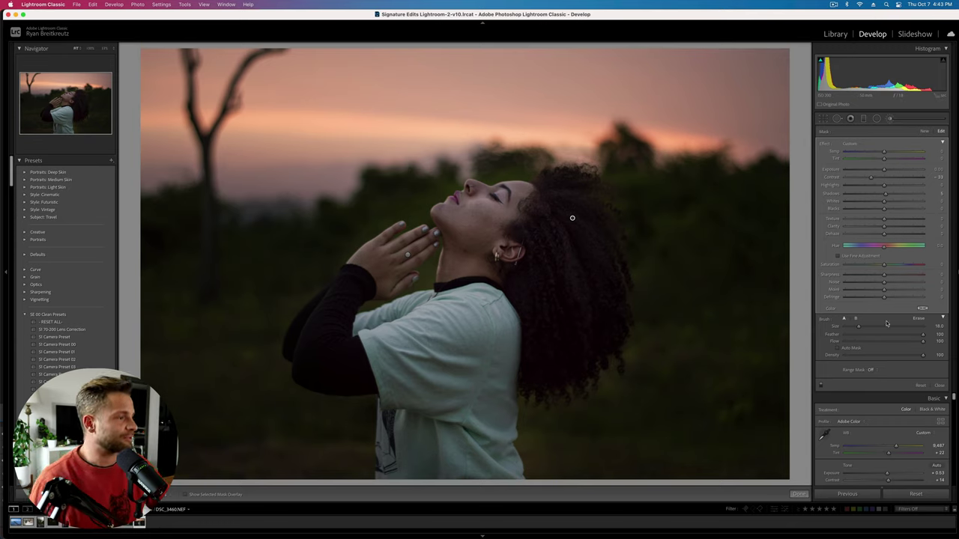
key("k")
Step: Preview the luminance noise reduction in grayscale up to 100, and set it to 33
scroll(858, 338, "down", 12)
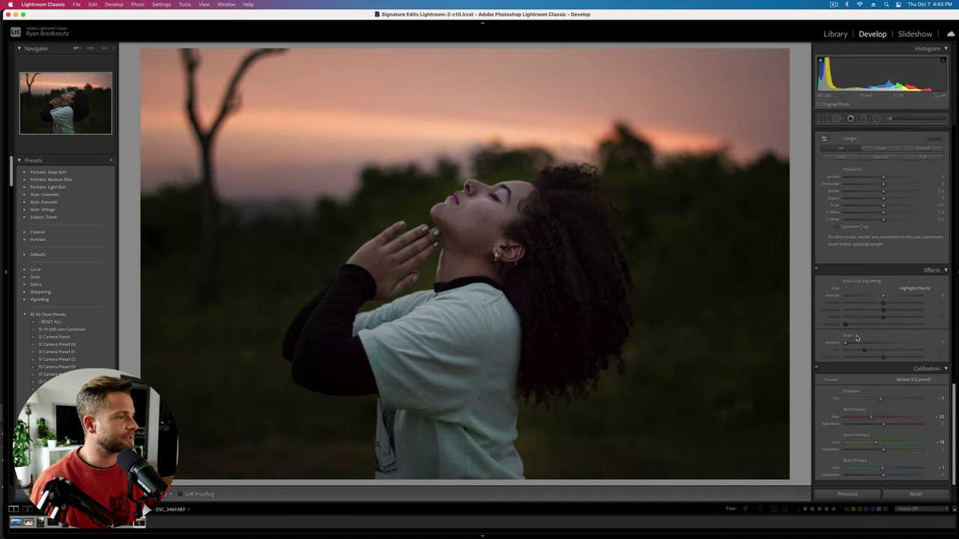
scroll(856, 338, "up", 10)
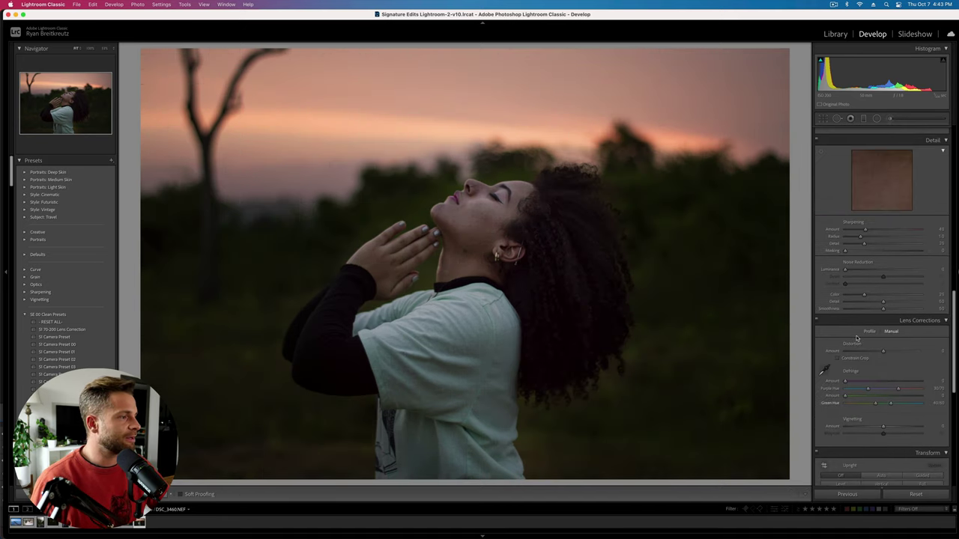
scroll(856, 338, "up", 2)
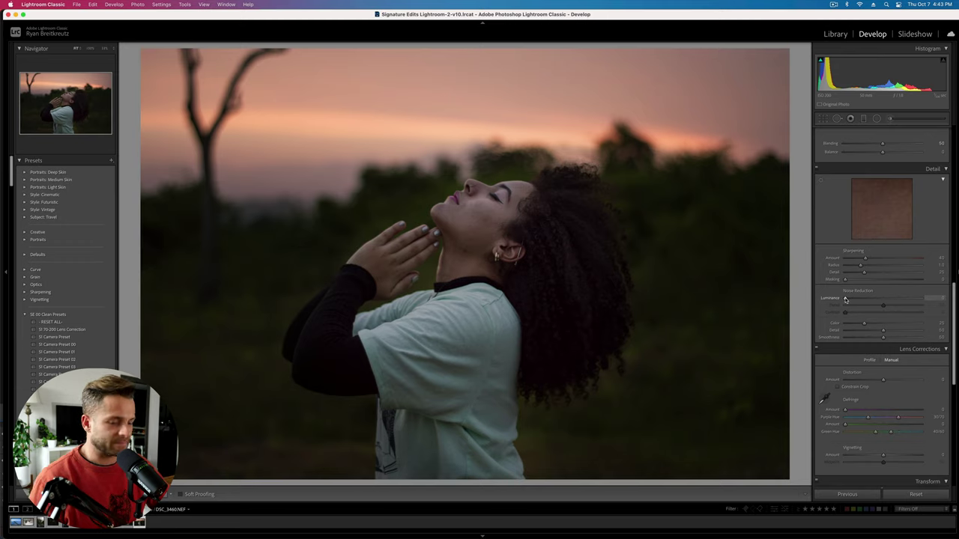
left_click_drag(845, 299, 795, 286)
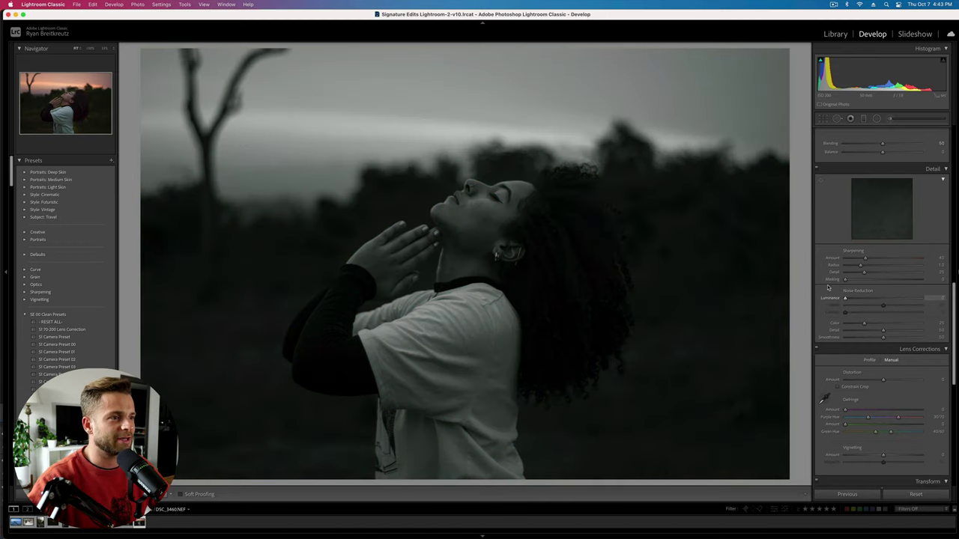
left_click_drag(860, 298, 955, 312)
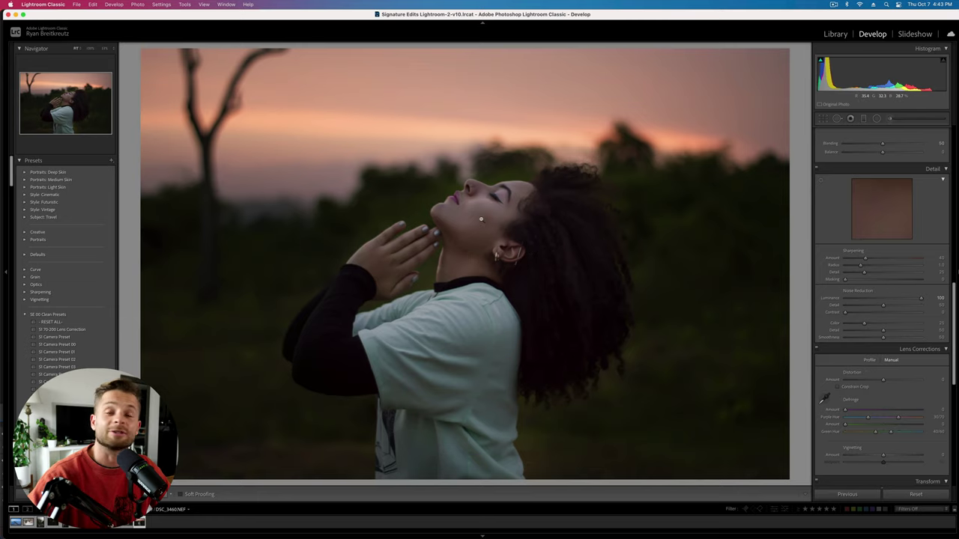
left_click_drag(922, 298, 890, 298)
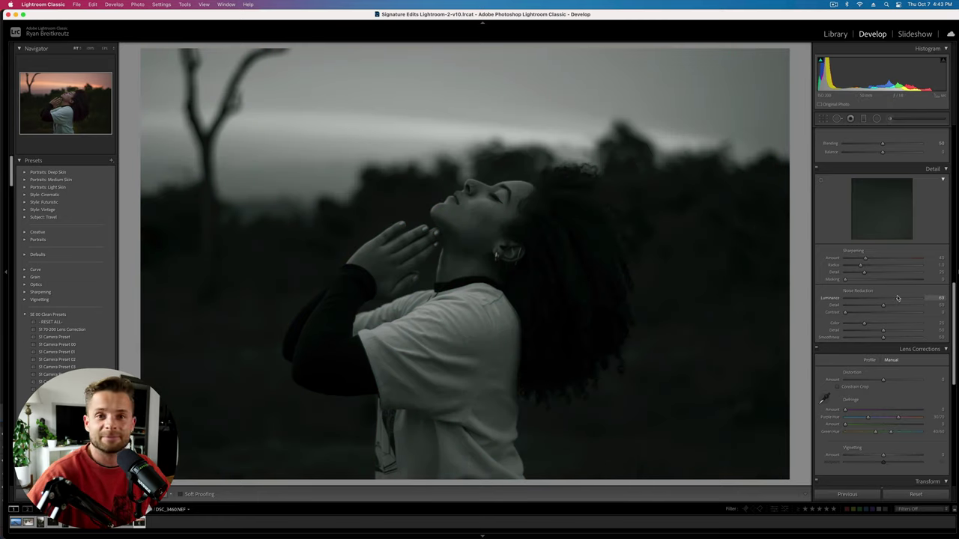
left_click_drag(870, 298, 870, 297)
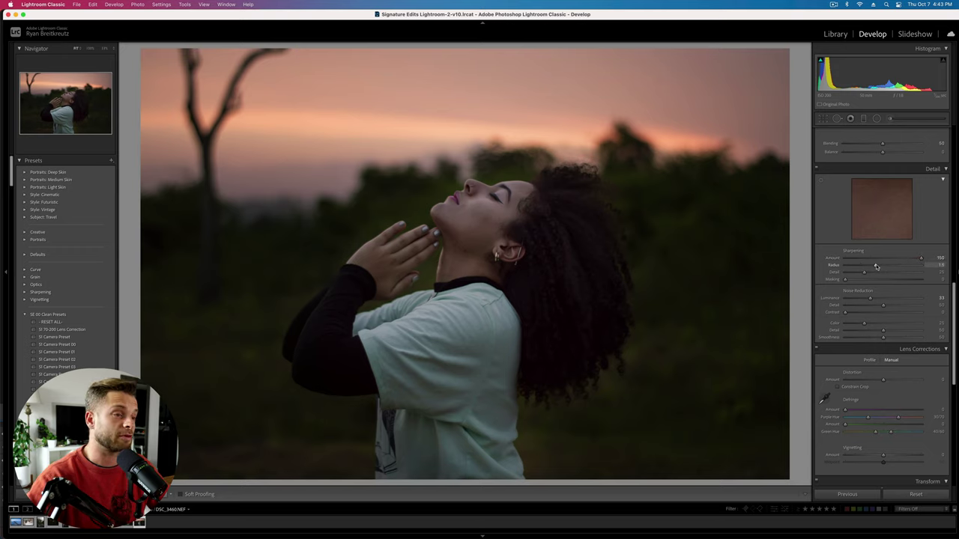
Step: Set the sharpening amount to 150, radius to 2.5 and masking to 34, and compare the portrait with its unedited version
left_click(876, 267, "alt")
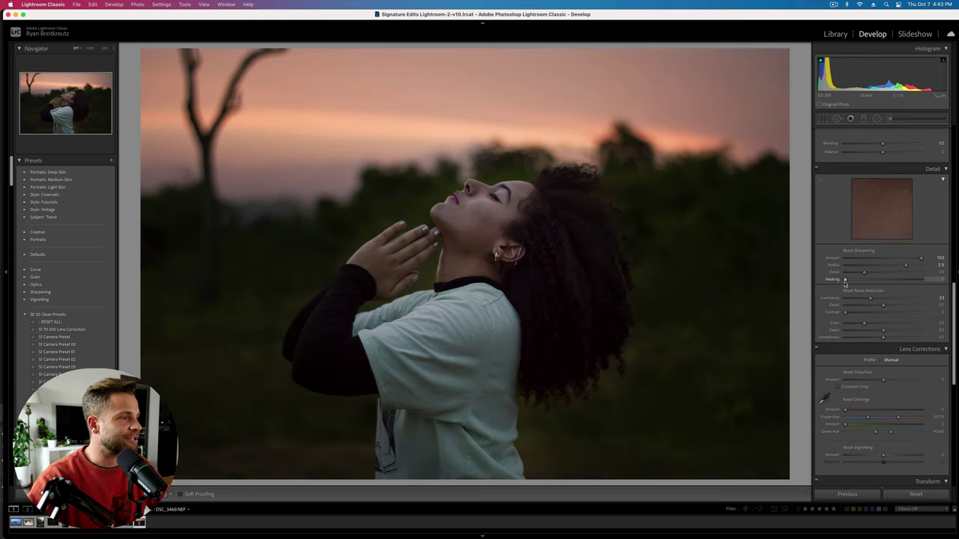
left_click_drag(845, 280, 870, 285)
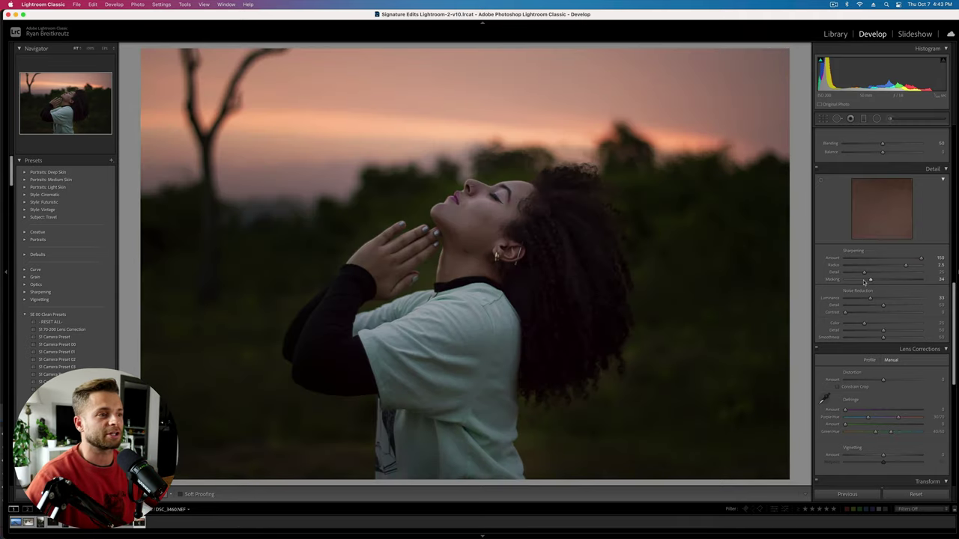
key("backslash")
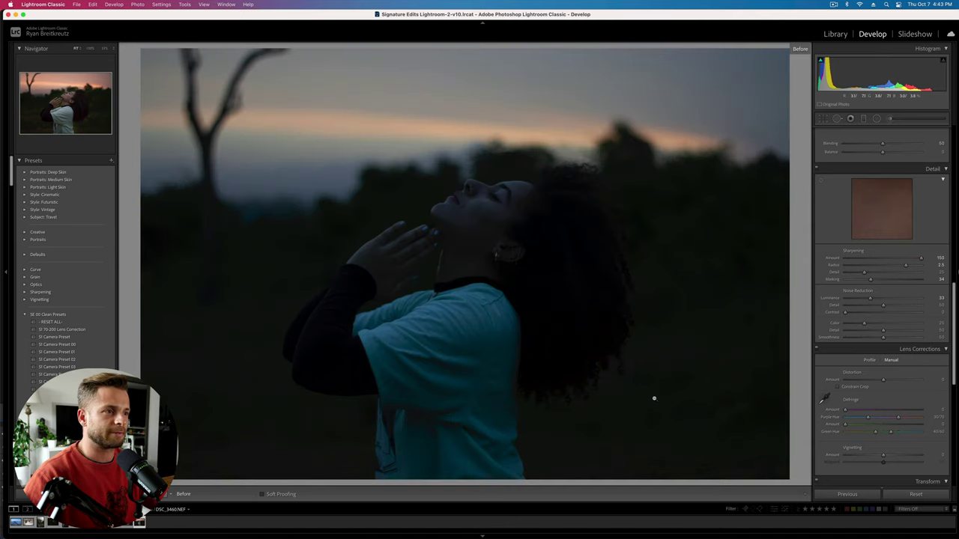
key("backslash")
Step: Compare the portrait with and without the detail adjustments, and set luminance noise reduction to 27 and its detail to 67
left_click(817, 170)
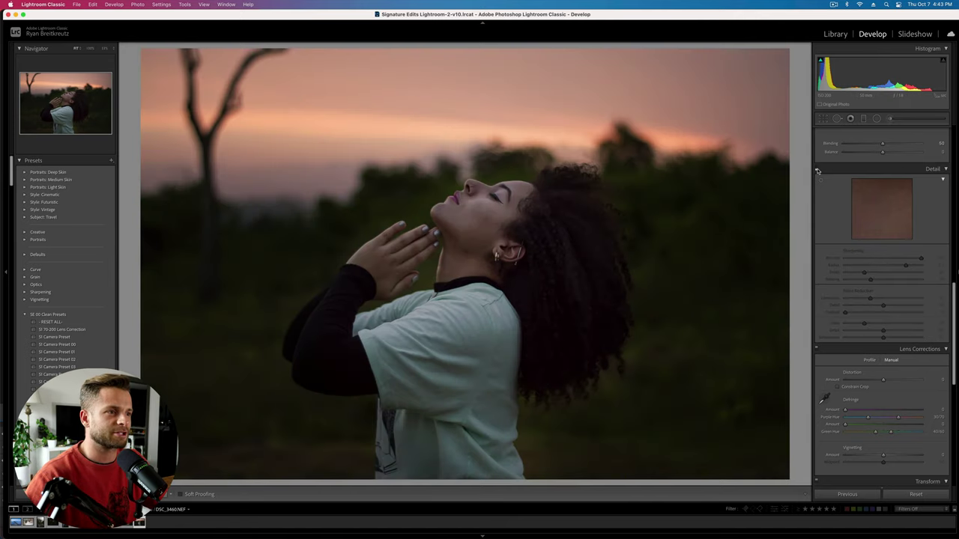
left_click(817, 171)
left_click(817, 171)
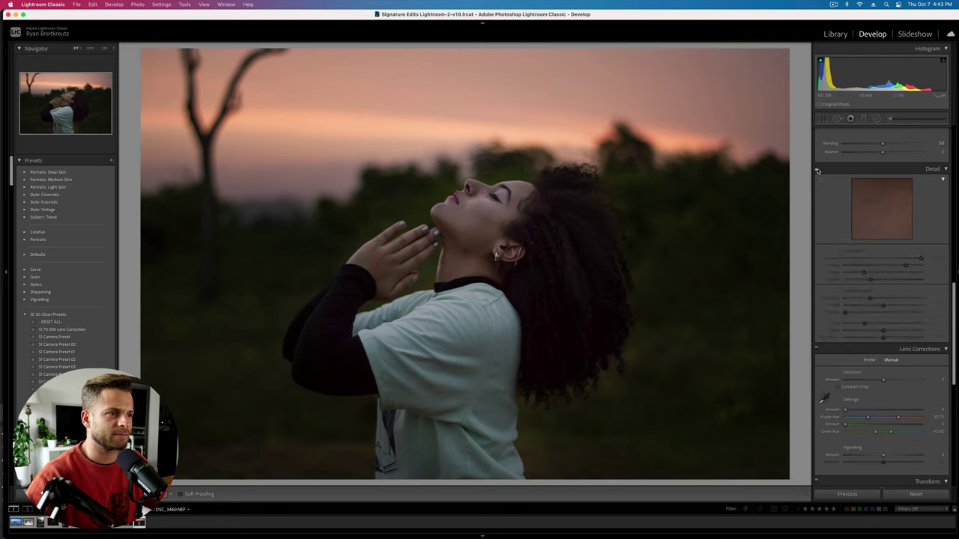
left_click(817, 170)
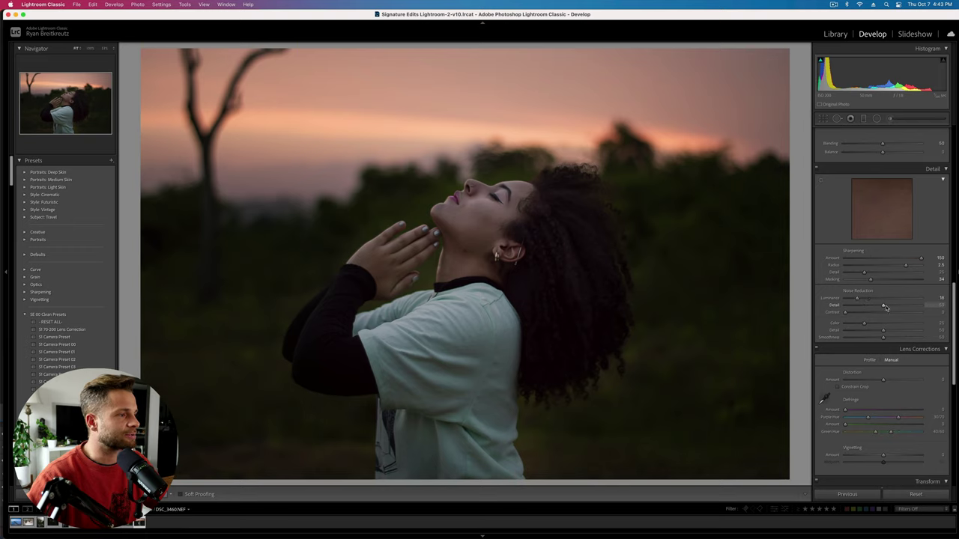
left_click_drag(856, 299, 866, 300)
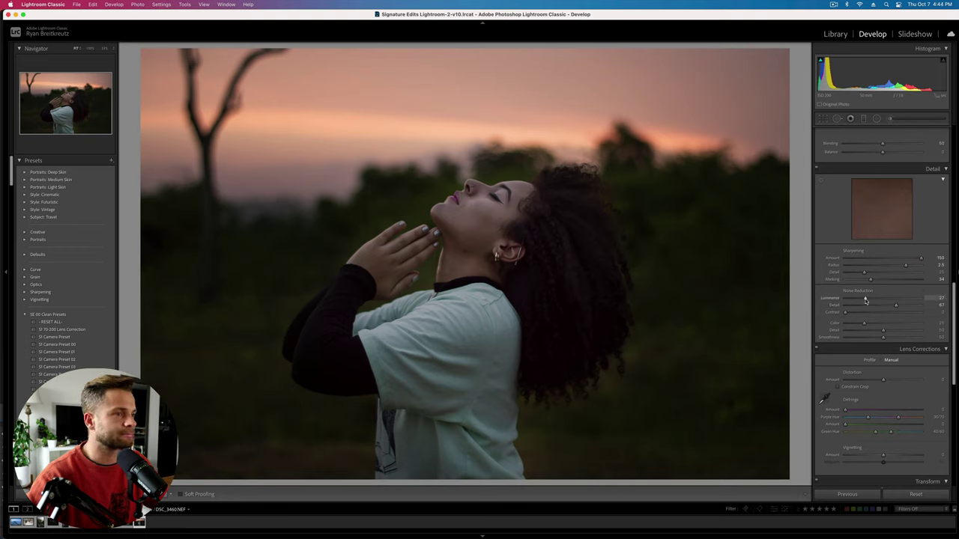
Step: Paint a new, smaller brush over the woman's hands and face, with highlights at 34 and whites at 30
left_click(890, 119)
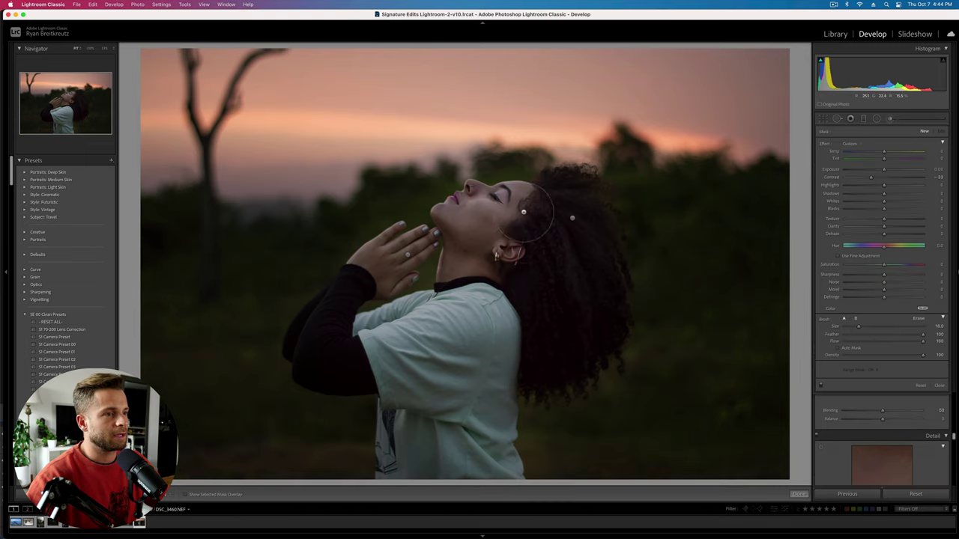
mouse_move(359, 267)
left_mouse_down()
mouse_move(406, 238)
mouse_move(391, 264)
mouse_move(435, 254)
left_mouse_up()
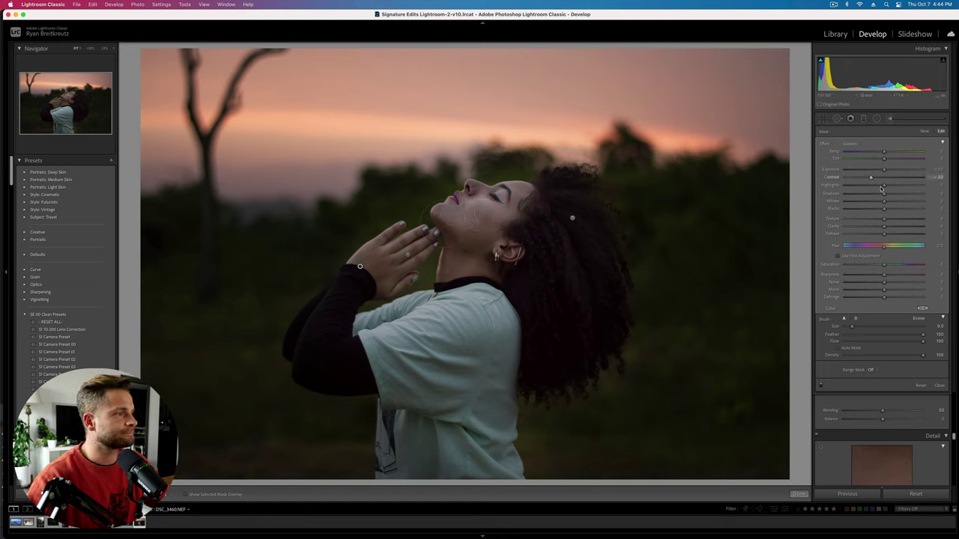
left_click(897, 185)
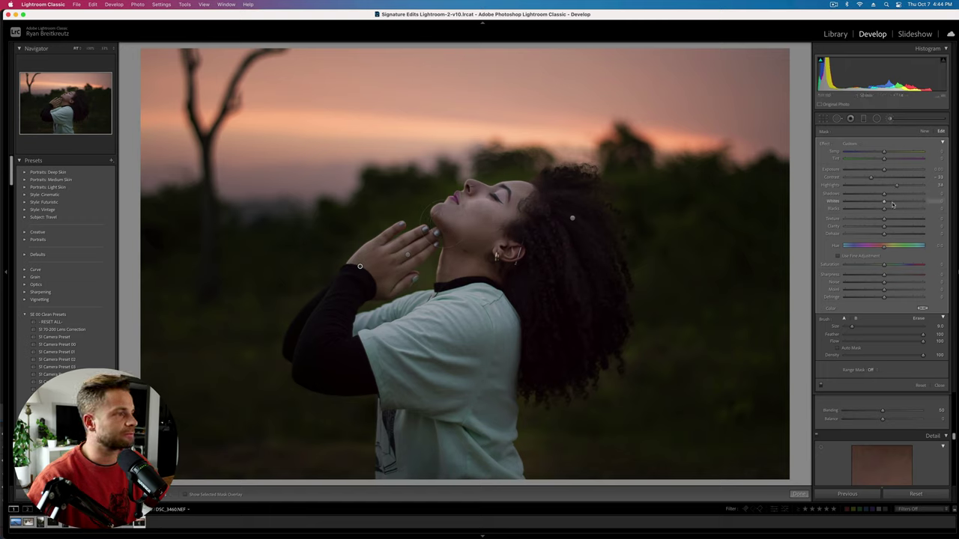
left_click(895, 202)
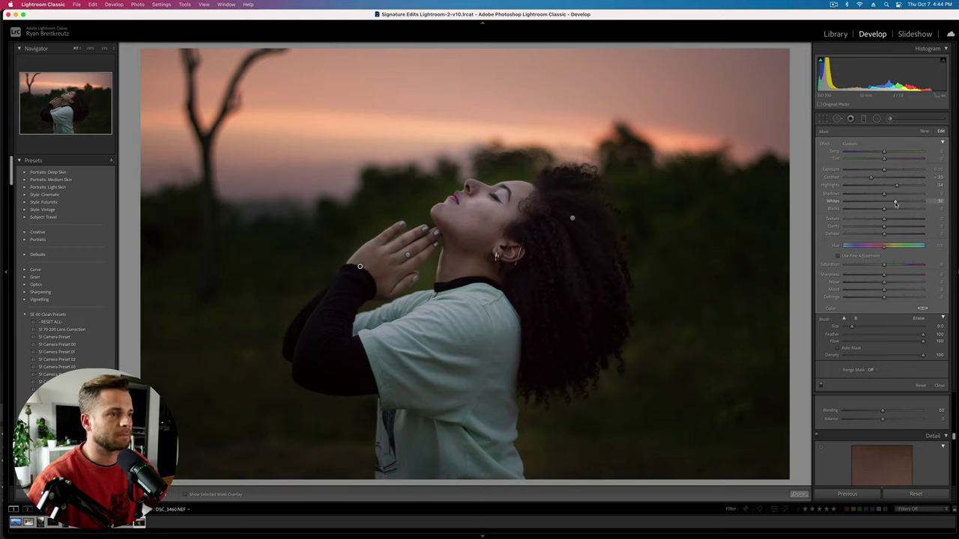
Step: Limit the hand and face brush with a luminance range mask of 78/100, and check its coverage with the mask overlay
left_click(871, 370)
left_click(881, 385)
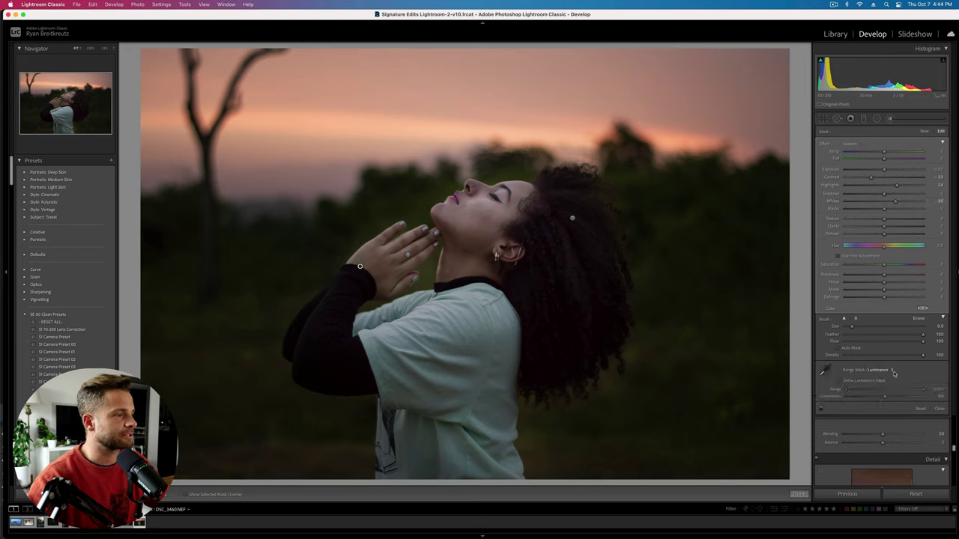
left_click_drag(848, 391, 906, 391)
key("o")
key("o")
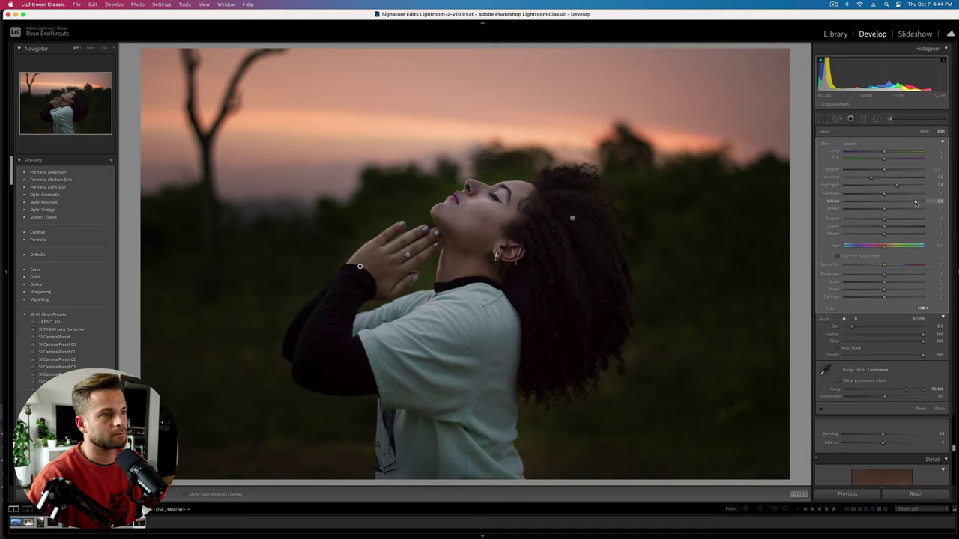
Step: Raise the whites of the hand and face brush to 100
left_click_drag(915, 203, 945, 202)
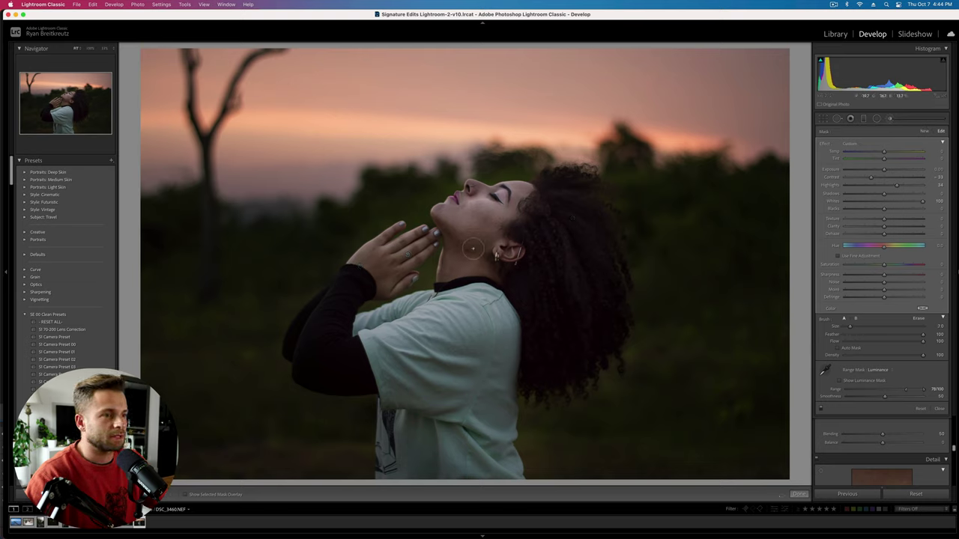
double_click(824, 144)
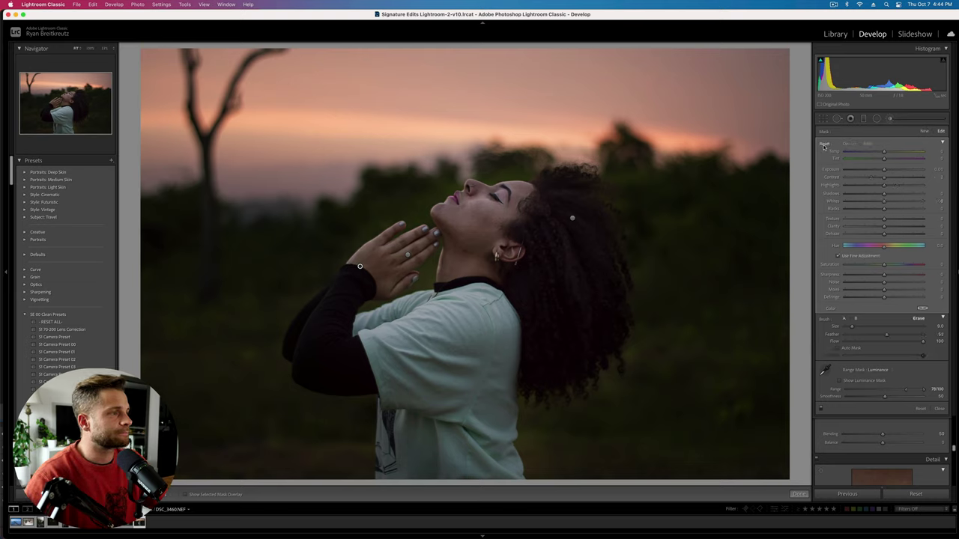
left_click(871, 196)
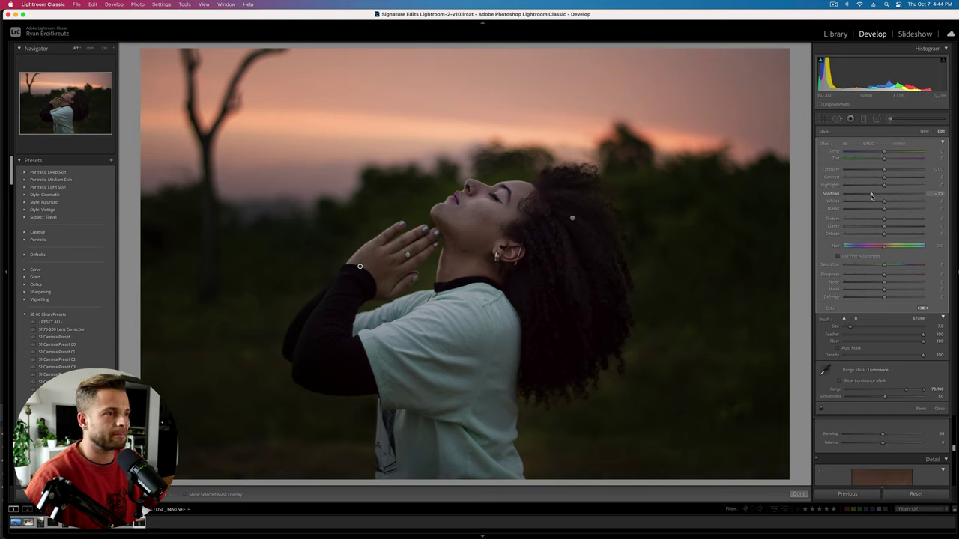
key("o")
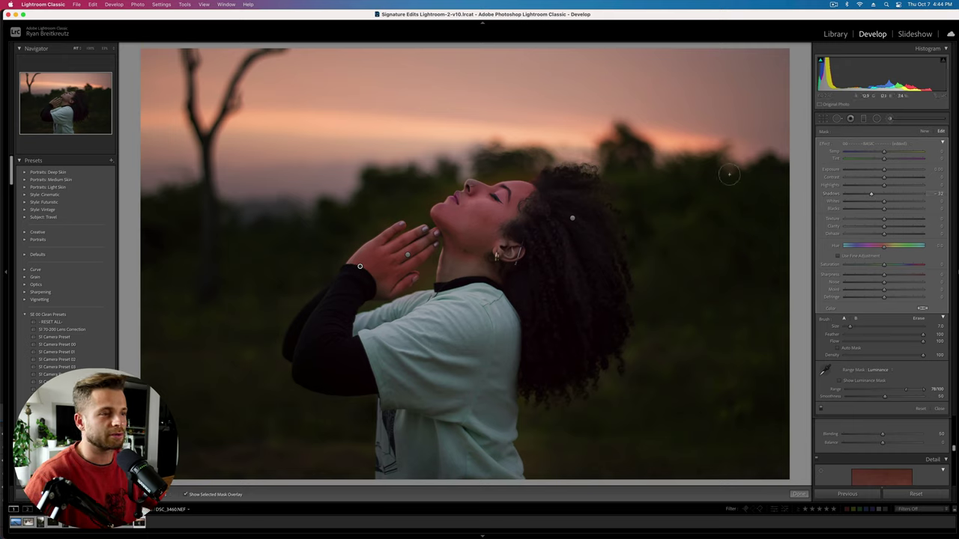
key("super+z")
key("super+z")
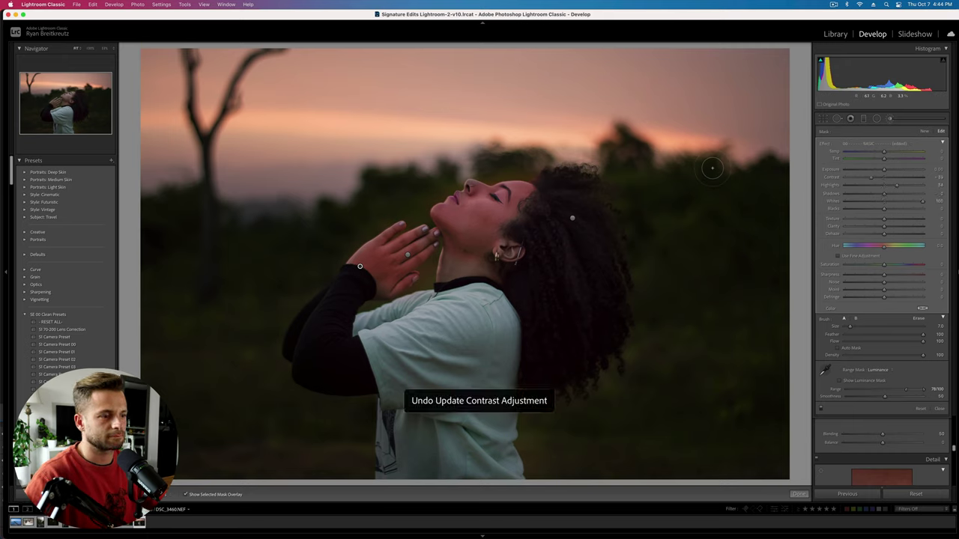
key("super+z")
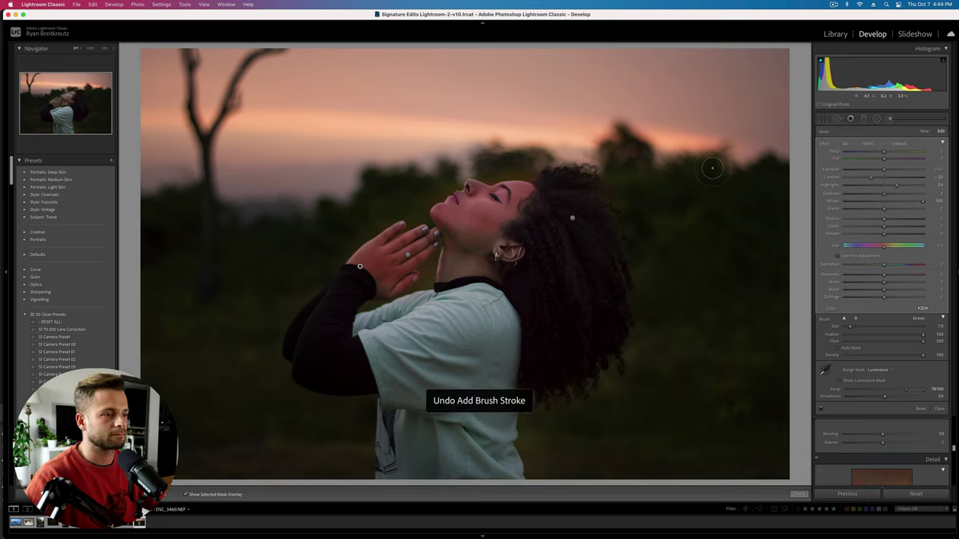
Step: Paint a new brush along the woman's jawline and neck, with shadows at -32, texture and clarity at -12, and dehaze at -10
left_click(924, 132)
left_click_drag(445, 231, 491, 254)
key("o")
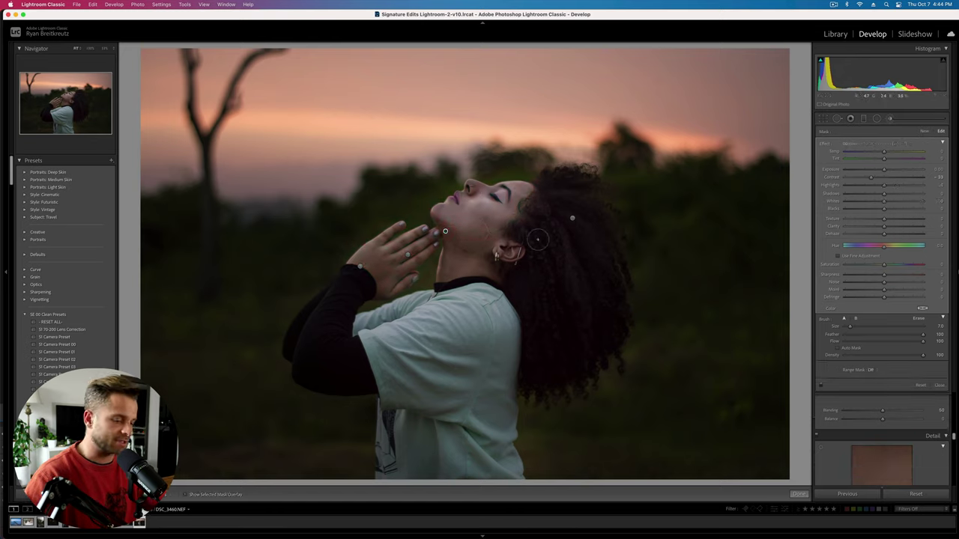
double_click(827, 145)
mouse_move(884, 194)
left_mouse_down()
mouse_move(867, 196)
mouse_move(880, 235)
left_mouse_up()
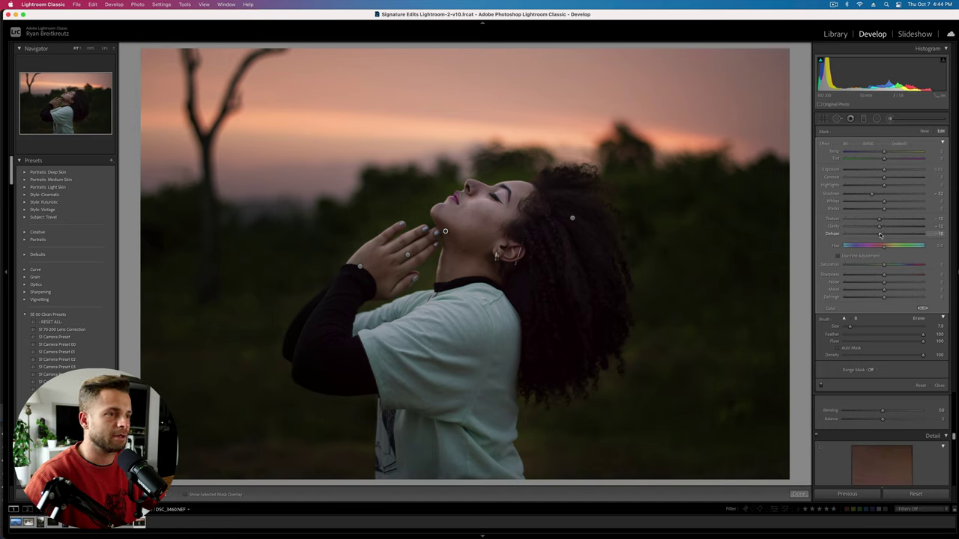
Step: Paint another new brush over the woman's cheek and chin, with texture and clarity at -21 and dehaze at -5, and finish brushing
left_click(924, 131)
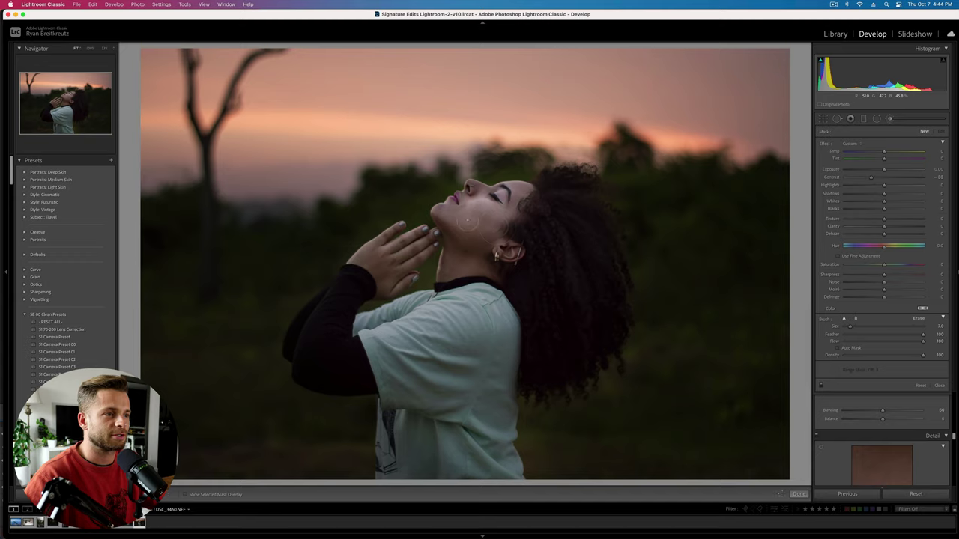
left_click_drag(483, 212, 503, 223)
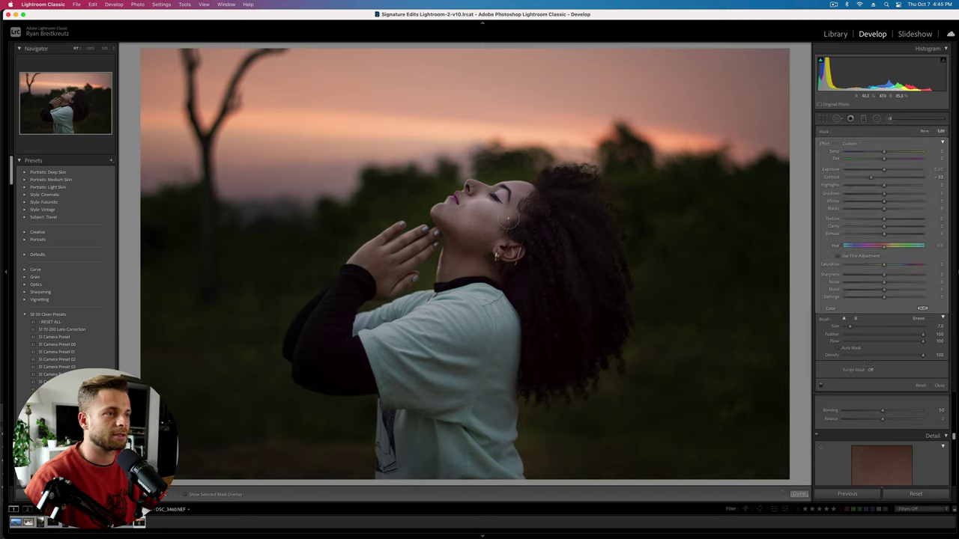
left_click_drag(883, 226, 876, 226)
left_click_drag(884, 219, 876, 219)
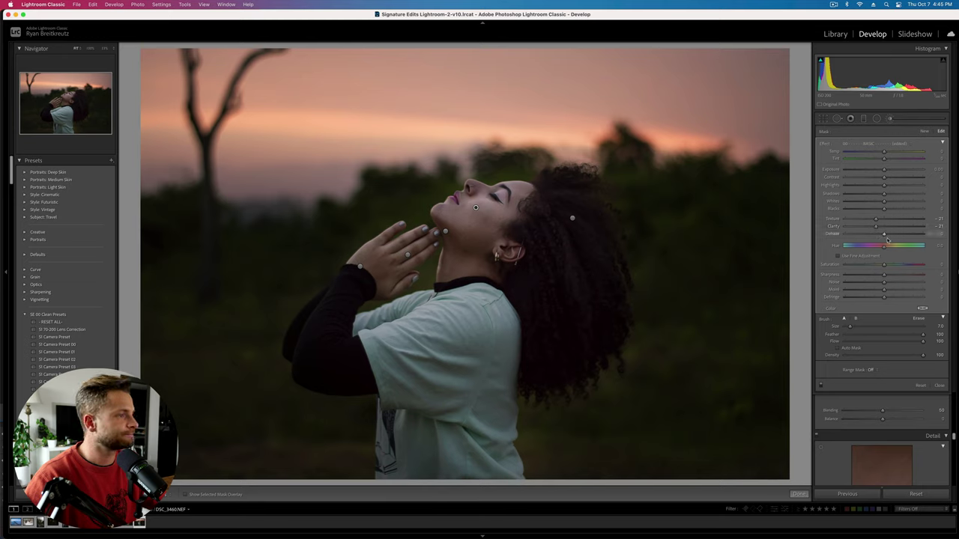
left_click_drag(884, 236, 881, 236)
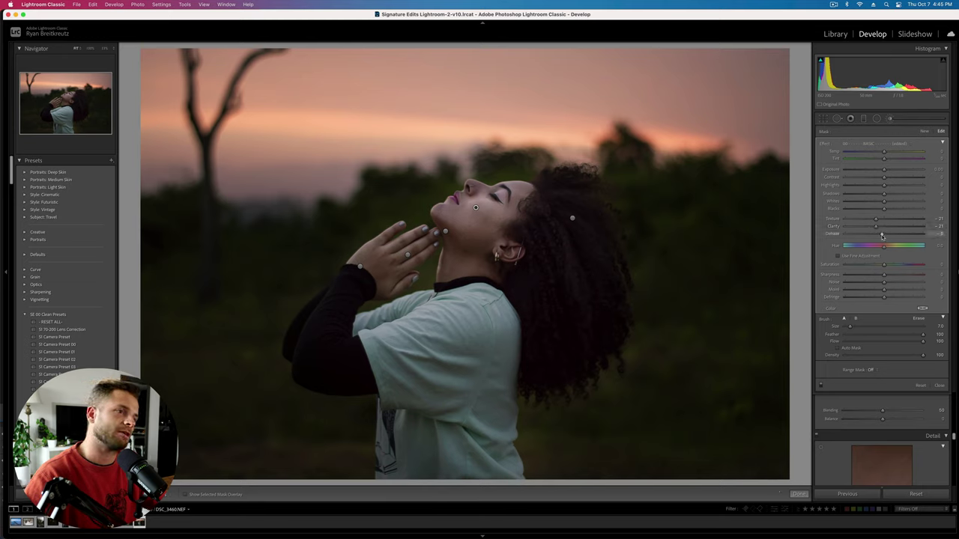
left_click_drag(445, 213, 470, 225)
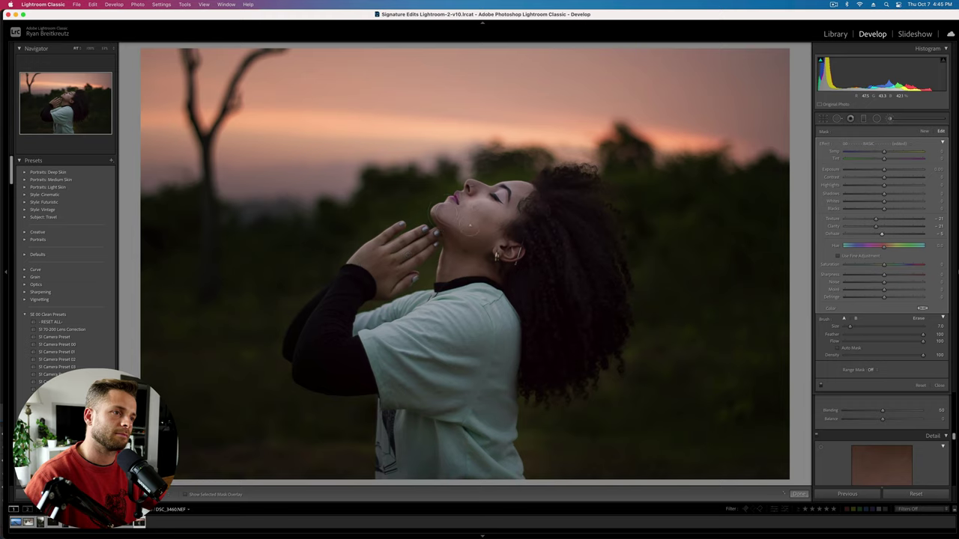
key("k")
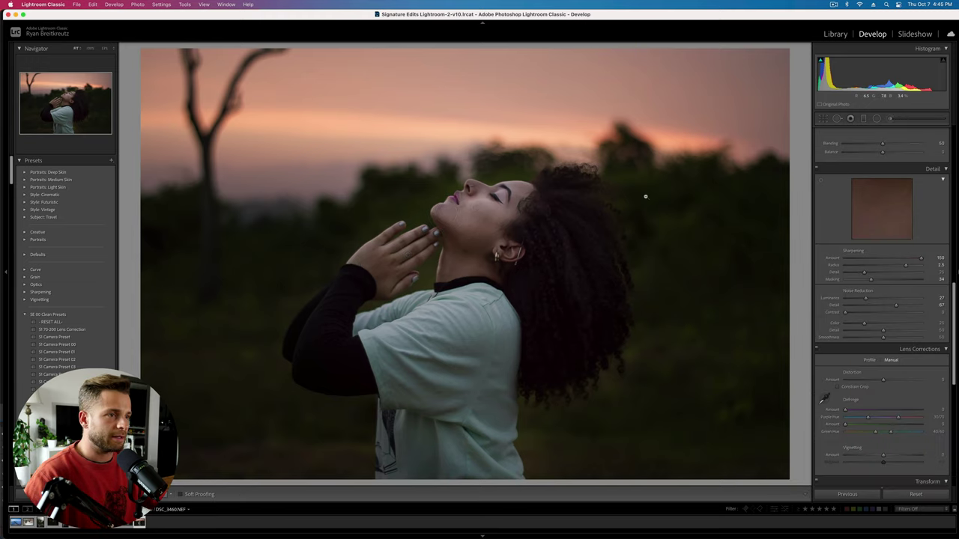
Step: Lower the overall exposure to +0.07 and compare the portrait with its unedited version
key("shift+minus")
key("shift+minus")
key("equal")
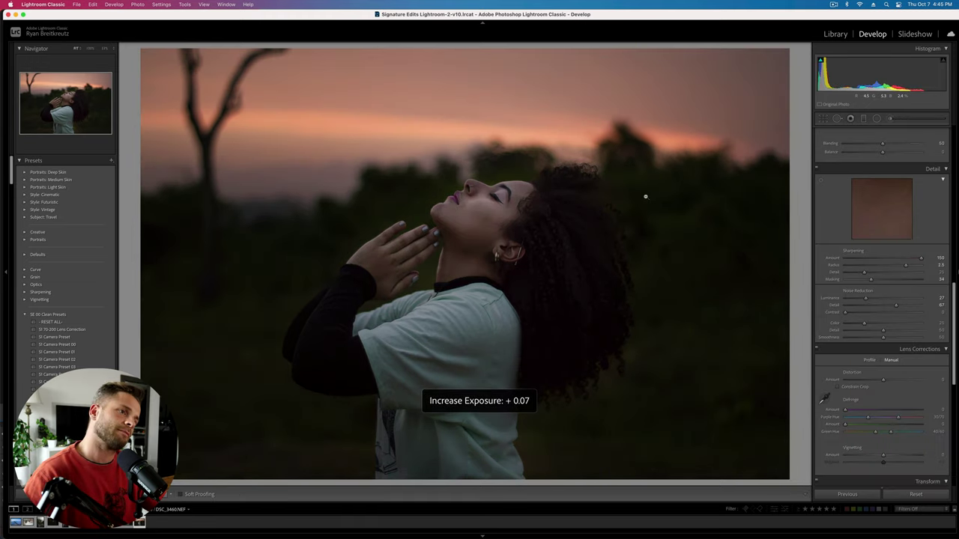
key("backslash")
key("backslash")
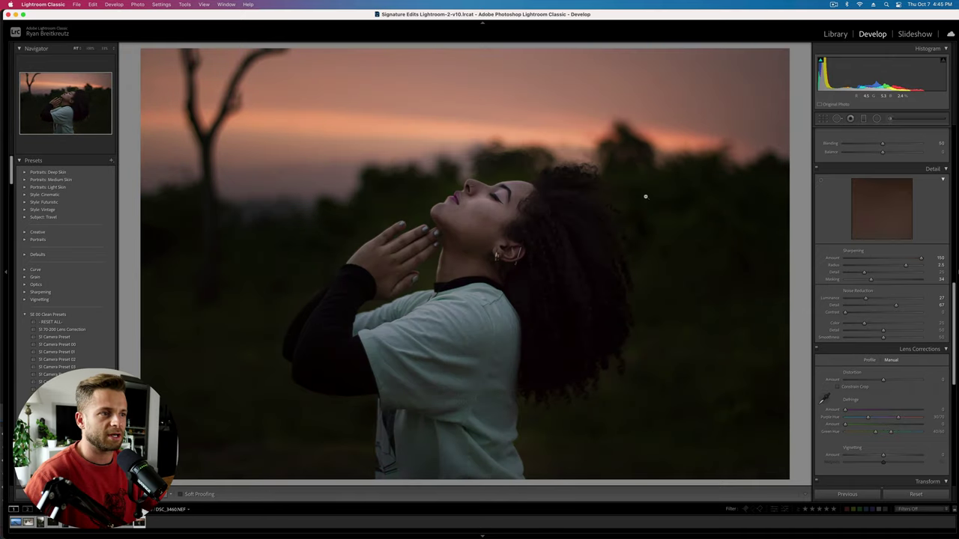
Step: Cool the white balance temperature slightly and raise the overall exposure to +0.40
scroll(888, 184, "up", 10)
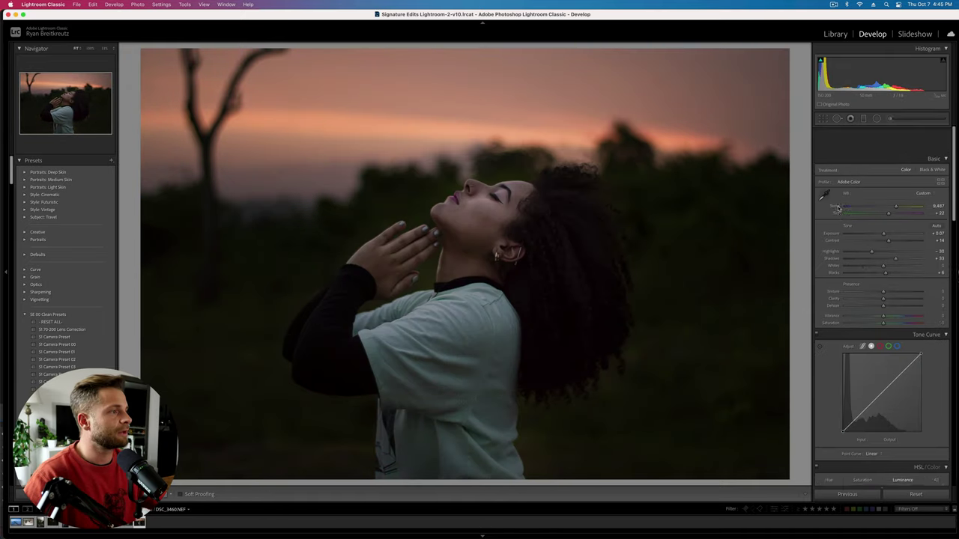
left_click_drag(888, 185, 893, 180)
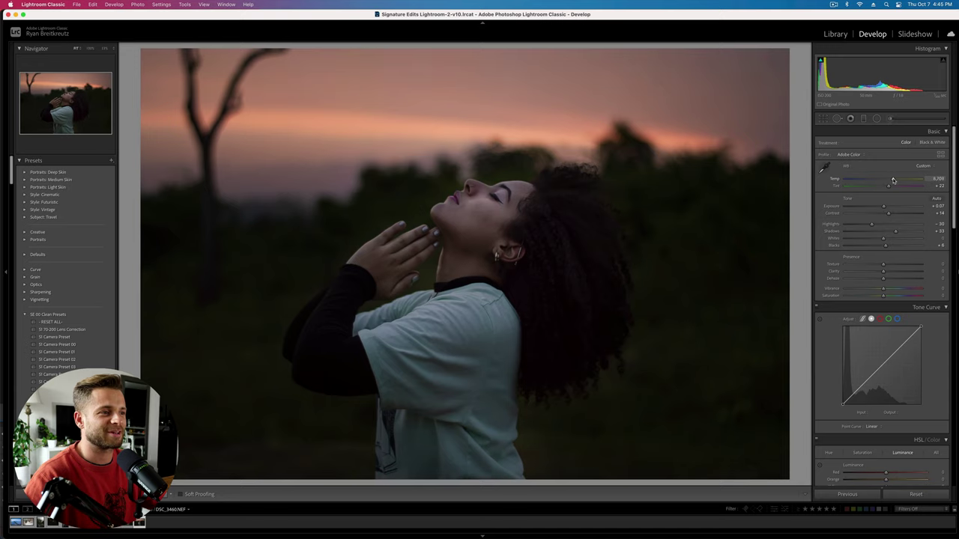
key("shift+equal")
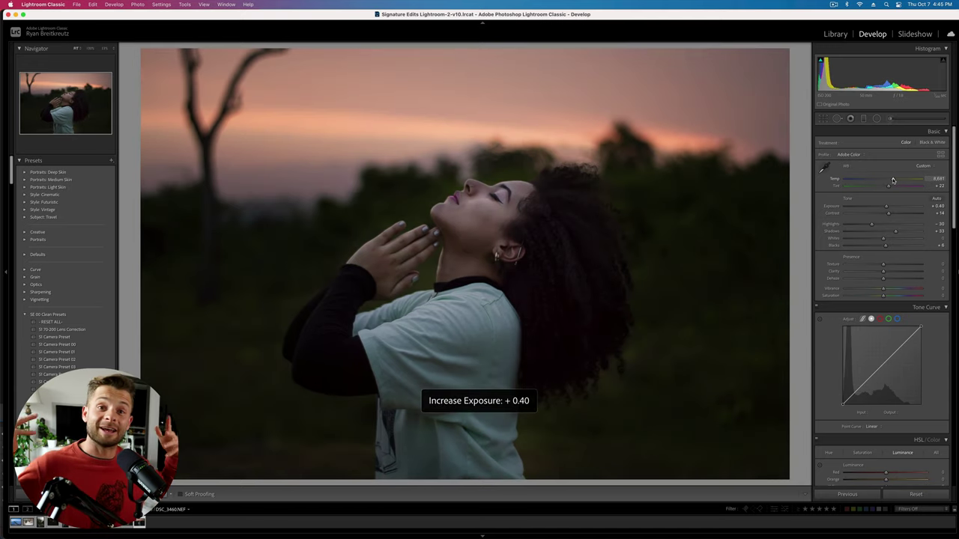